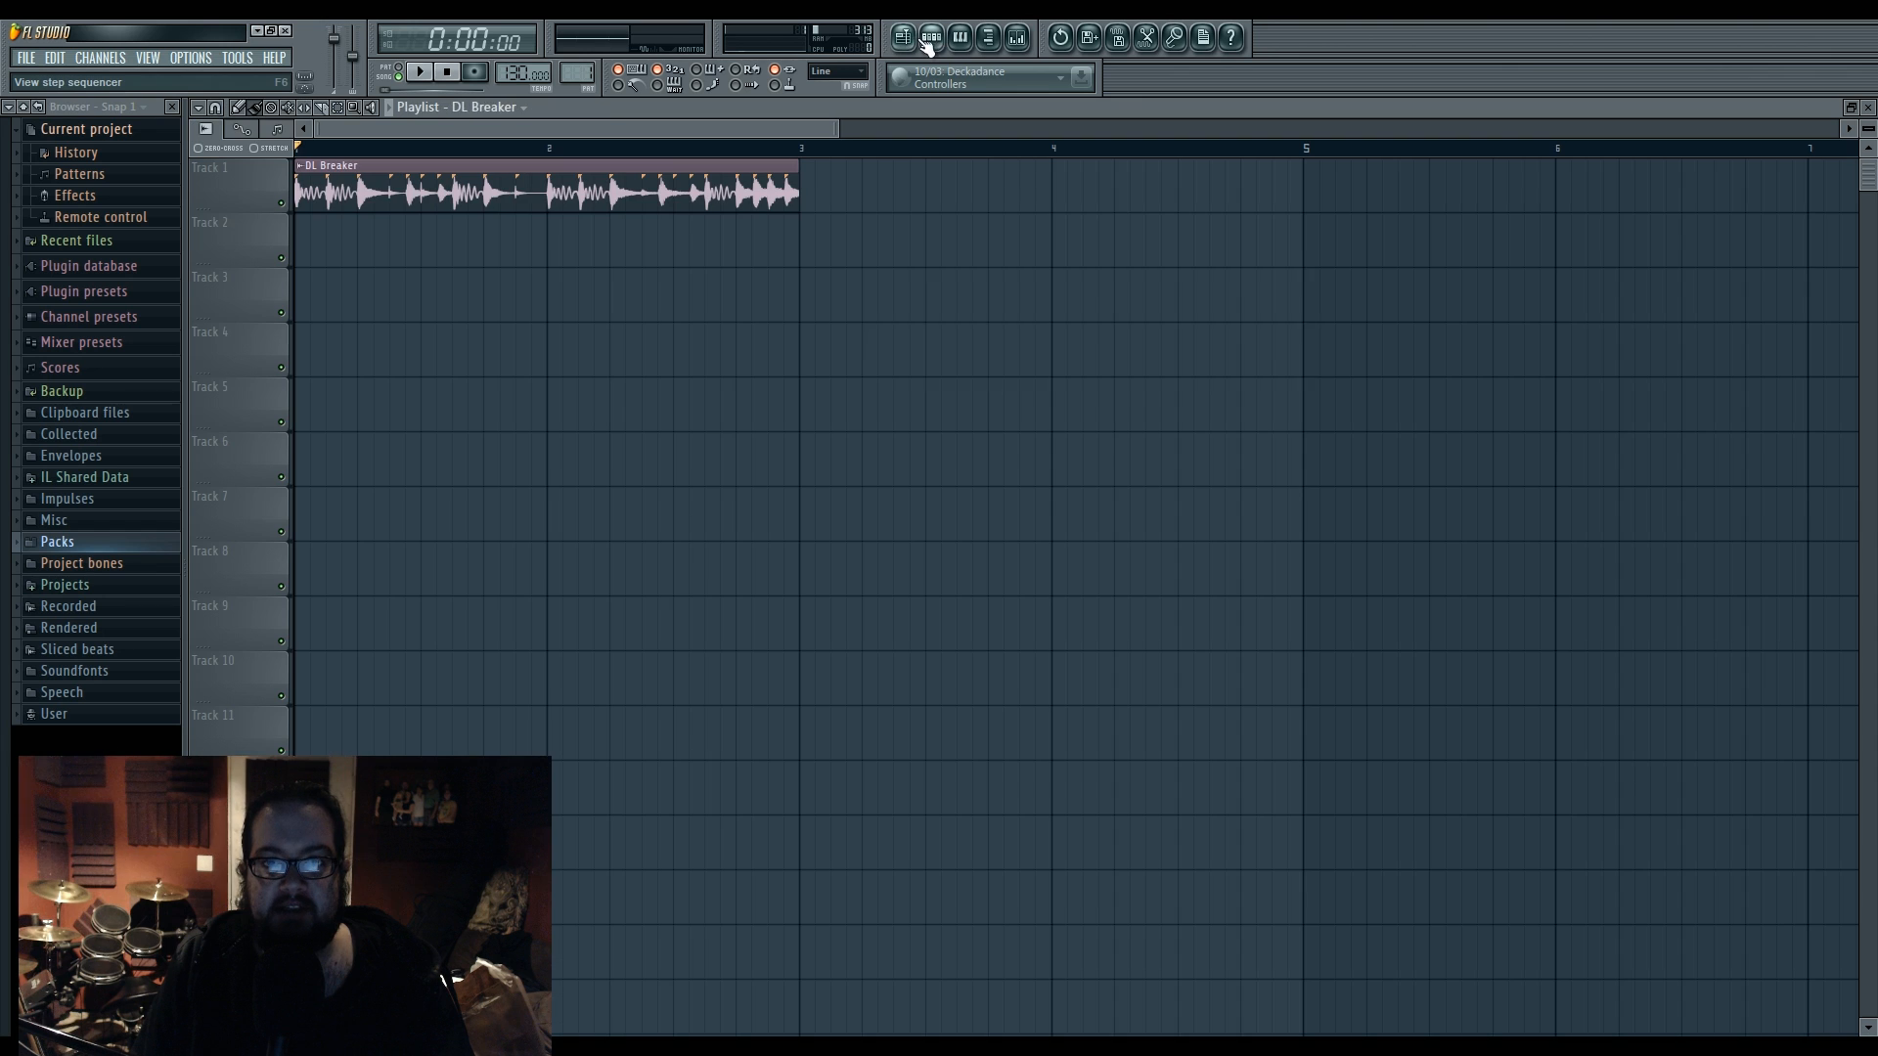
{"action": "left_click", "coordinate": [935, 39]}
{"action": "left_click", "coordinate": [934, 39]}
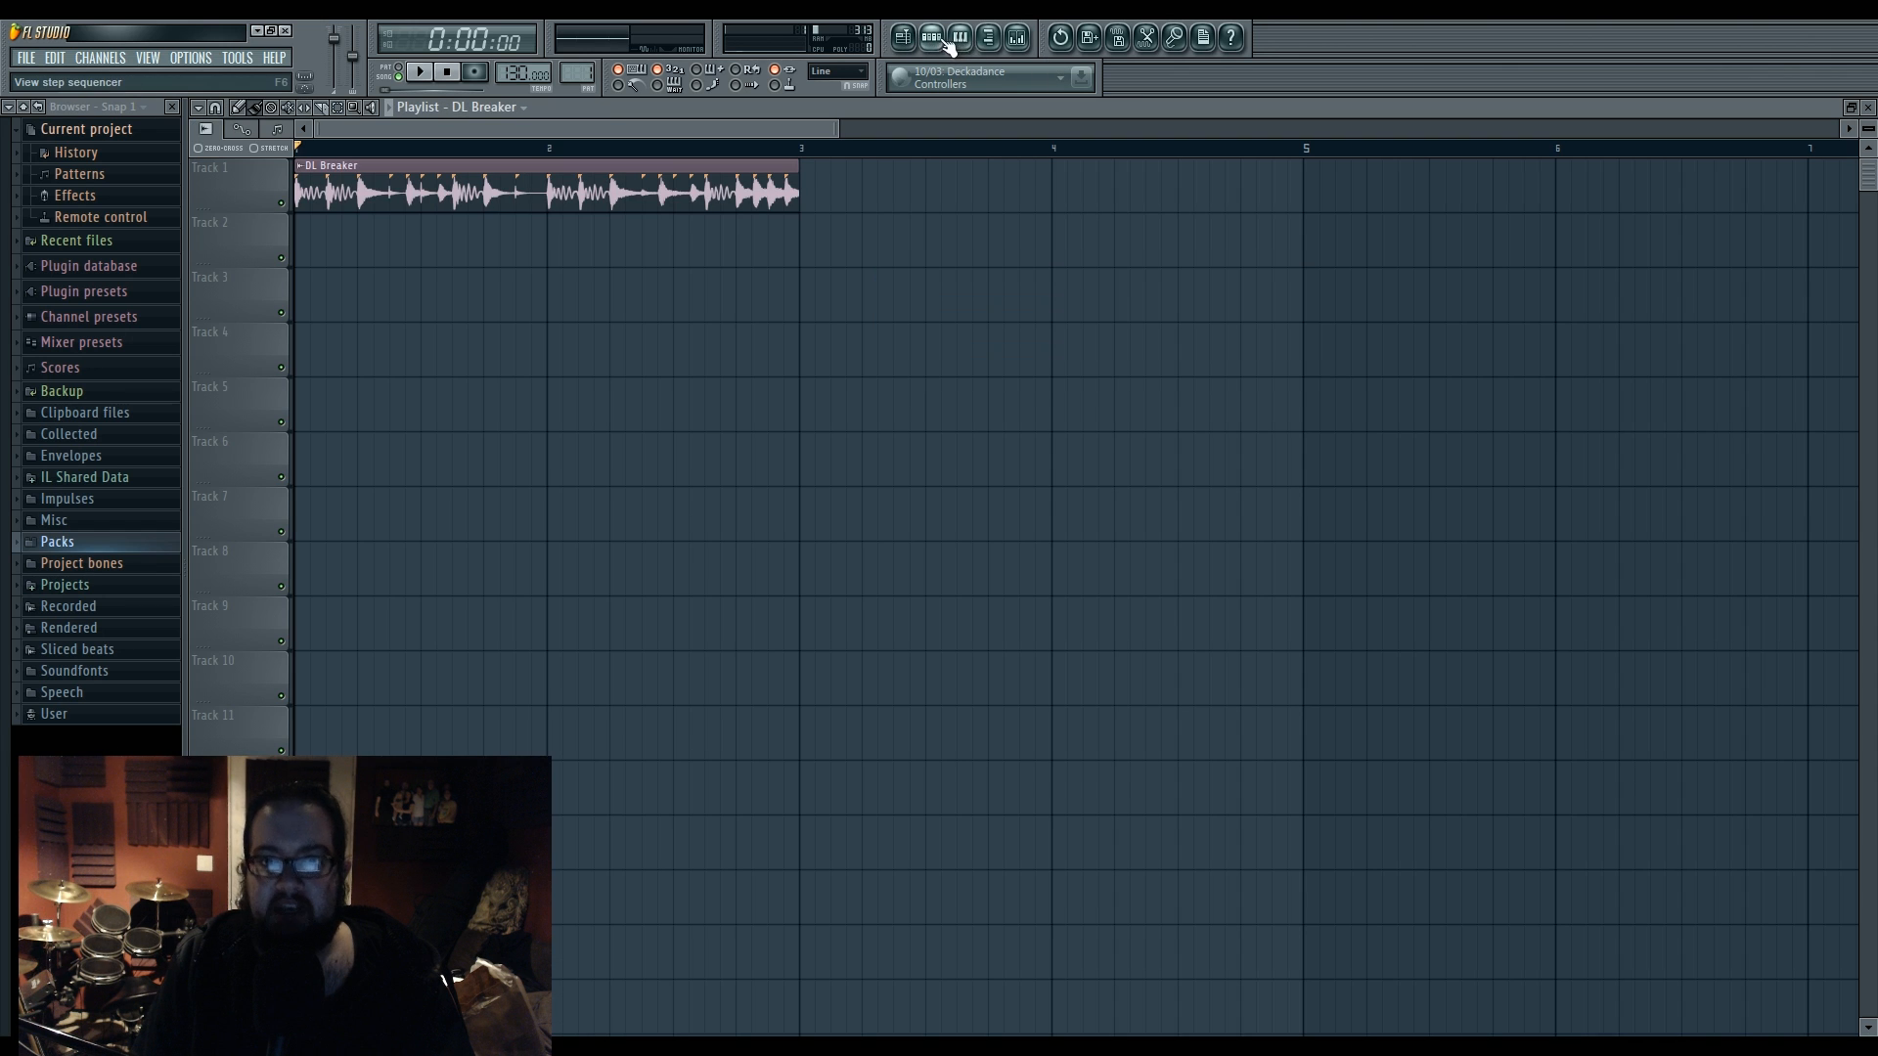
{"action": "left_click", "coordinate": [929, 39]}
{"action": "left_click", "coordinate": [929, 41]}
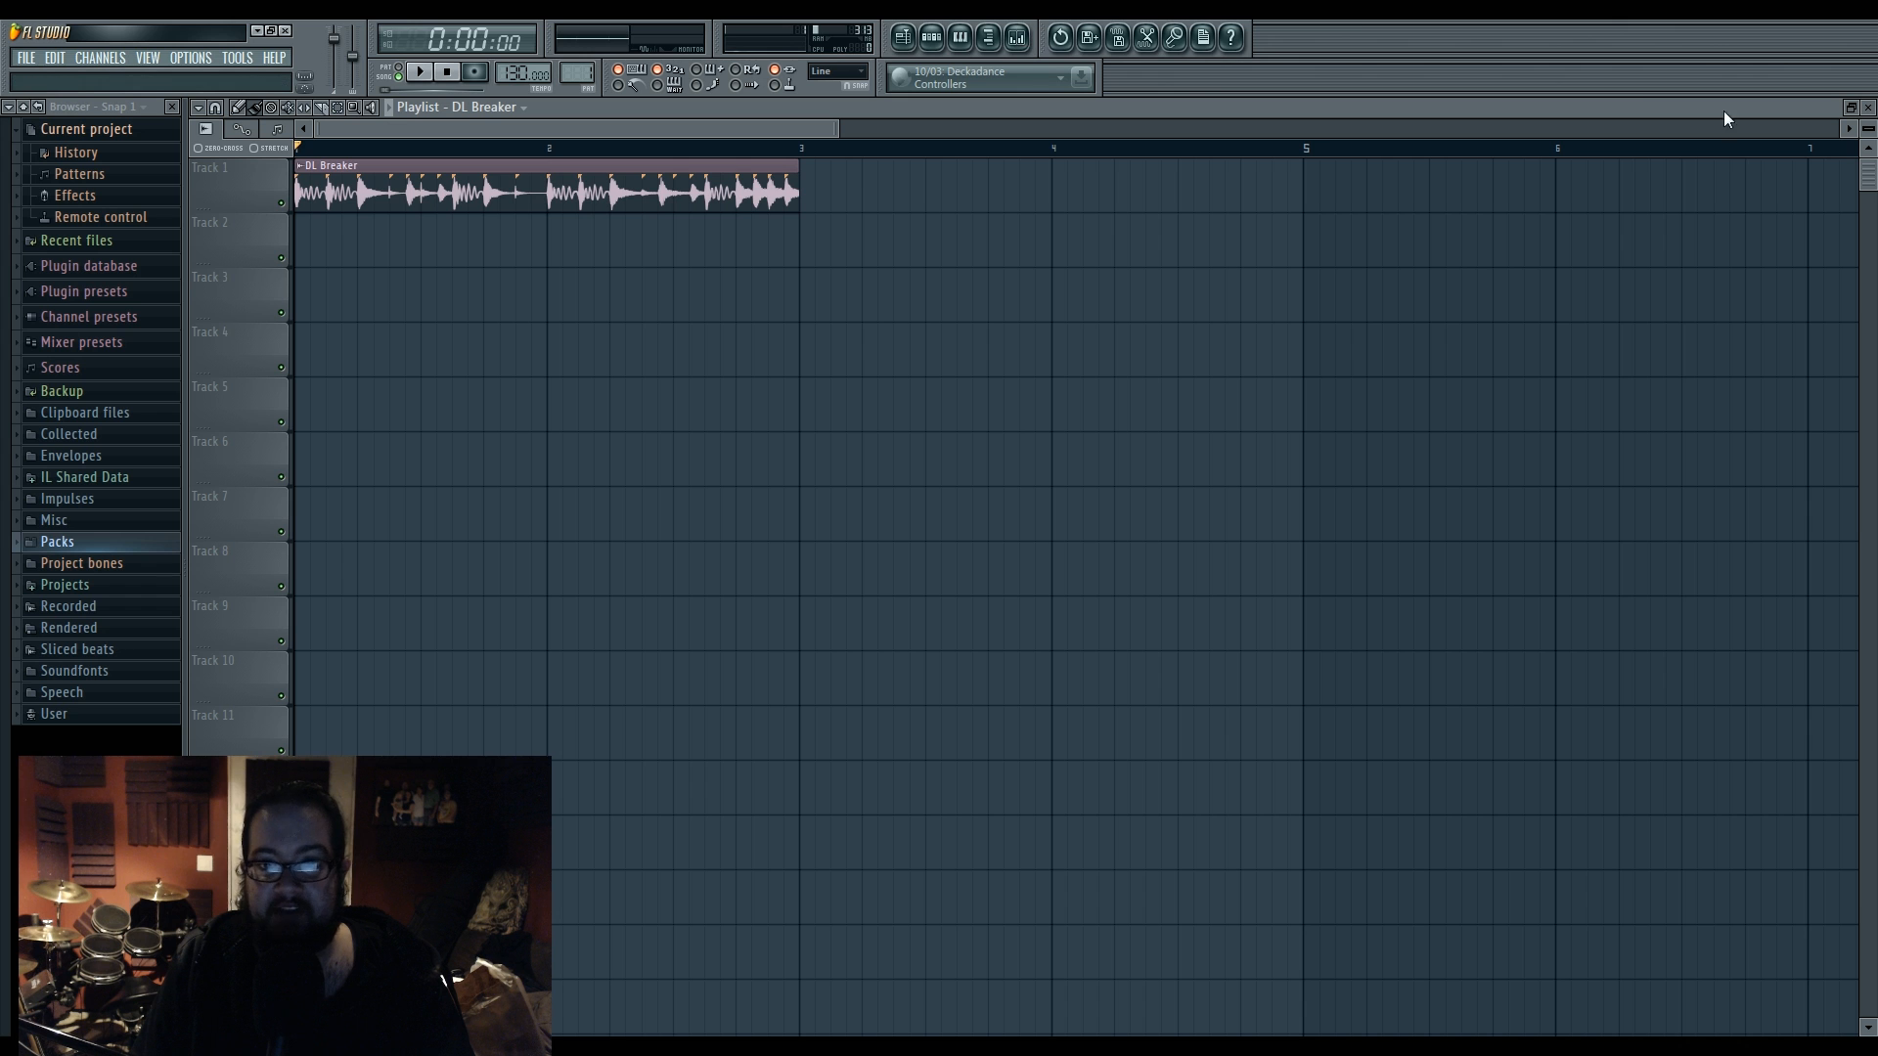
- Open the Gross Beat effect from mixer track Insert 1, close the mixer and reposition the effect window
{"action": "left_click", "coordinate": [1018, 39]}
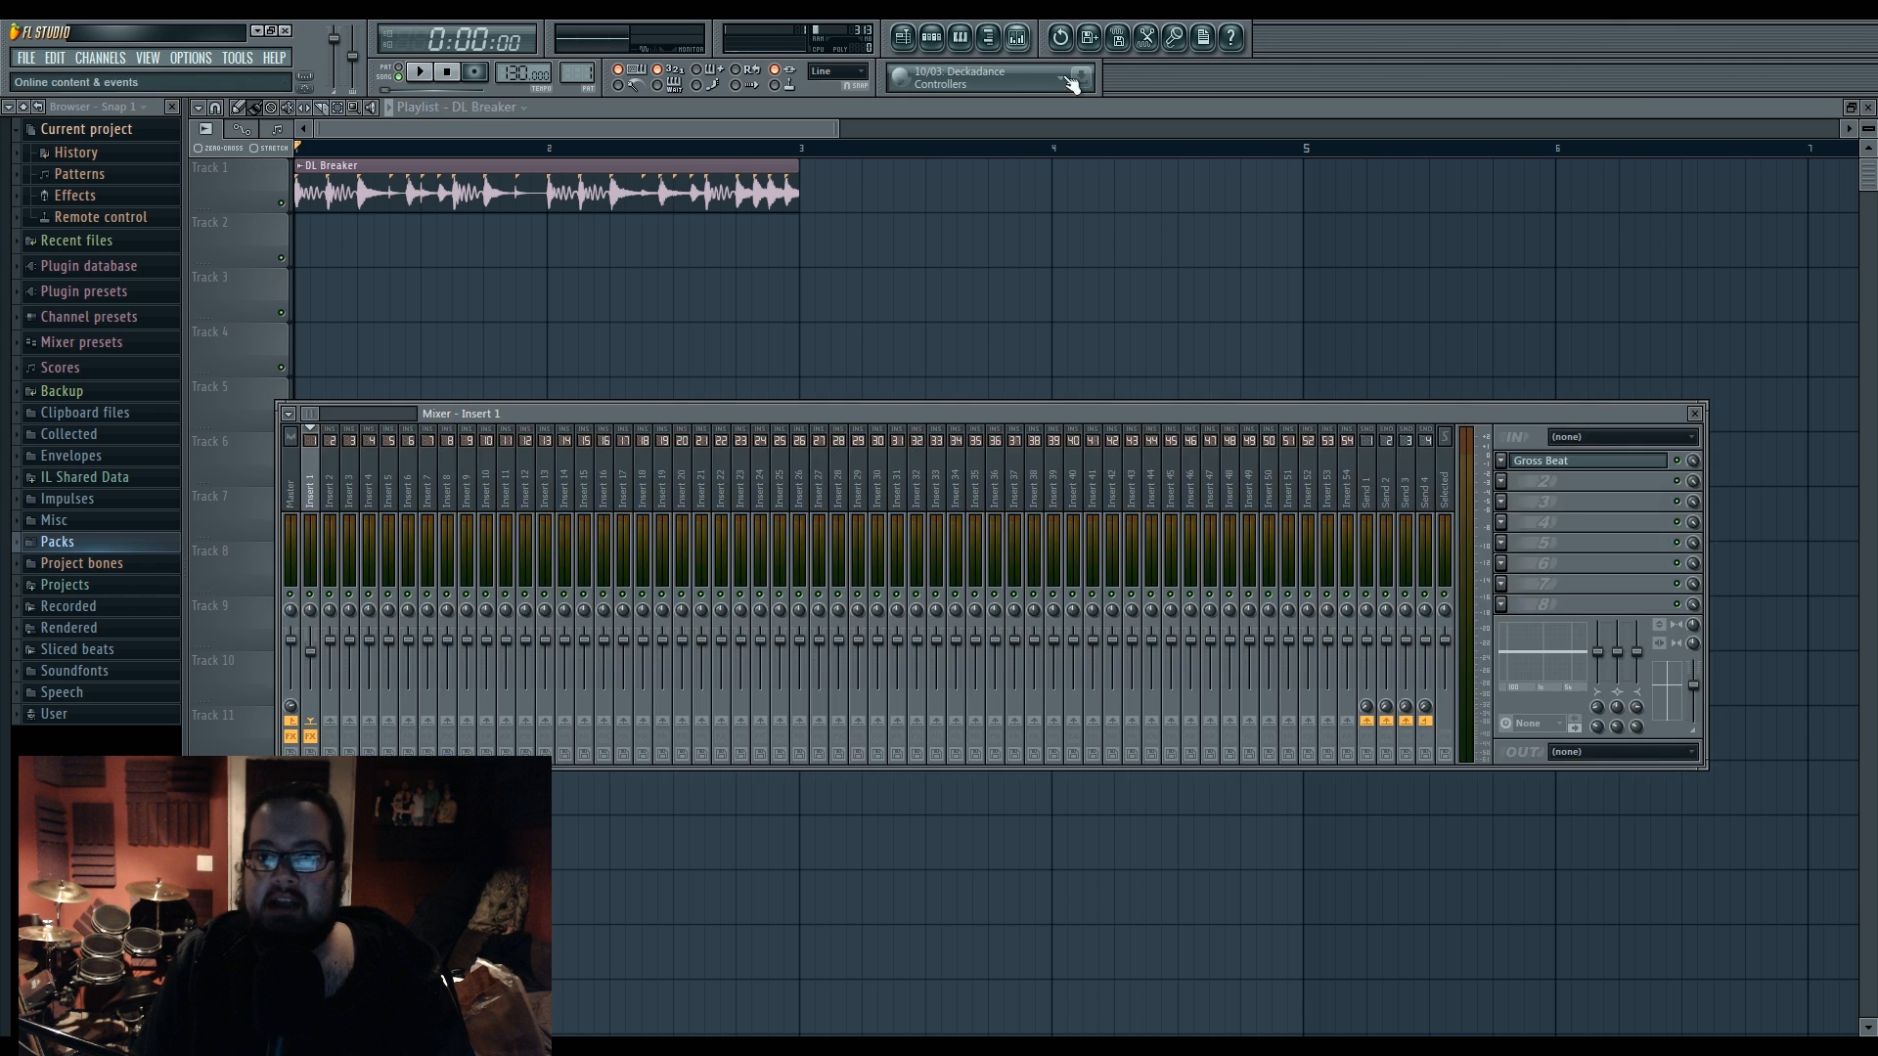
{"action": "left_click", "coordinate": [1537, 462]}
{"action": "left_click", "coordinate": [1696, 414]}
{"action": "left_click_drag", "start_coordinate": [1114, 330], "coordinate": [1194, 296]}
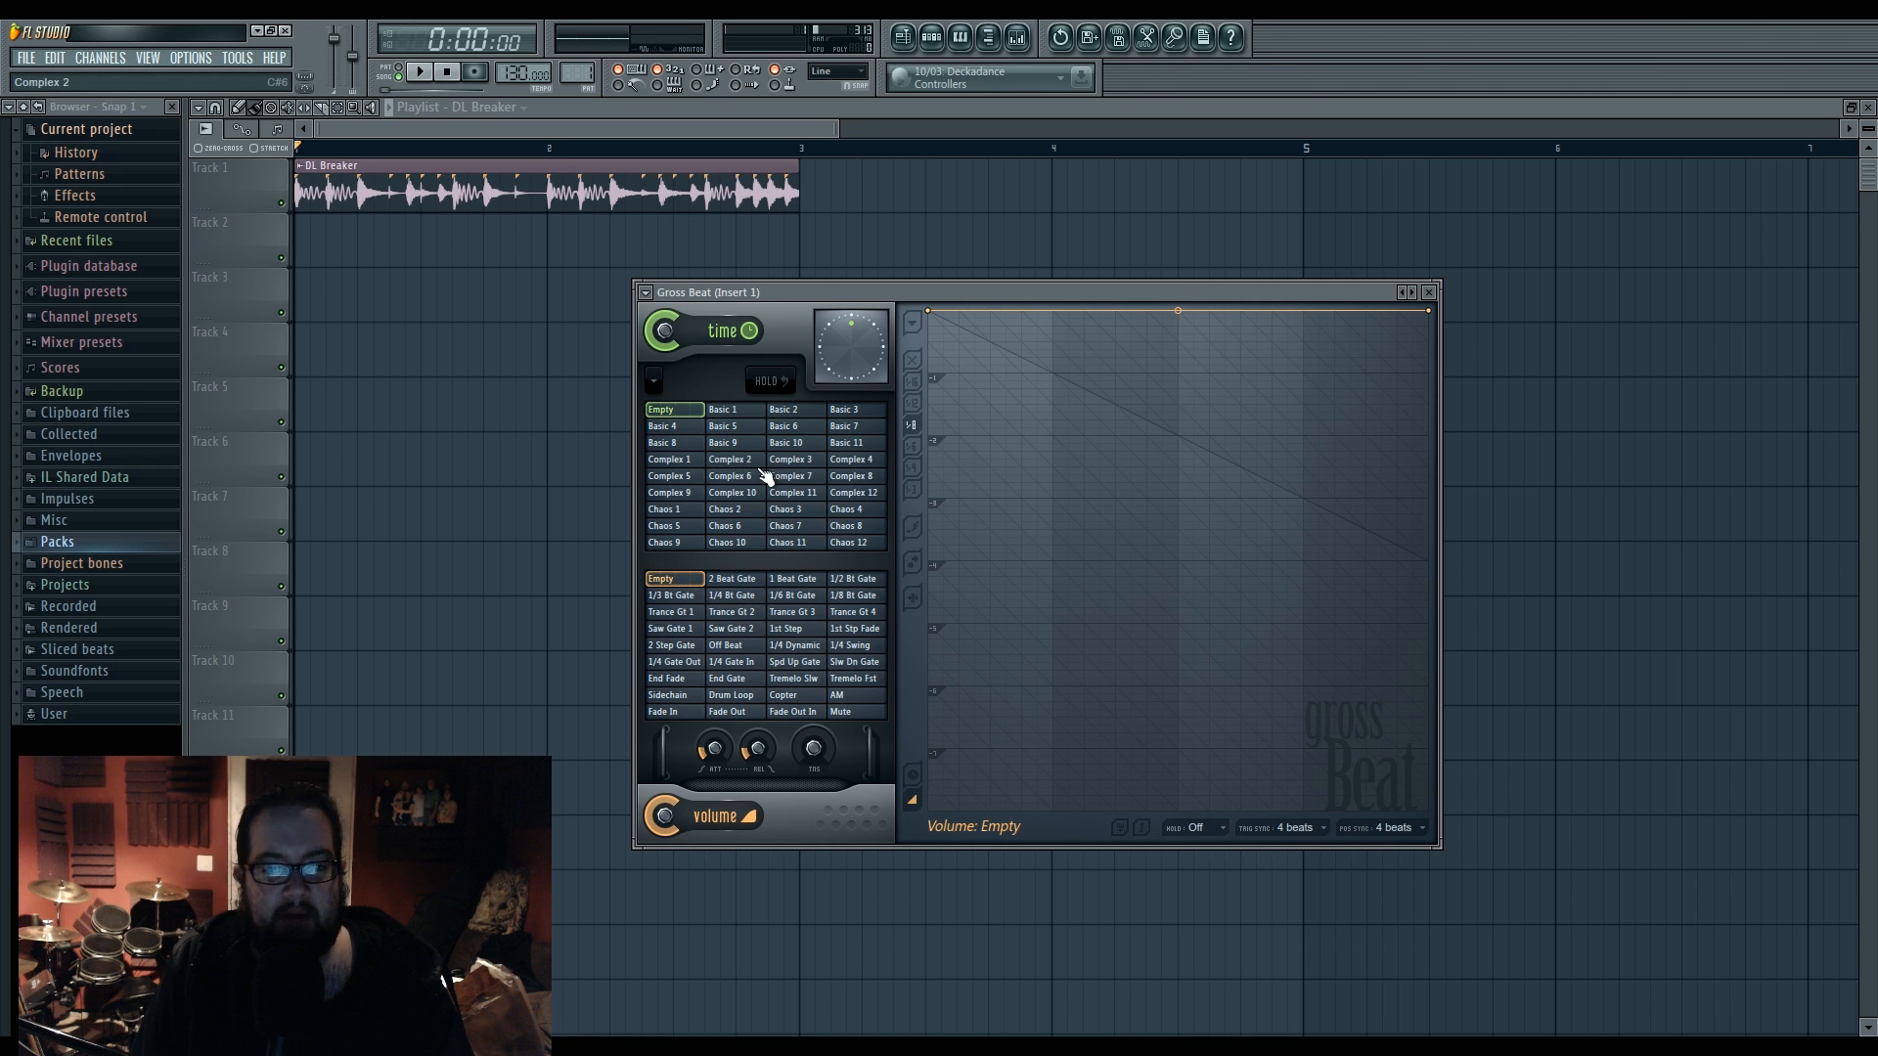
- Browse the Gross Beat time presets, comparing the envelope shapes of several Basic and Complex slots
{"action": "left_click", "coordinate": [735, 444]}
{"action": "left_click", "coordinate": [740, 427]}
{"action": "left_click", "coordinate": [741, 414]}
{"action": "left_click", "coordinate": [780, 428]}
{"action": "left_click", "coordinate": [792, 444]}
{"action": "left_click", "coordinate": [797, 463]}
{"action": "left_click", "coordinate": [743, 480]}
{"action": "left_click", "coordinate": [667, 460]}
{"action": "left_click", "coordinate": [743, 459]}
{"action": "left_click", "coordinate": [760, 445]}
{"action": "left_click", "coordinate": [796, 441]}
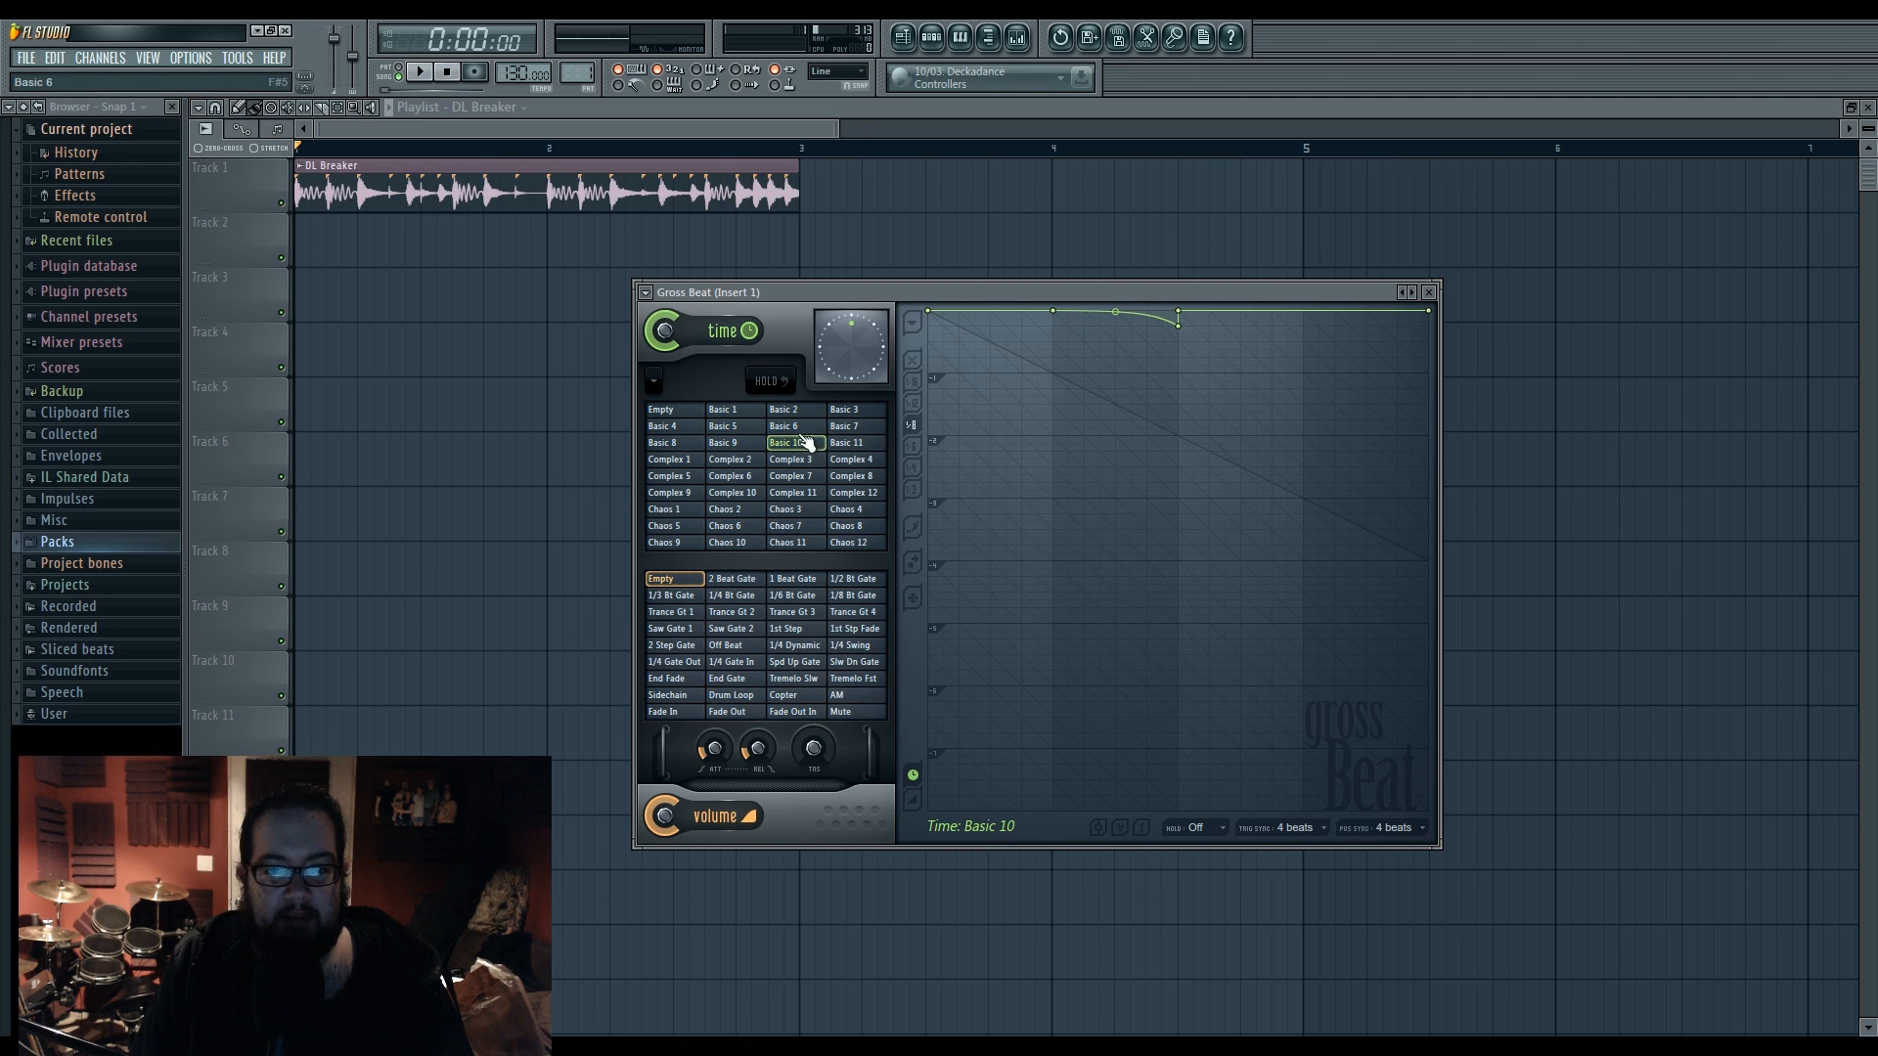
{"action": "left_click", "coordinate": [847, 443]}
{"action": "left_click", "coordinate": [792, 476]}
- Browse the Gross Beat volume presets, including the gate, saw, Drum Loop, fade and Tremelo Slw envelopes
{"action": "left_click", "coordinate": [731, 596]}
{"action": "left_click", "coordinate": [794, 645]}
{"action": "left_click", "coordinate": [797, 613]}
{"action": "left_click", "coordinate": [853, 629]}
{"action": "left_click", "coordinate": [728, 629]}
{"action": "left_click", "coordinate": [729, 596]}
{"action": "left_click", "coordinate": [690, 597]}
{"action": "left_click", "coordinate": [734, 695]}
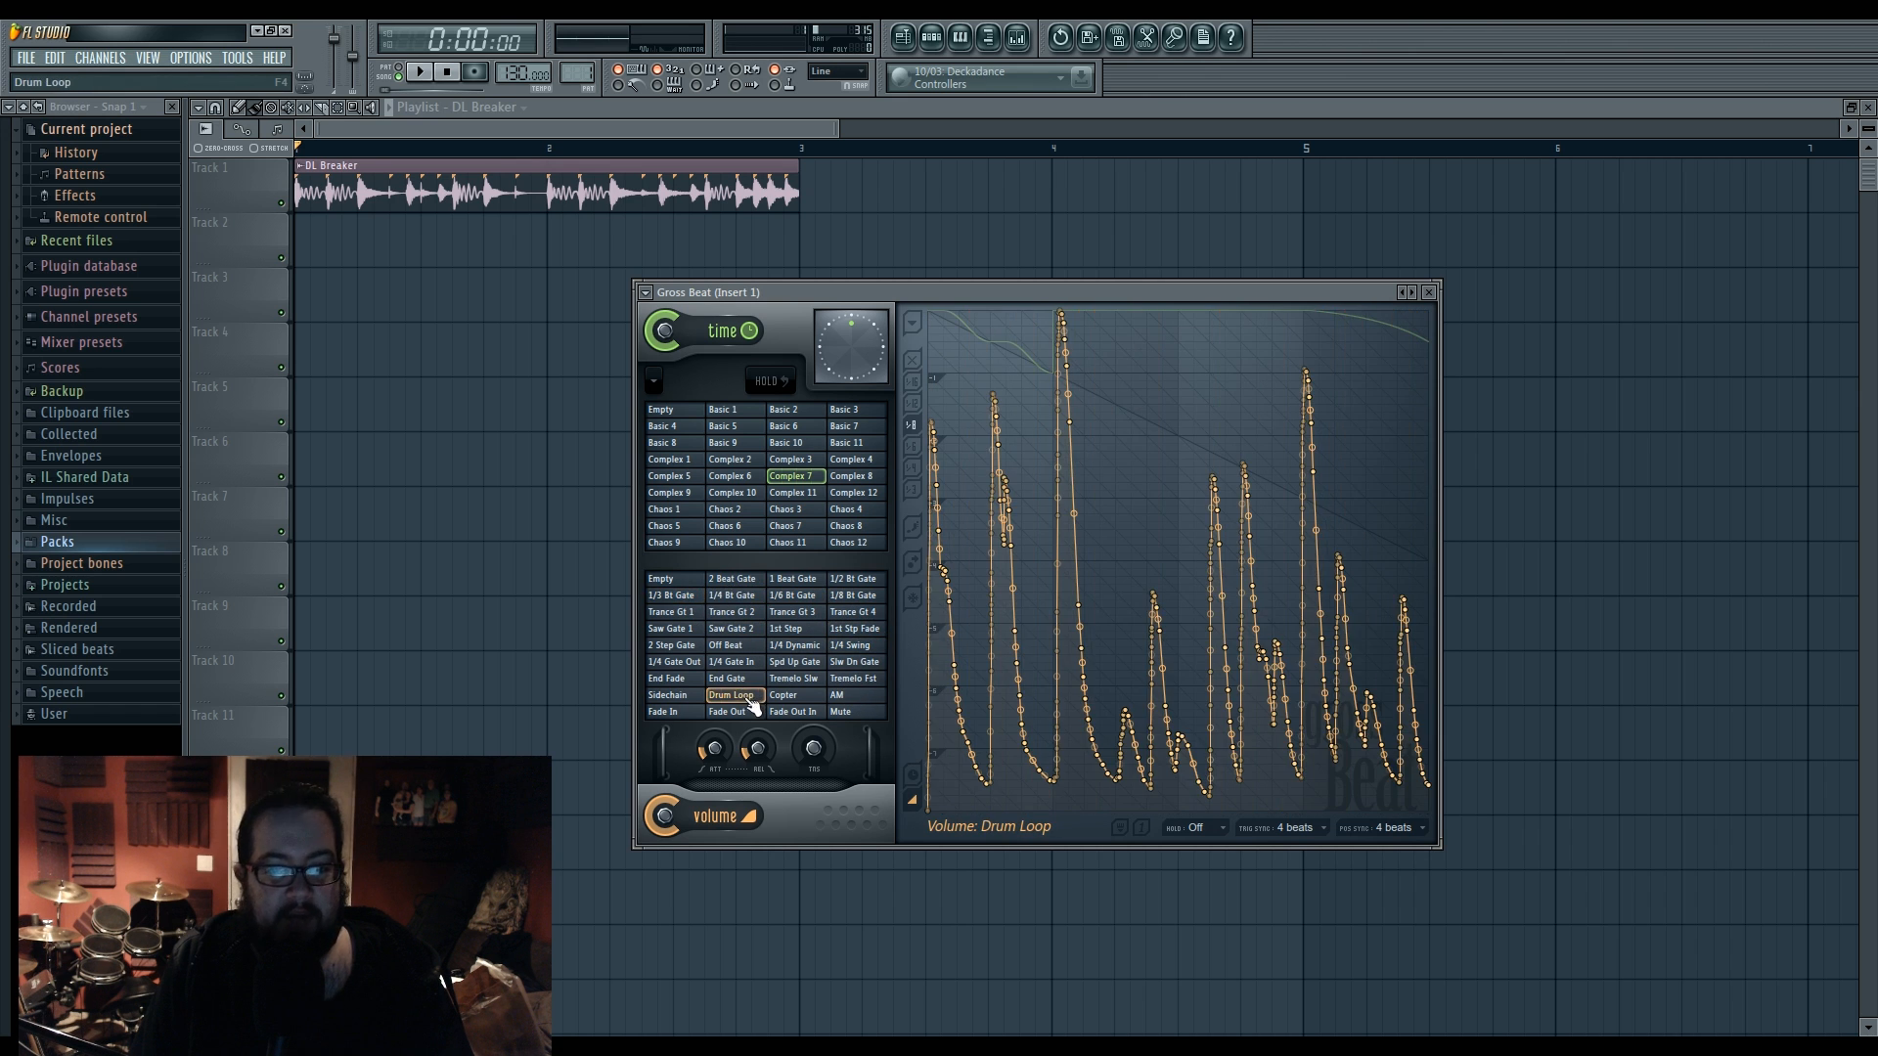
{"action": "left_click", "coordinate": [695, 682]}
{"action": "left_click", "coordinate": [728, 683]}
{"action": "left_click", "coordinate": [772, 684]}
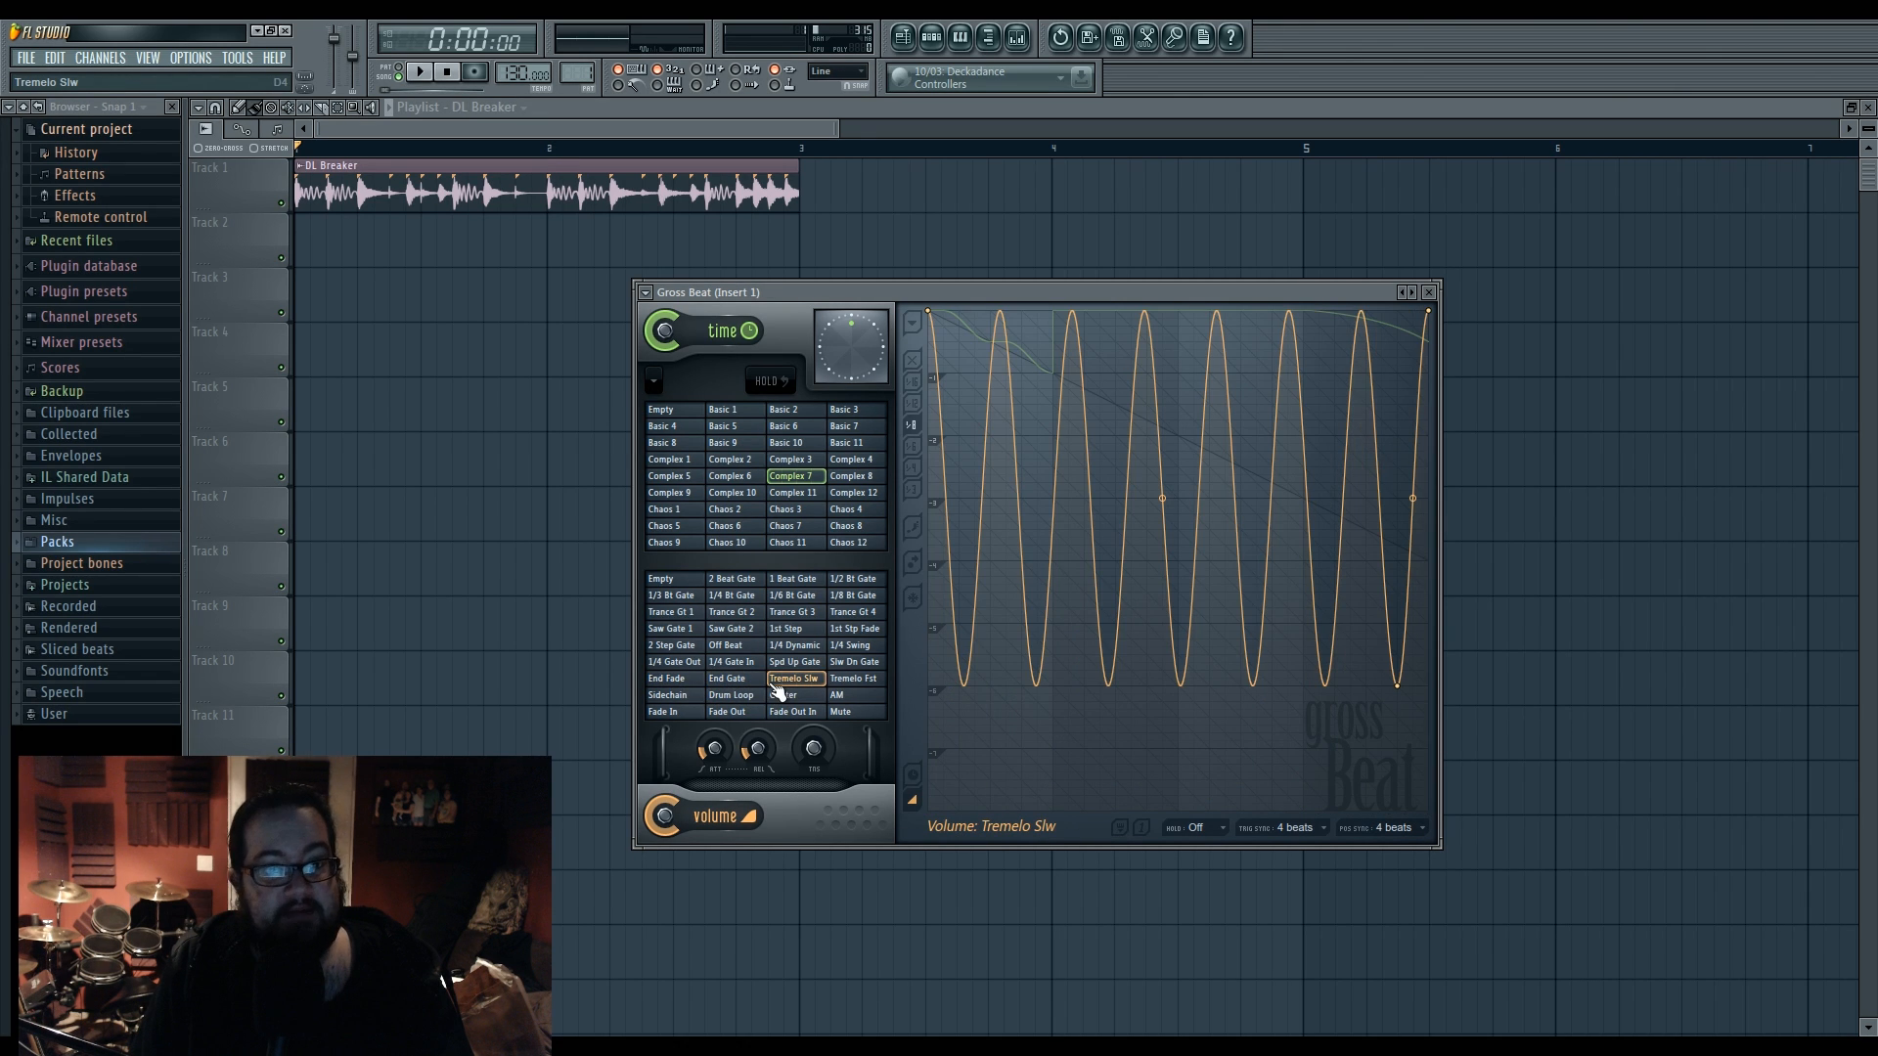
- Set the volume preset to Empty and the time preset to Basic 1, auditioning the drum loop
{"action": "left_click", "coordinate": [673, 579]}
{"action": "left_click", "coordinate": [661, 410]}
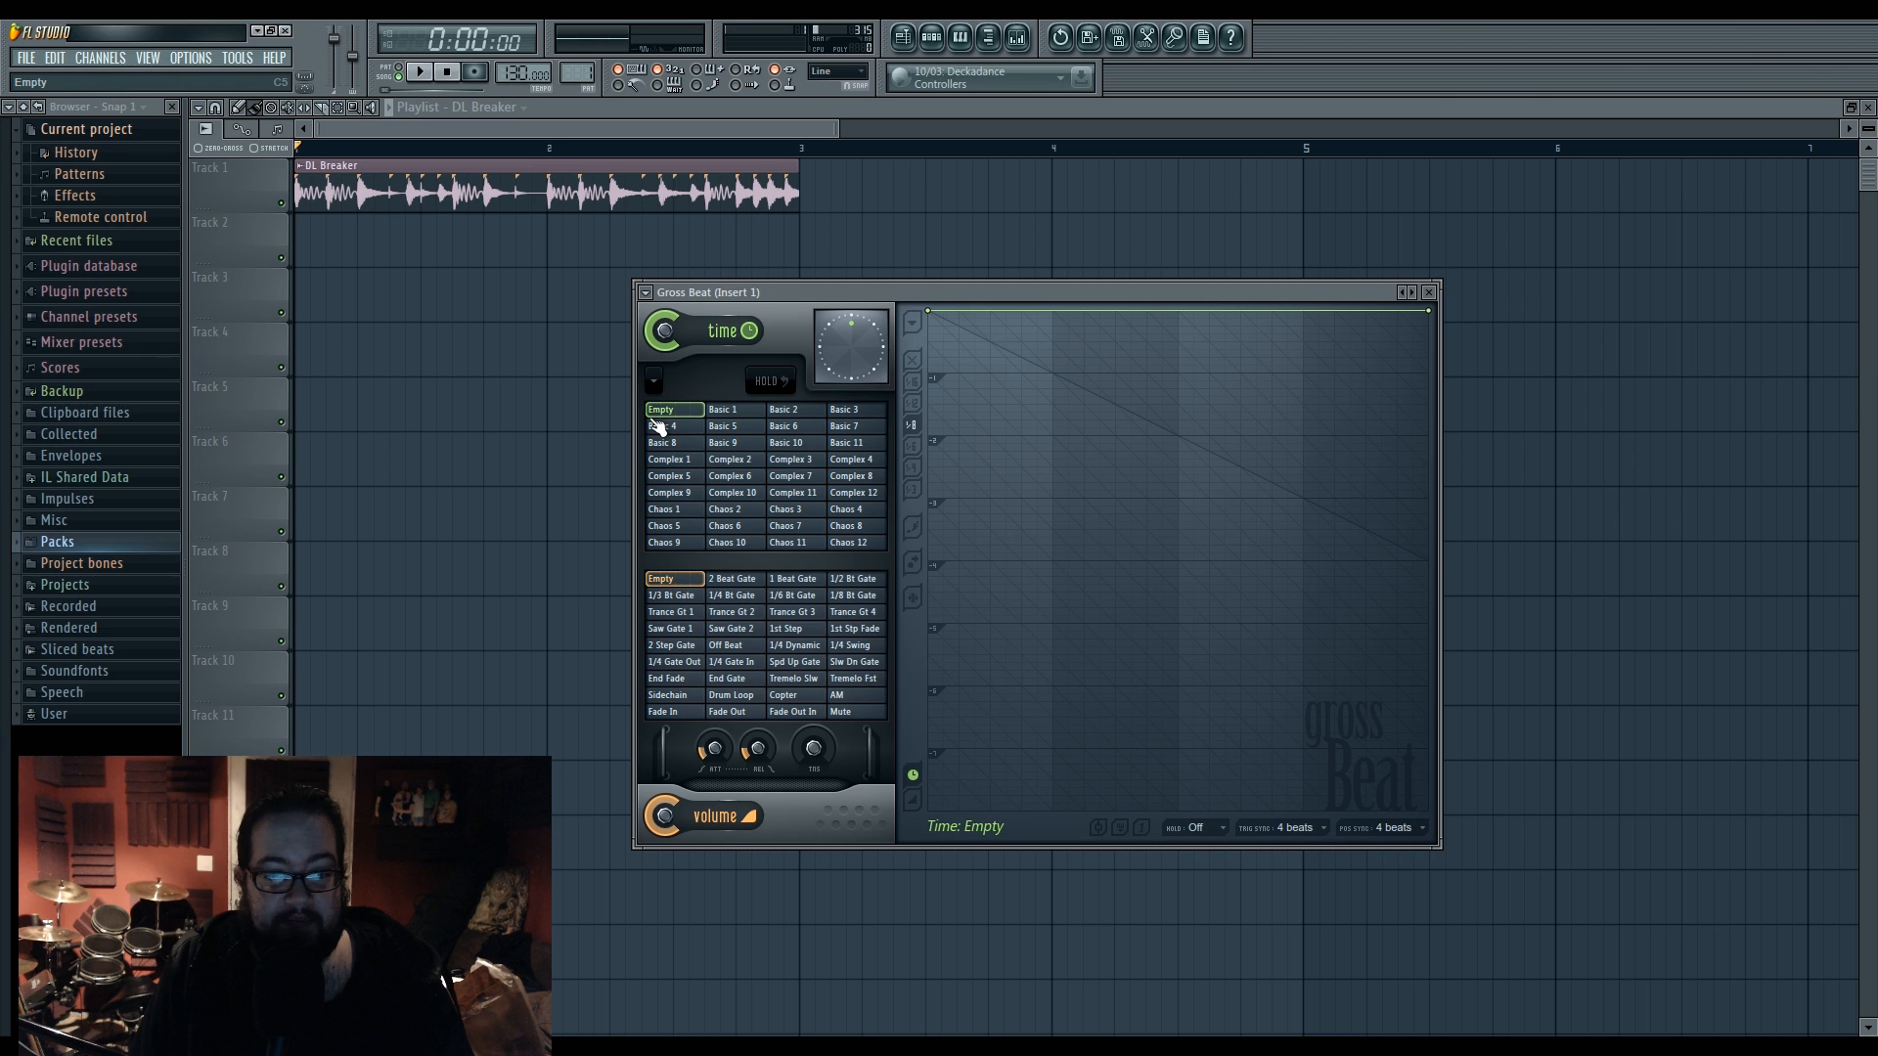
{"action": "left_click", "coordinate": [729, 411]}
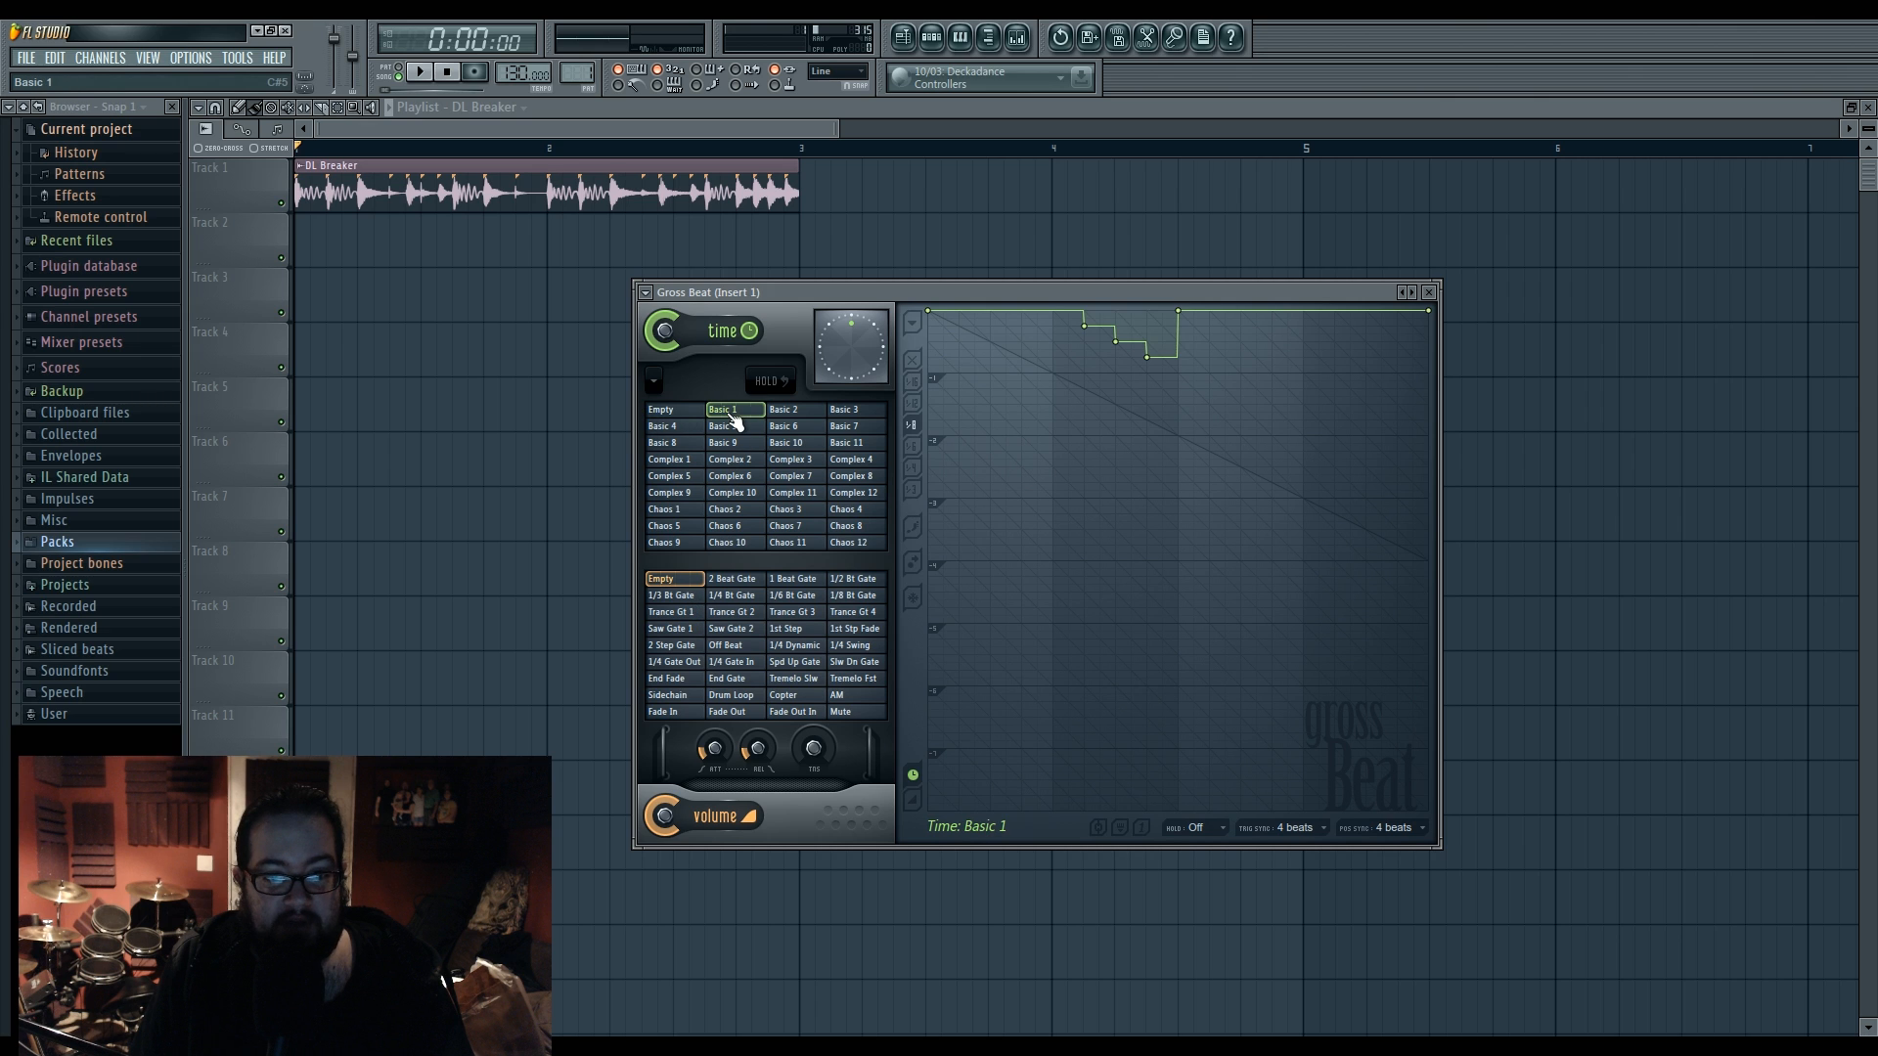
{"action": "left_click", "coordinate": [693, 412]}
{"action": "left_click", "coordinate": [713, 412]}
{"action": "key", "text": "space"}
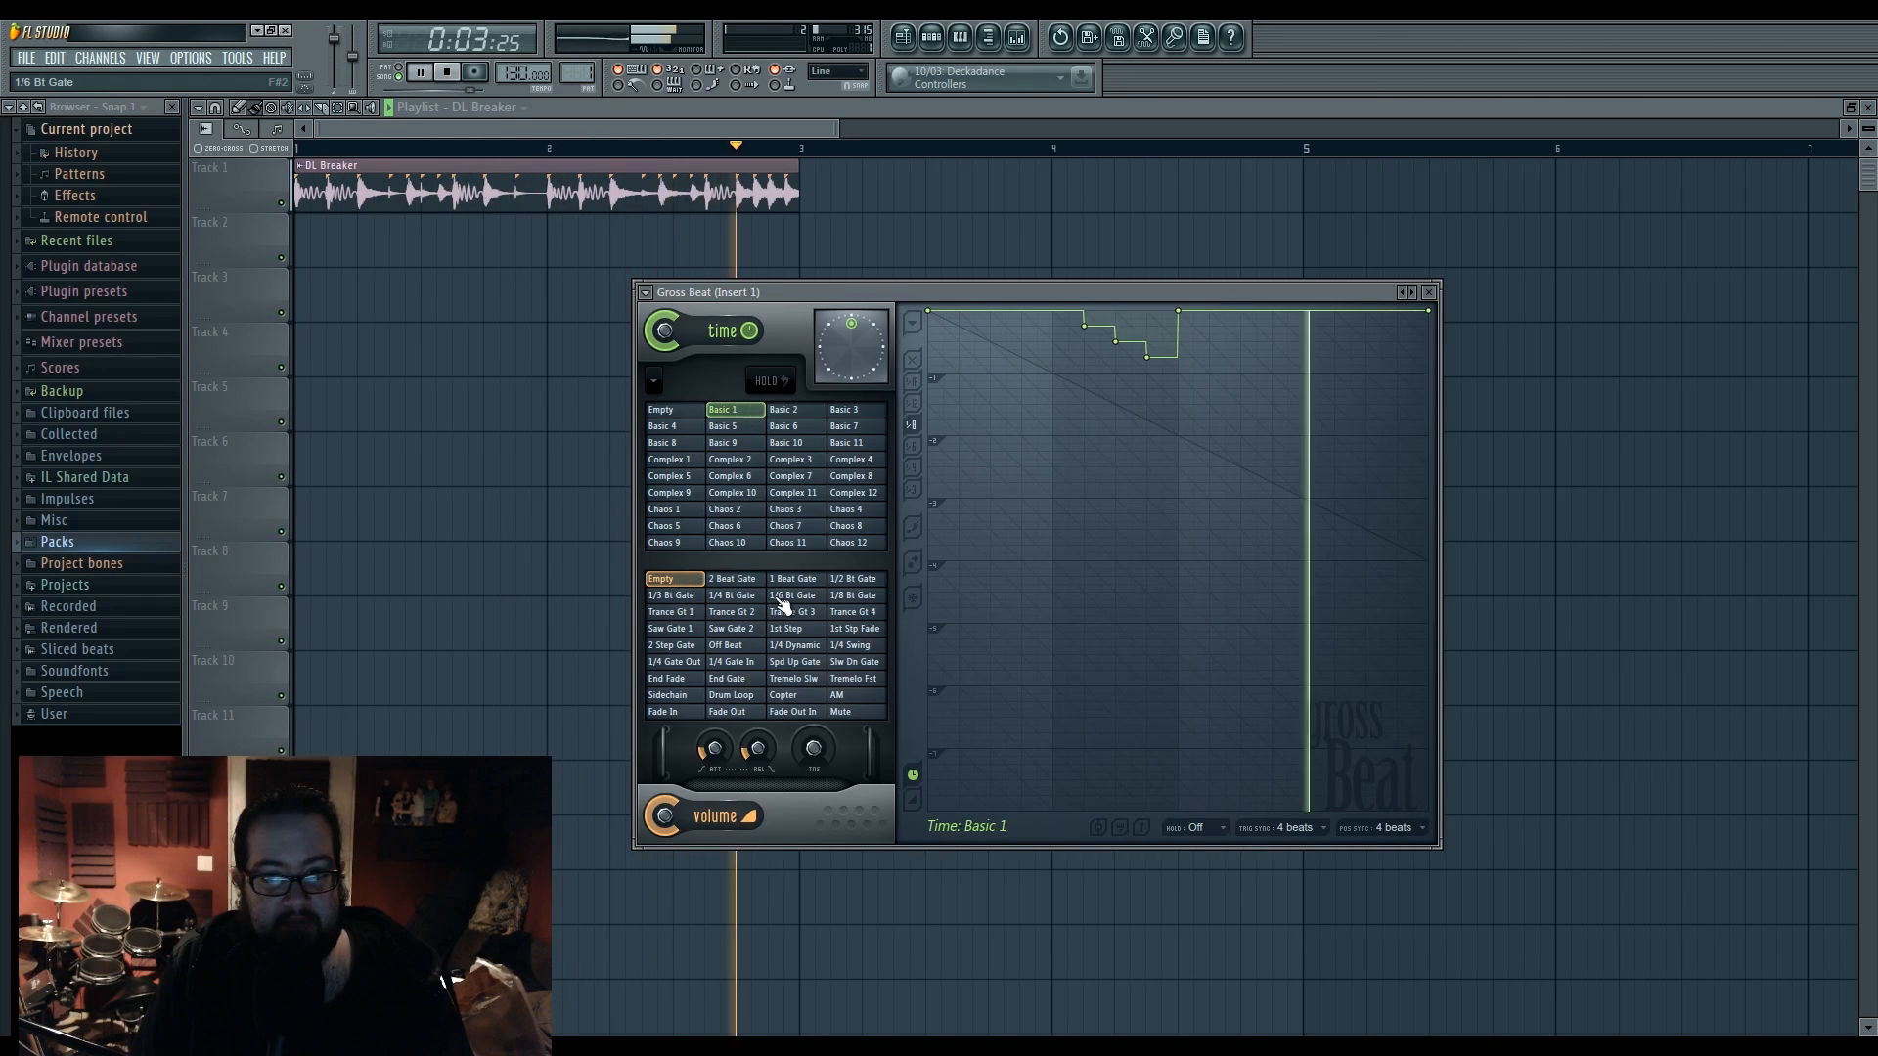
{"action": "key", "text": "space"}
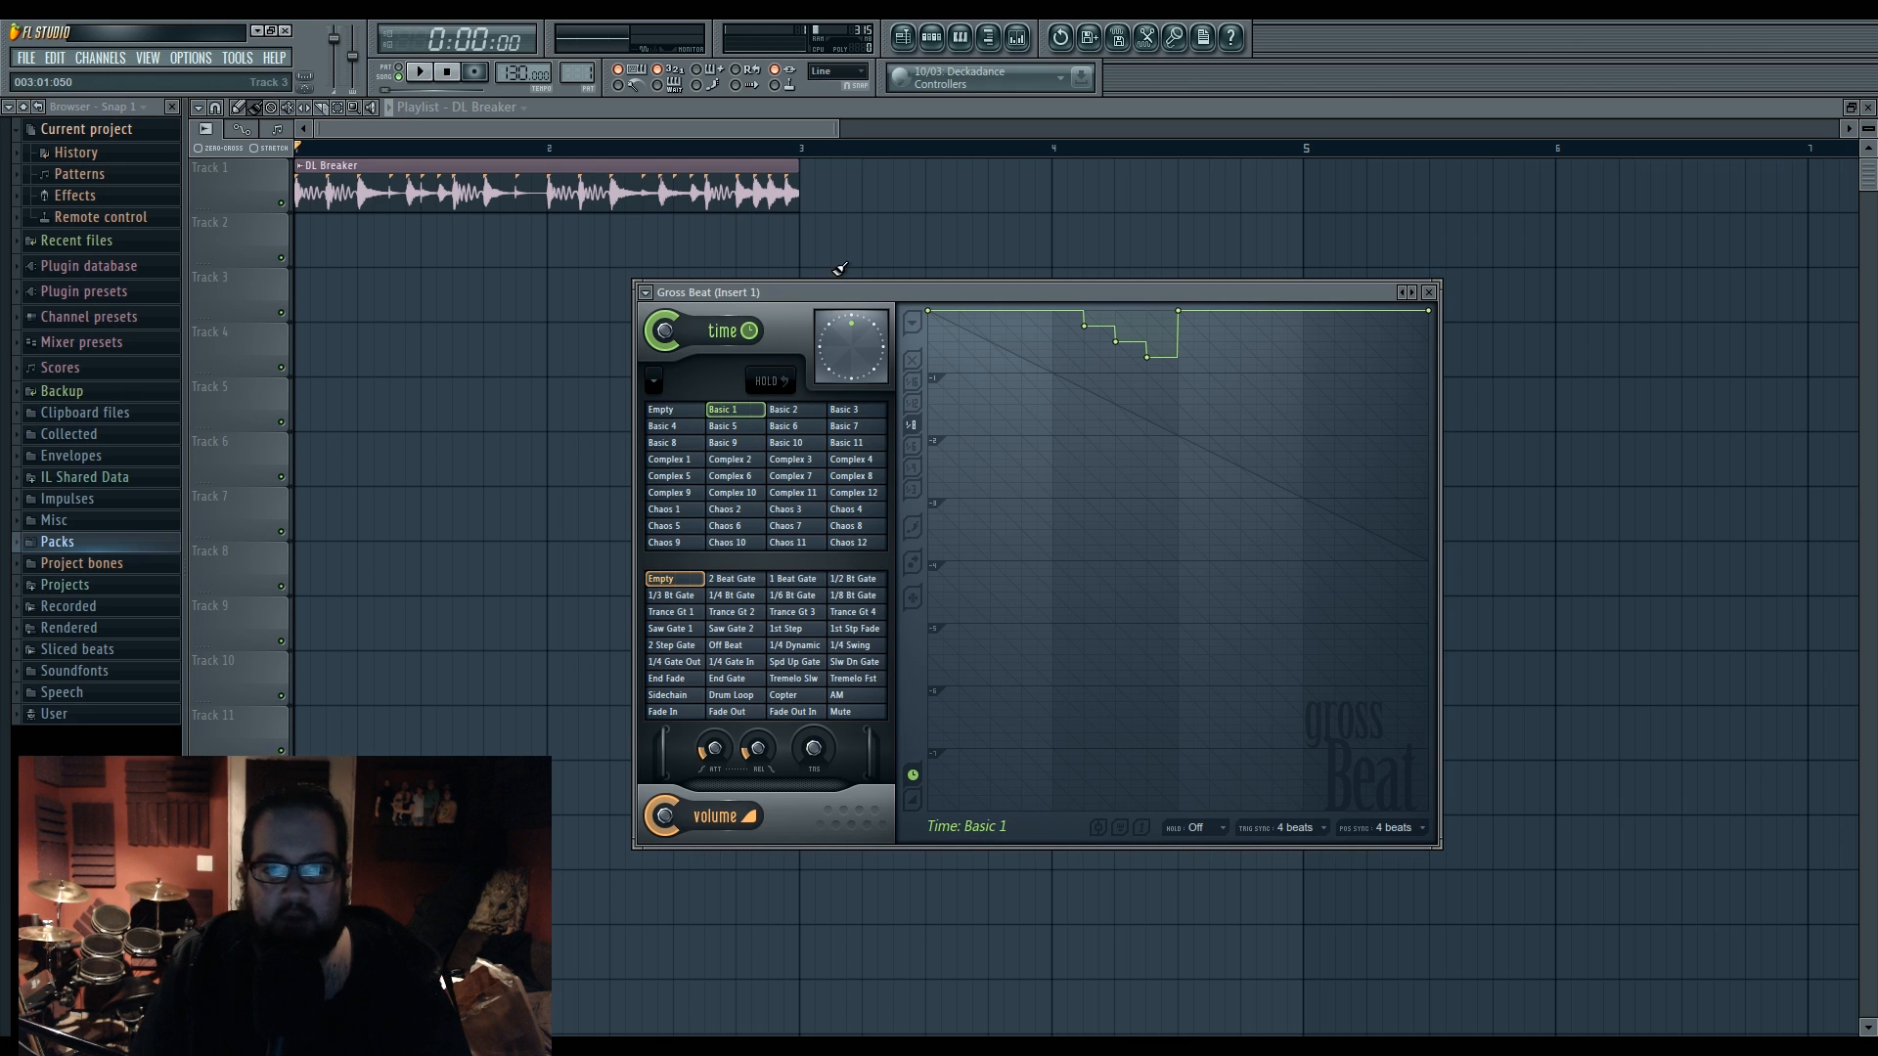
- Try to change the second point of the Basic 1 time envelope to the Stairs curve type
{"action": "left_click_drag", "start_coordinate": [835, 293], "coordinate": [804, 286]}
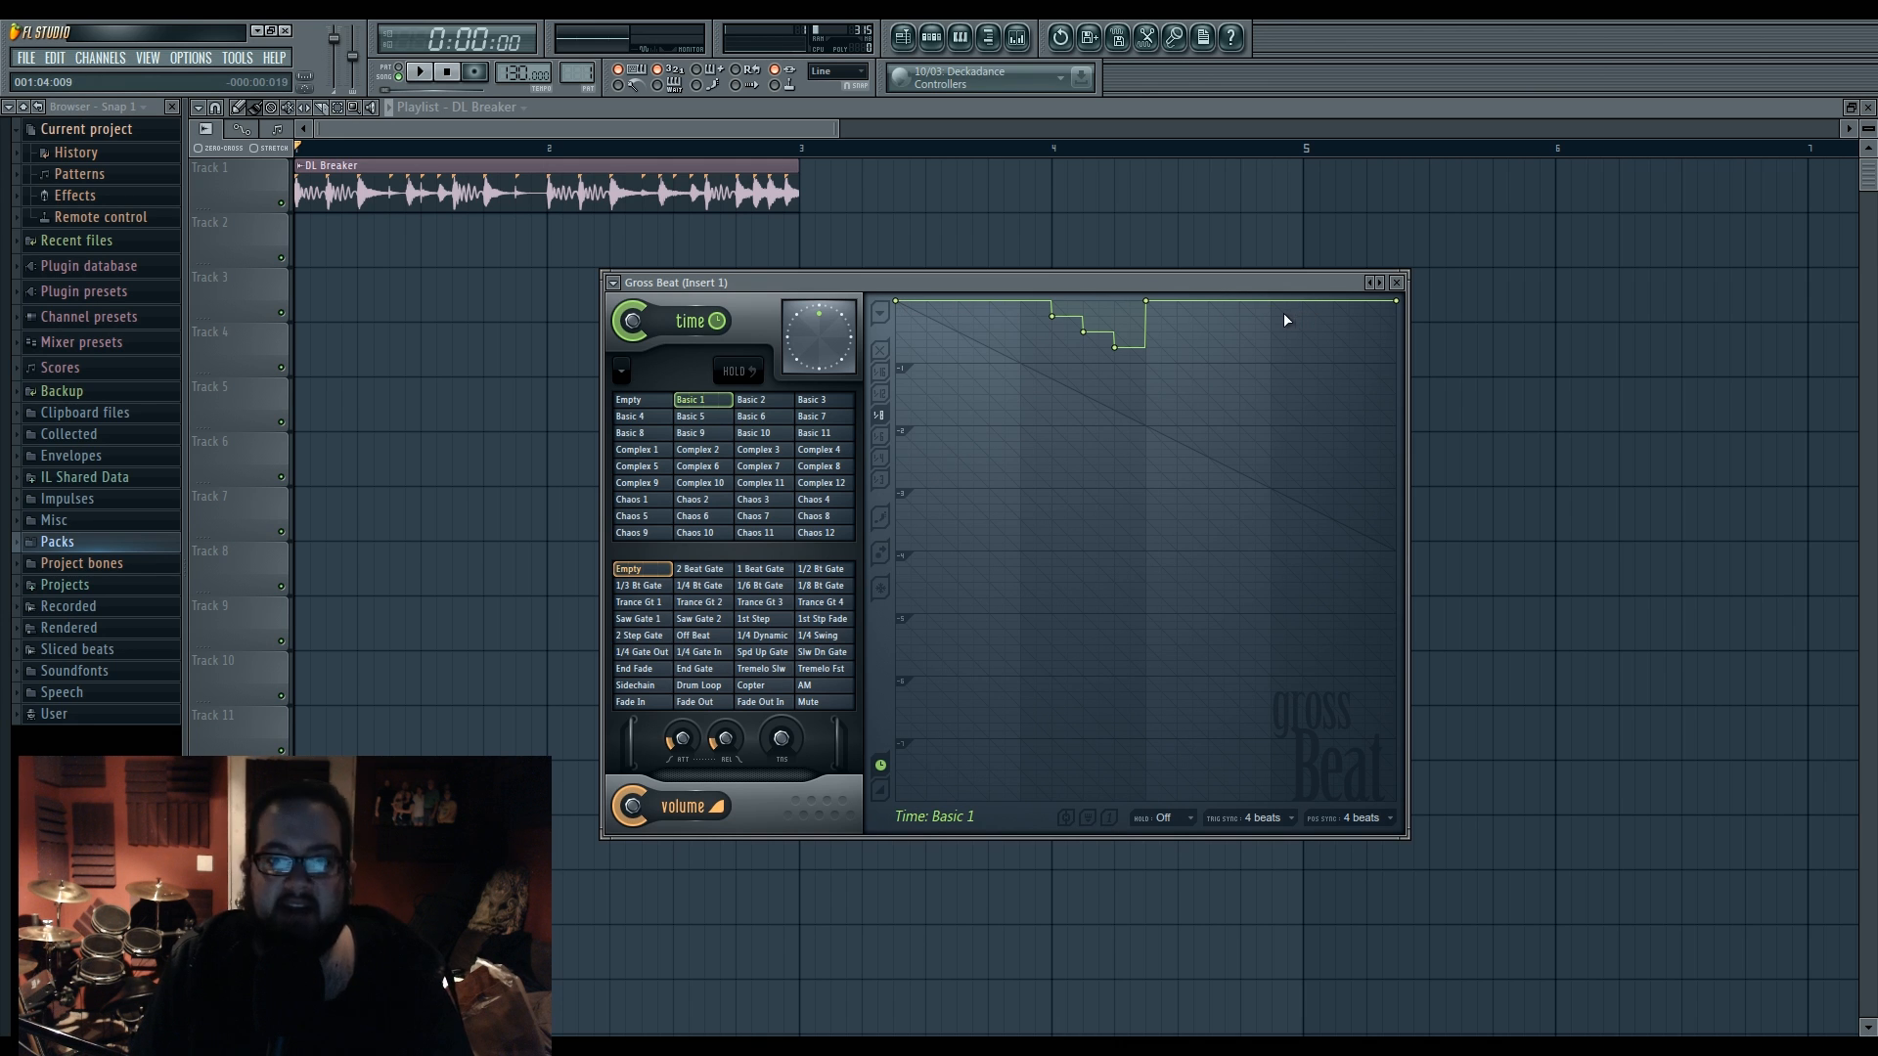
{"action": "mouse_move", "coordinate": [1058, 314]}
{"action": "left_mouse_down"}
{"action": "mouse_move", "coordinate": [1084, 323]}
{"action": "mouse_move", "coordinate": [1011, 320]}
{"action": "mouse_move", "coordinate": [1059, 321]}
{"action": "left_mouse_up"}
{"action": "right_click", "coordinate": [1053, 316]}
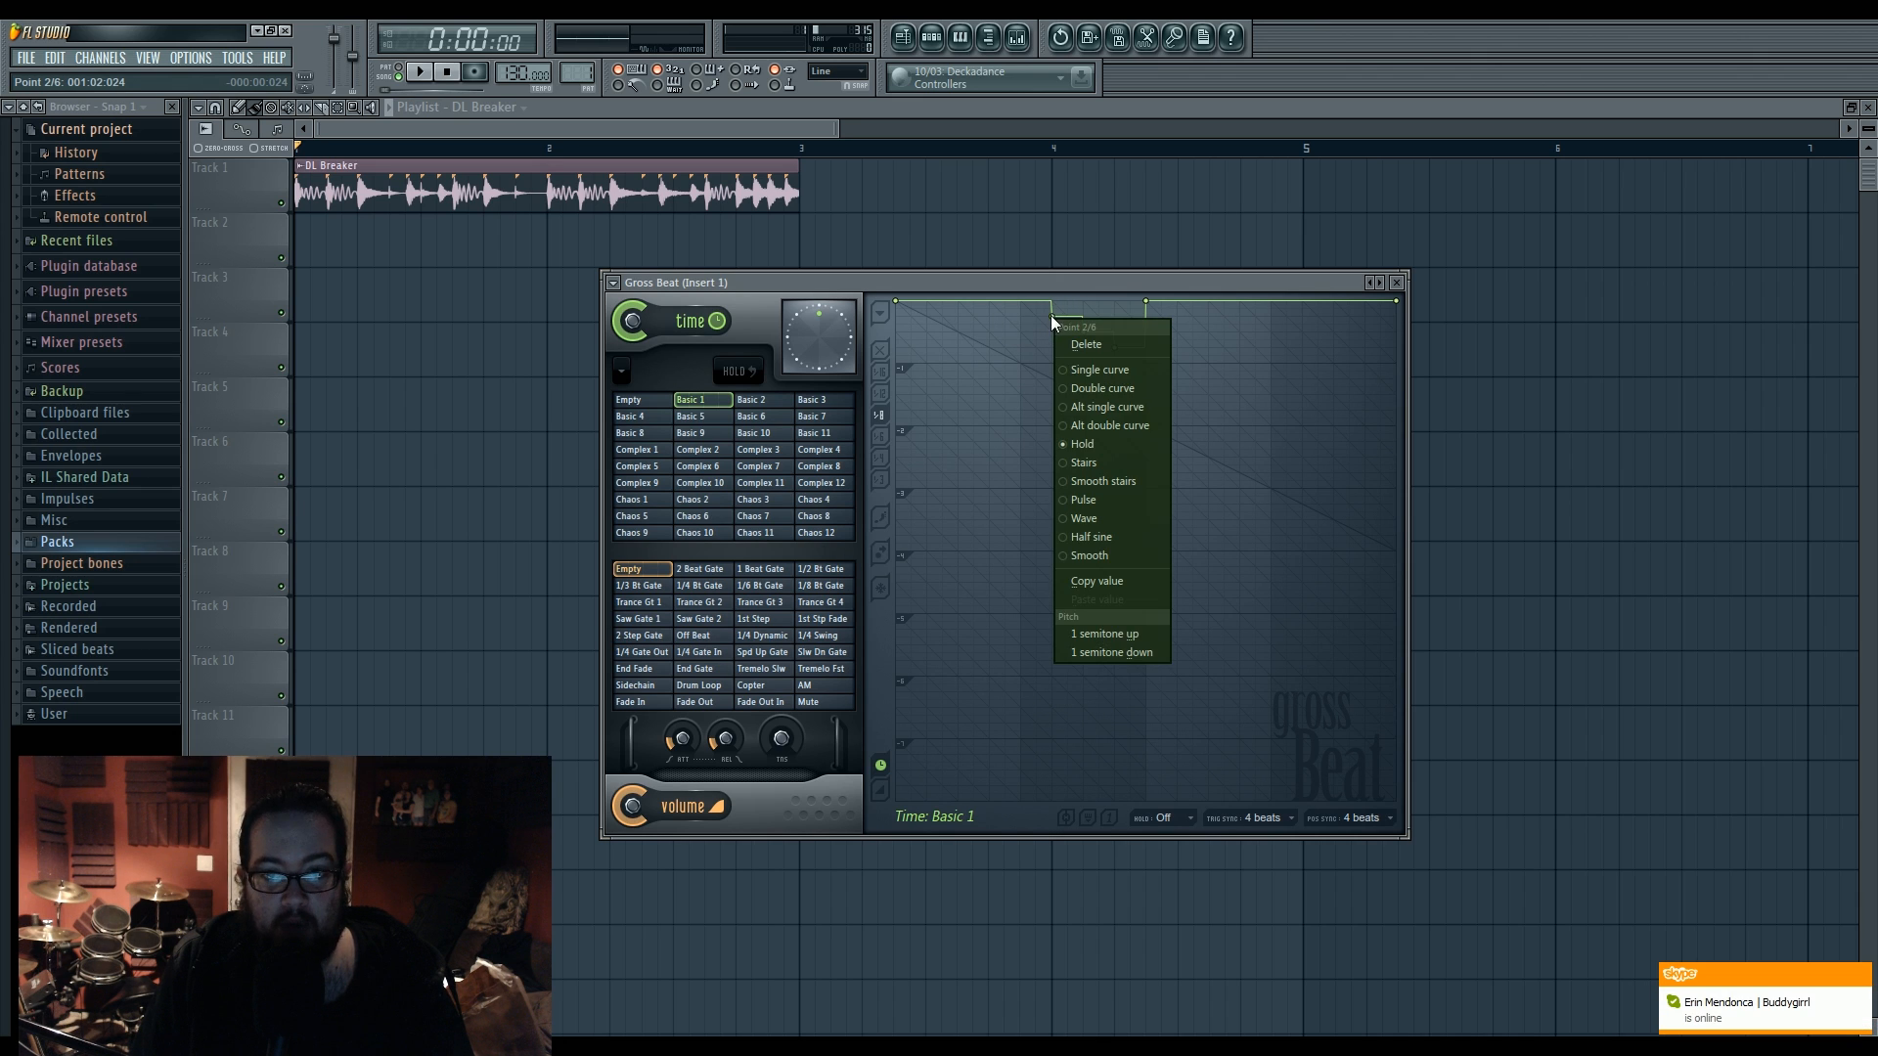
{"action": "left_click", "coordinate": [1084, 463]}
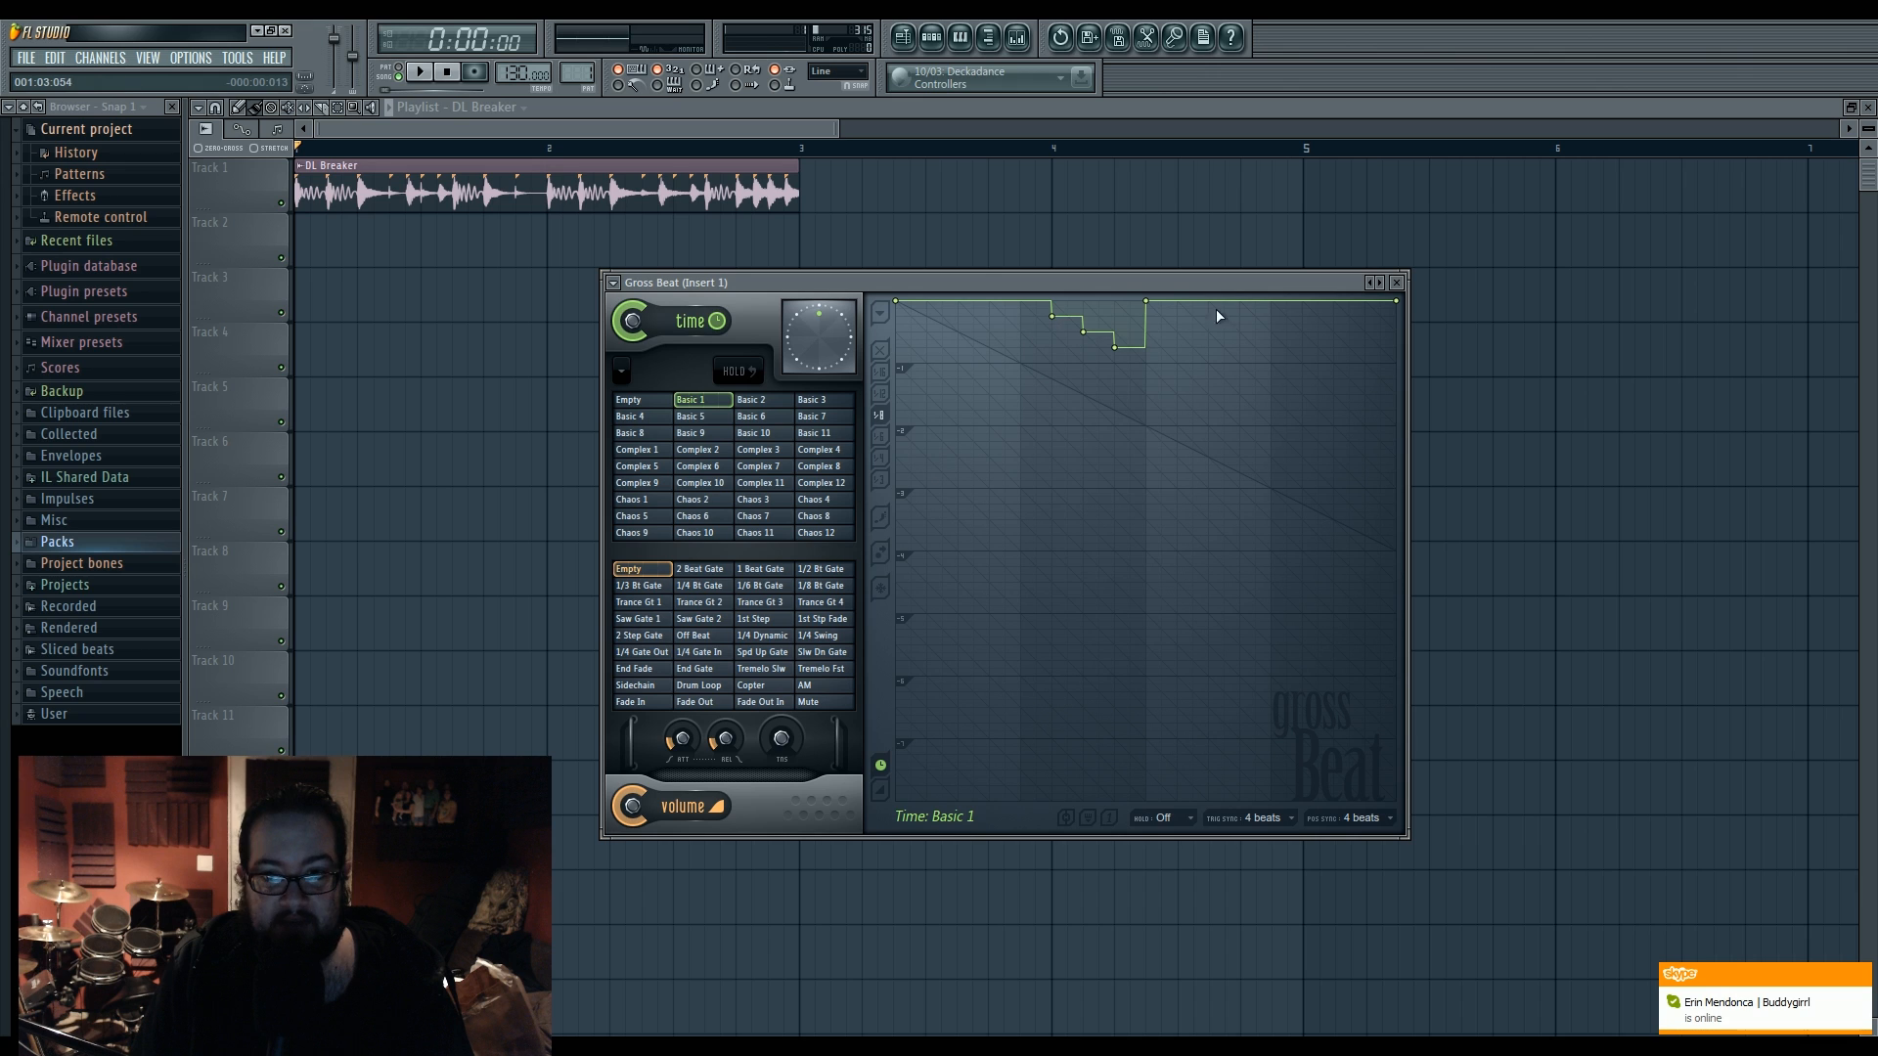
- Add two stepped-down points to the Basic 1 time envelope, at 001:03:048 and 001:04:000, adjusting the first while auditioning the loop
{"action": "right_click", "coordinate": [1224, 307]}
{"action": "left_click_drag", "start_coordinate": [1302, 309], "coordinate": [1271, 450]}
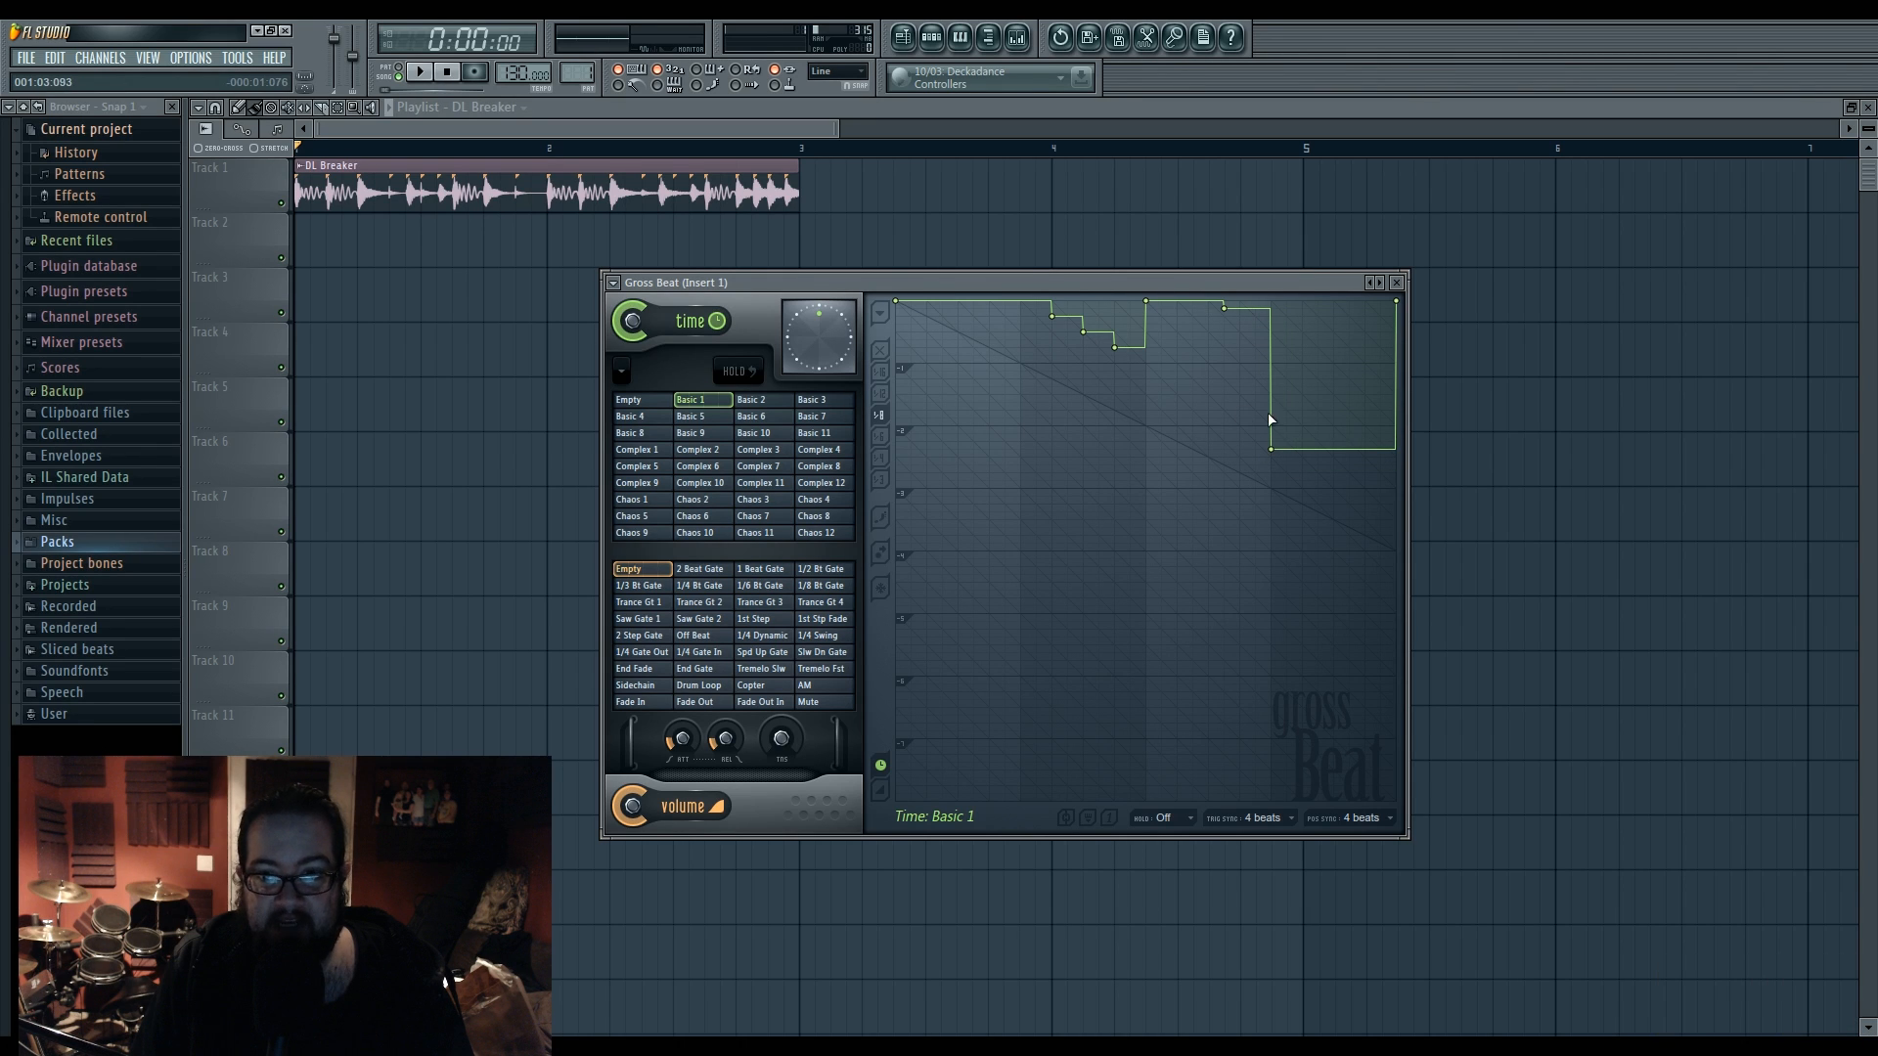
{"action": "key", "text": "space"}
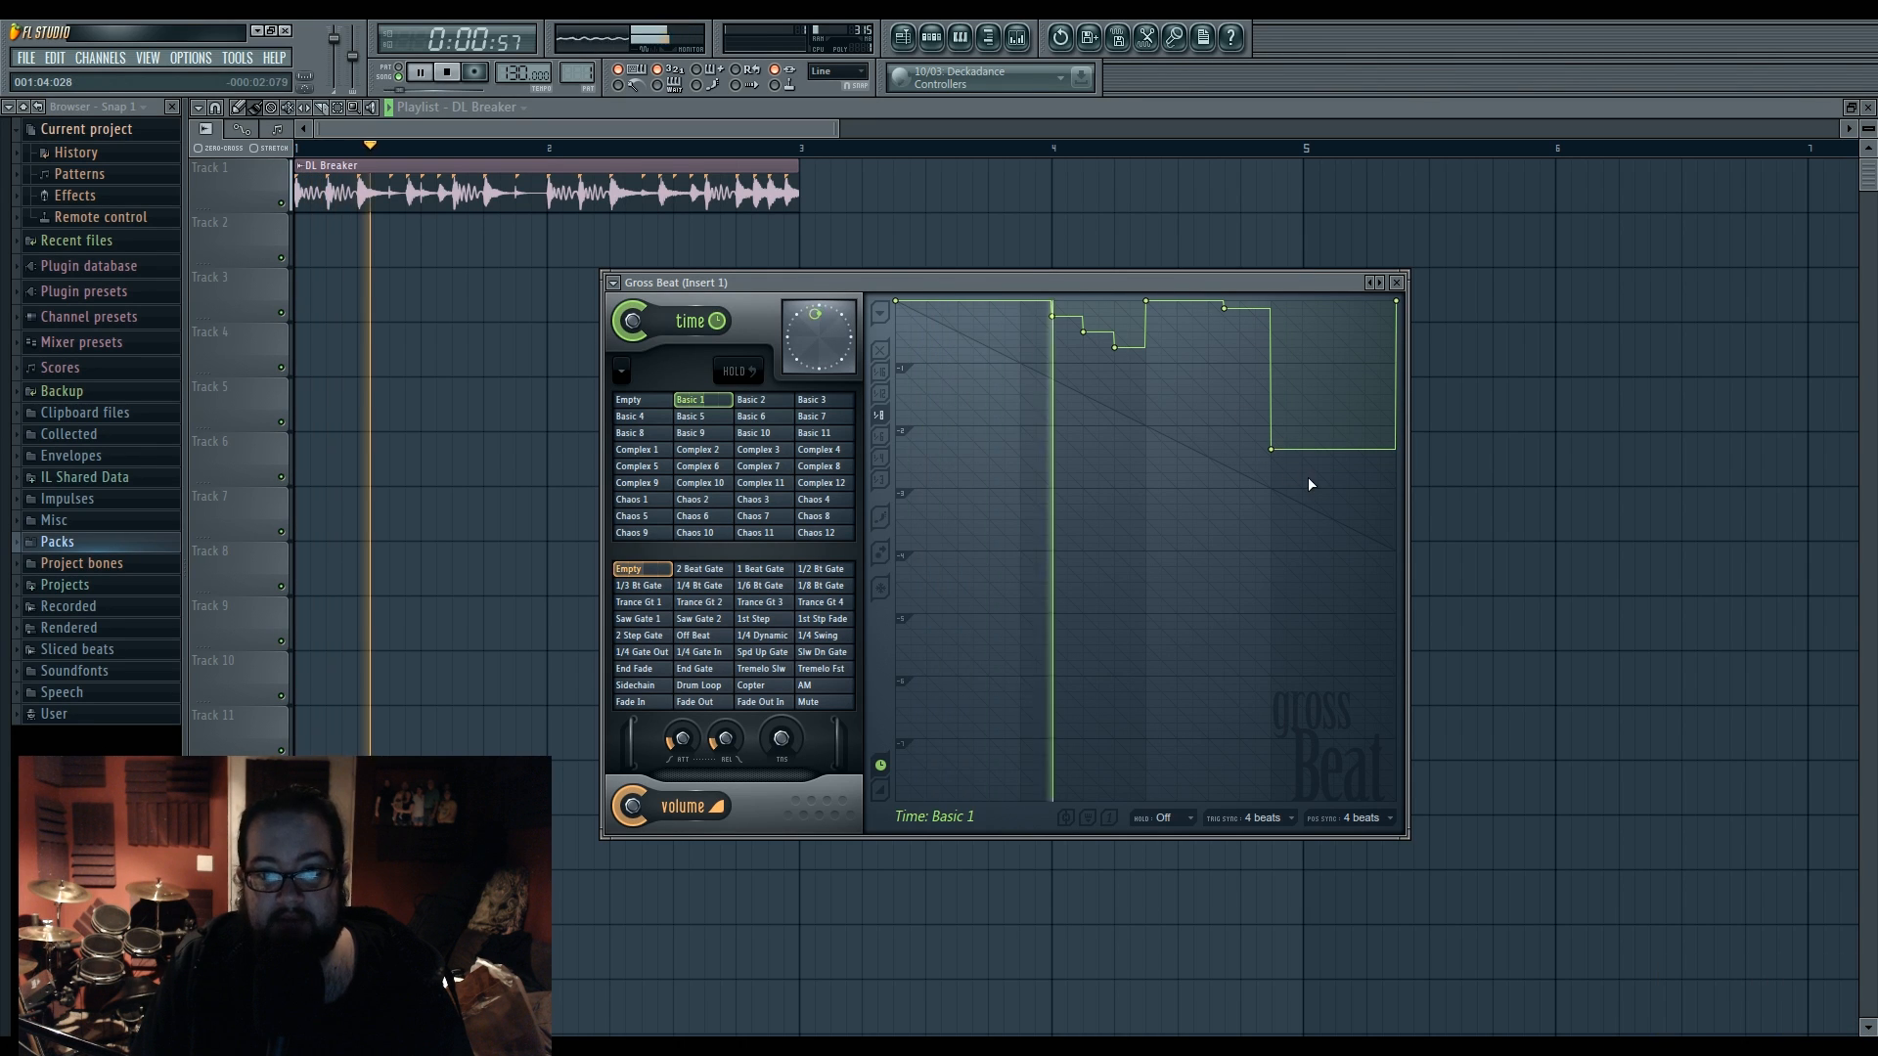
{"action": "left_click_drag", "start_coordinate": [1231, 311], "coordinate": [1233, 364]}
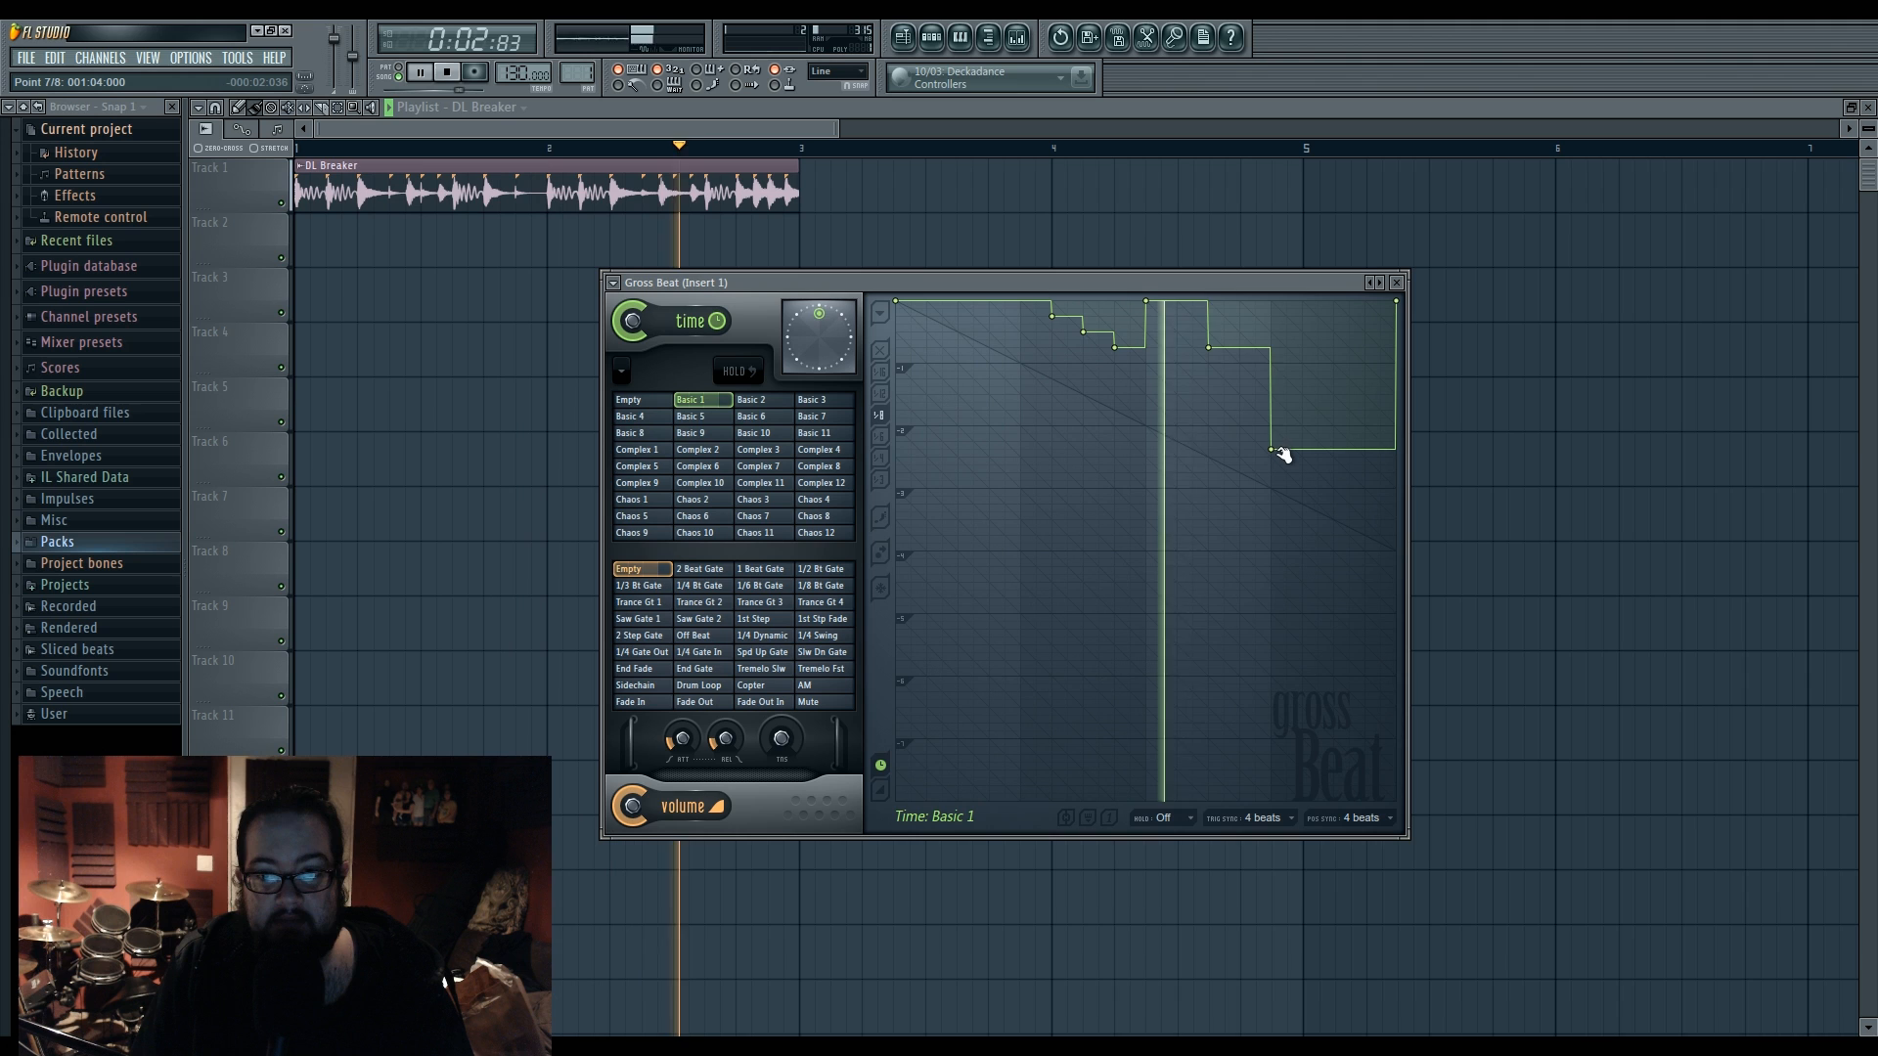
{"action": "key", "text": "space"}
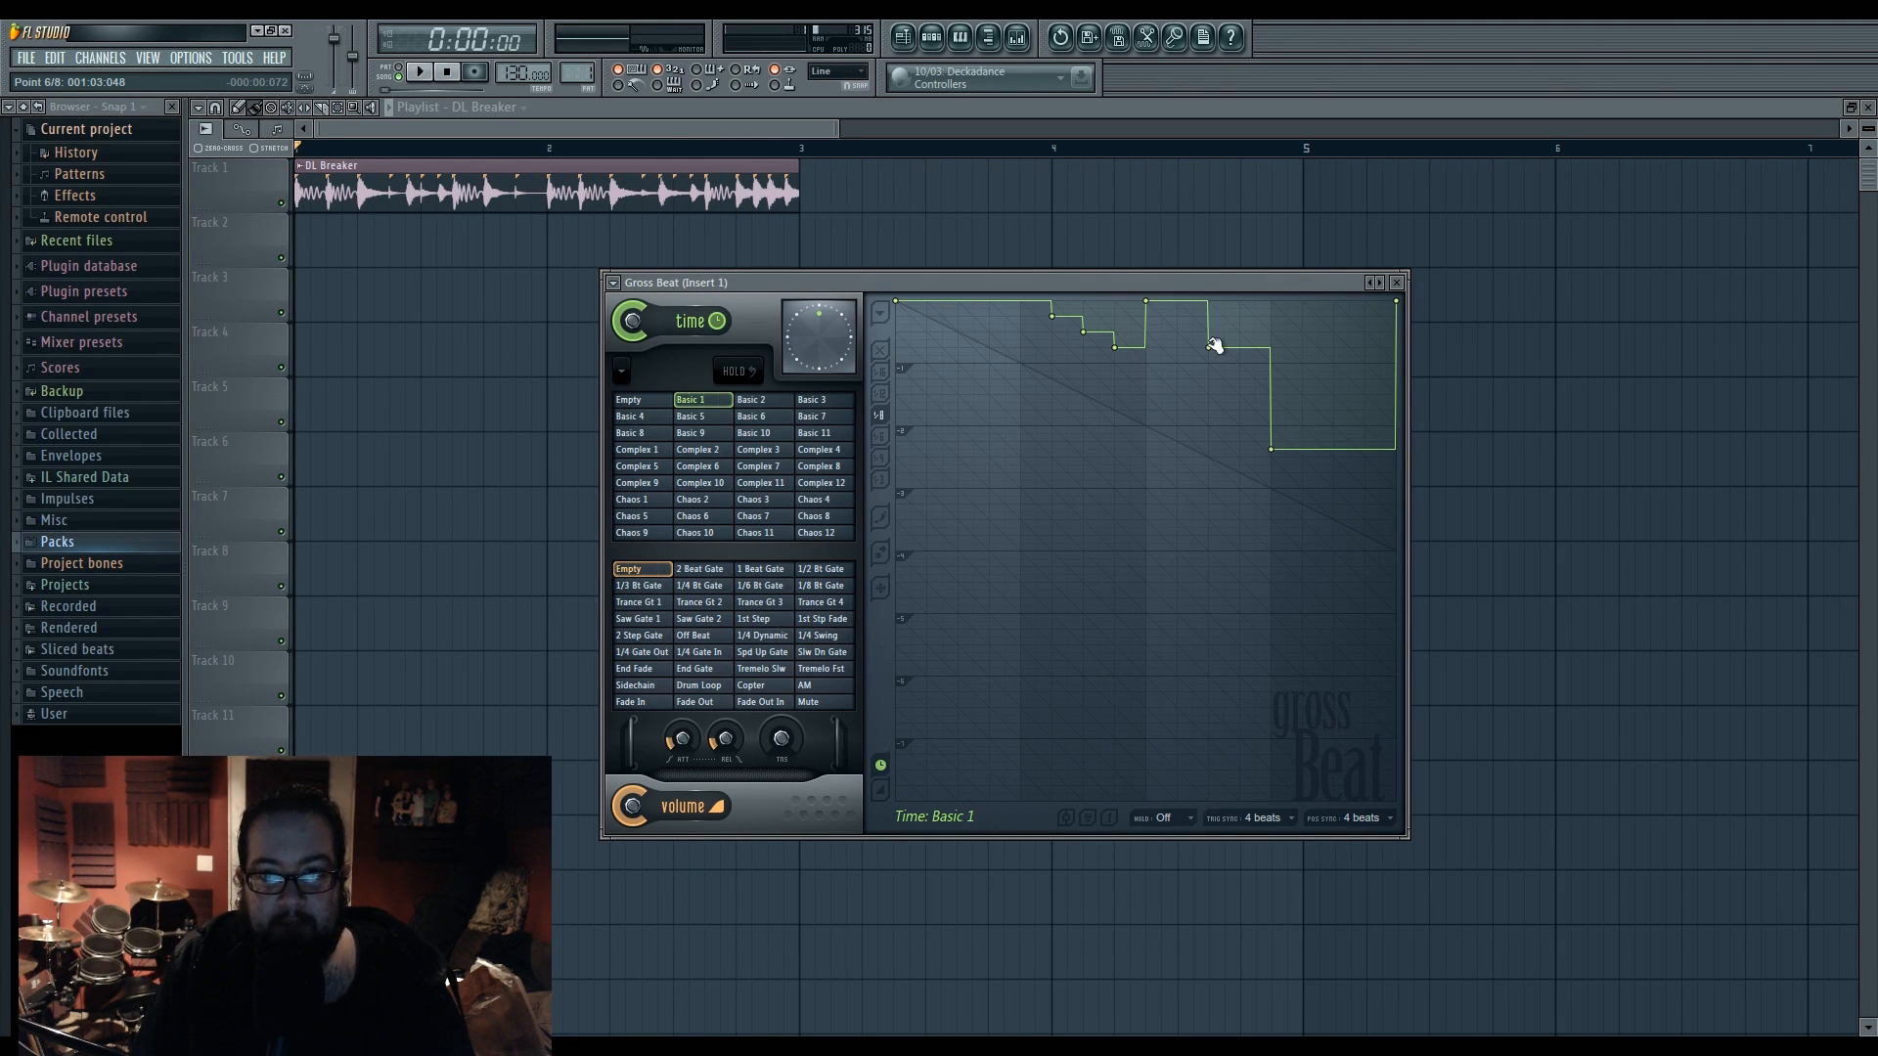
{"action": "left_click_drag", "start_coordinate": [1213, 350], "coordinate": [1214, 357]}
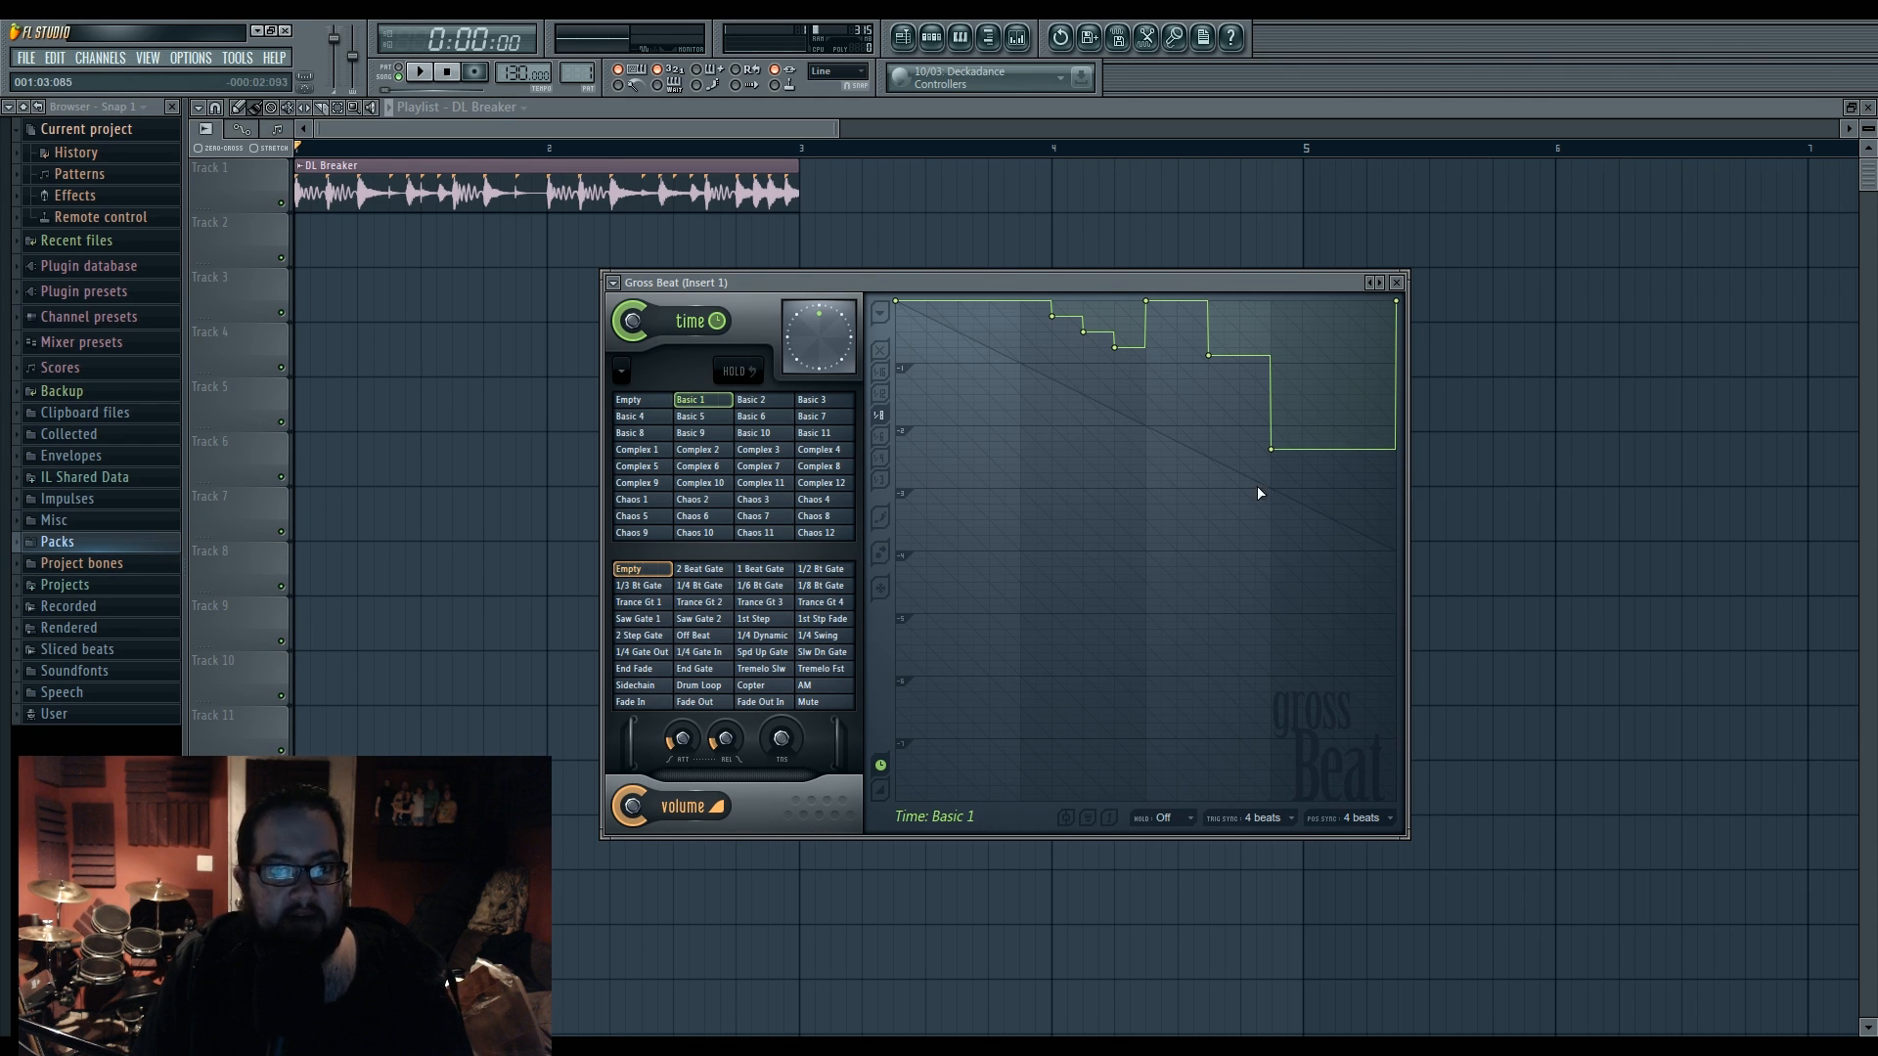
- Switch to the Empty time slot, set its end point to Single curve and lower it about a quarter of the graph during playback
{"action": "left_click", "coordinate": [656, 401]}
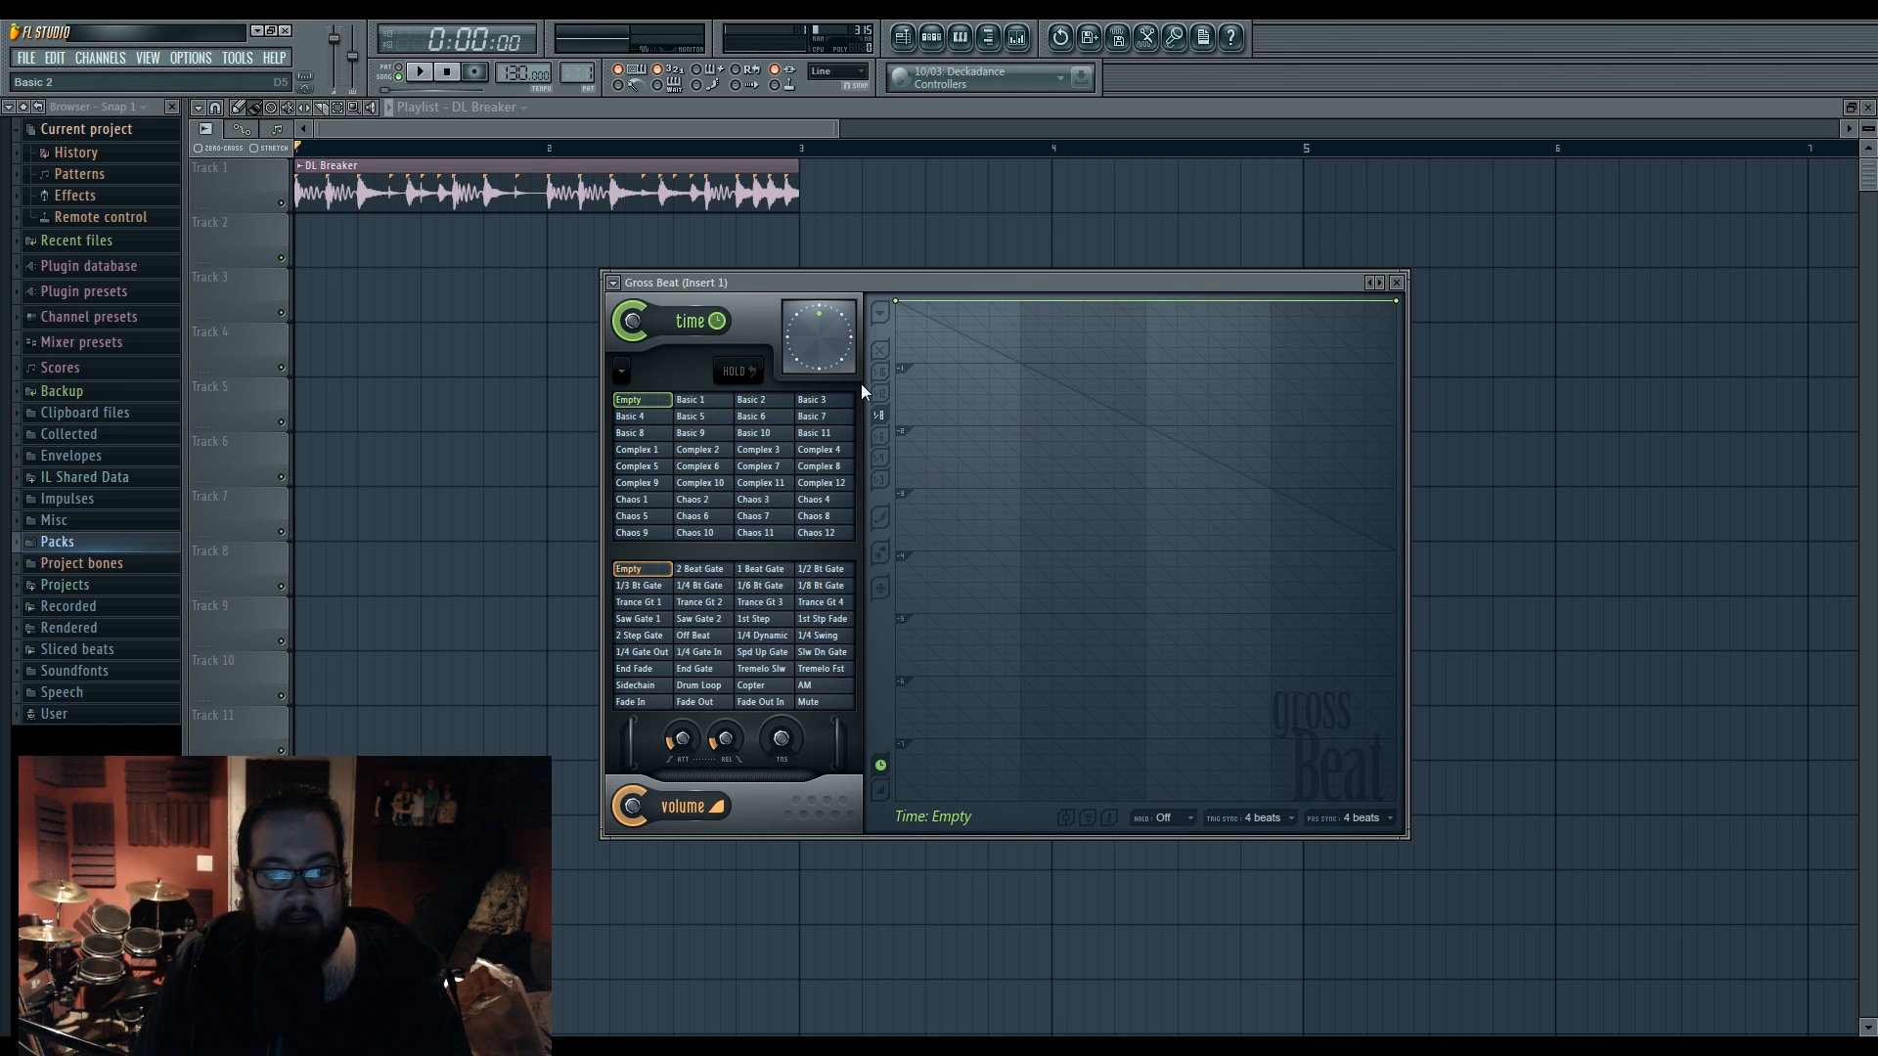
{"action": "right_click", "coordinate": [1395, 302]}
{"action": "left_click", "coordinate": [1409, 354]}
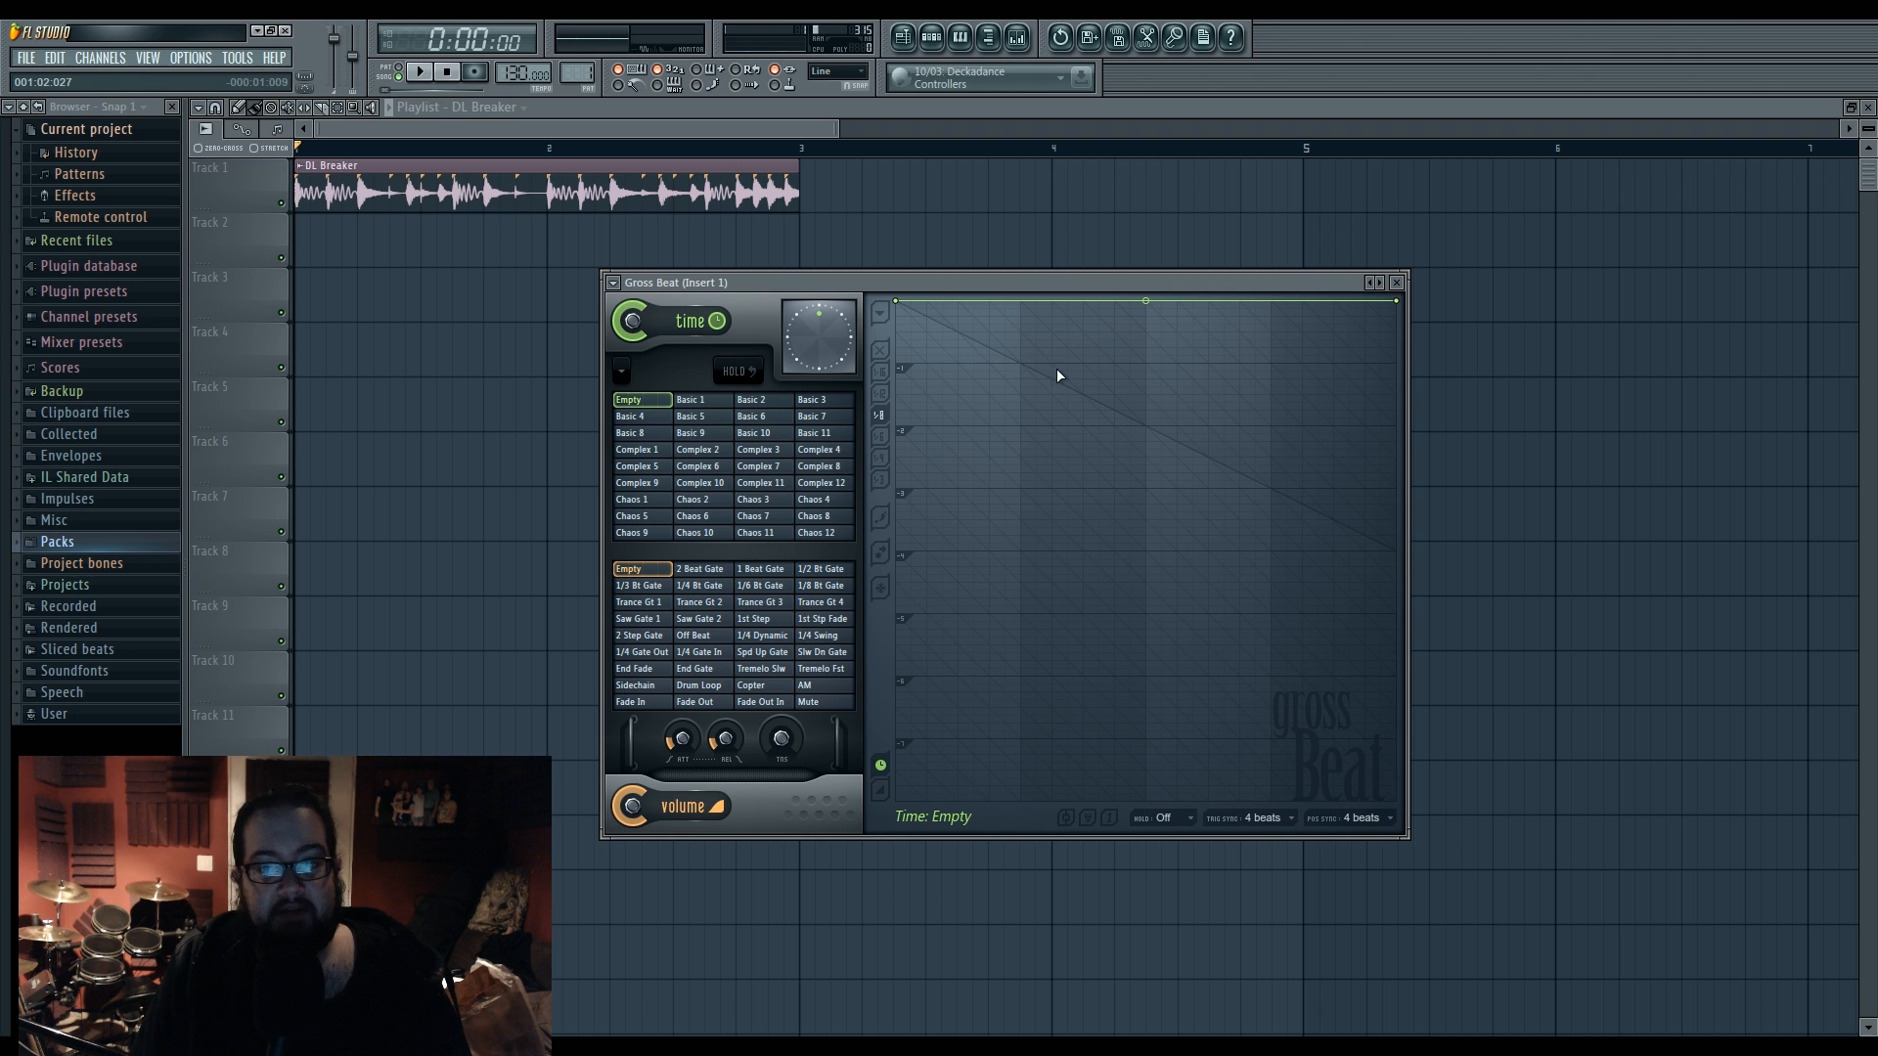
{"action": "key", "text": "space"}
{"action": "left_click_drag", "start_coordinate": [1396, 301], "coordinate": [1402, 442]}
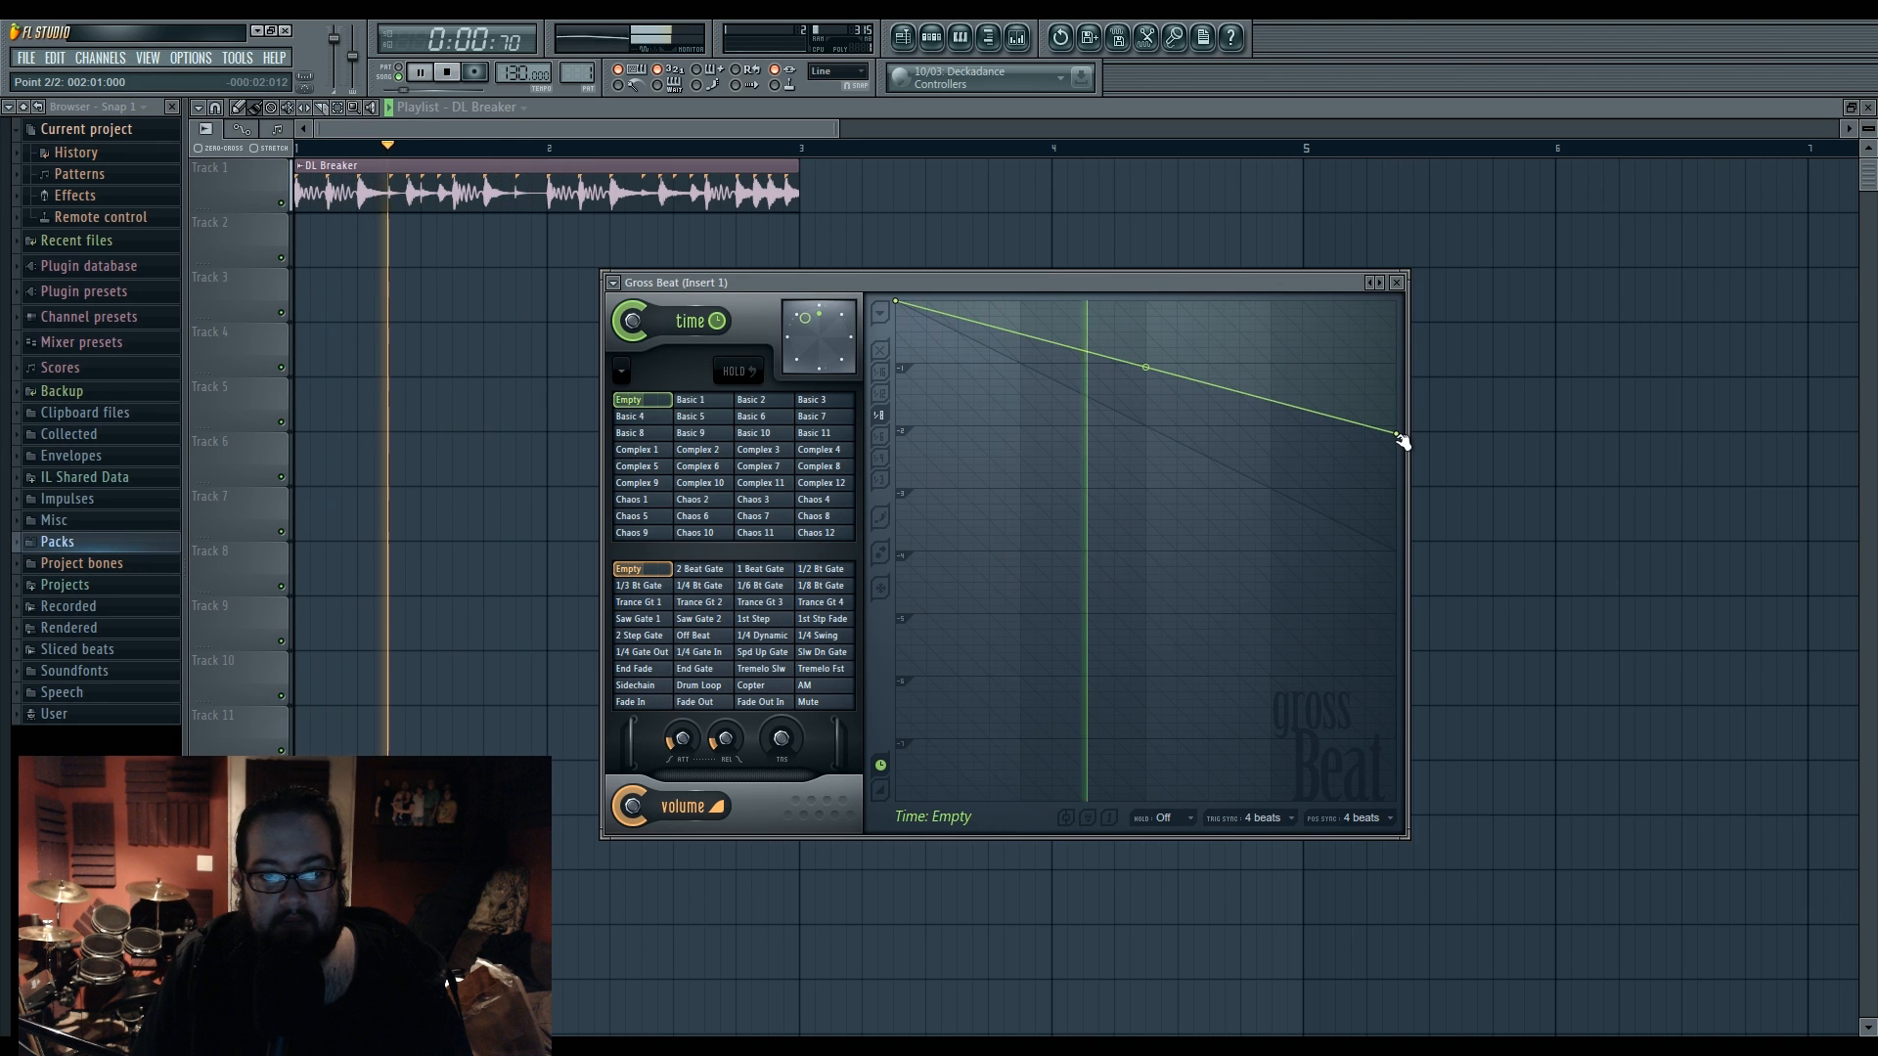
{"action": "key", "text": "space"}
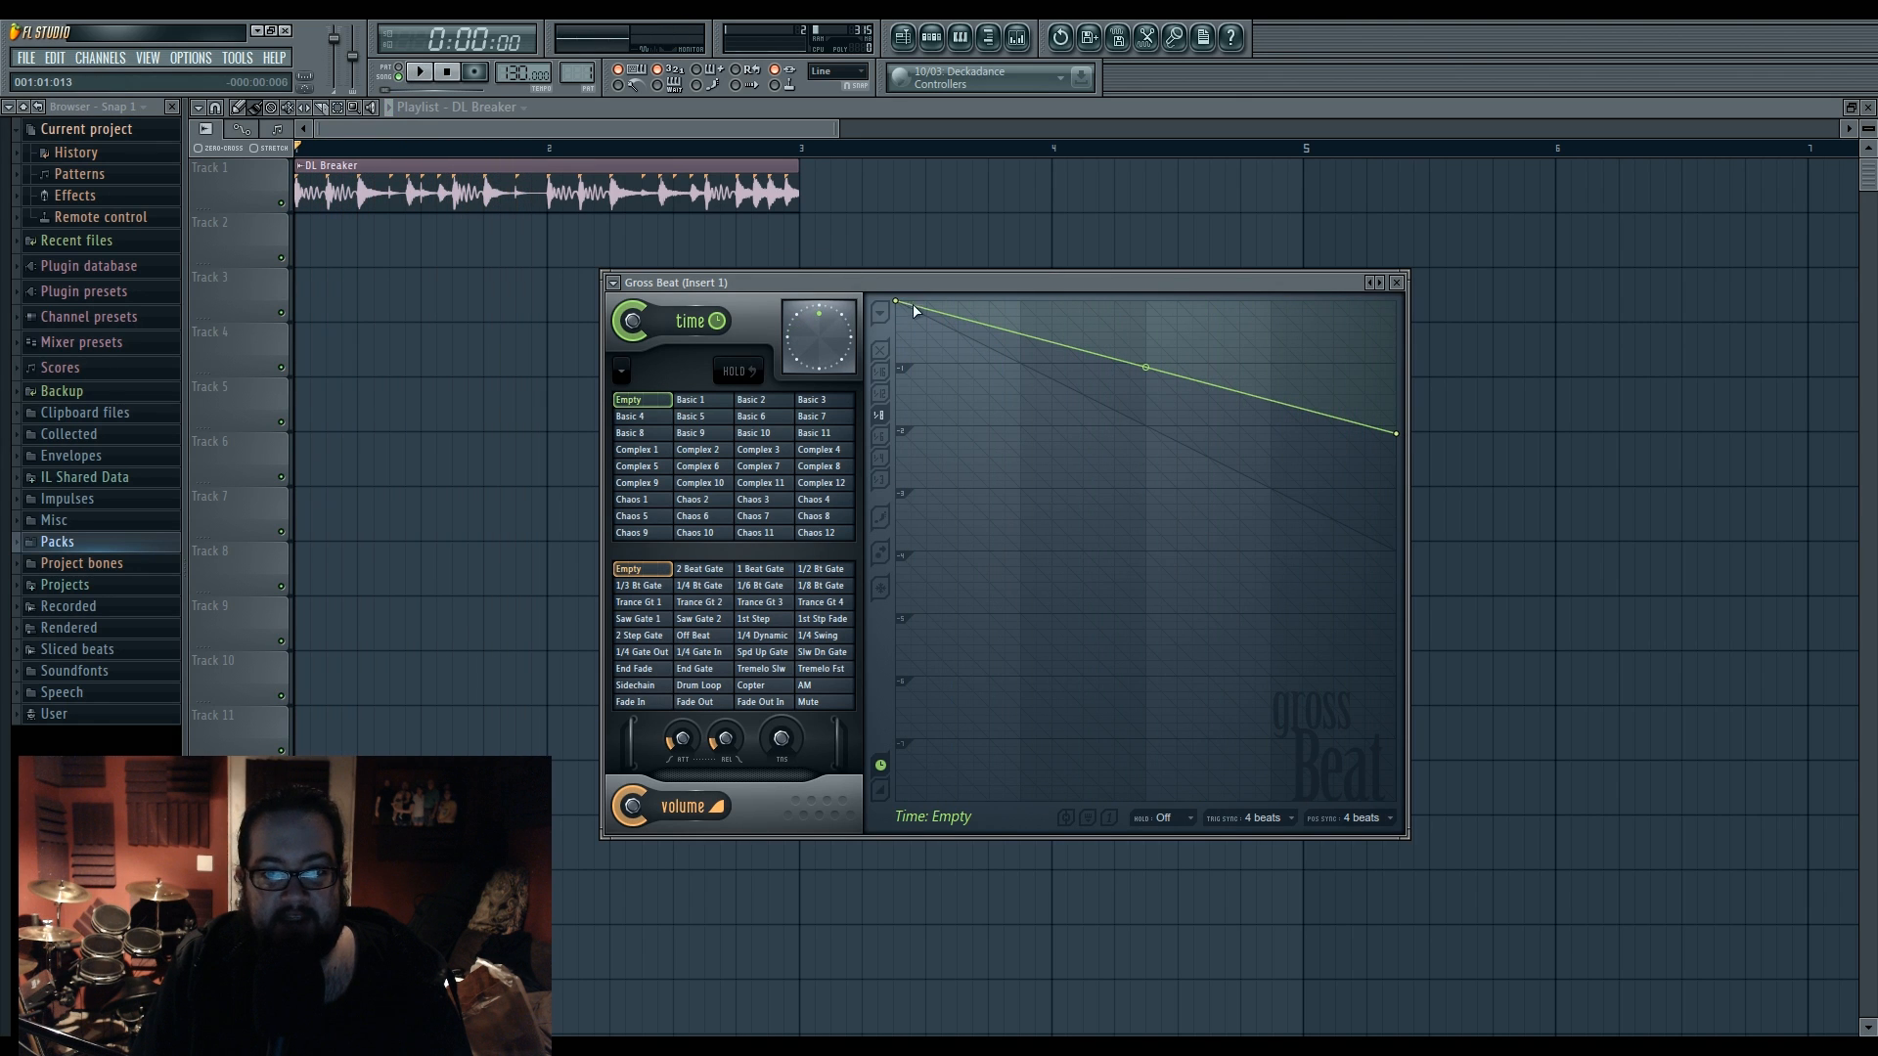
- Lower the Empty time envelope's end point to about half the graph height and audition the slowed loop
{"action": "left_click_drag", "start_coordinate": [1419, 433], "coordinate": [1418, 553]}
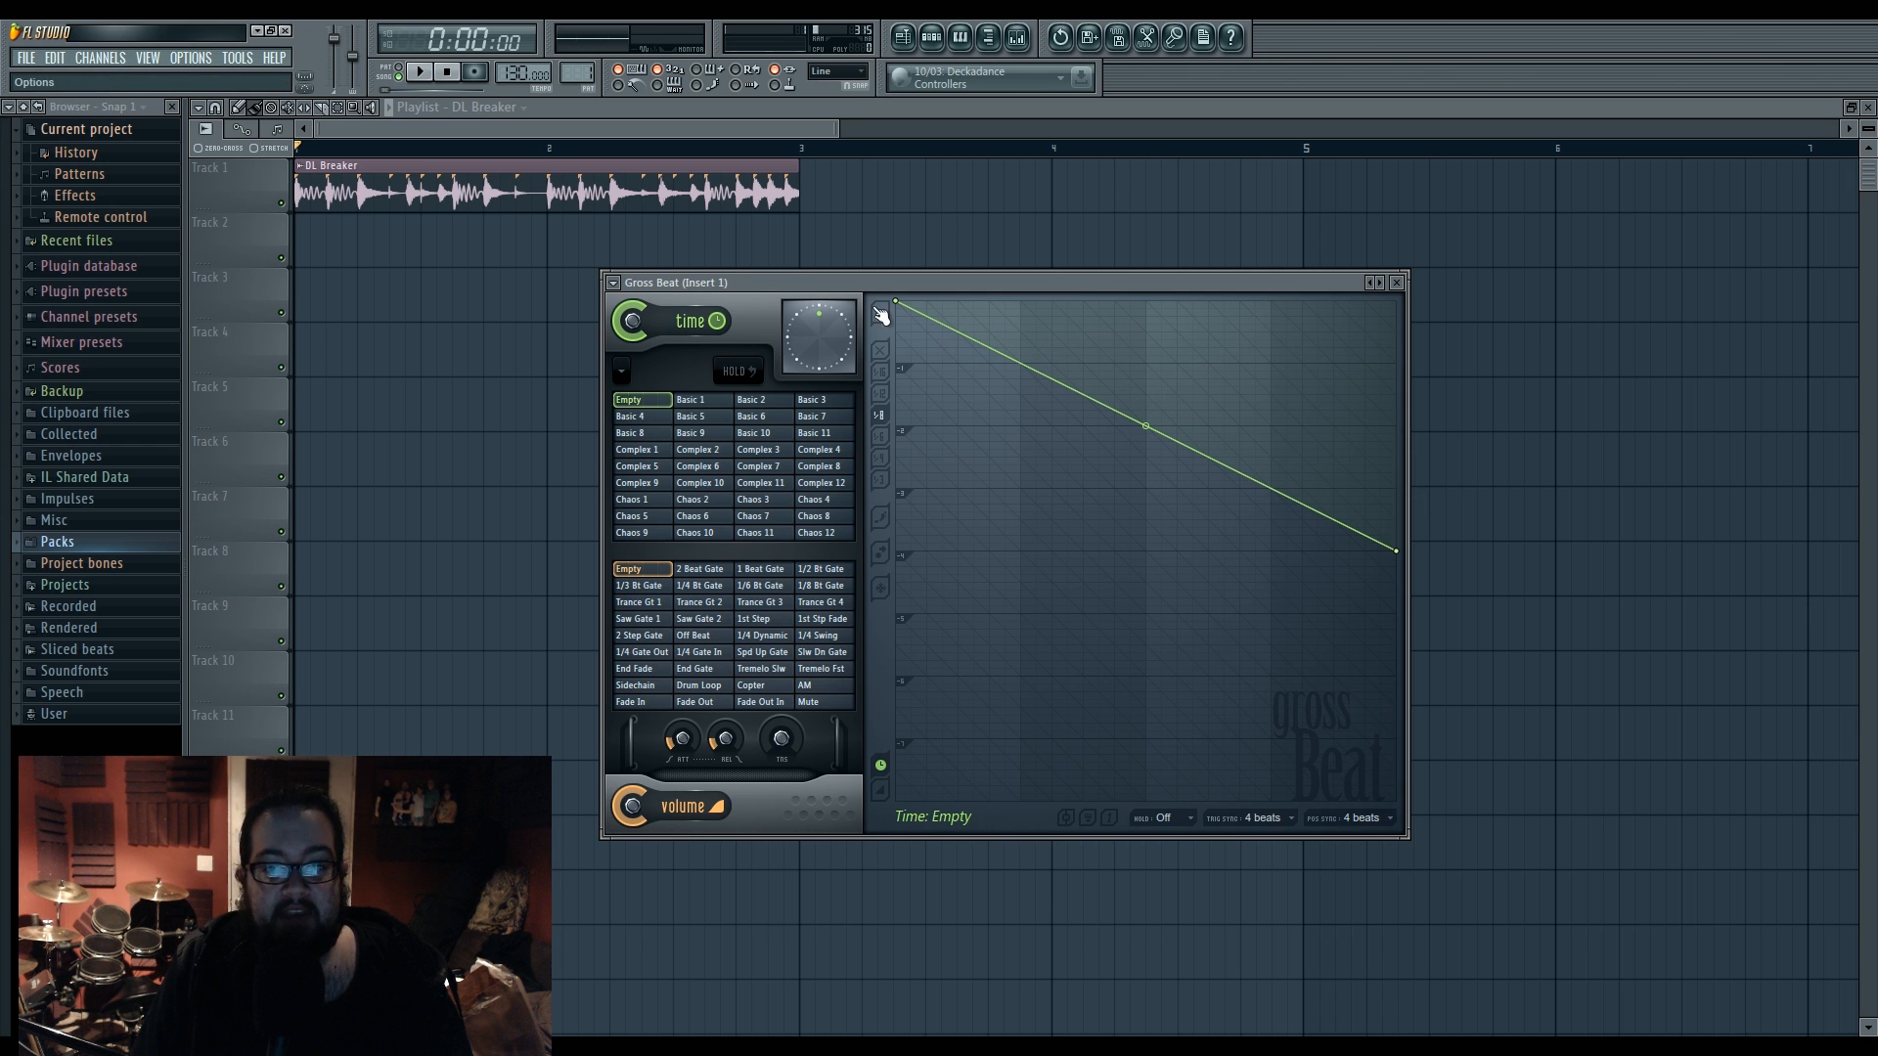
{"action": "key", "text": "space"}
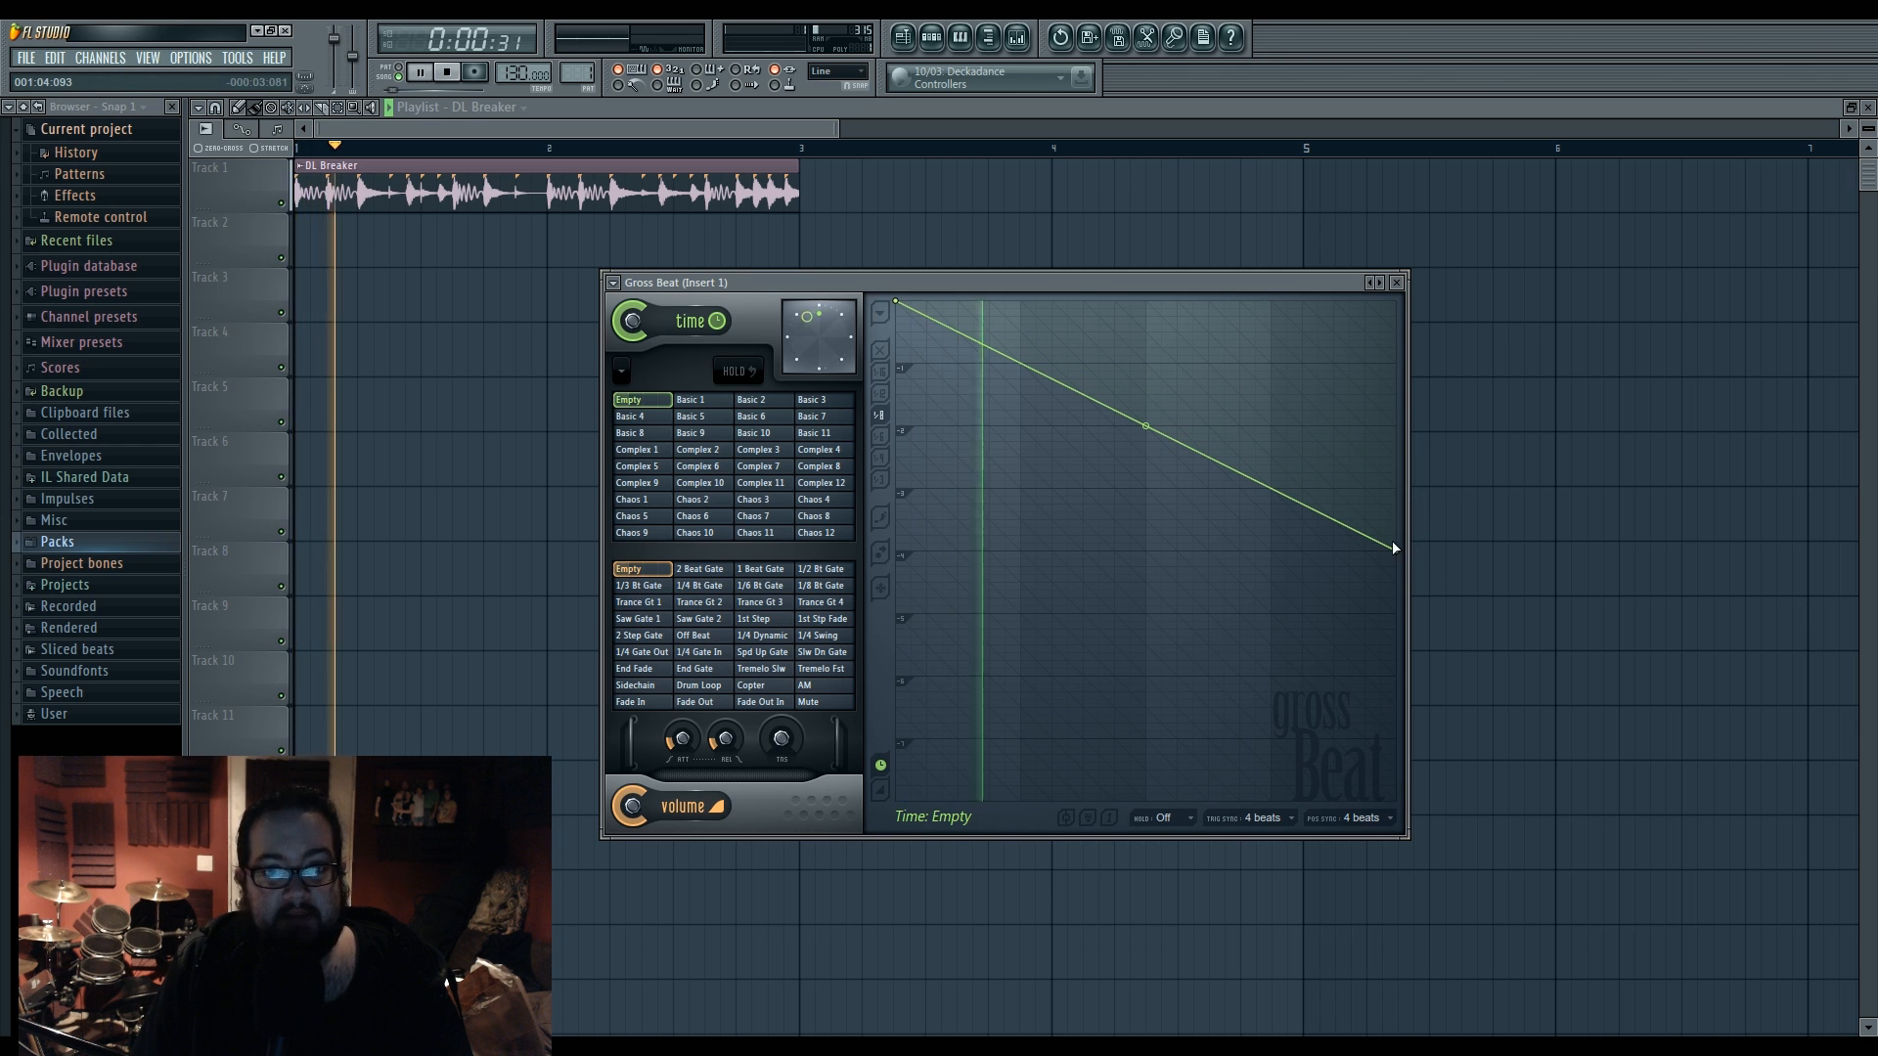
{"action": "key", "text": "space"}
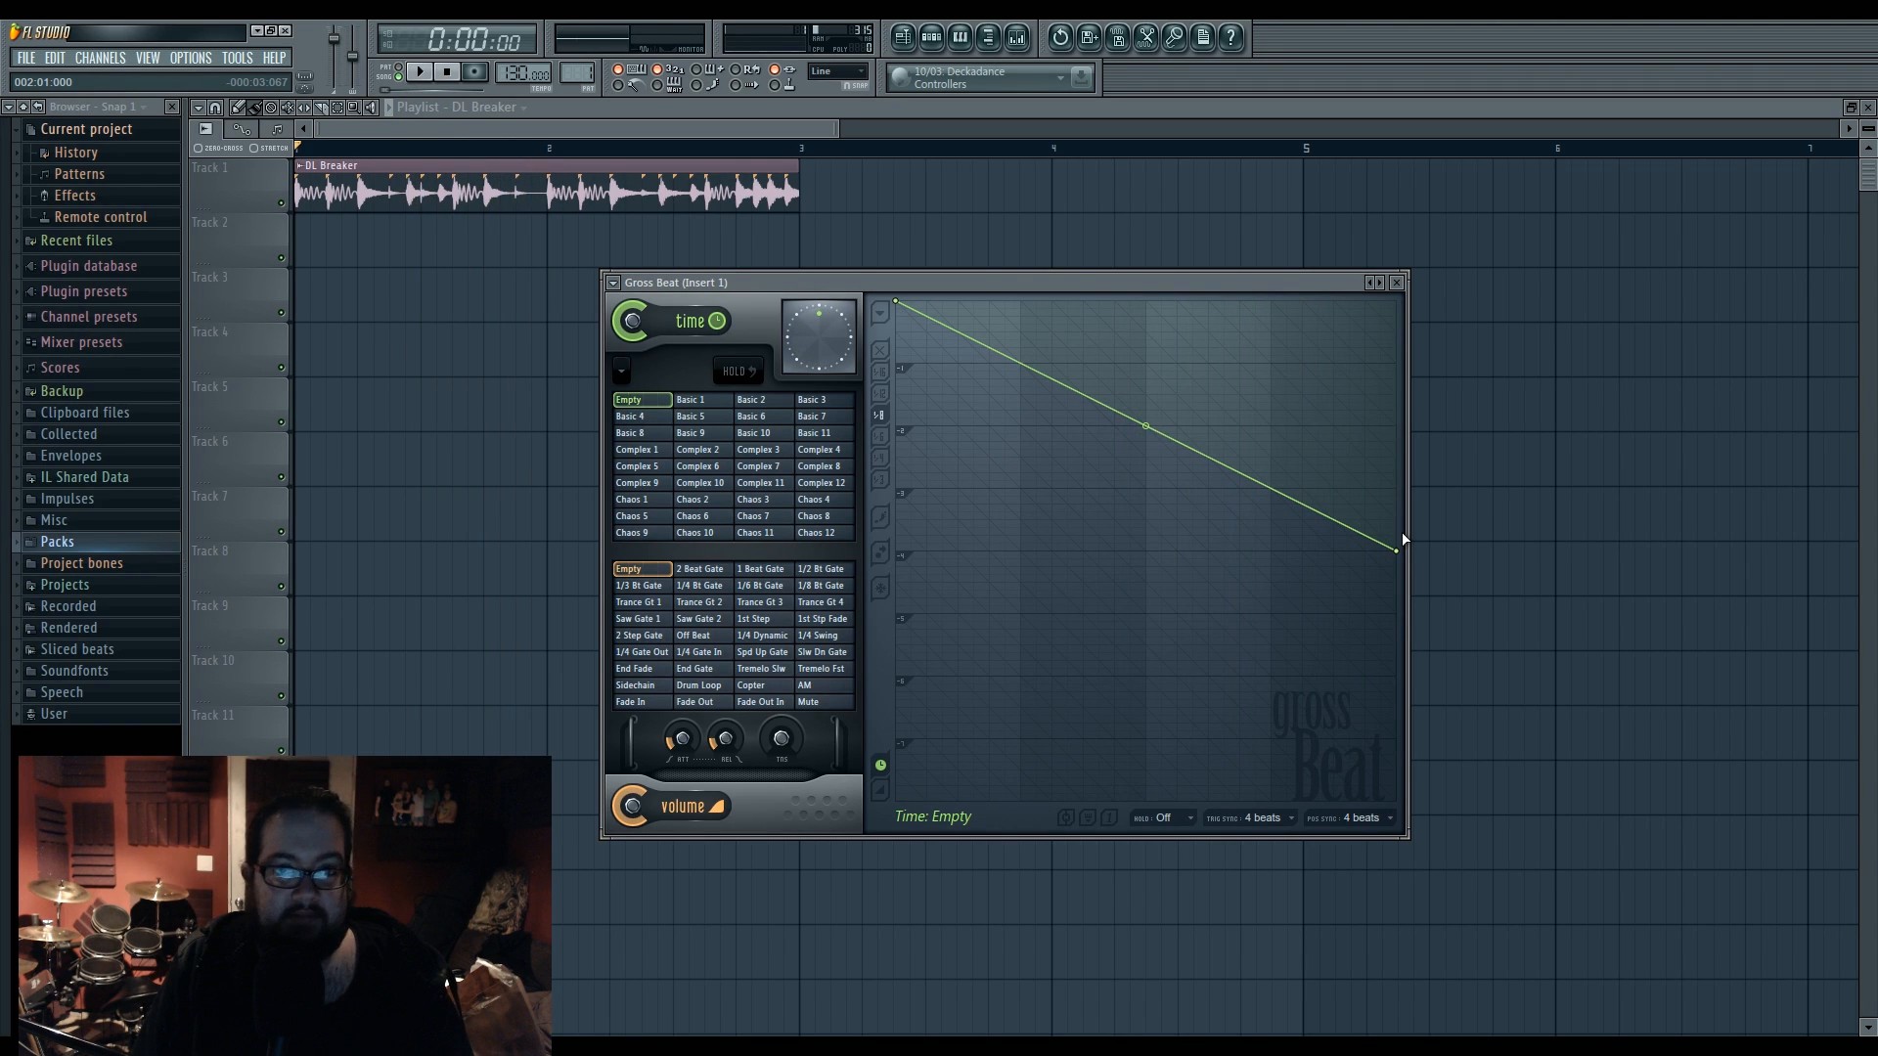
{"action": "key", "text": "space"}
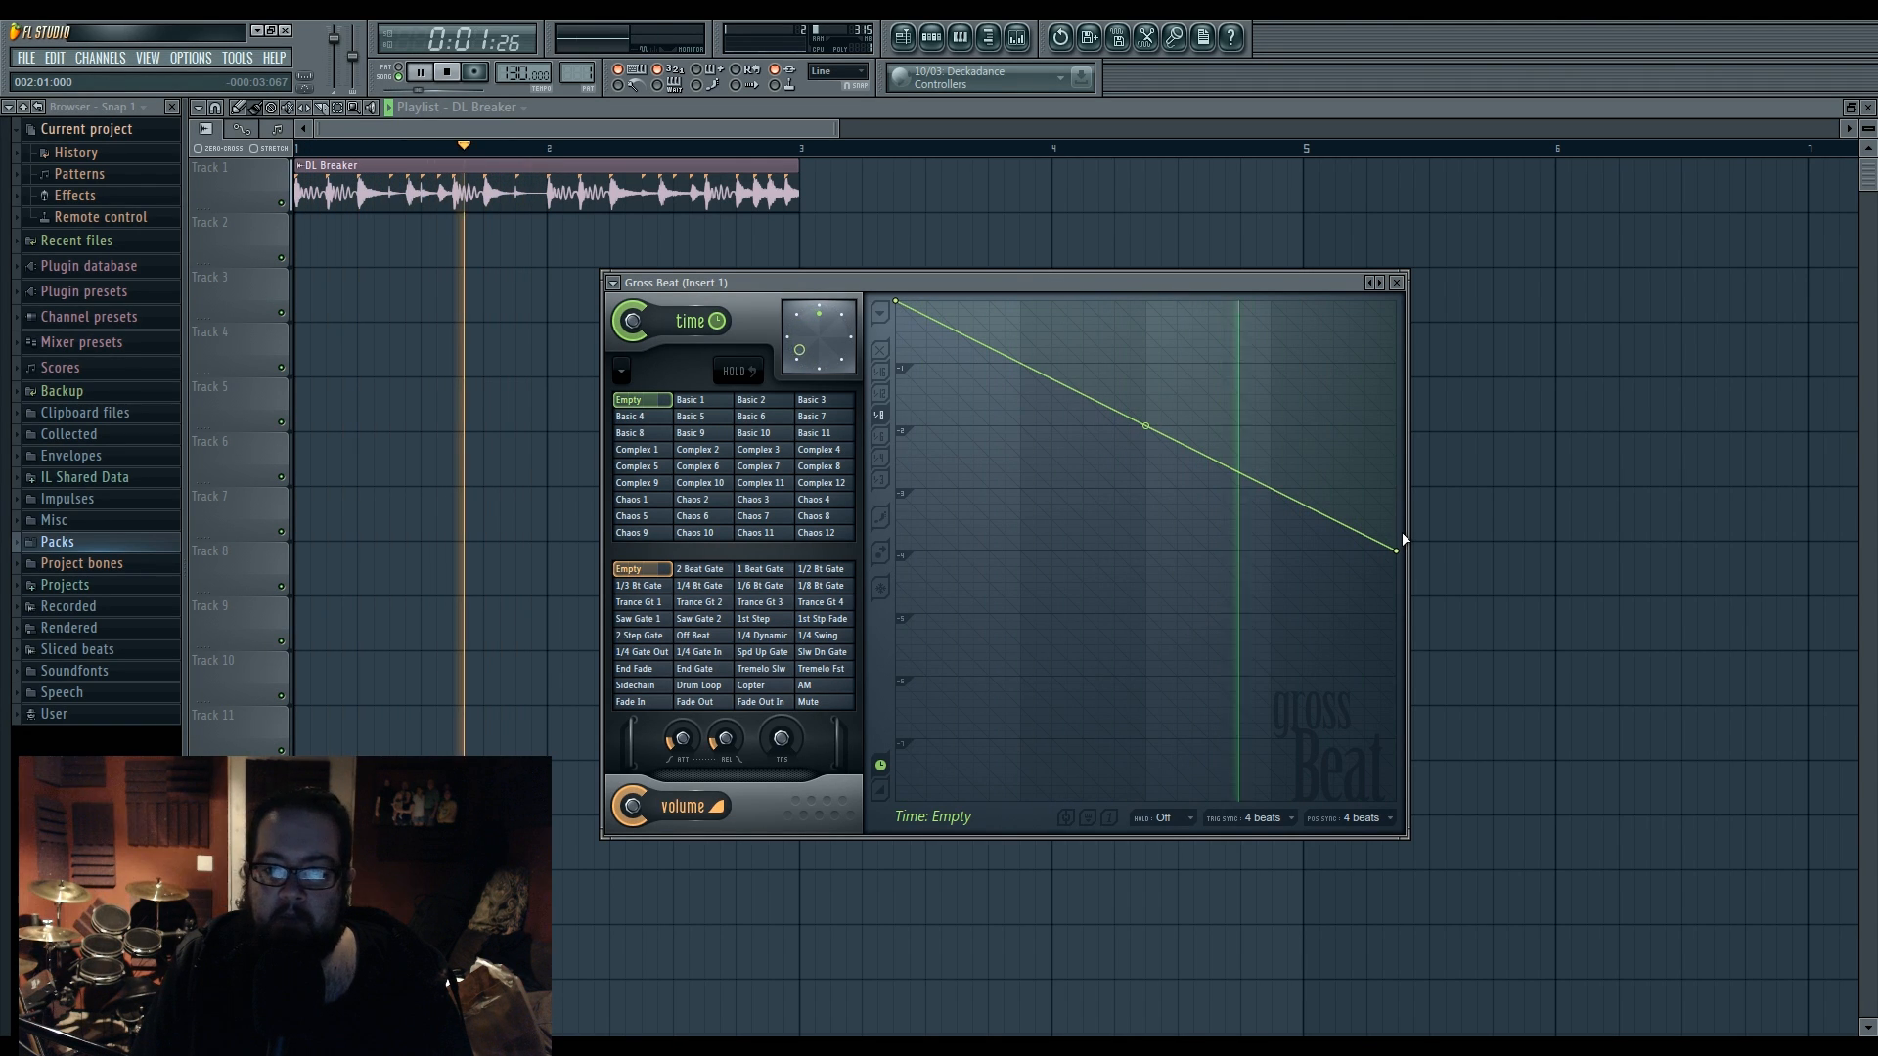
{"action": "key", "text": "space"}
- Lower the time envelope's end point to the bottom of the graph in two stages, auditioning the loop
{"action": "left_click_drag", "start_coordinate": [1396, 551], "coordinate": [1396, 637]}
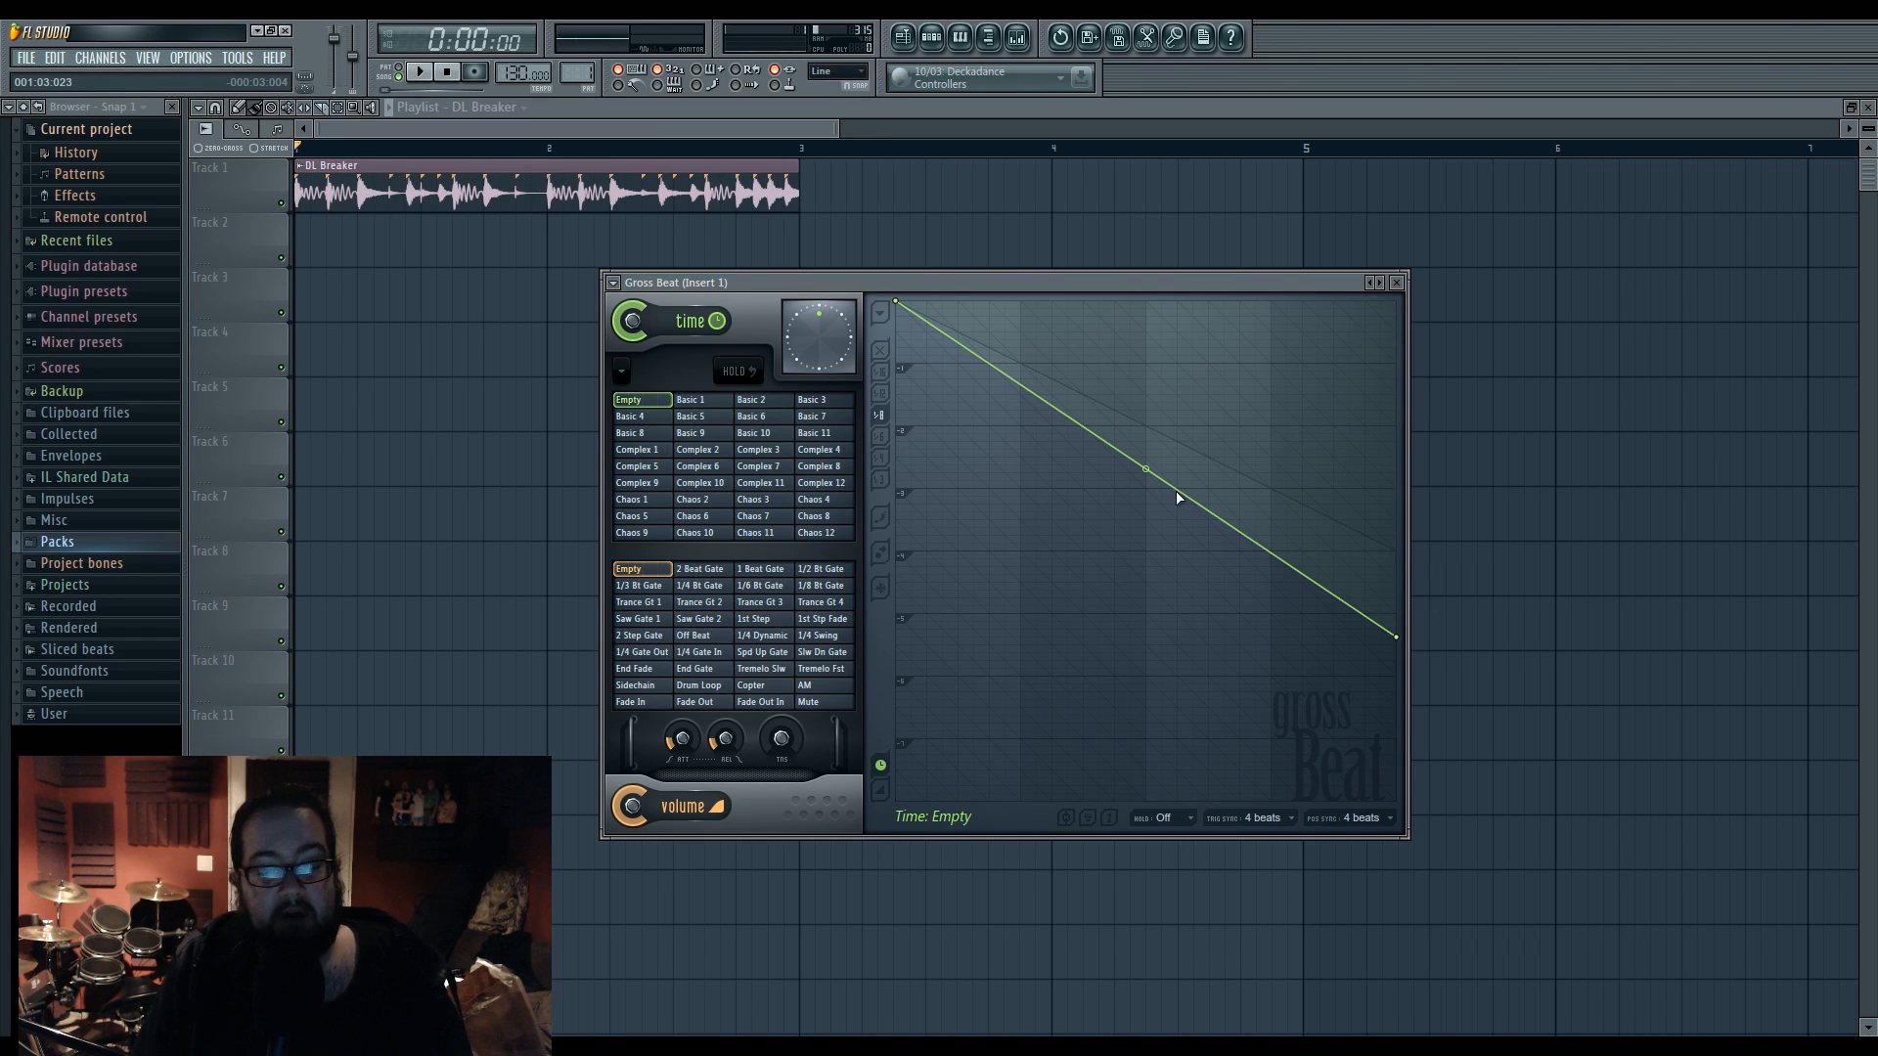
{"action": "key", "text": "space"}
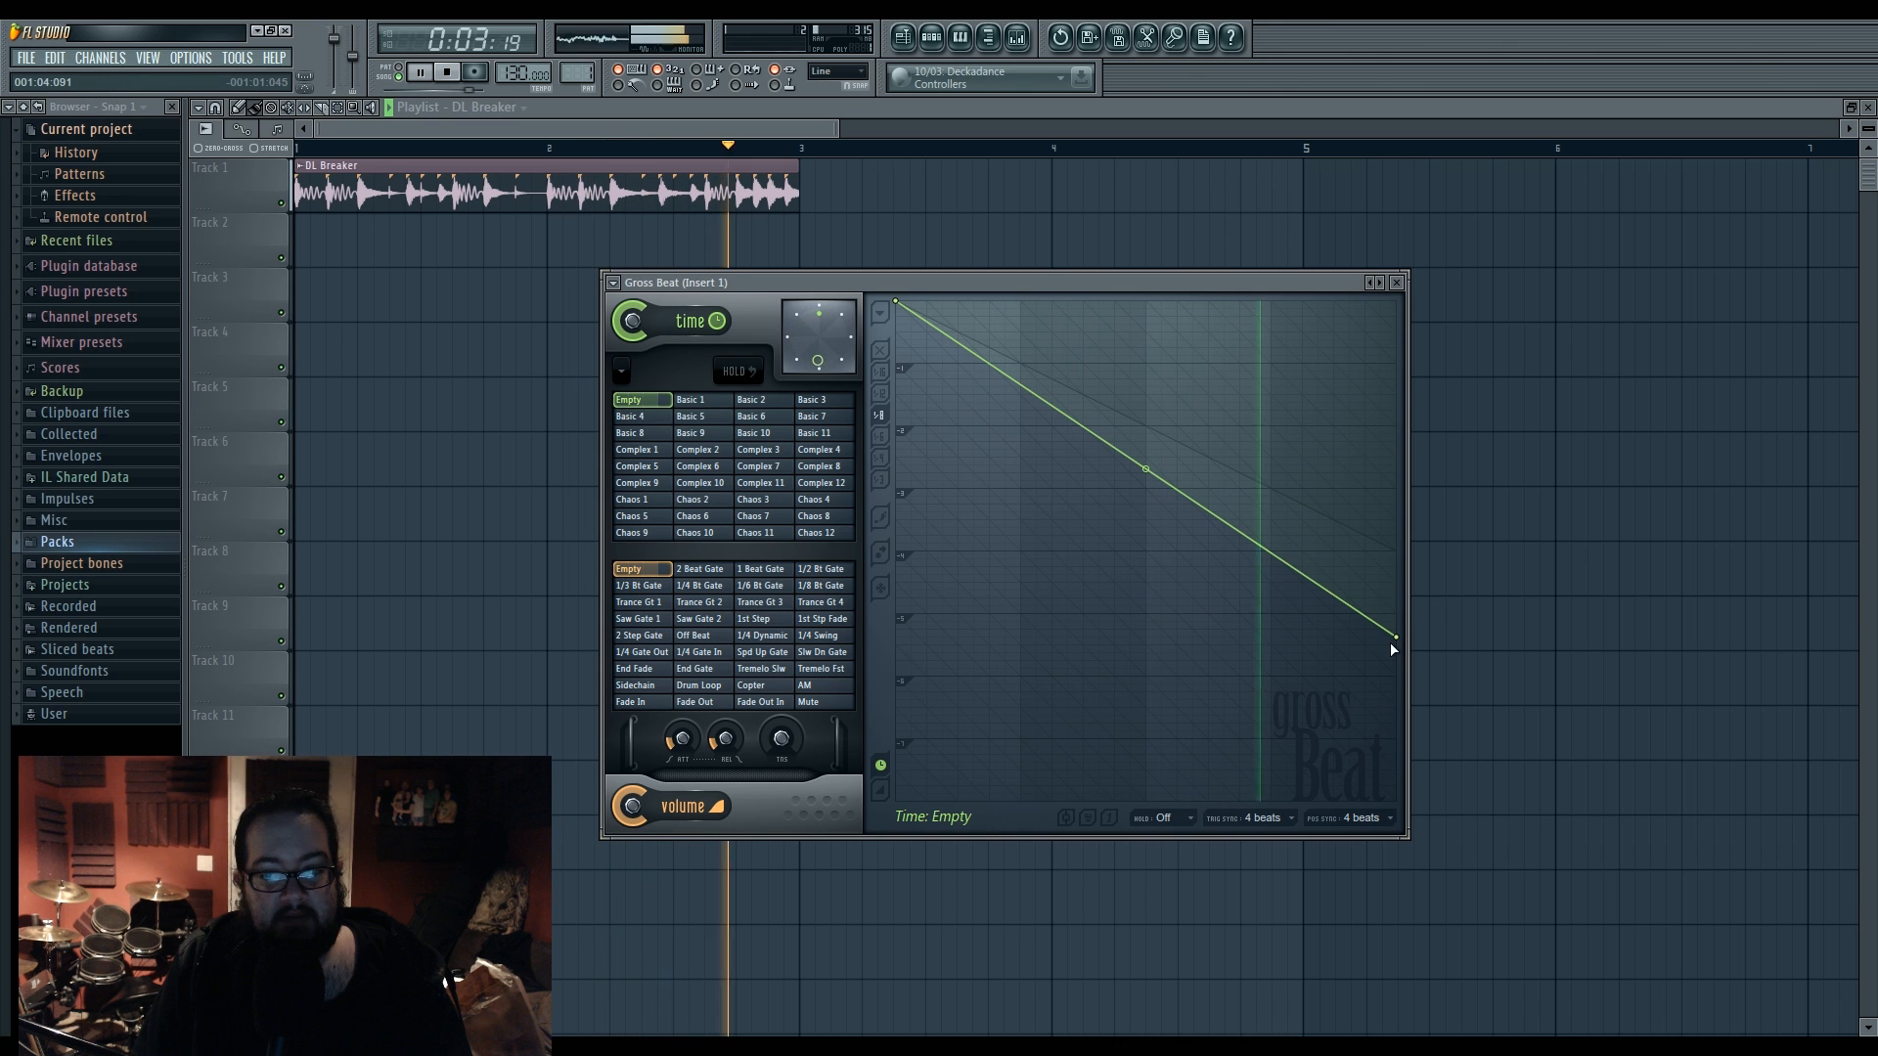
{"action": "left_click_drag", "start_coordinate": [1401, 640], "coordinate": [1396, 802]}
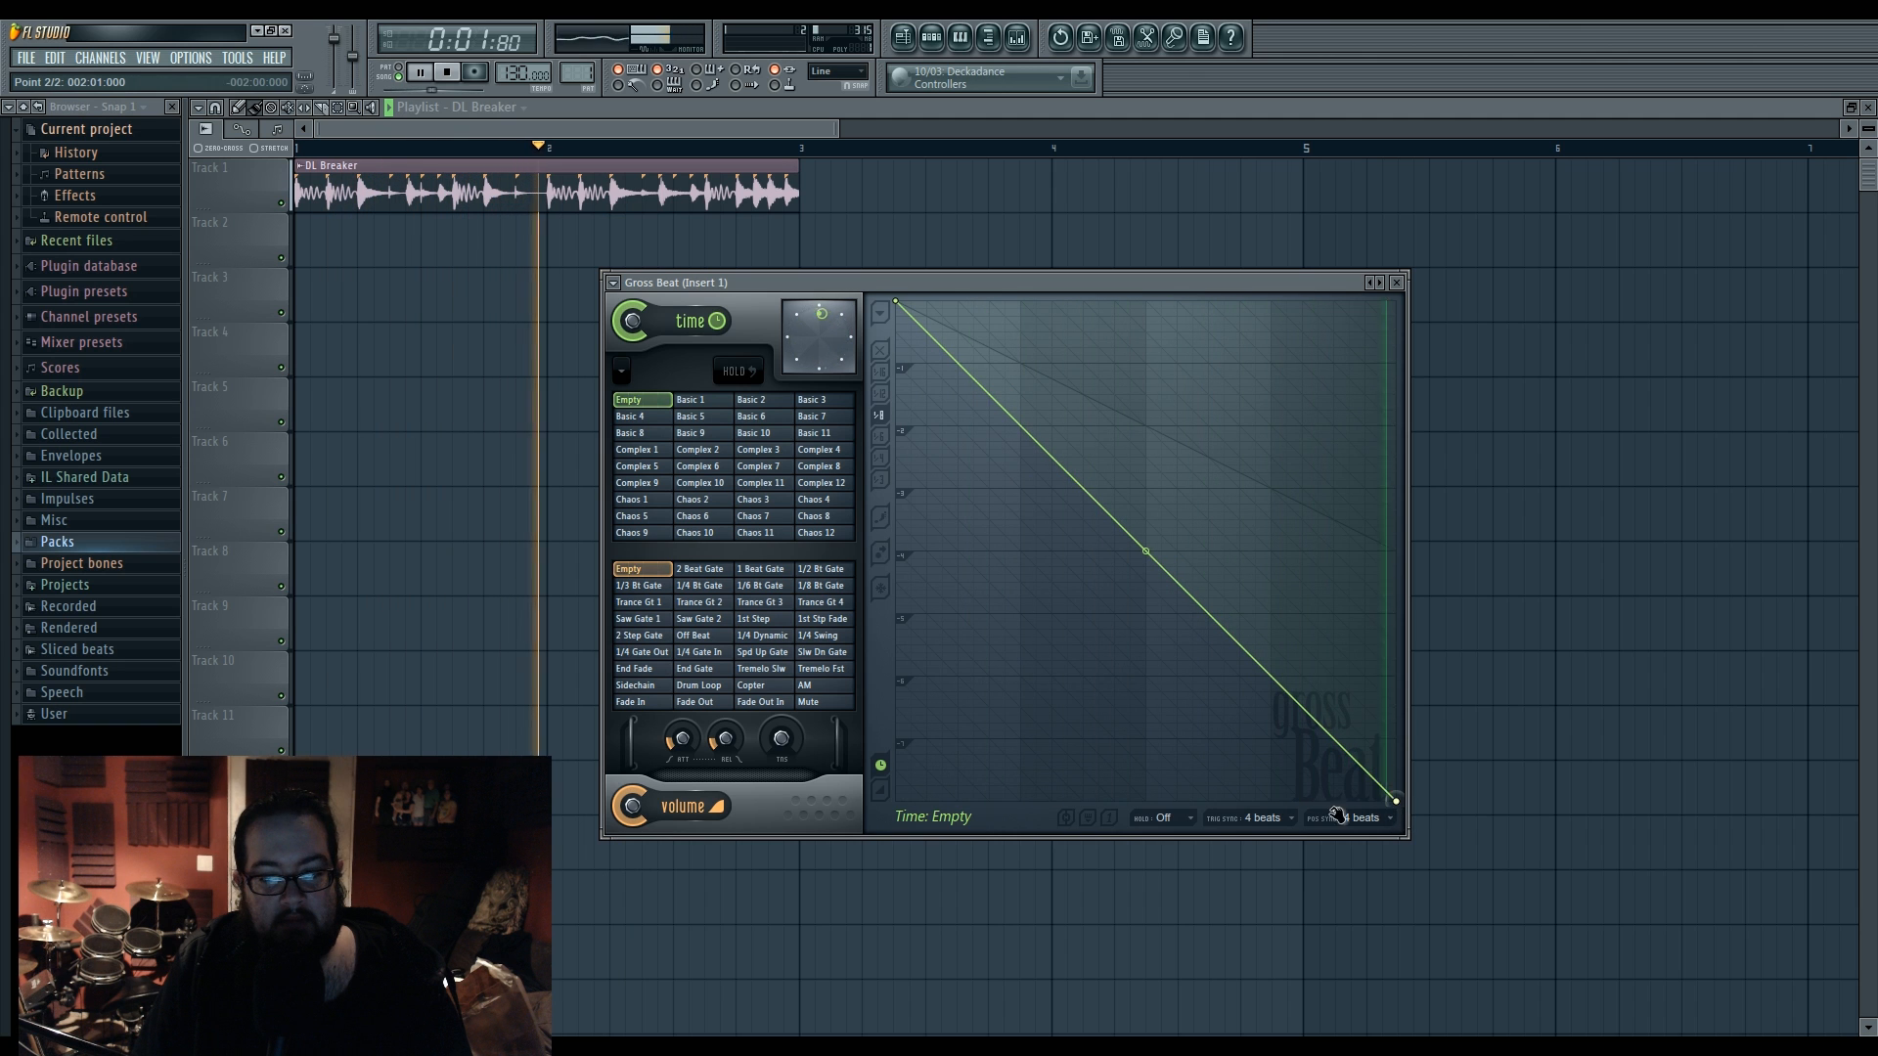
- Add bottom and top points at the second and third beats to form a sawtooth time envelope, auditioning it during playback
{"action": "left_click_drag", "start_coordinate": [1293, 802], "coordinate": [1022, 803]}
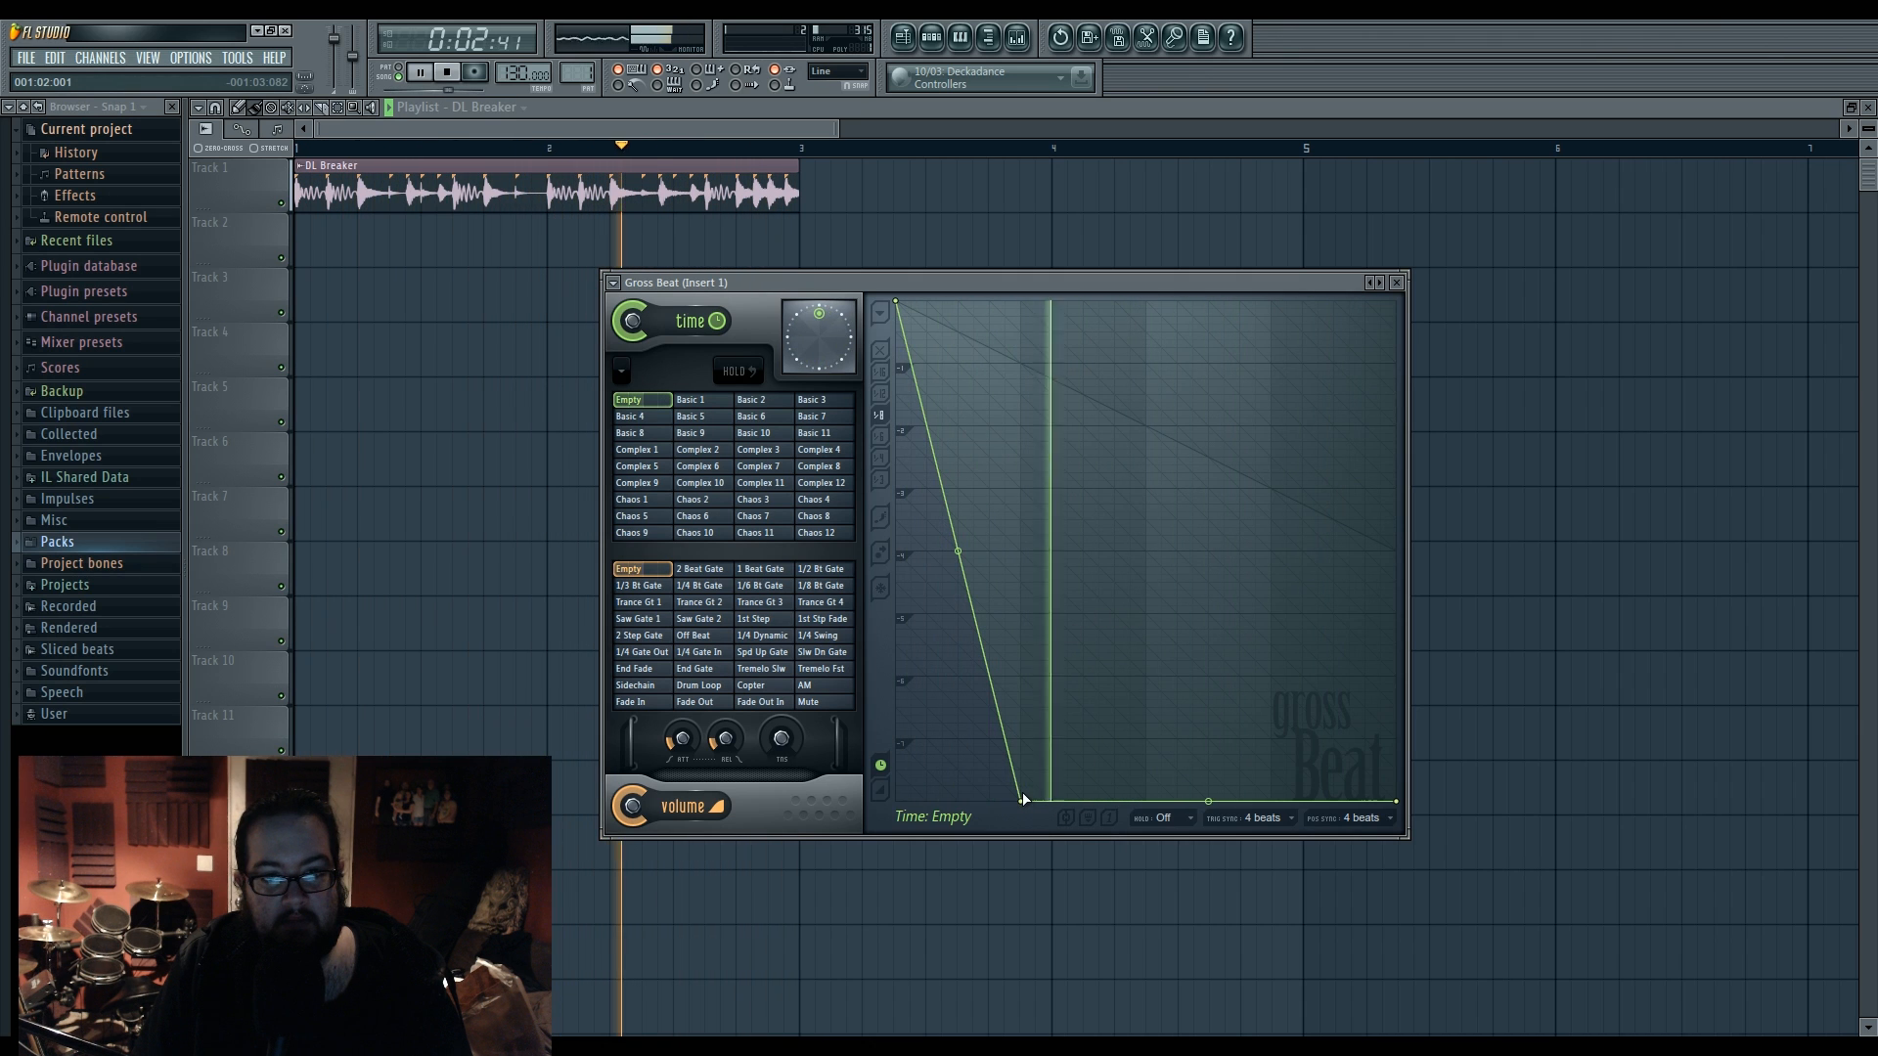
{"action": "left_click", "coordinate": [1023, 299]}
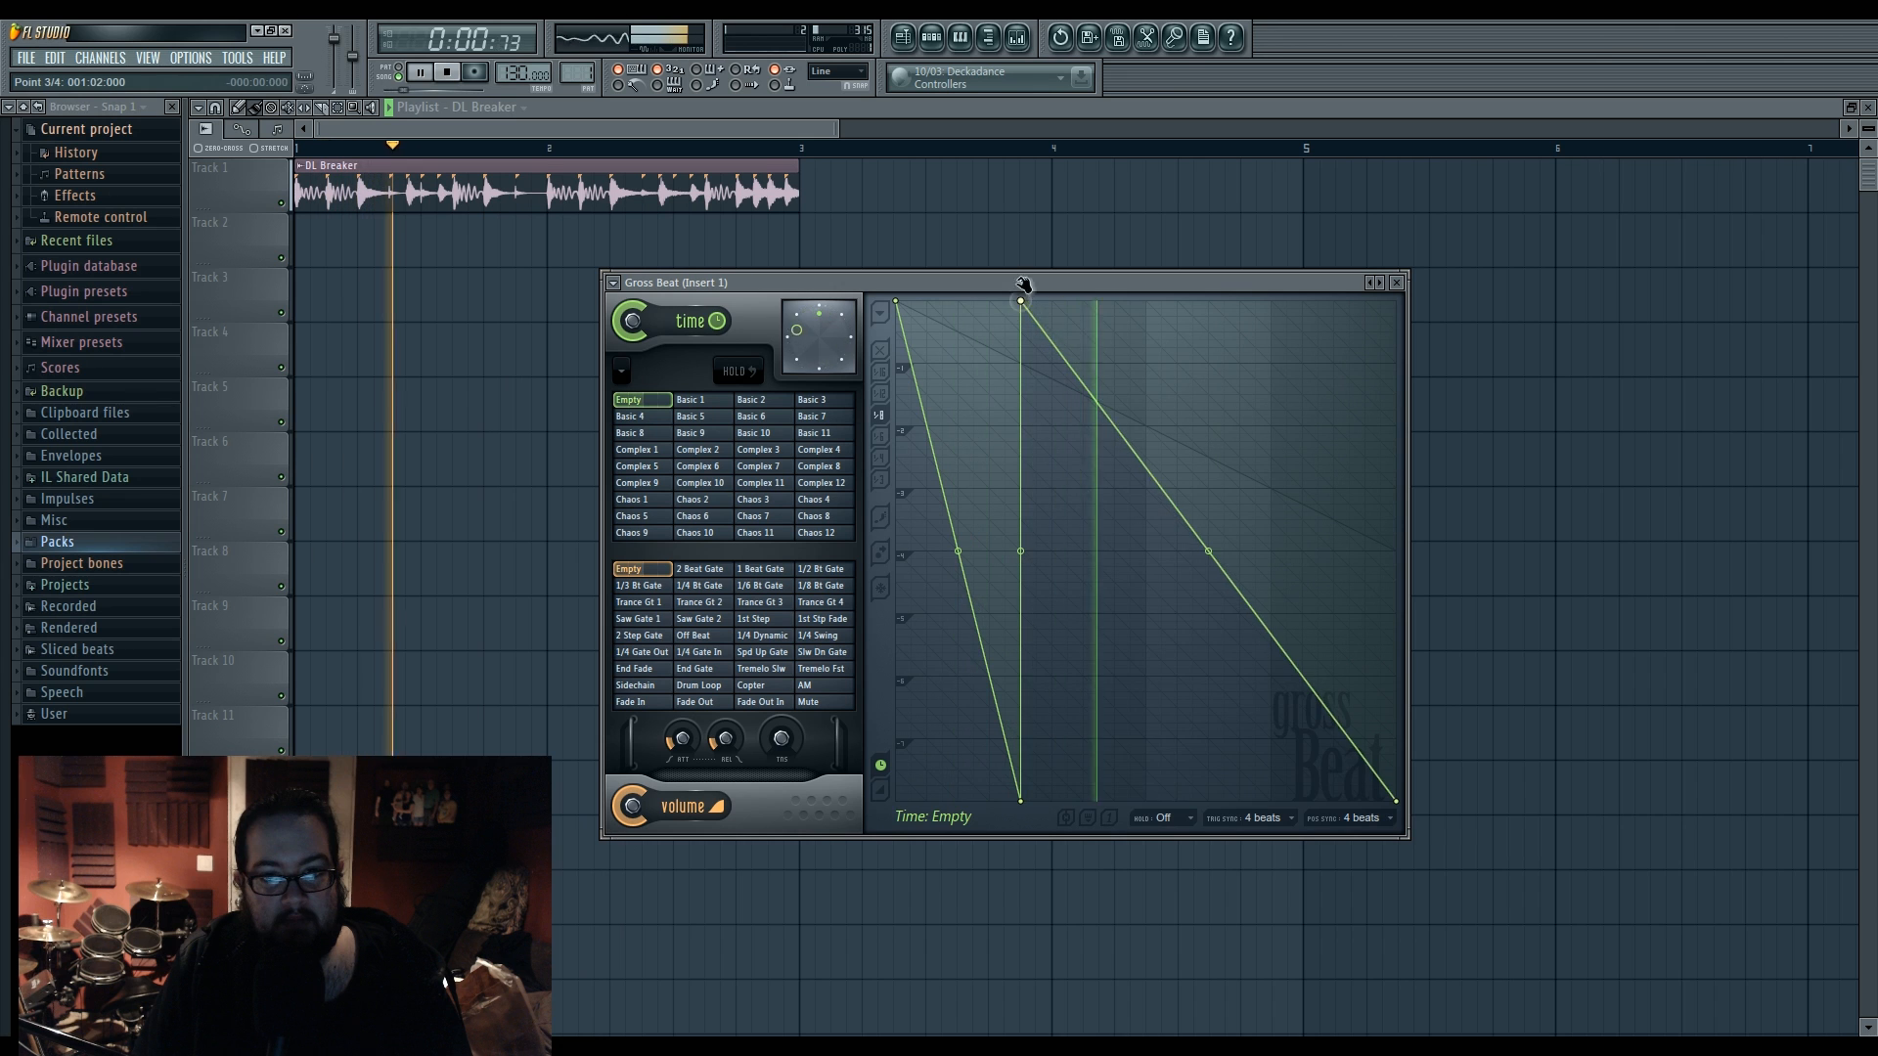
{"action": "left_click", "coordinate": [1146, 804]}
{"action": "left_click", "coordinate": [1148, 300]}
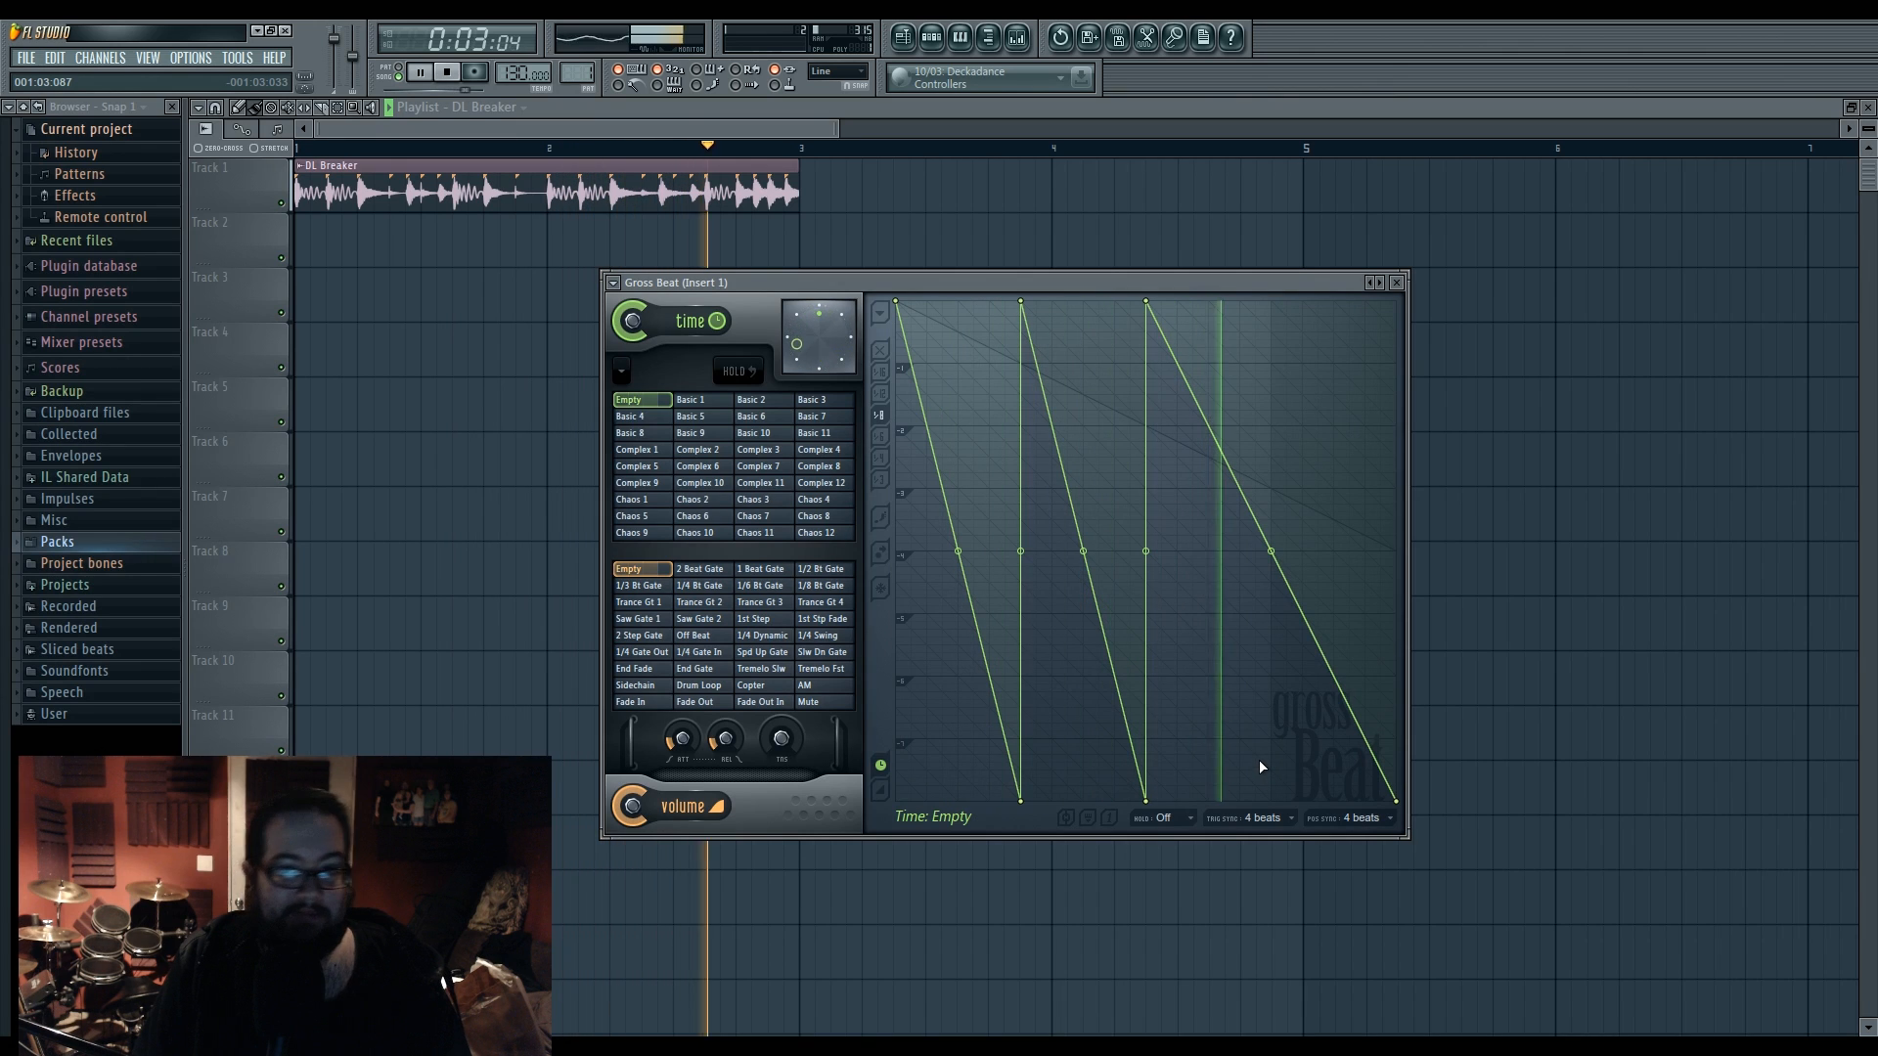
{"action": "key", "text": "space"}
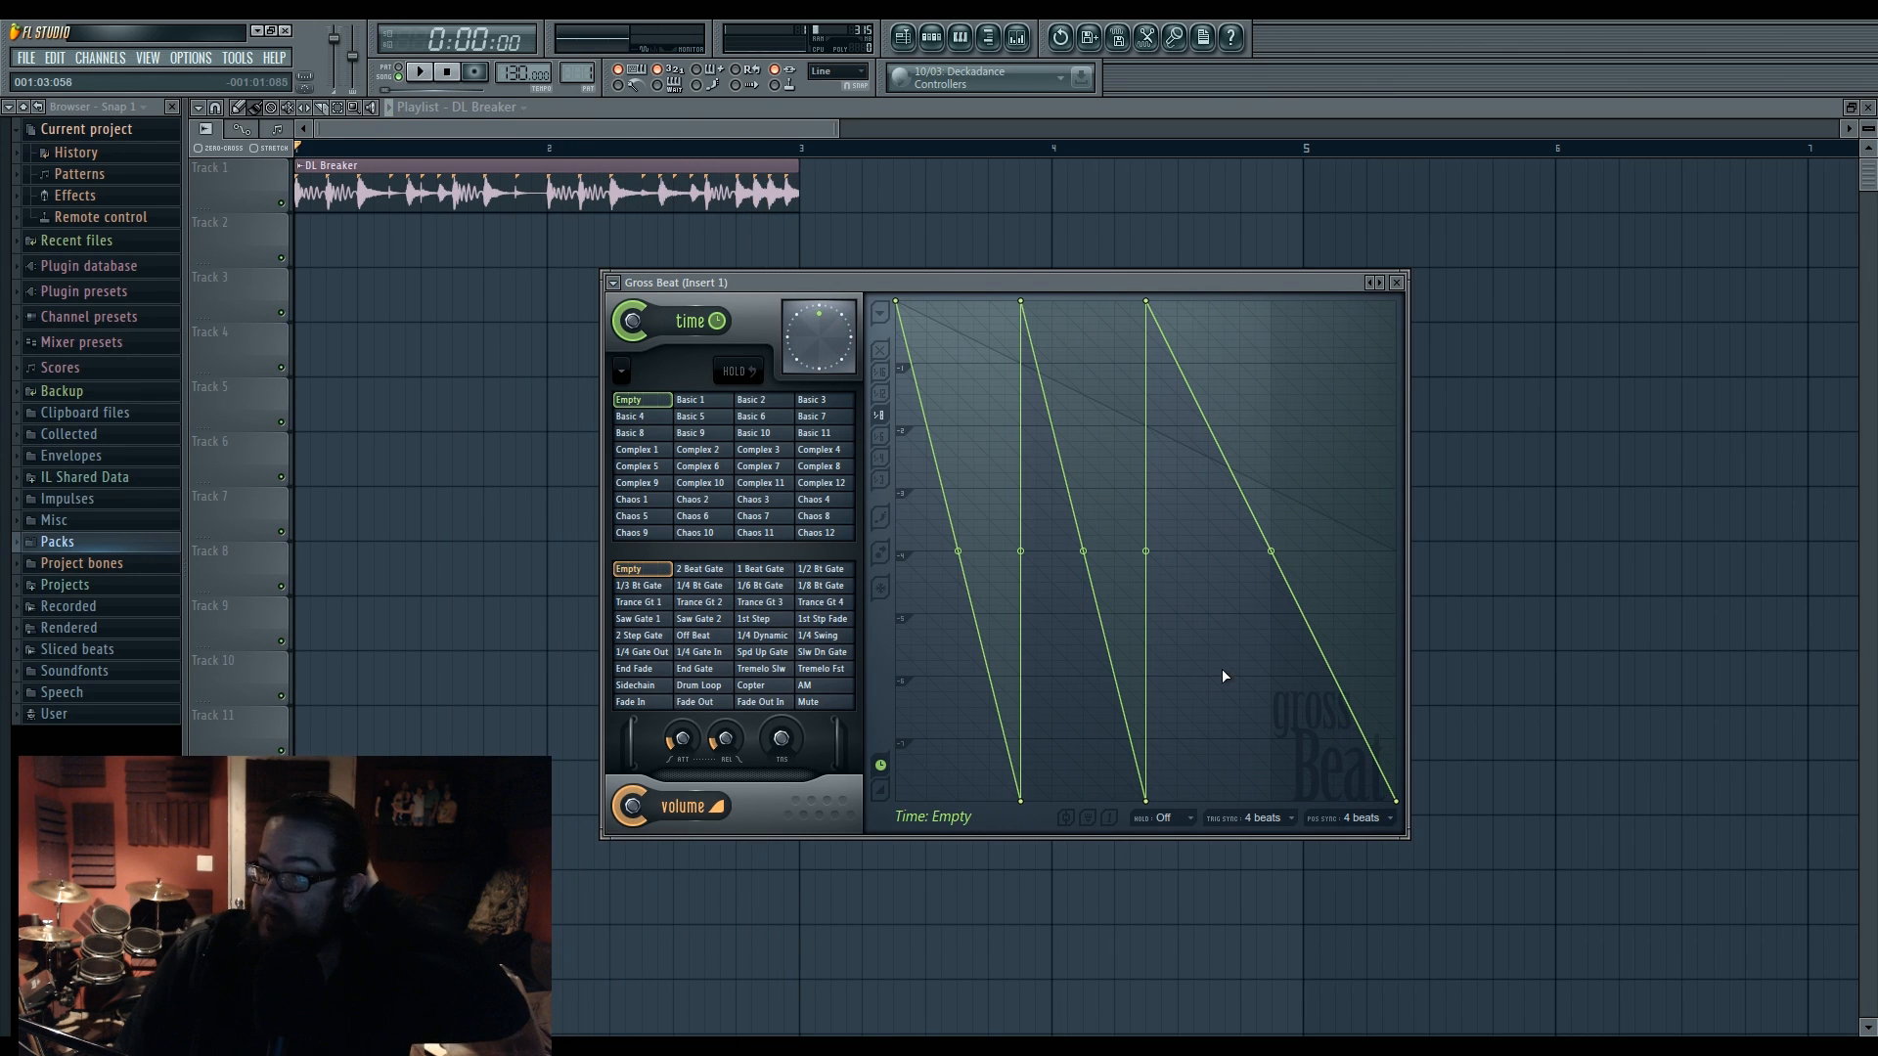
- Delete the bottom points at the second and third beats of the Empty time envelope
{"action": "mouse_move", "coordinate": [824, 339]}
{"action": "left_mouse_down"}
{"action": "mouse_move", "coordinate": [830, 358]}
{"action": "mouse_move", "coordinate": [796, 328]}
{"action": "mouse_move", "coordinate": [819, 313]}
{"action": "mouse_move", "coordinate": [796, 330]}
{"action": "left_mouse_up"}
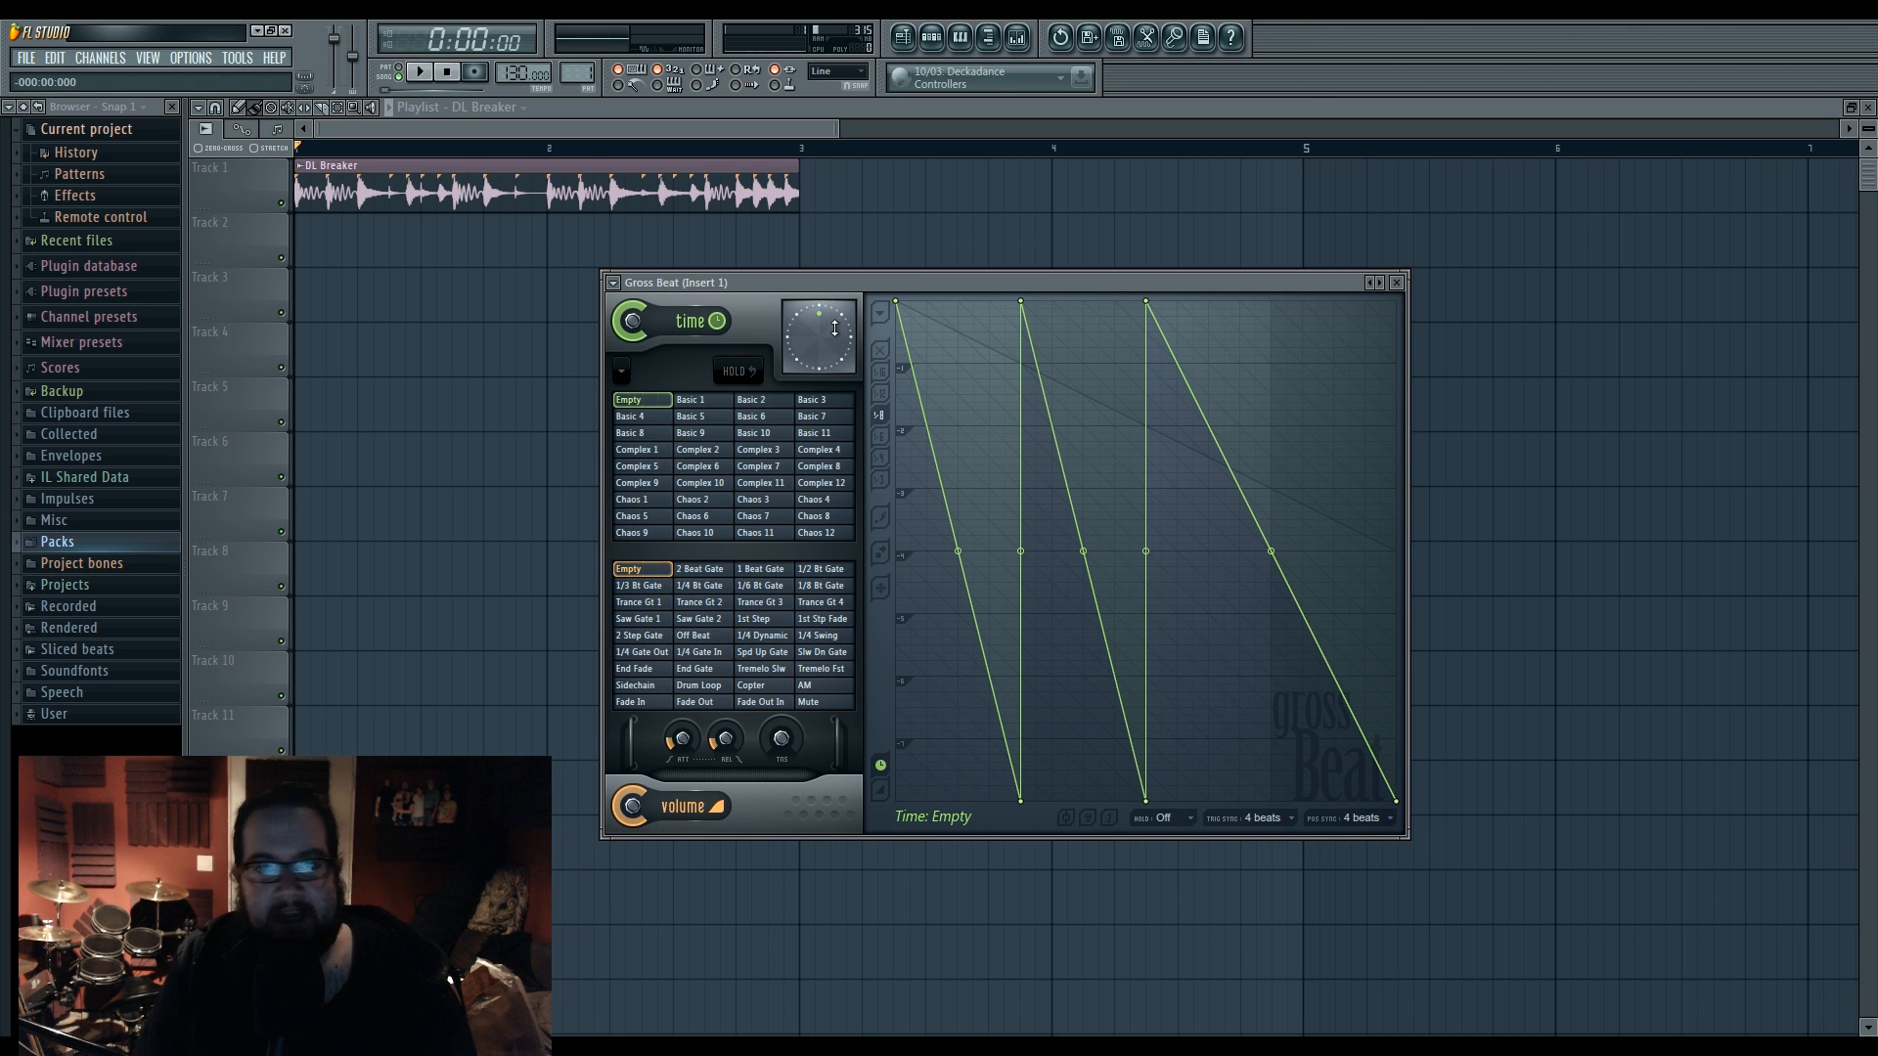
{"action": "right_click", "coordinate": [1023, 799]}
{"action": "left_click", "coordinate": [1042, 691]}
{"action": "right_click", "coordinate": [1145, 800]}
{"action": "left_click", "coordinate": [1184, 704]}
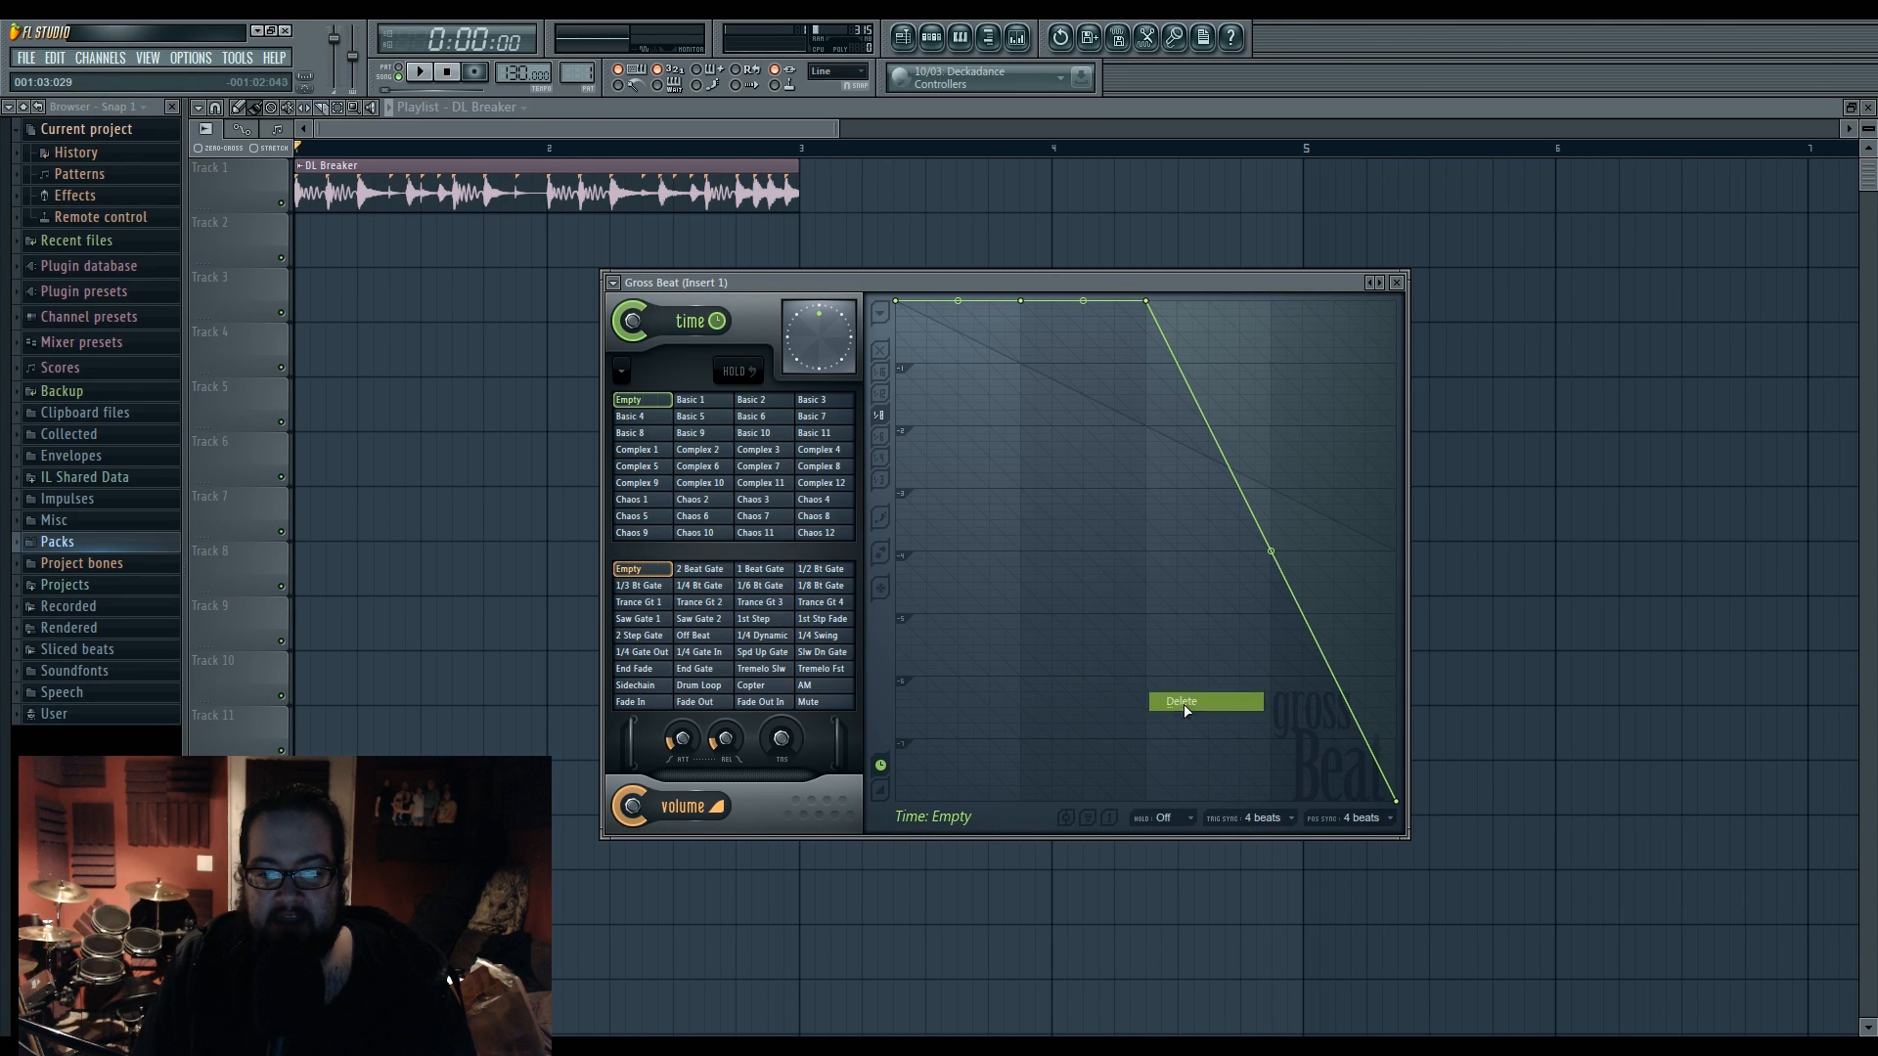
- Raise the time envelope's end point to the top of the graph to flatten the whole line
{"action": "right_click", "coordinate": [1396, 800]}
{"action": "left_click", "coordinate": [1428, 728]}
{"action": "right_click", "coordinate": [1397, 800]}
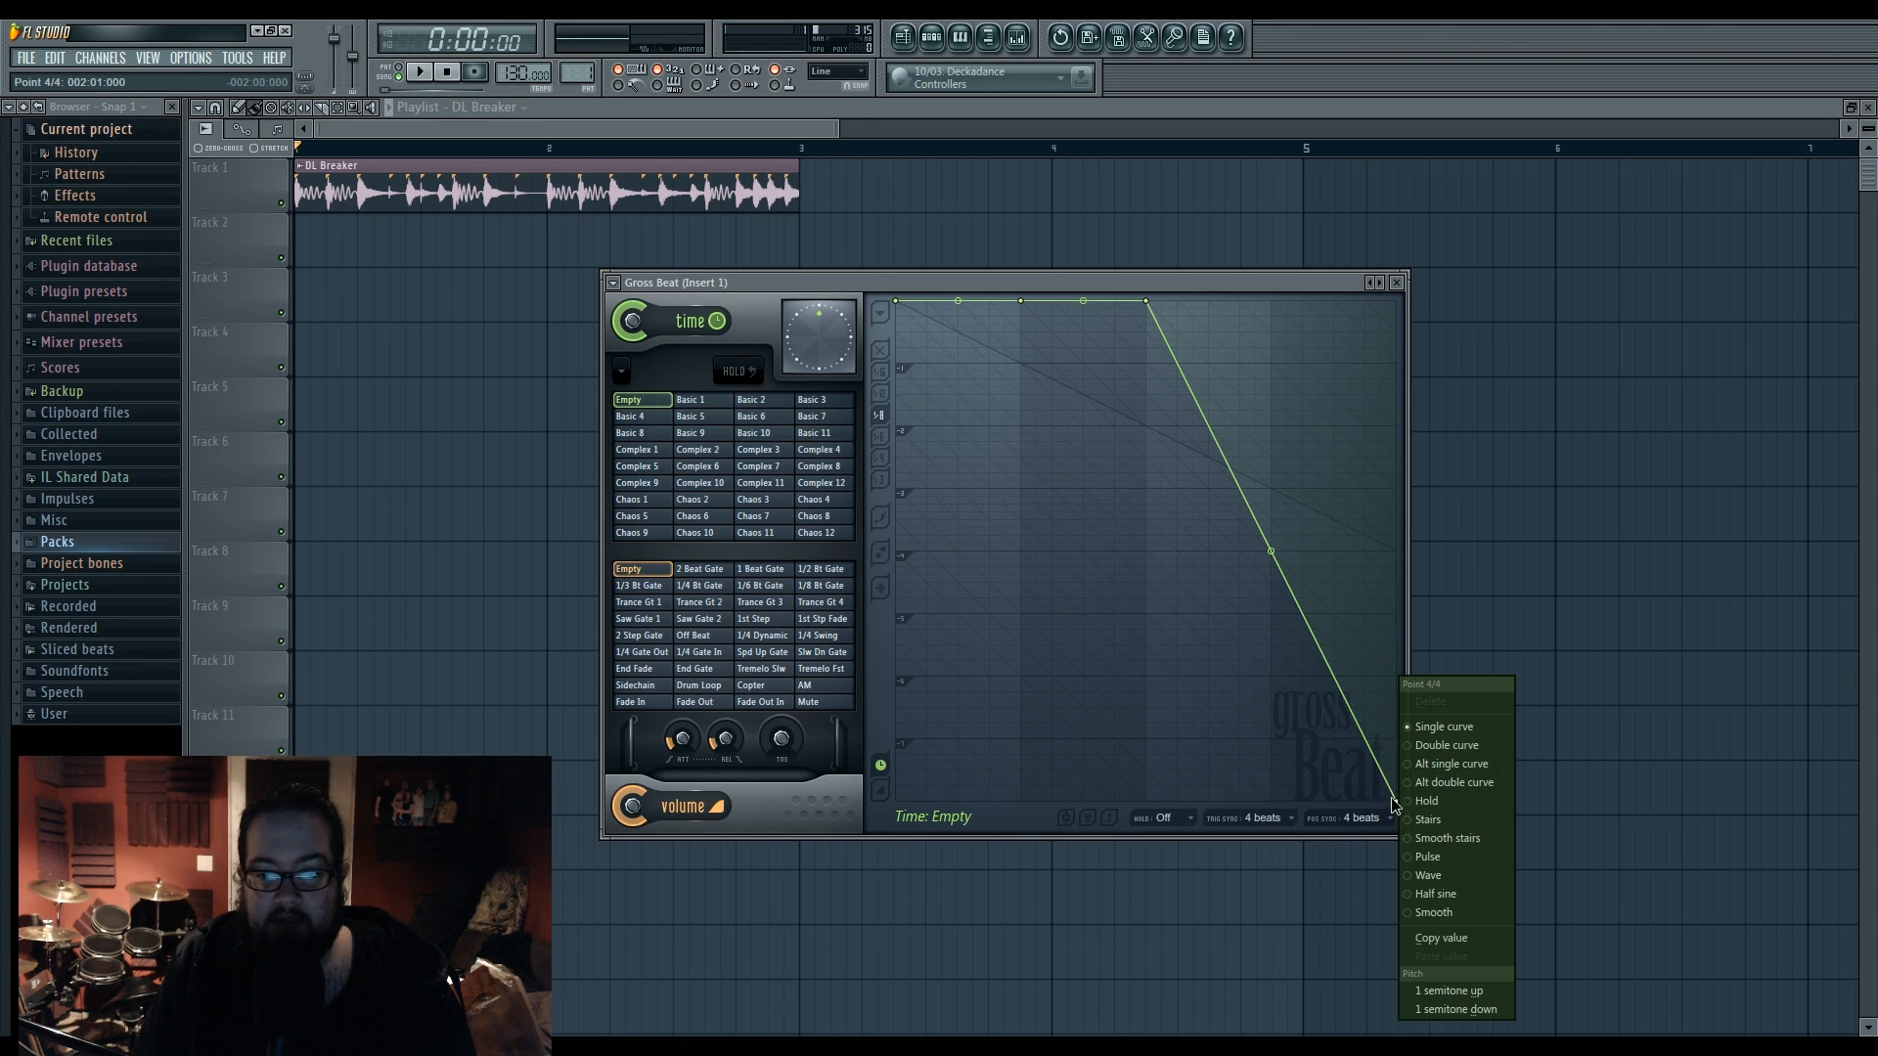
{"action": "left_click", "coordinate": [1382, 802]}
{"action": "left_click_drag", "start_coordinate": [1395, 800], "coordinate": [1396, 300]}
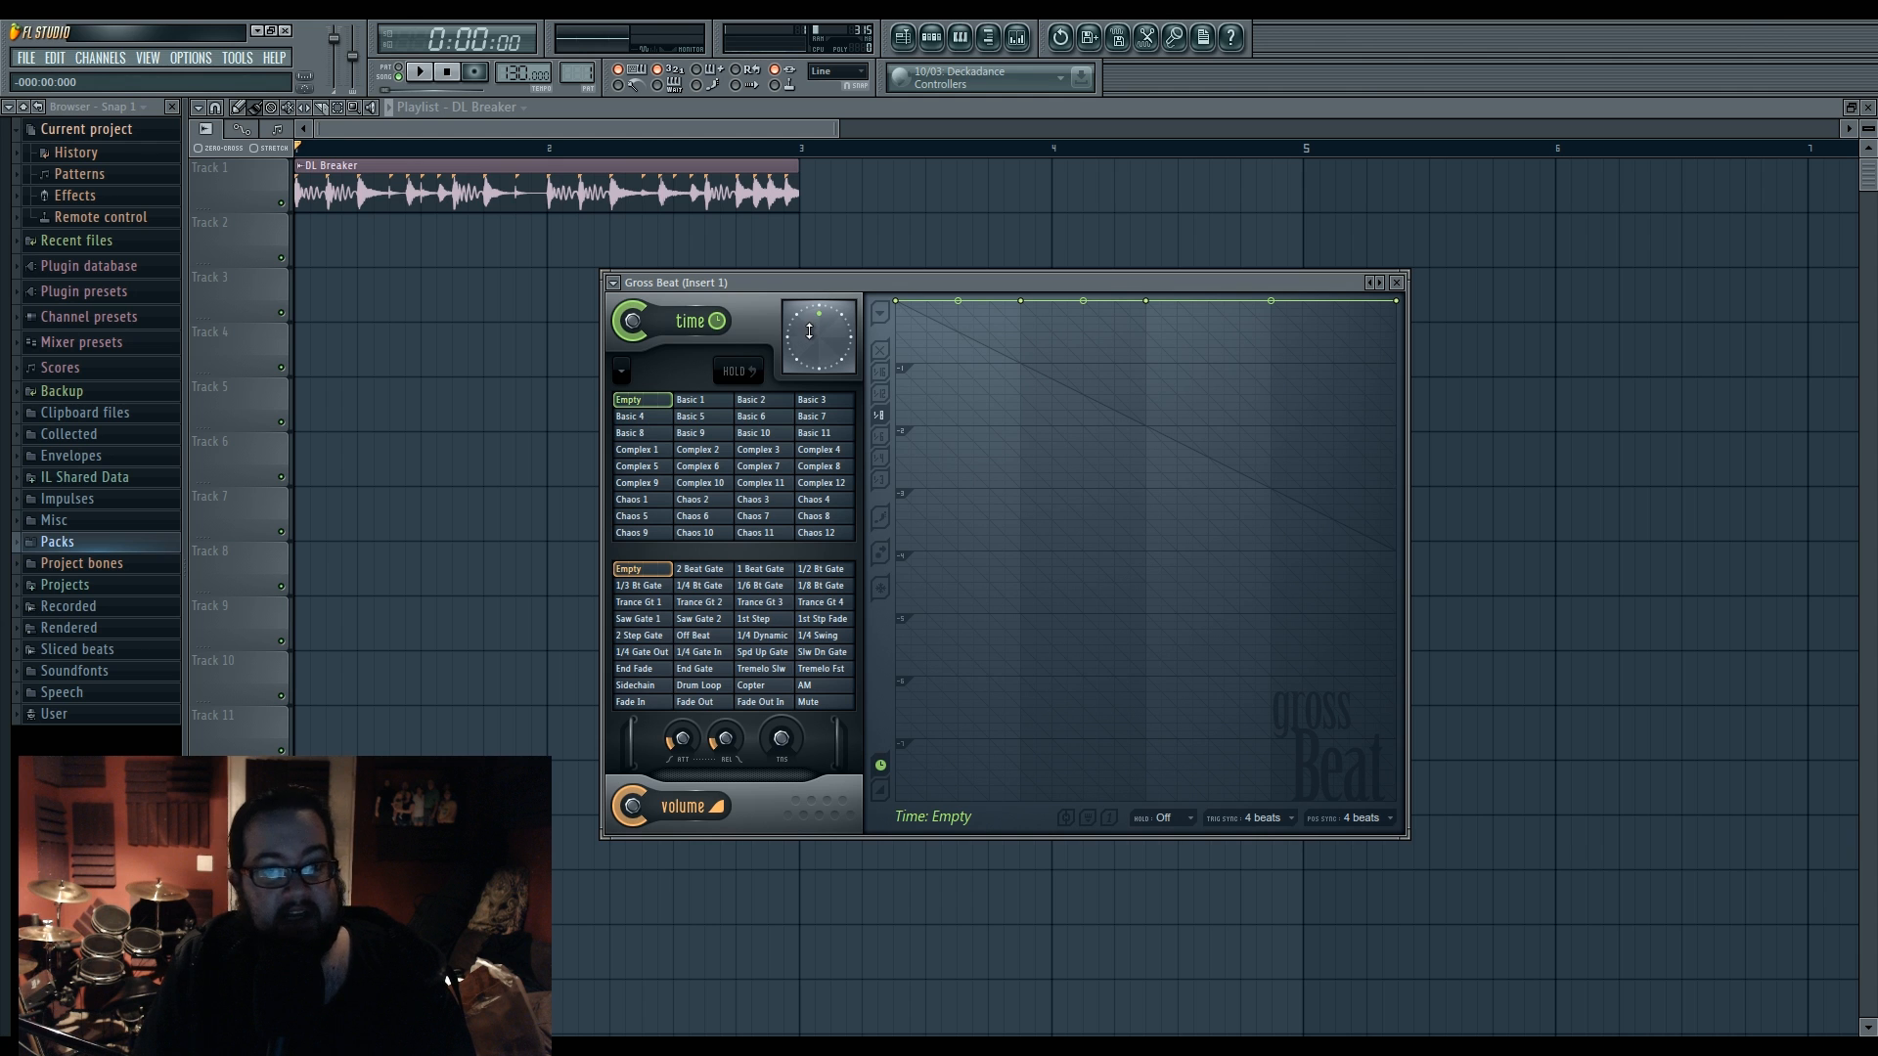
- Audition the loop twice with the flat time envelope and scratch it by hand on the circular position pad
{"action": "key", "text": "space"}
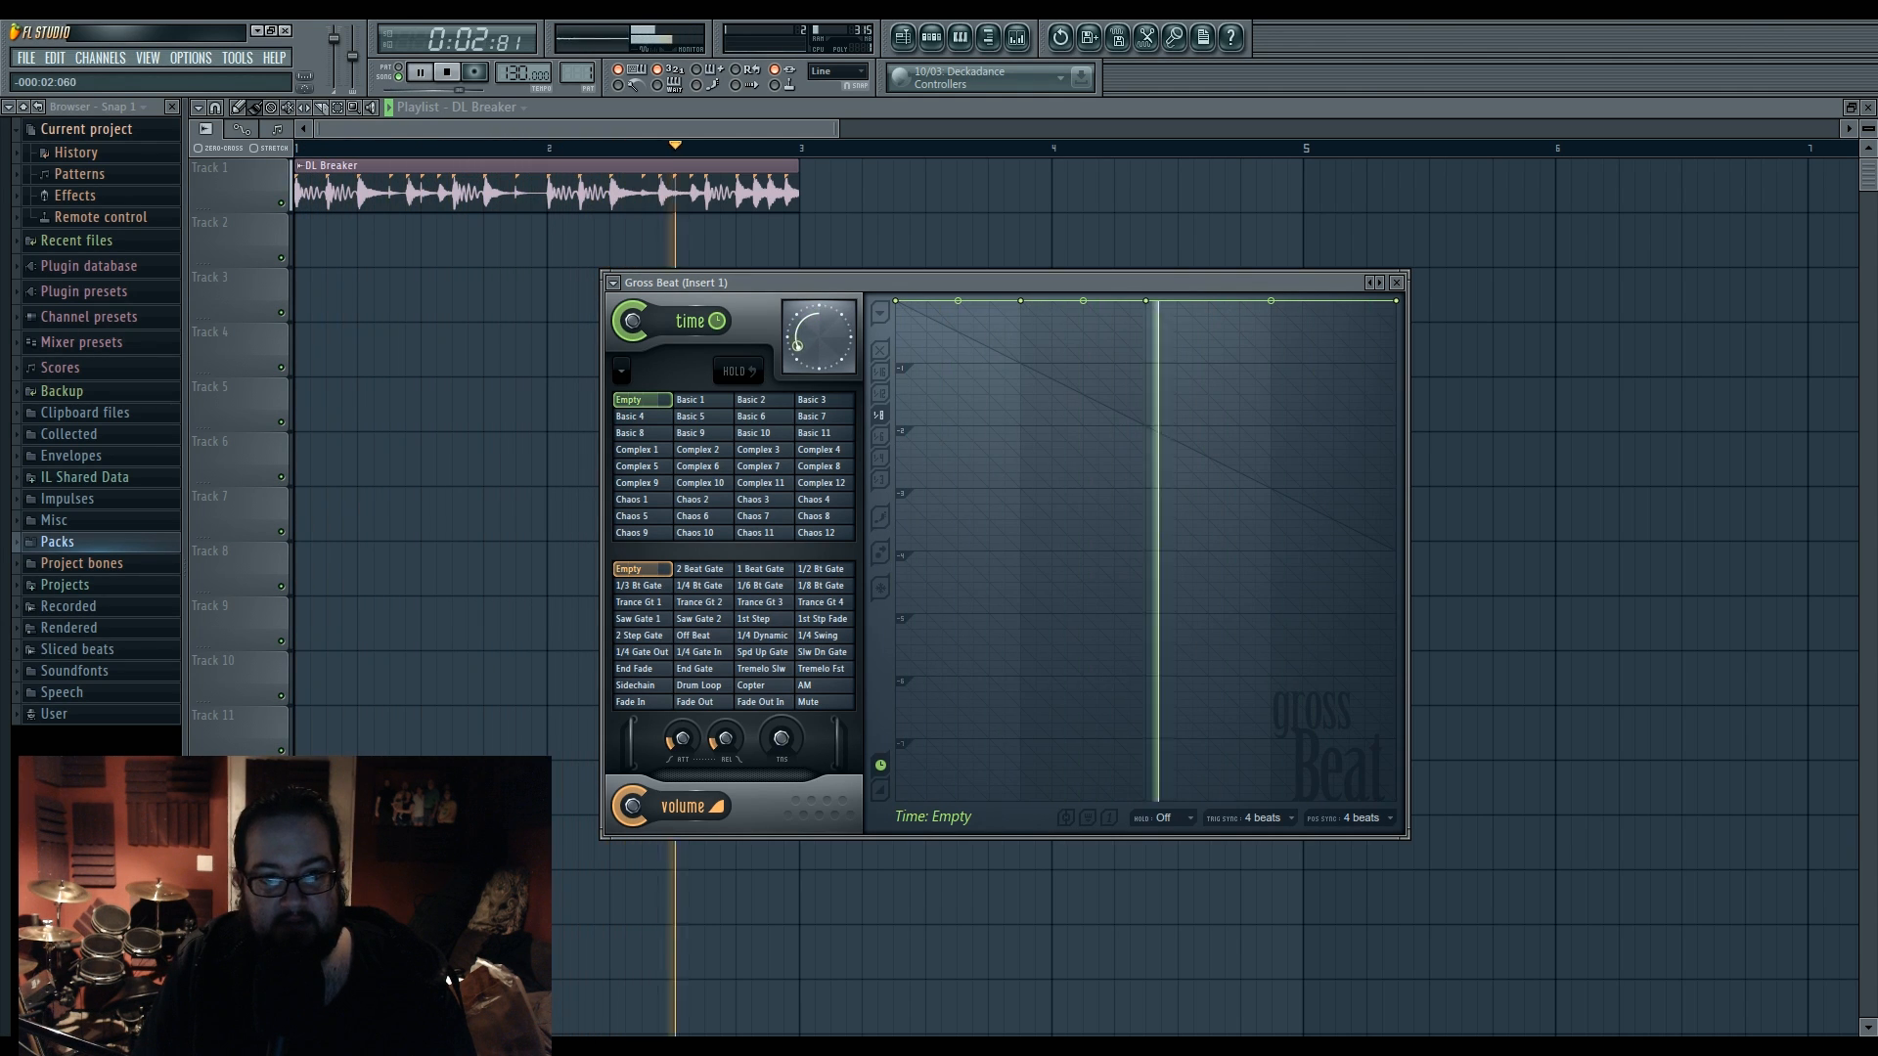
{"action": "key", "text": "space"}
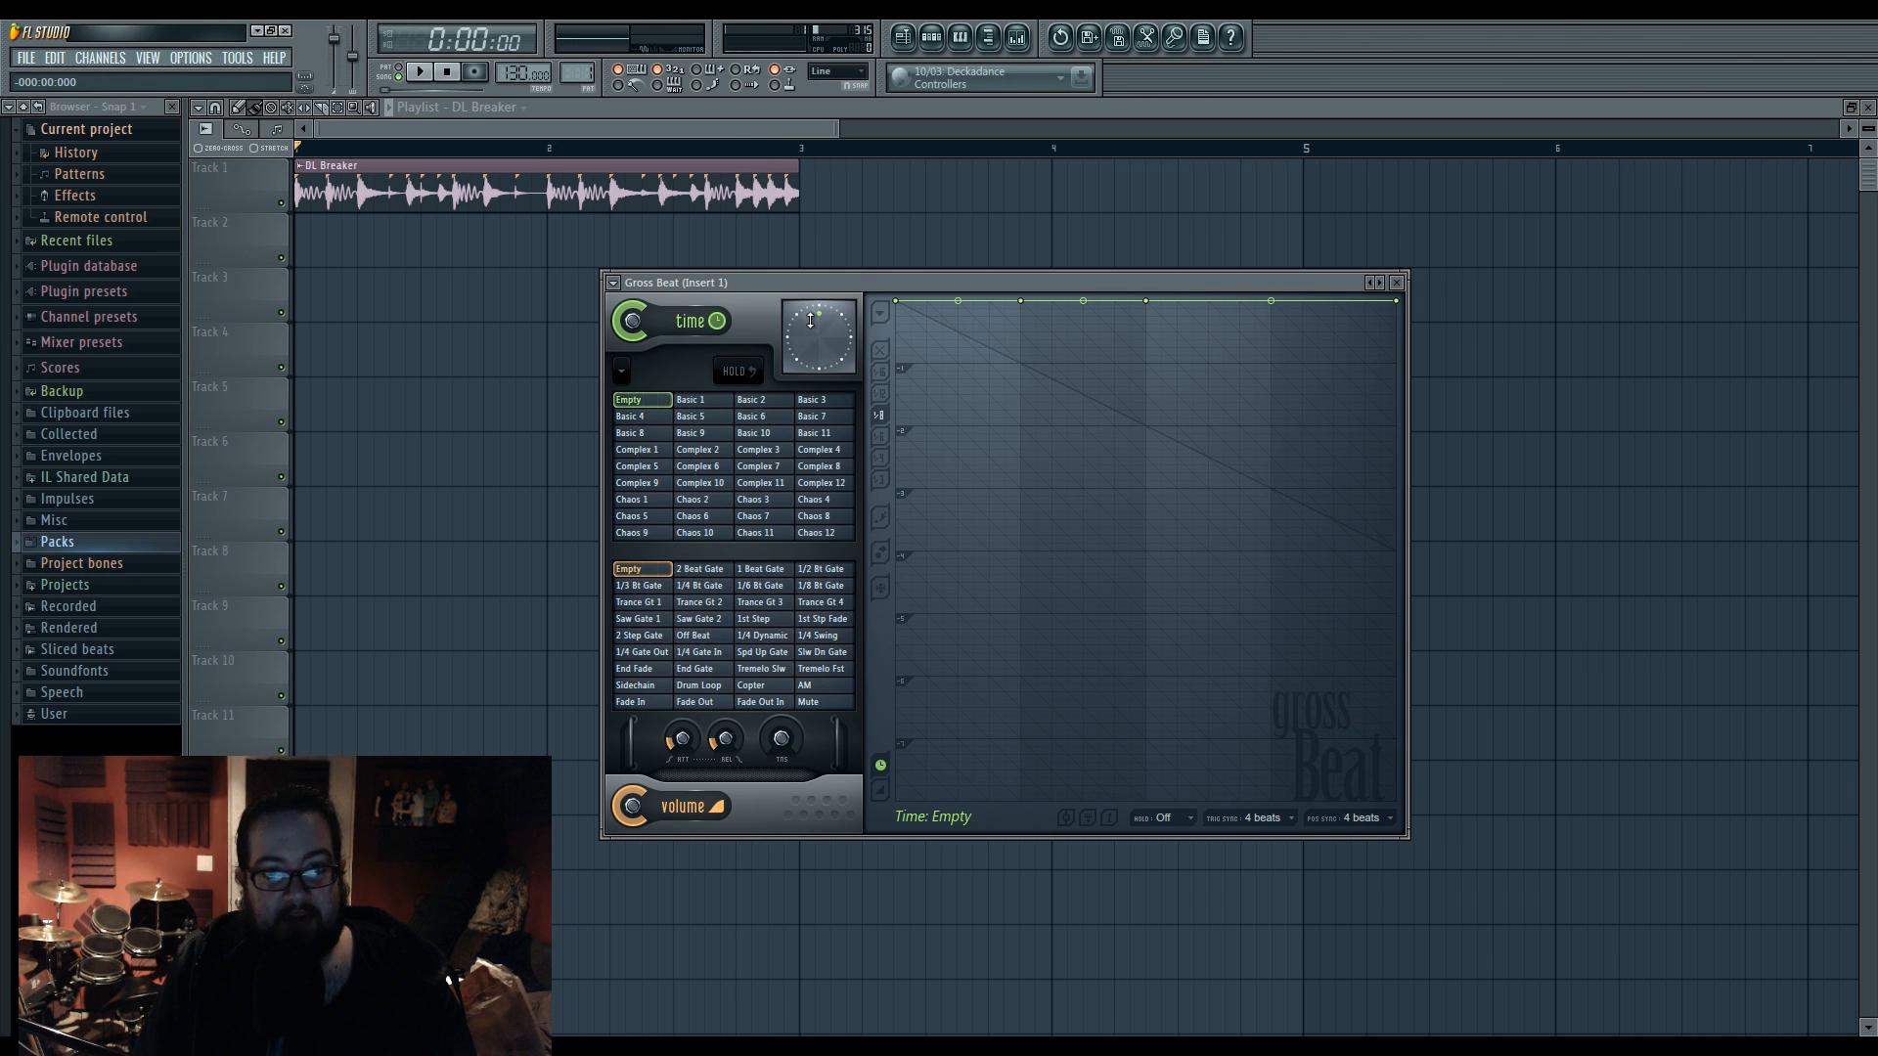
{"action": "key", "text": "space"}
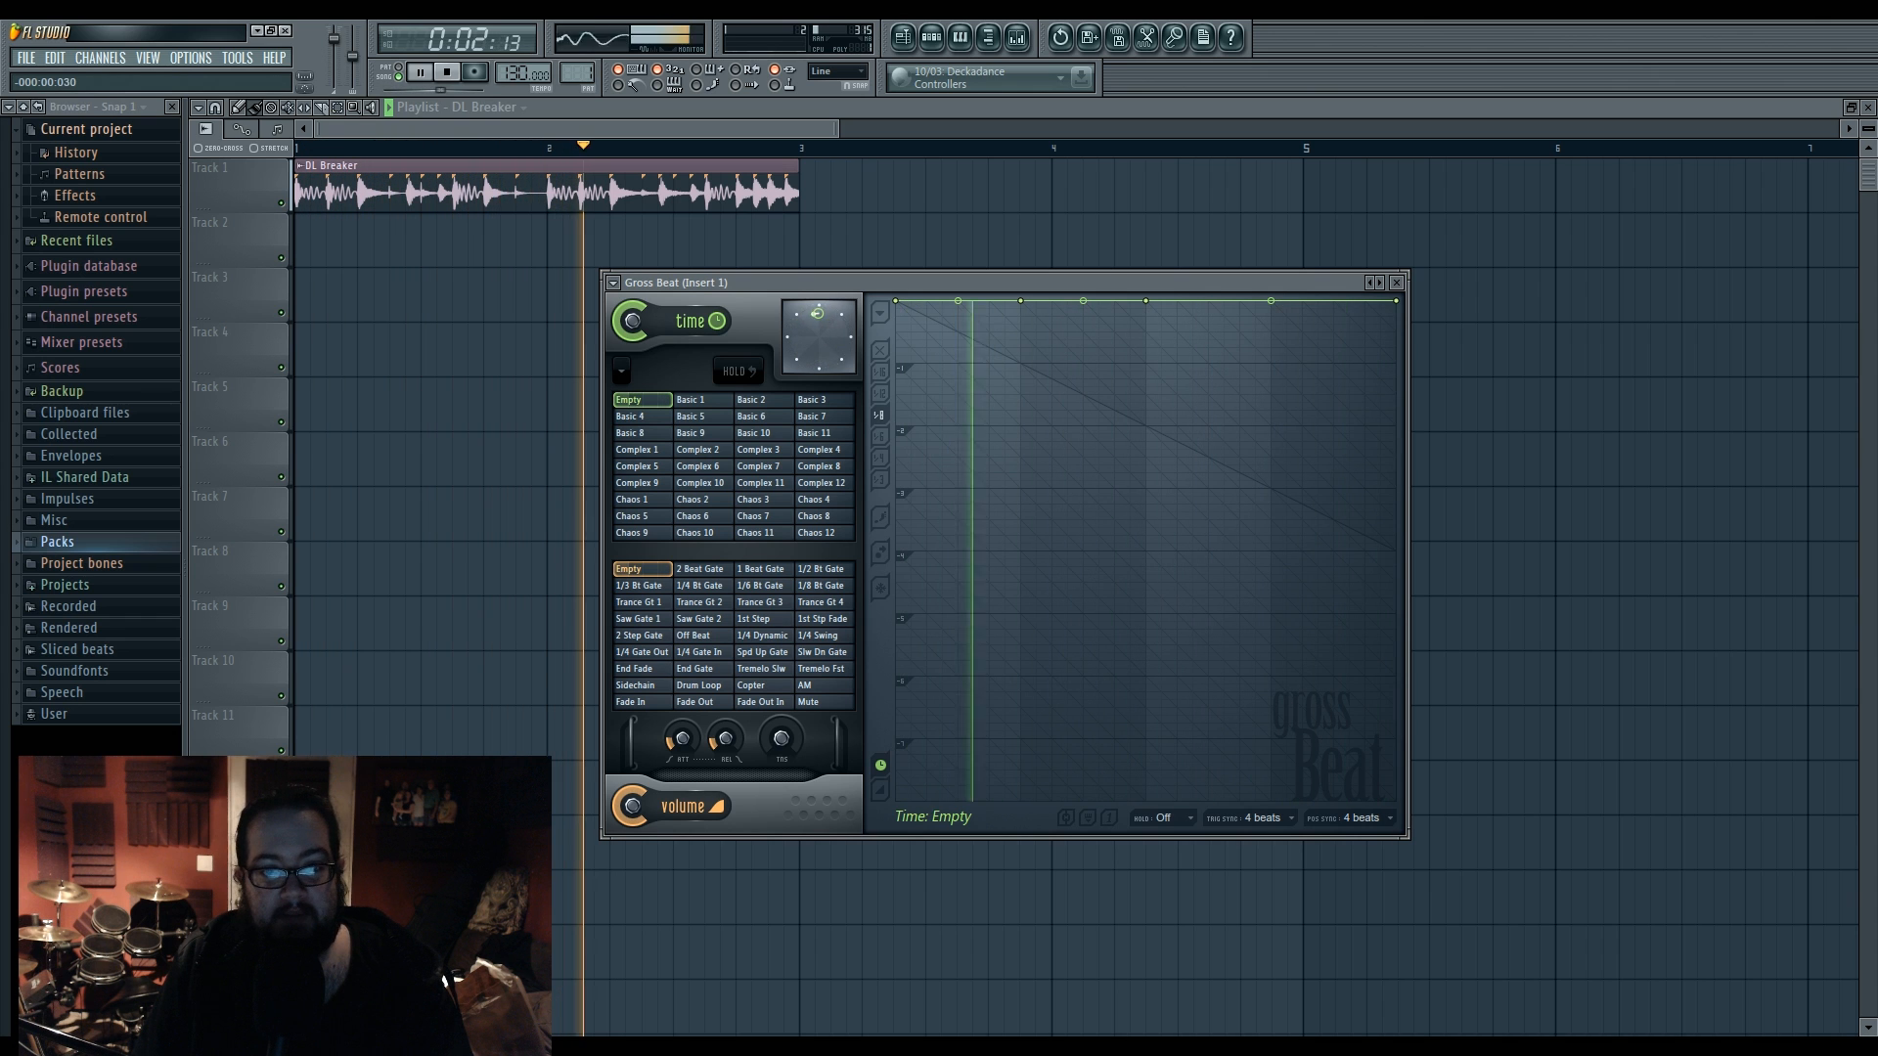
{"action": "key", "text": "space"}
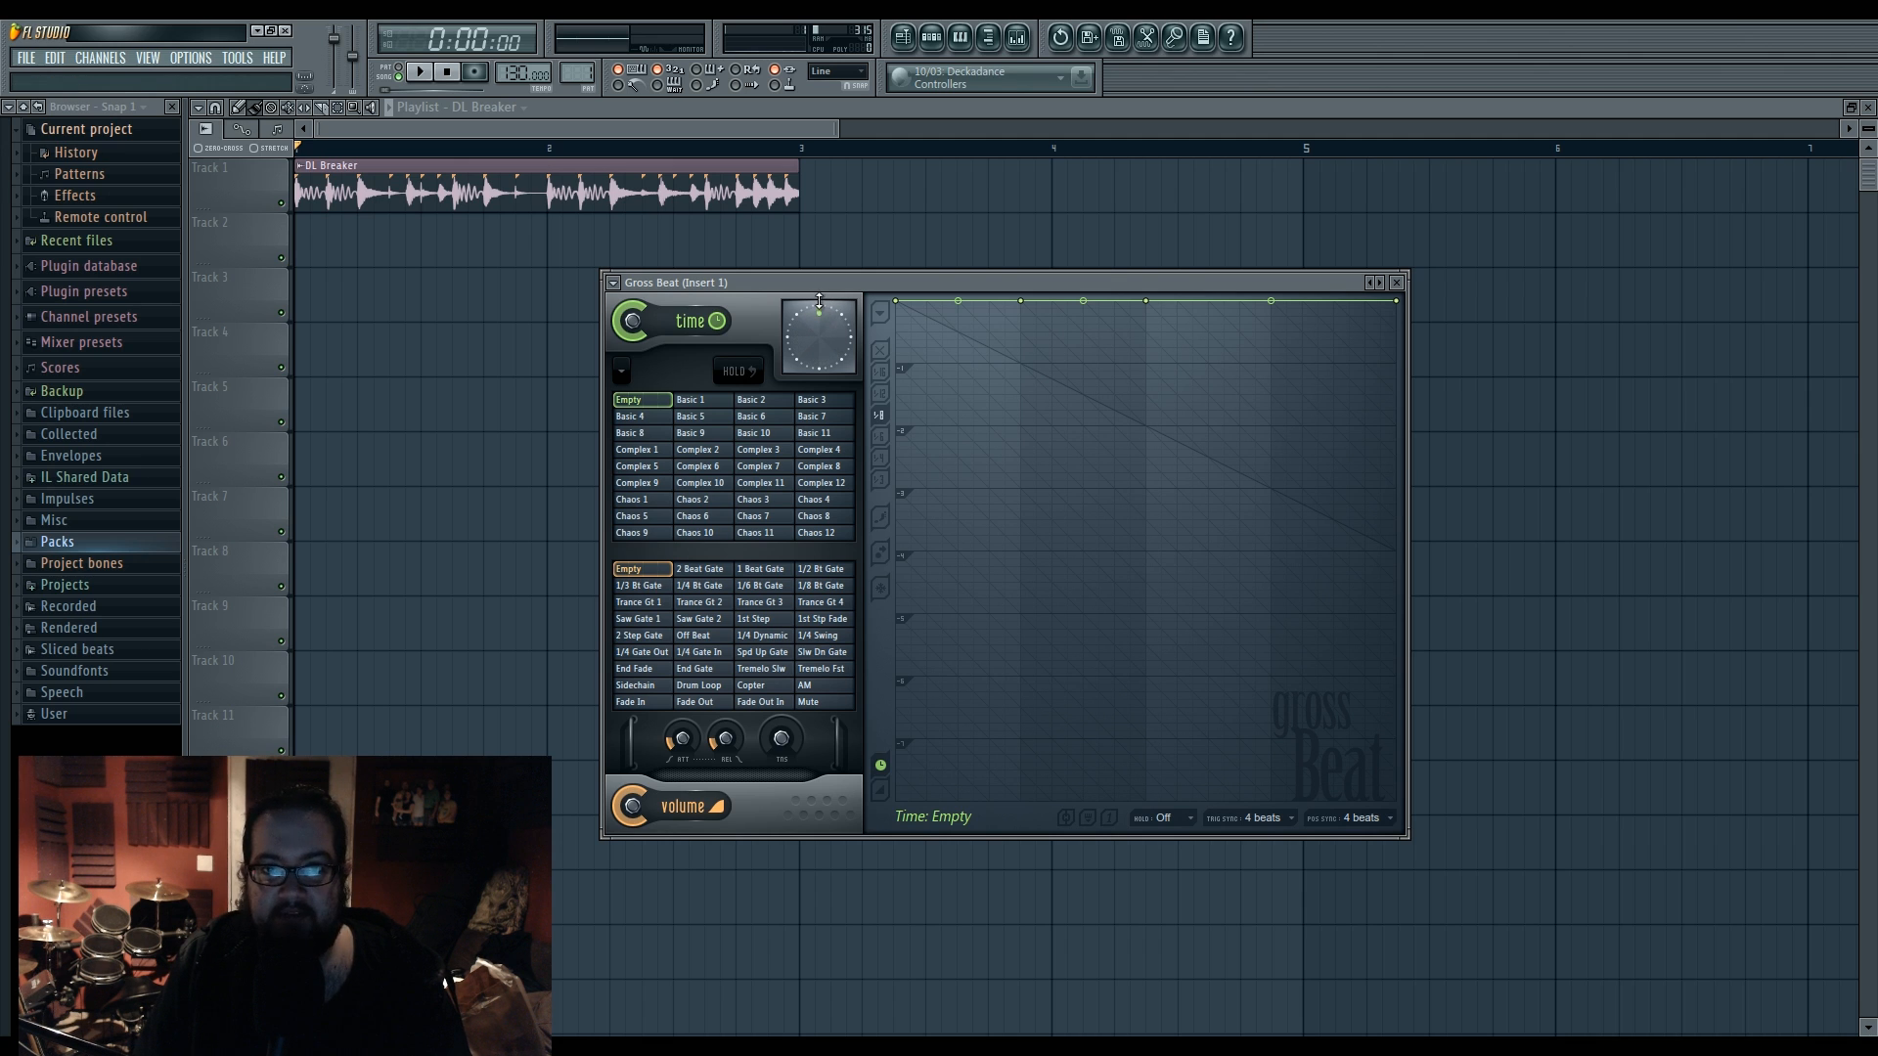
{"action": "mouse_move", "coordinate": [819, 304]}
{"action": "left_mouse_down"}
{"action": "mouse_move", "coordinate": [792, 301]}
{"action": "mouse_move", "coordinate": [807, 323]}
{"action": "left_mouse_up"}
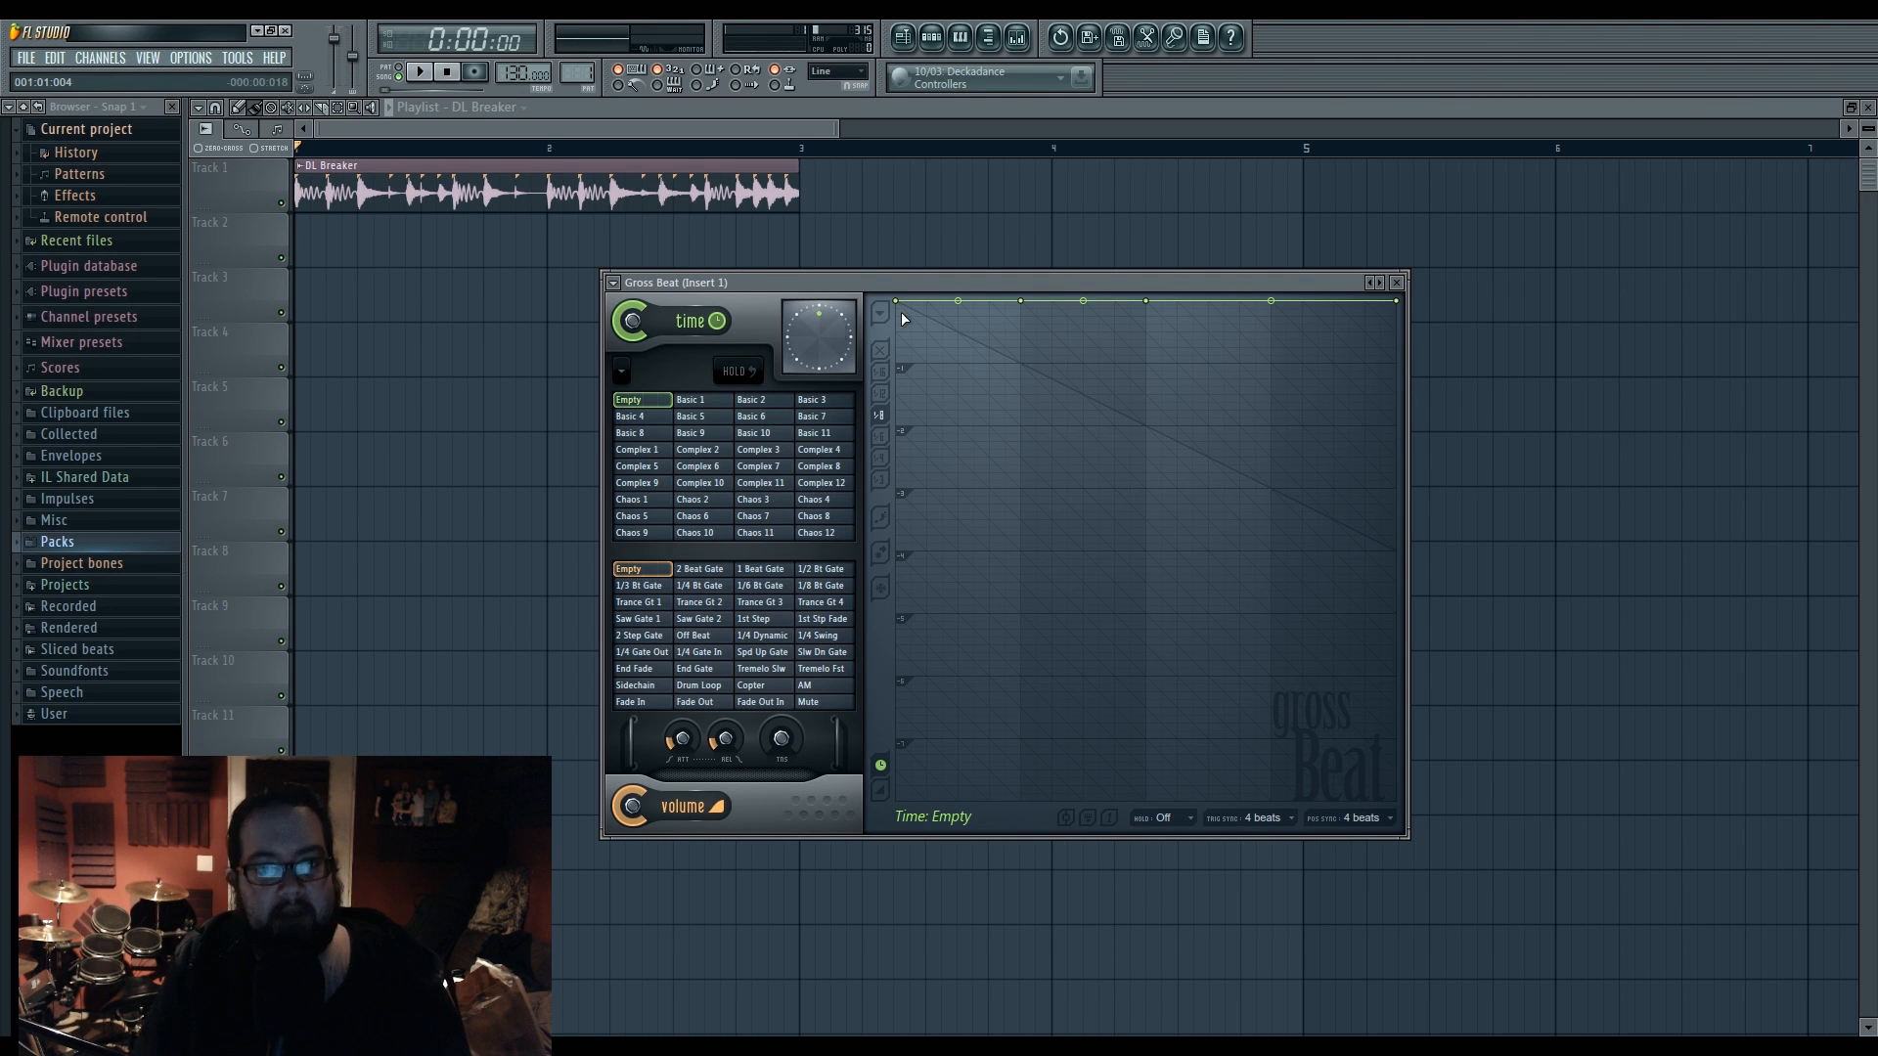
- Lower the second- and third-beat points just over a quarter of the graph, add a top point at beat two, and audition the loop
{"action": "left_click_drag", "start_coordinate": [1020, 300], "coordinate": [1020, 441]}
{"action": "left_click", "coordinate": [1020, 300]}
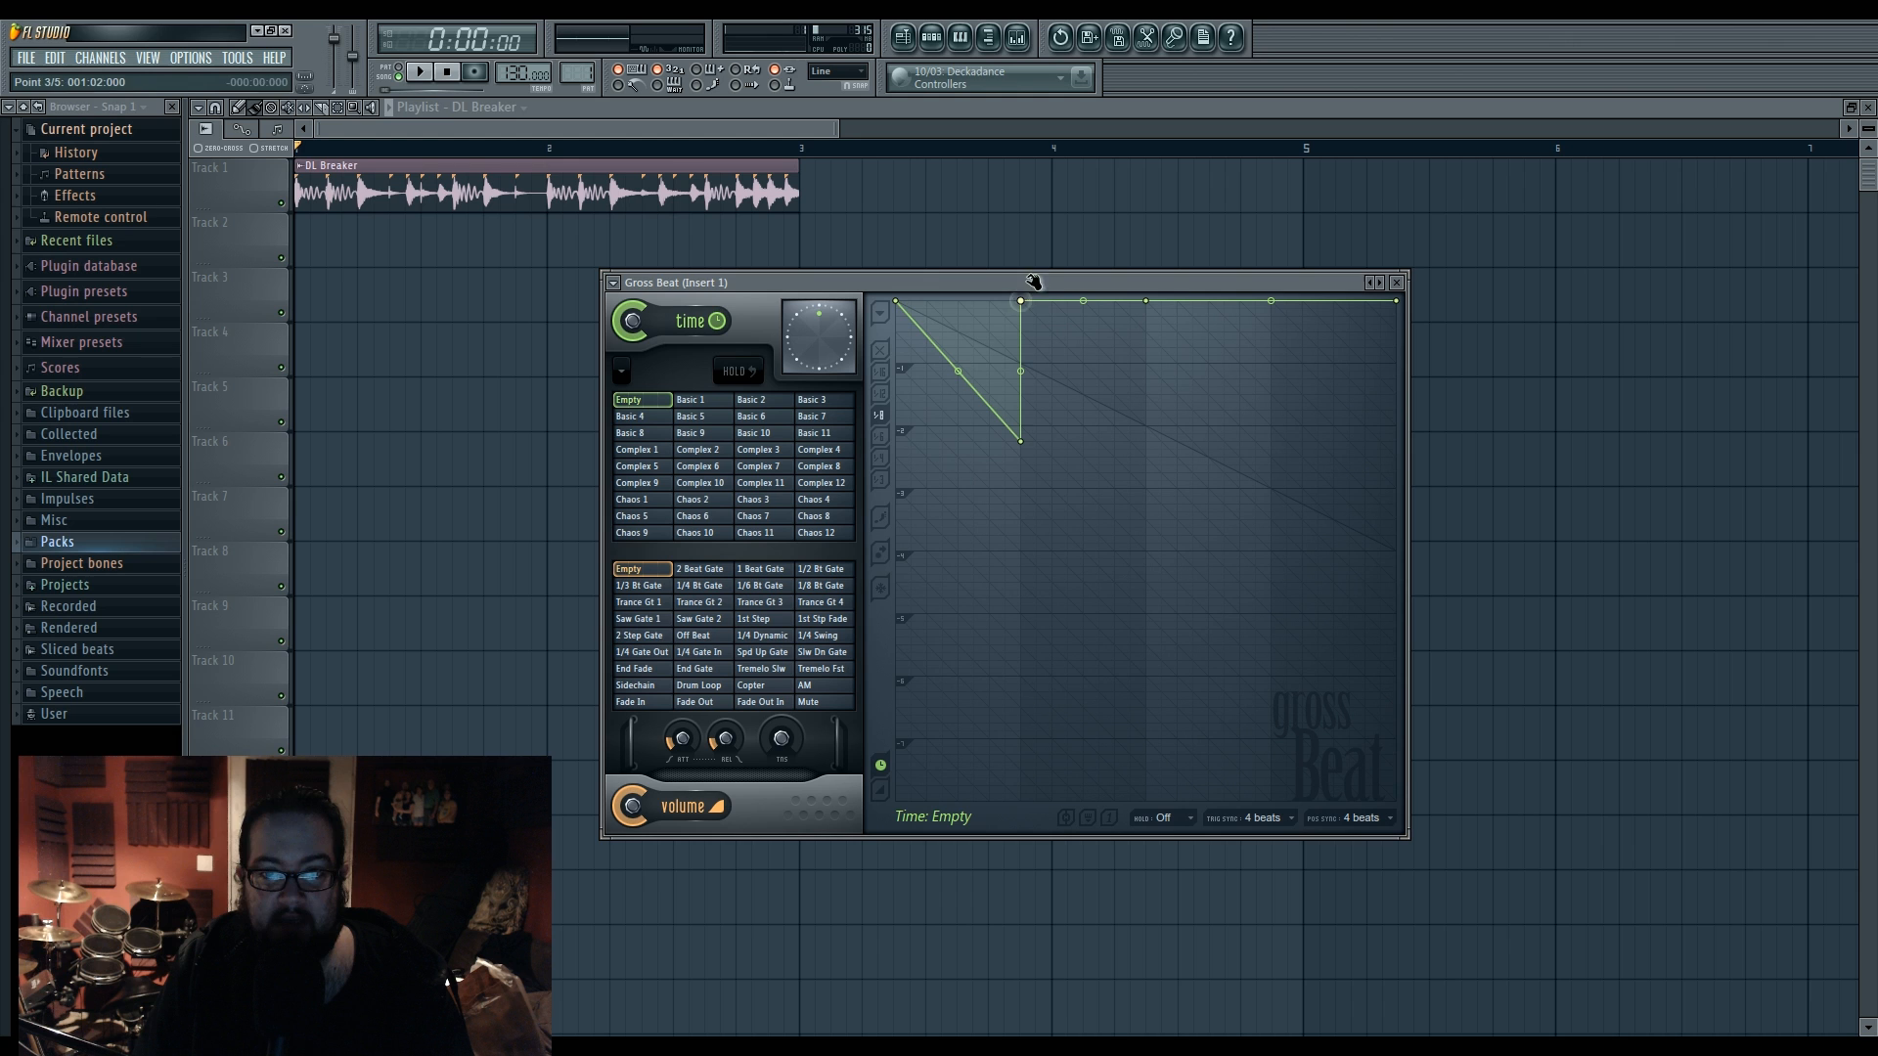
{"action": "key", "text": "space"}
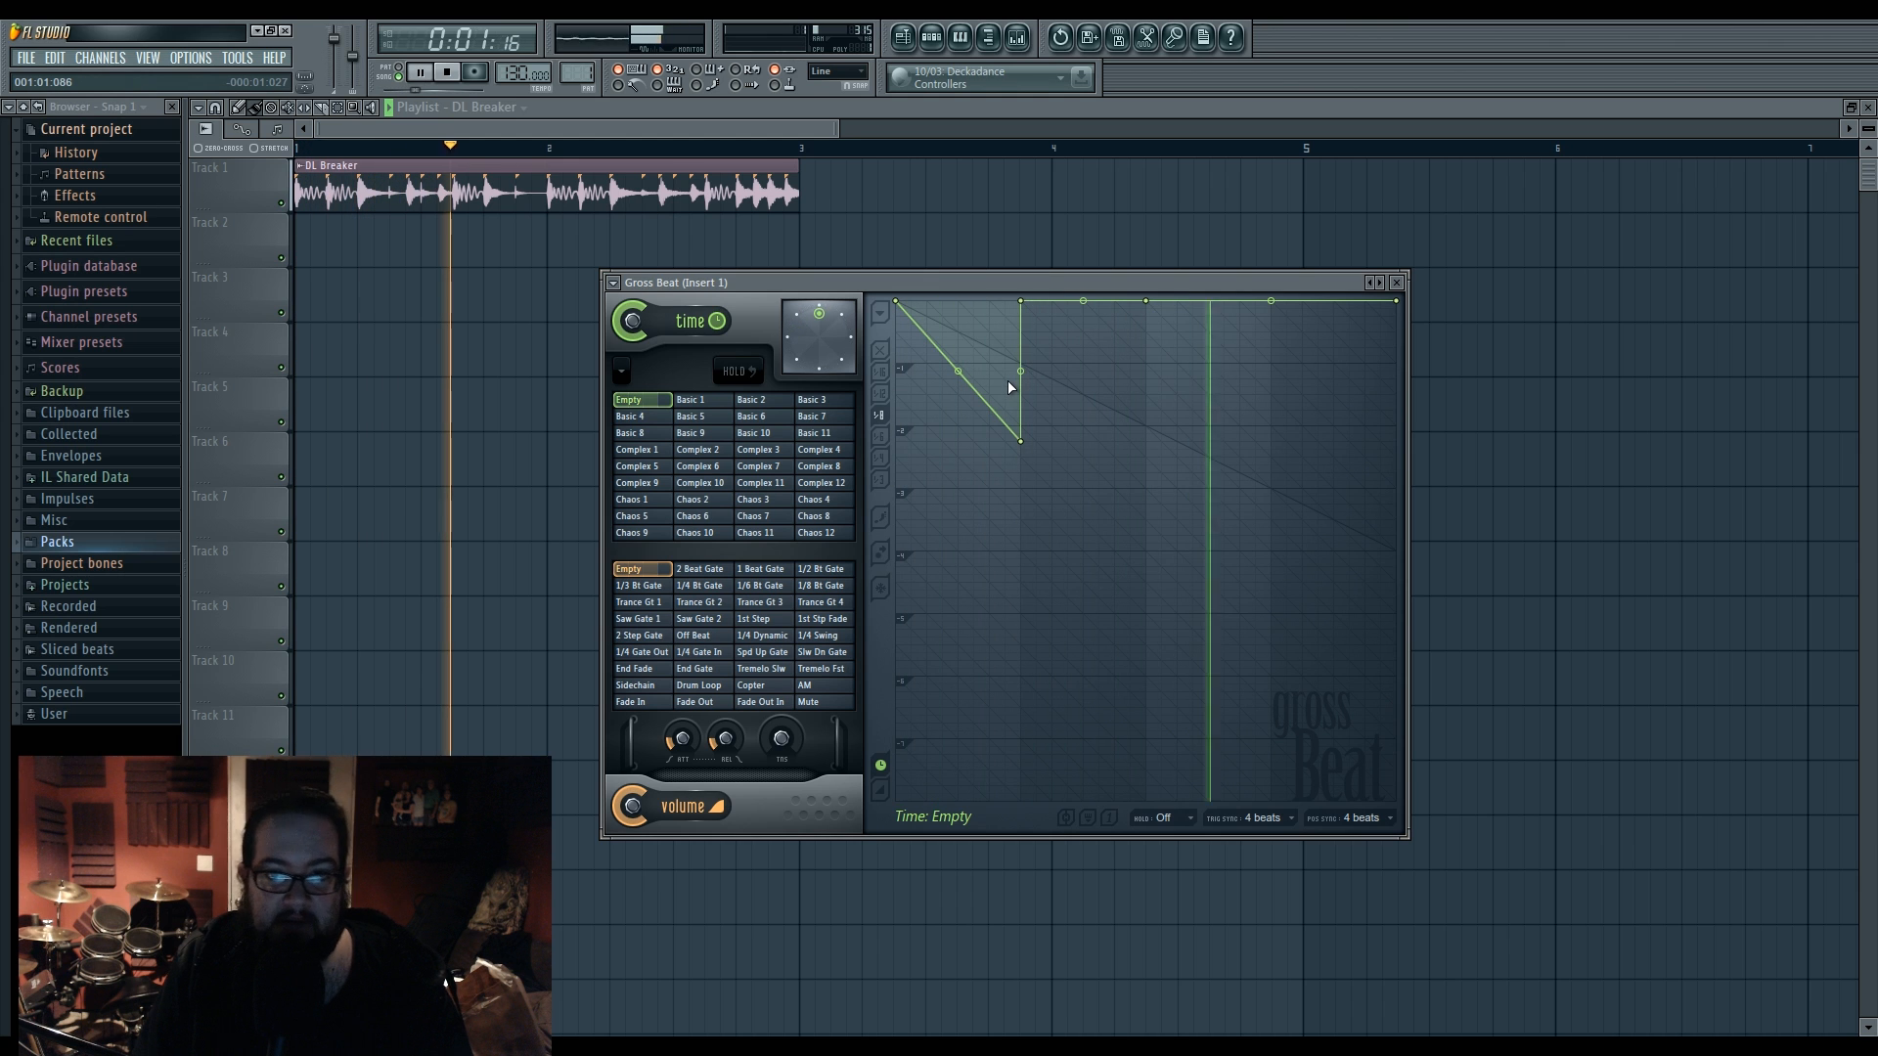
{"action": "left_click_drag", "start_coordinate": [1145, 301], "coordinate": [1146, 441]}
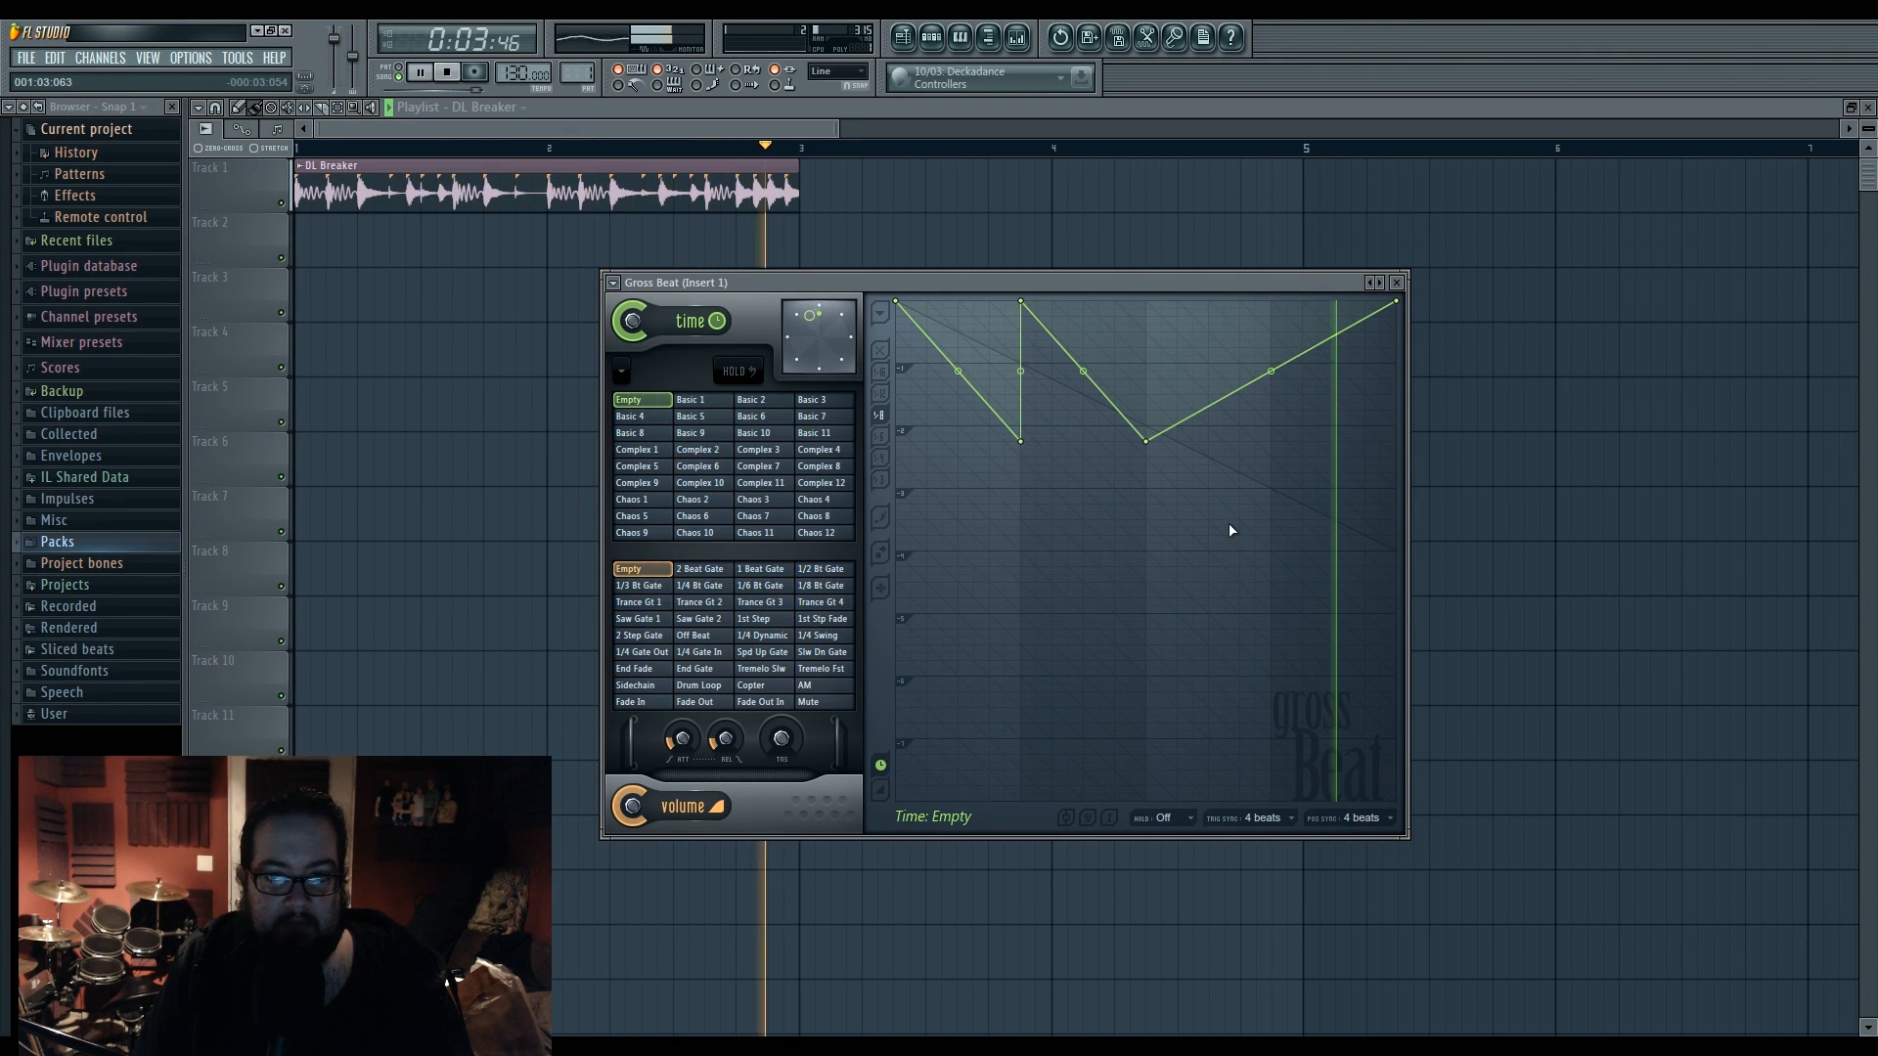
{"action": "key", "text": "space"}
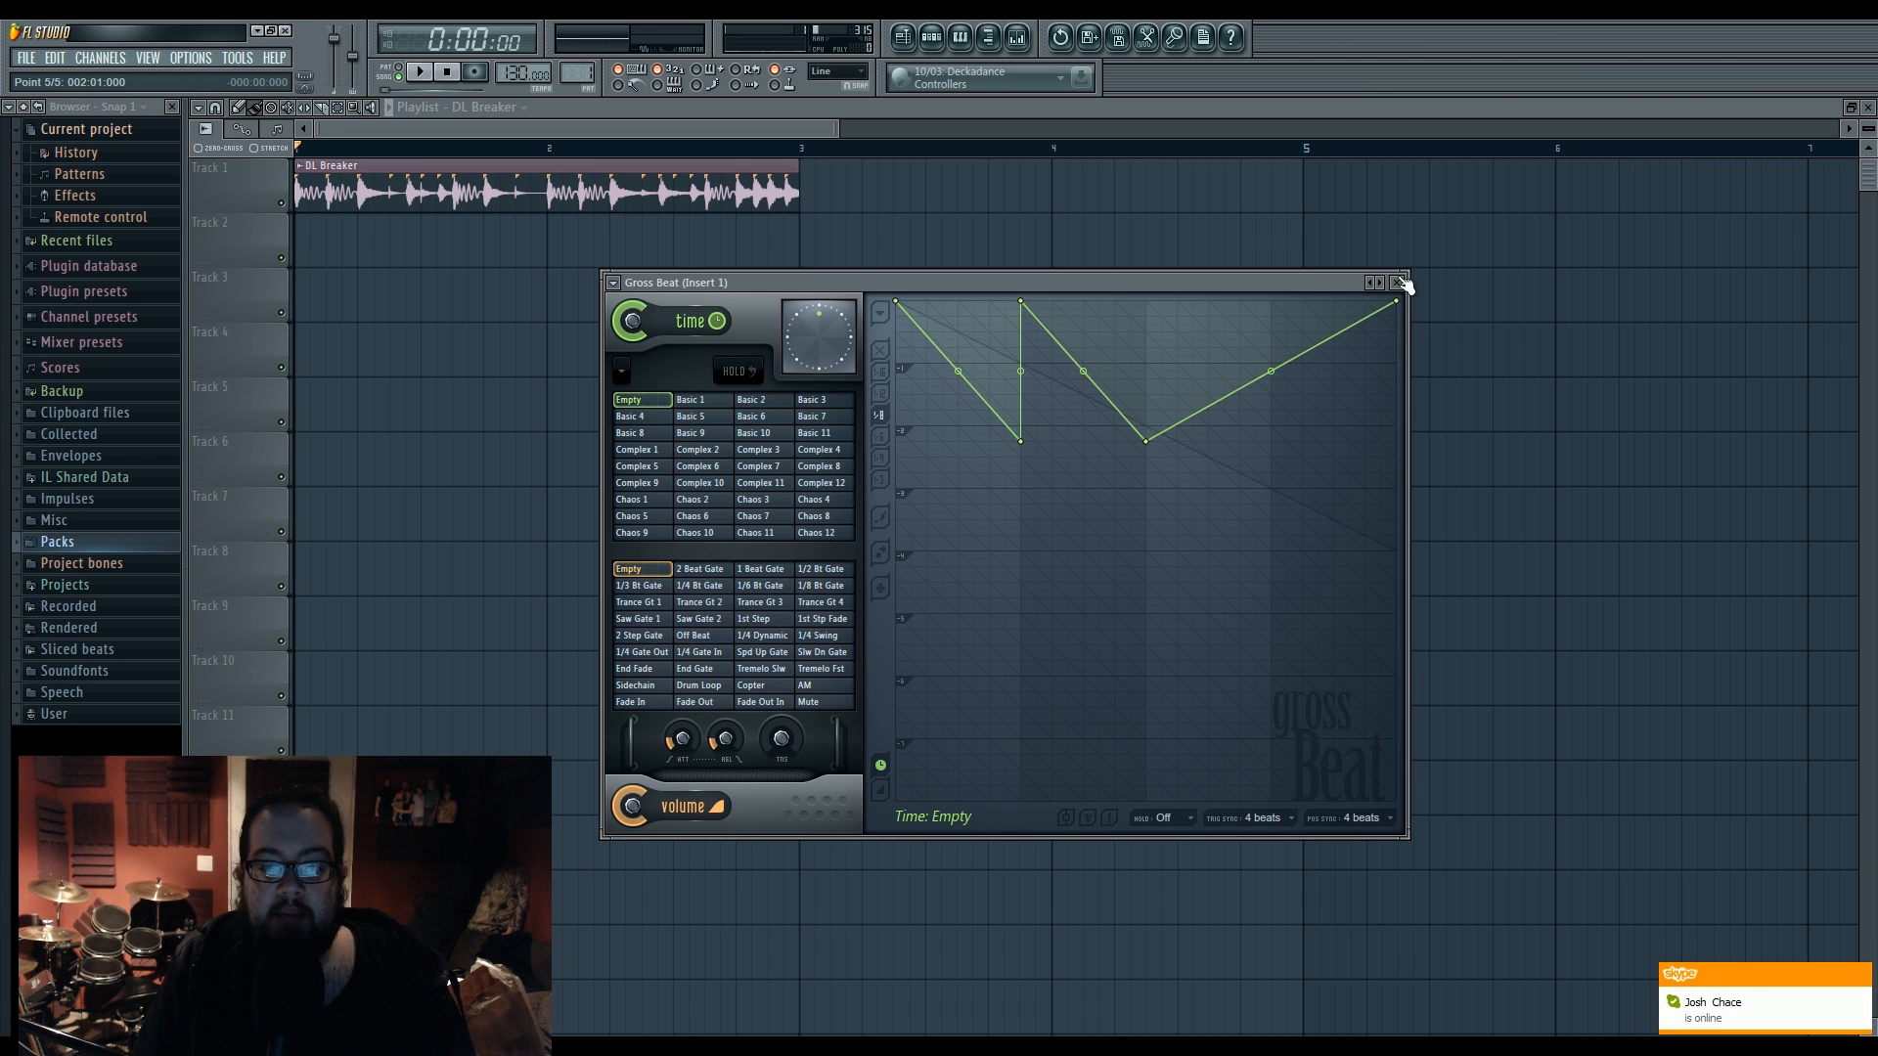
- Add a third-beat point about a sixth down the graph, lower the end point to the same level, and audition the held section
{"action": "left_click", "coordinate": [1146, 388]}
{"action": "left_click_drag", "start_coordinate": [1395, 301], "coordinate": [1406, 388]}
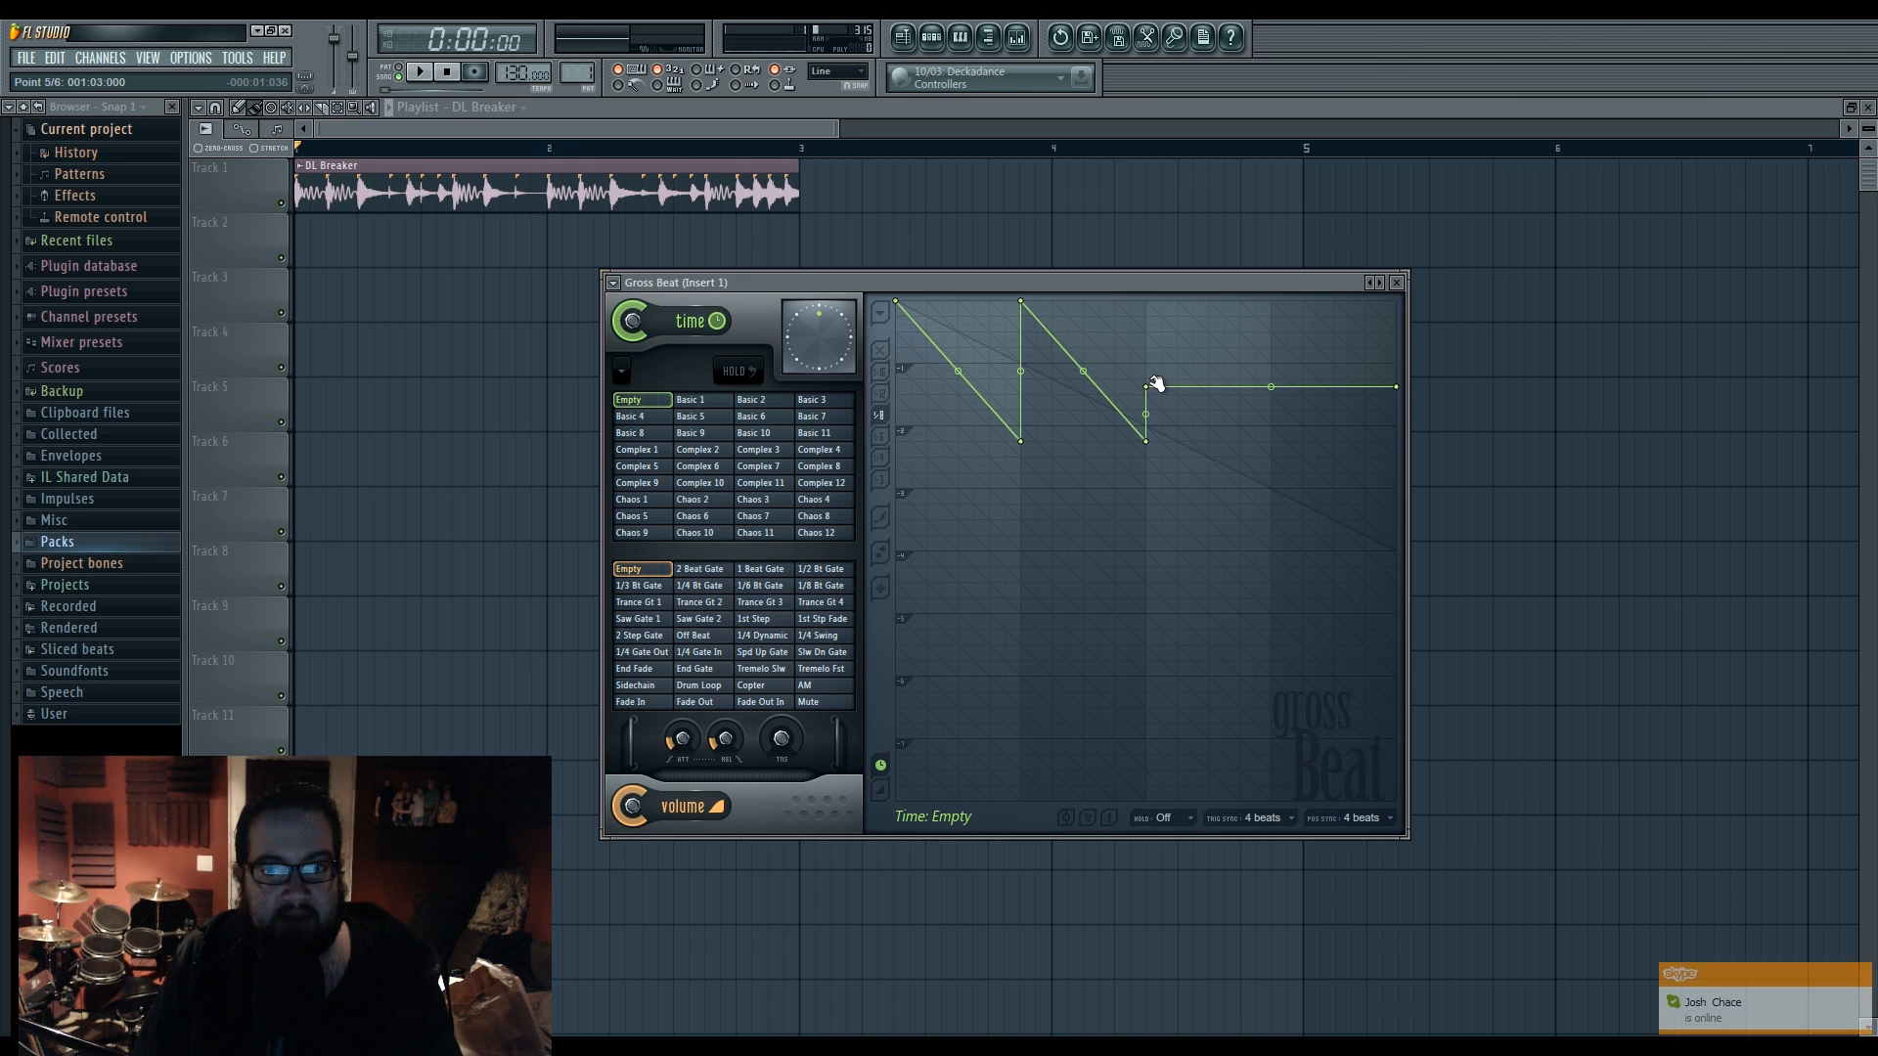
{"action": "key", "text": "space"}
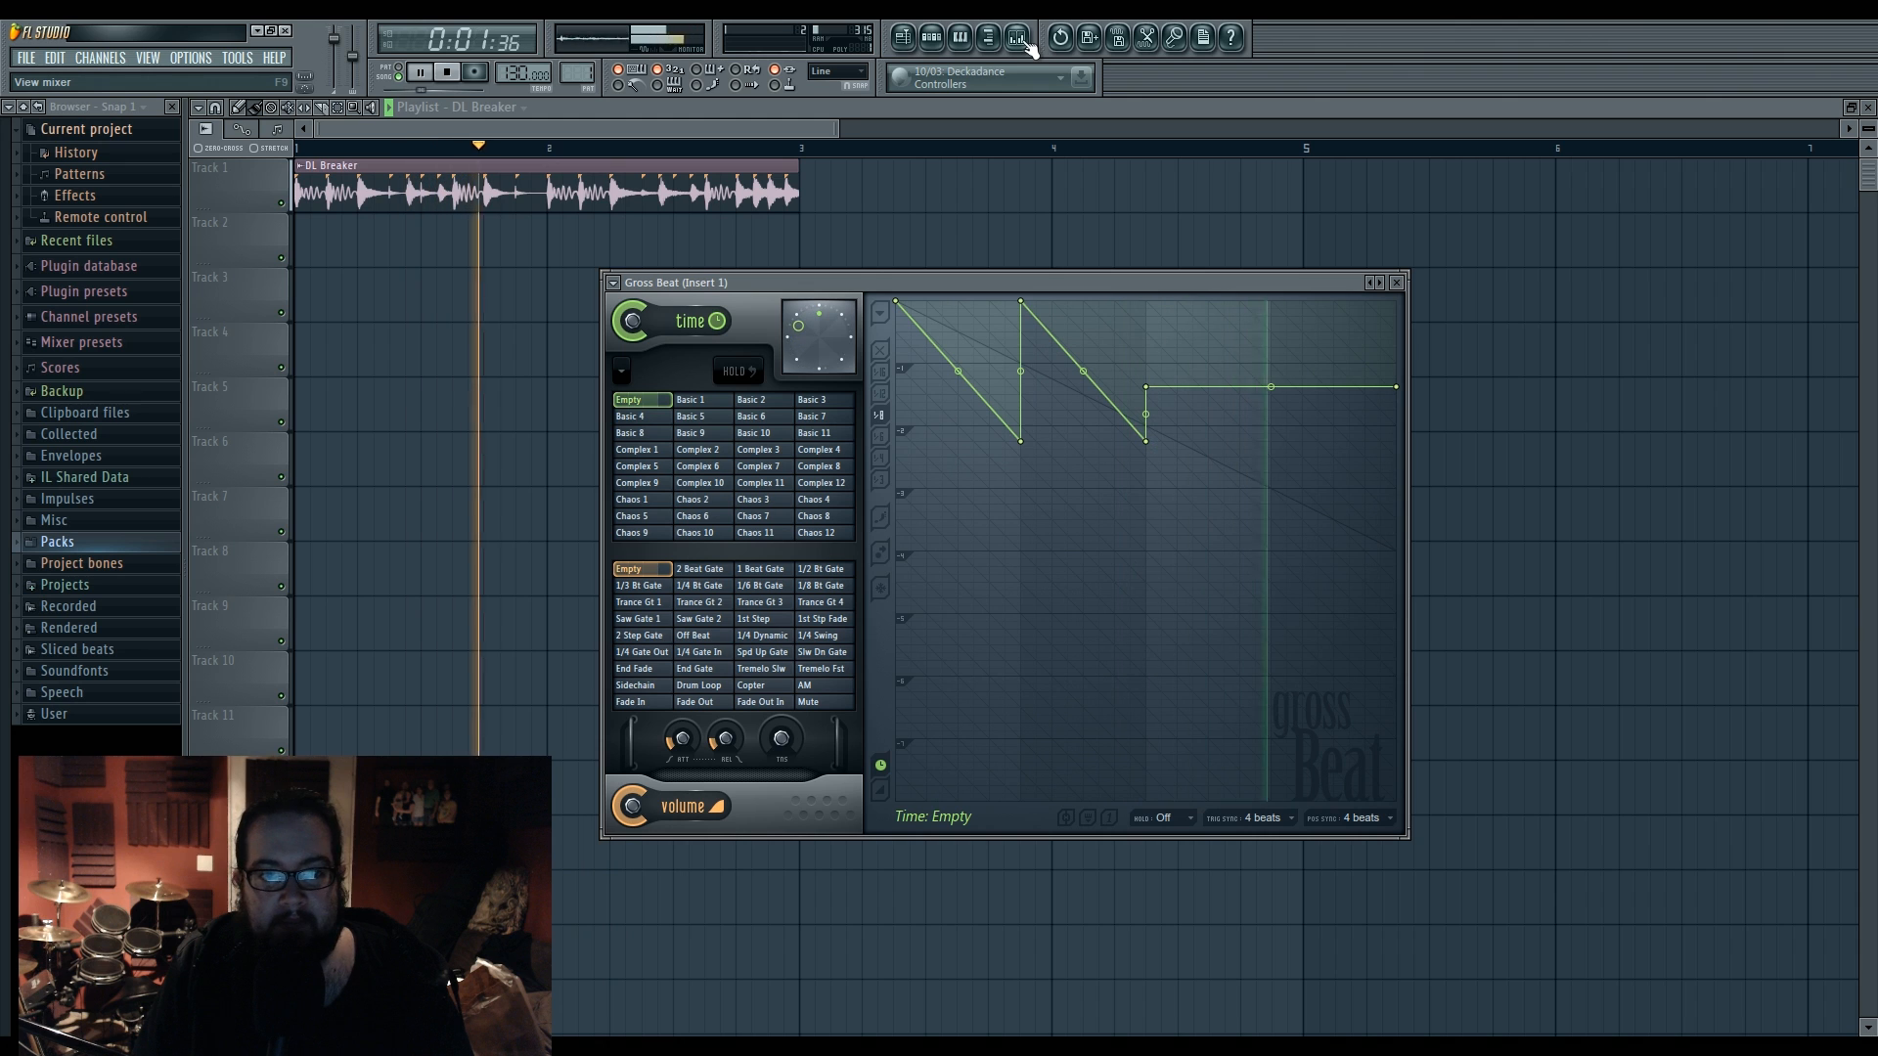
{"action": "key", "text": "space"}
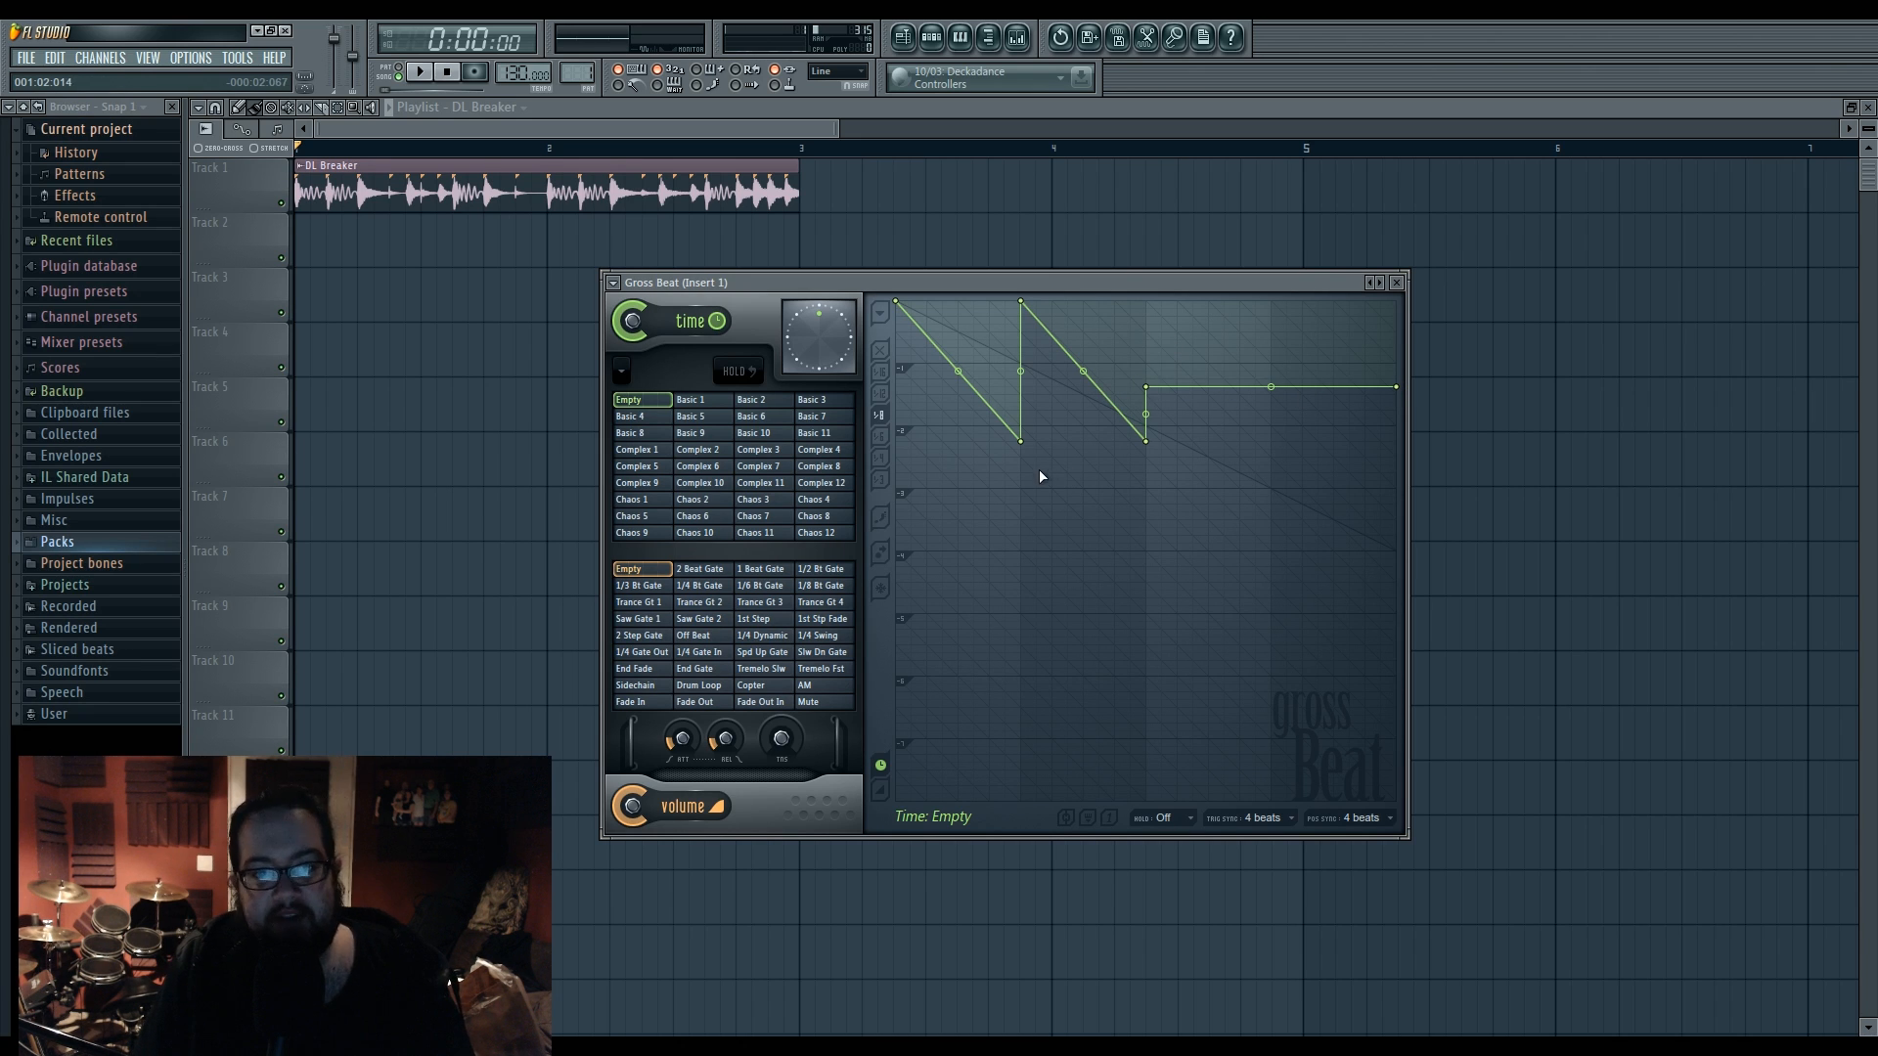
- Browse the Complex 8, 11 and 10 time presets, select Complex 12 and start playback
{"action": "left_click", "coordinate": [817, 467]}
{"action": "left_click", "coordinate": [777, 486]}
{"action": "left_click", "coordinate": [729, 485]}
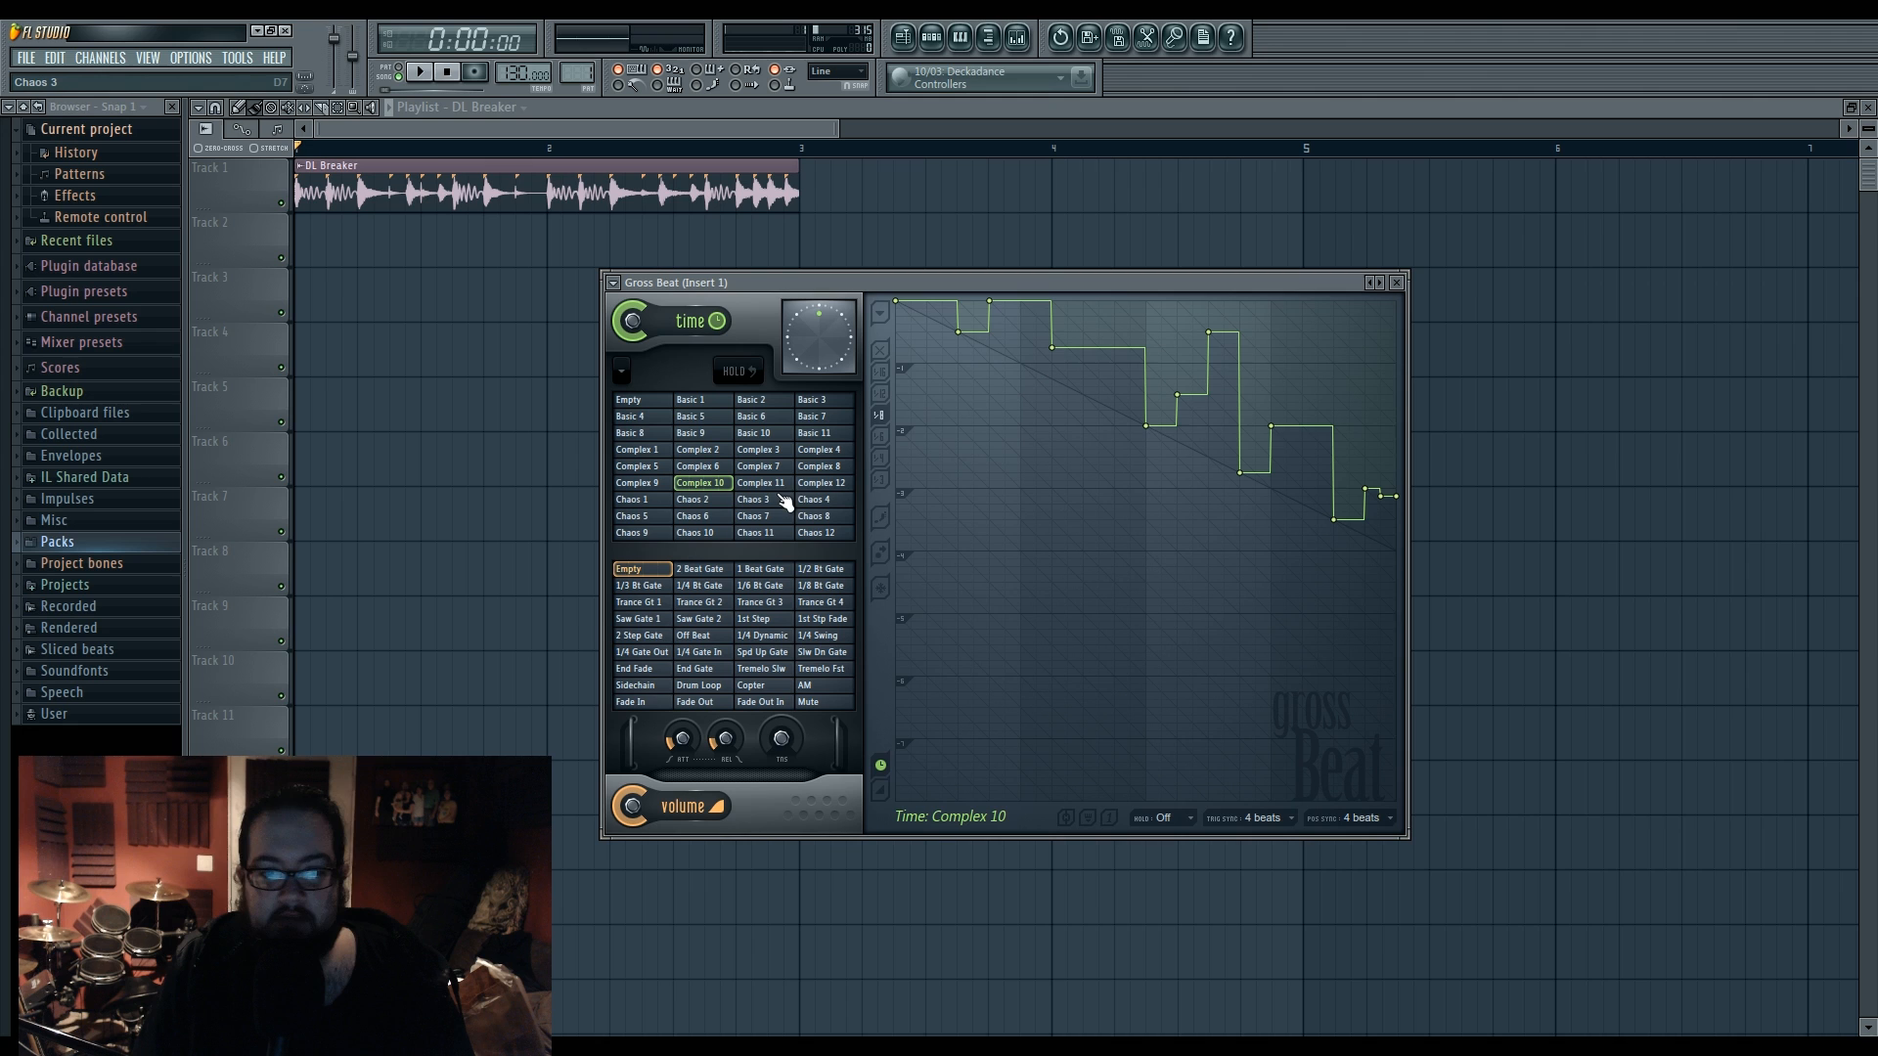
{"action": "left_click", "coordinate": [821, 484]}
{"action": "key", "text": "space"}
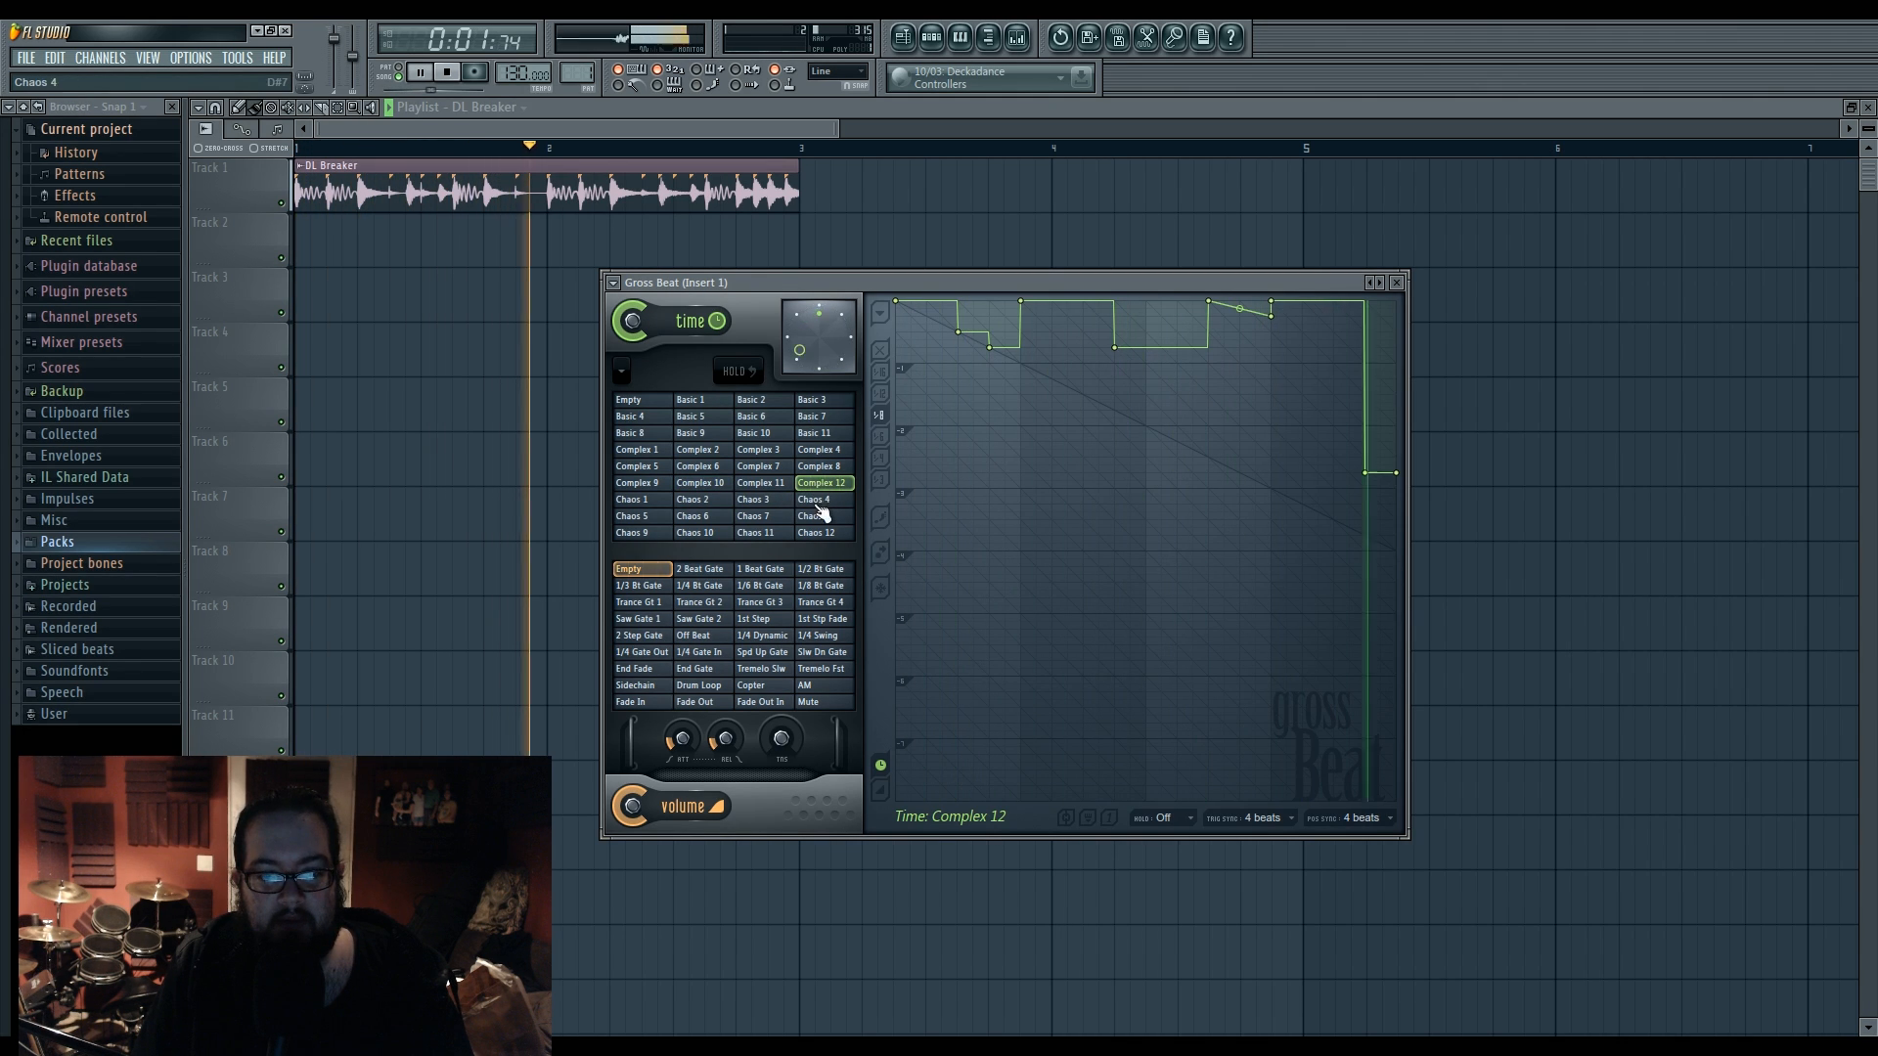
- Audition the 1st Step, Trance Gt 3, 1/8 Bt Gate and Trance Gt 2 volume presets over the Complex 12 time preset
{"action": "left_click", "coordinate": [767, 622]}
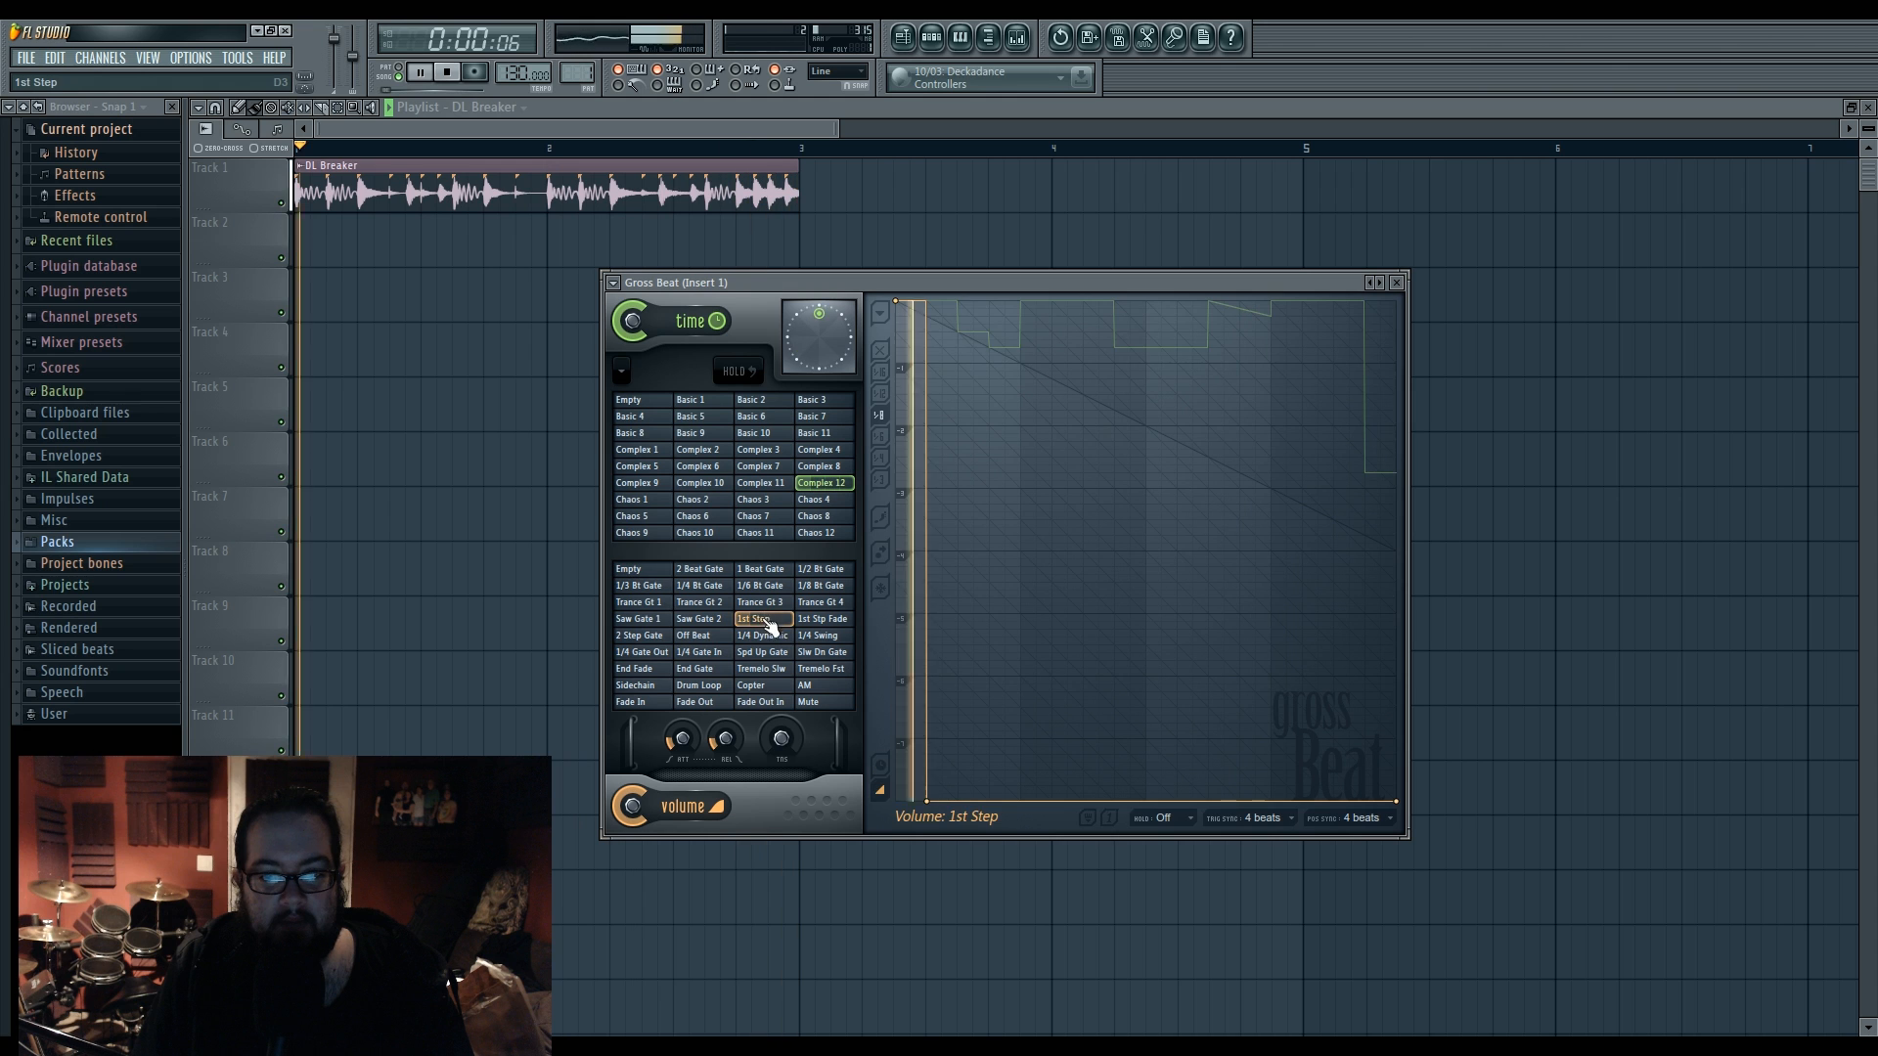
{"action": "left_click", "coordinate": [769, 604]}
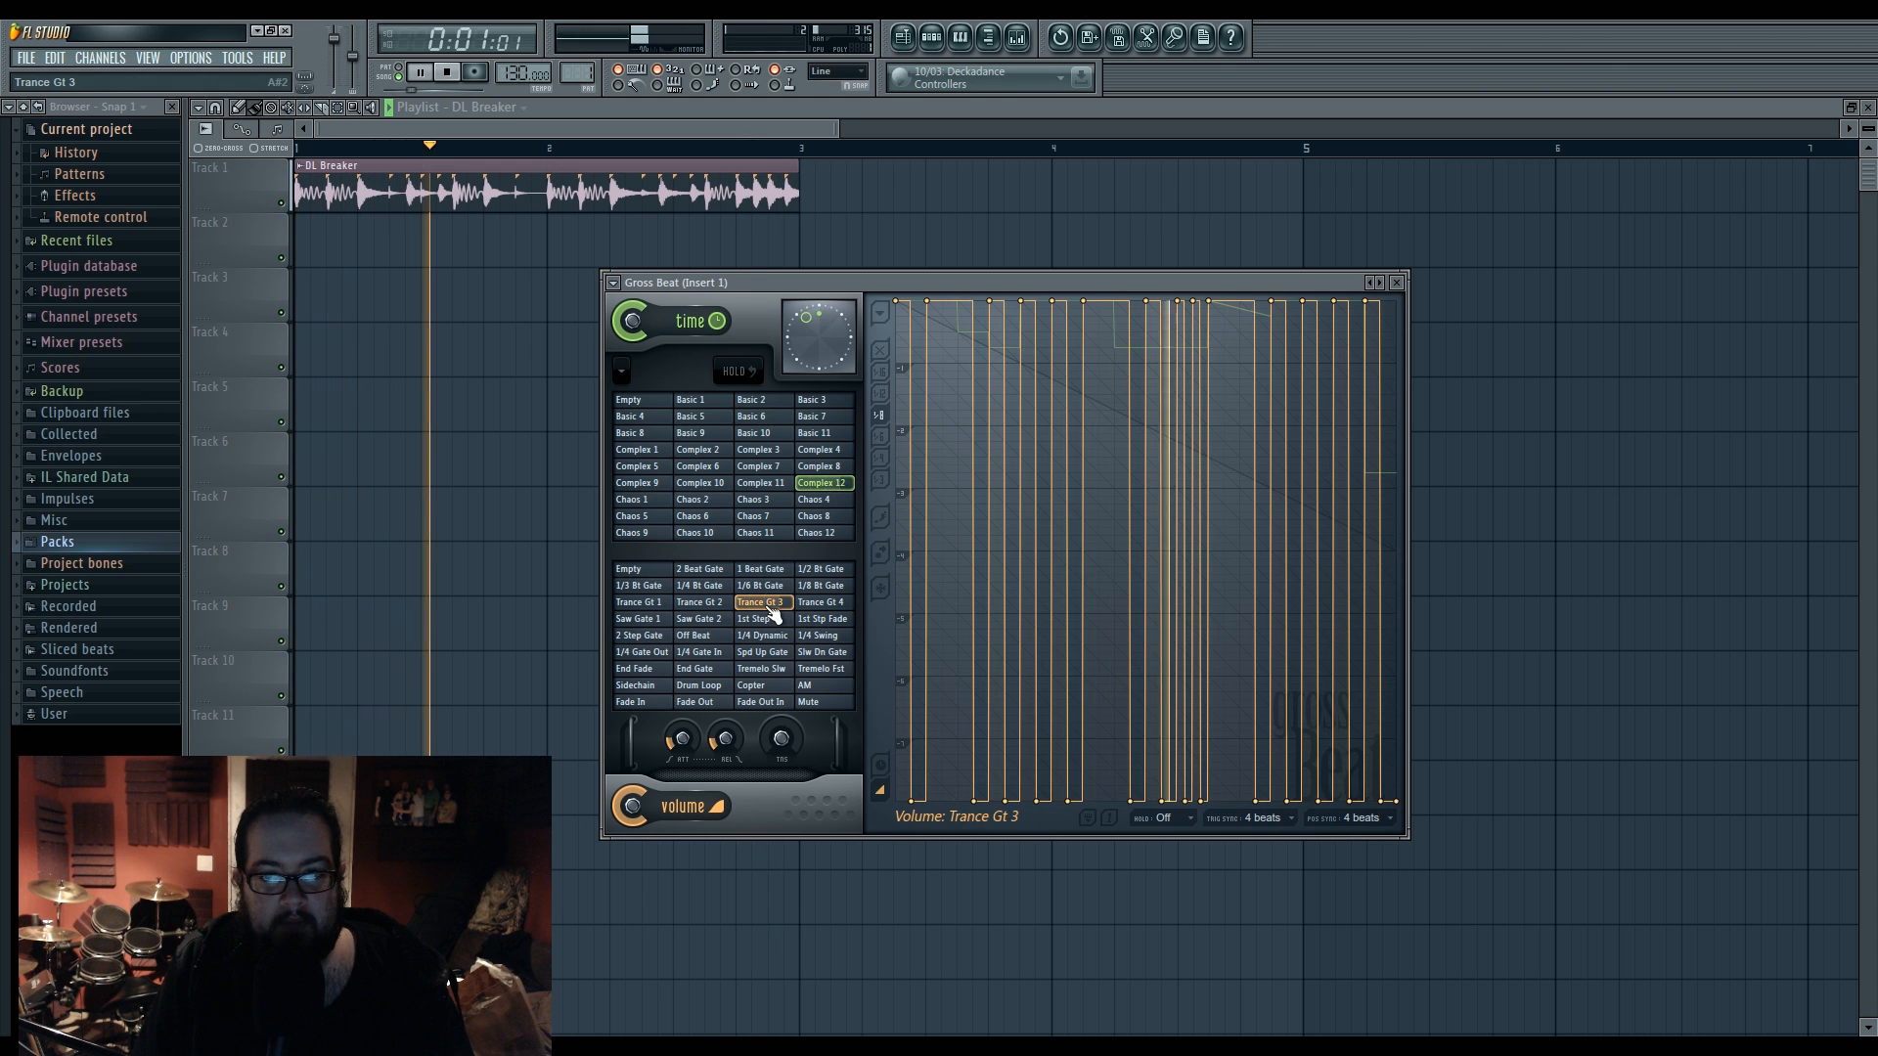
{"action": "left_click", "coordinate": [812, 587]}
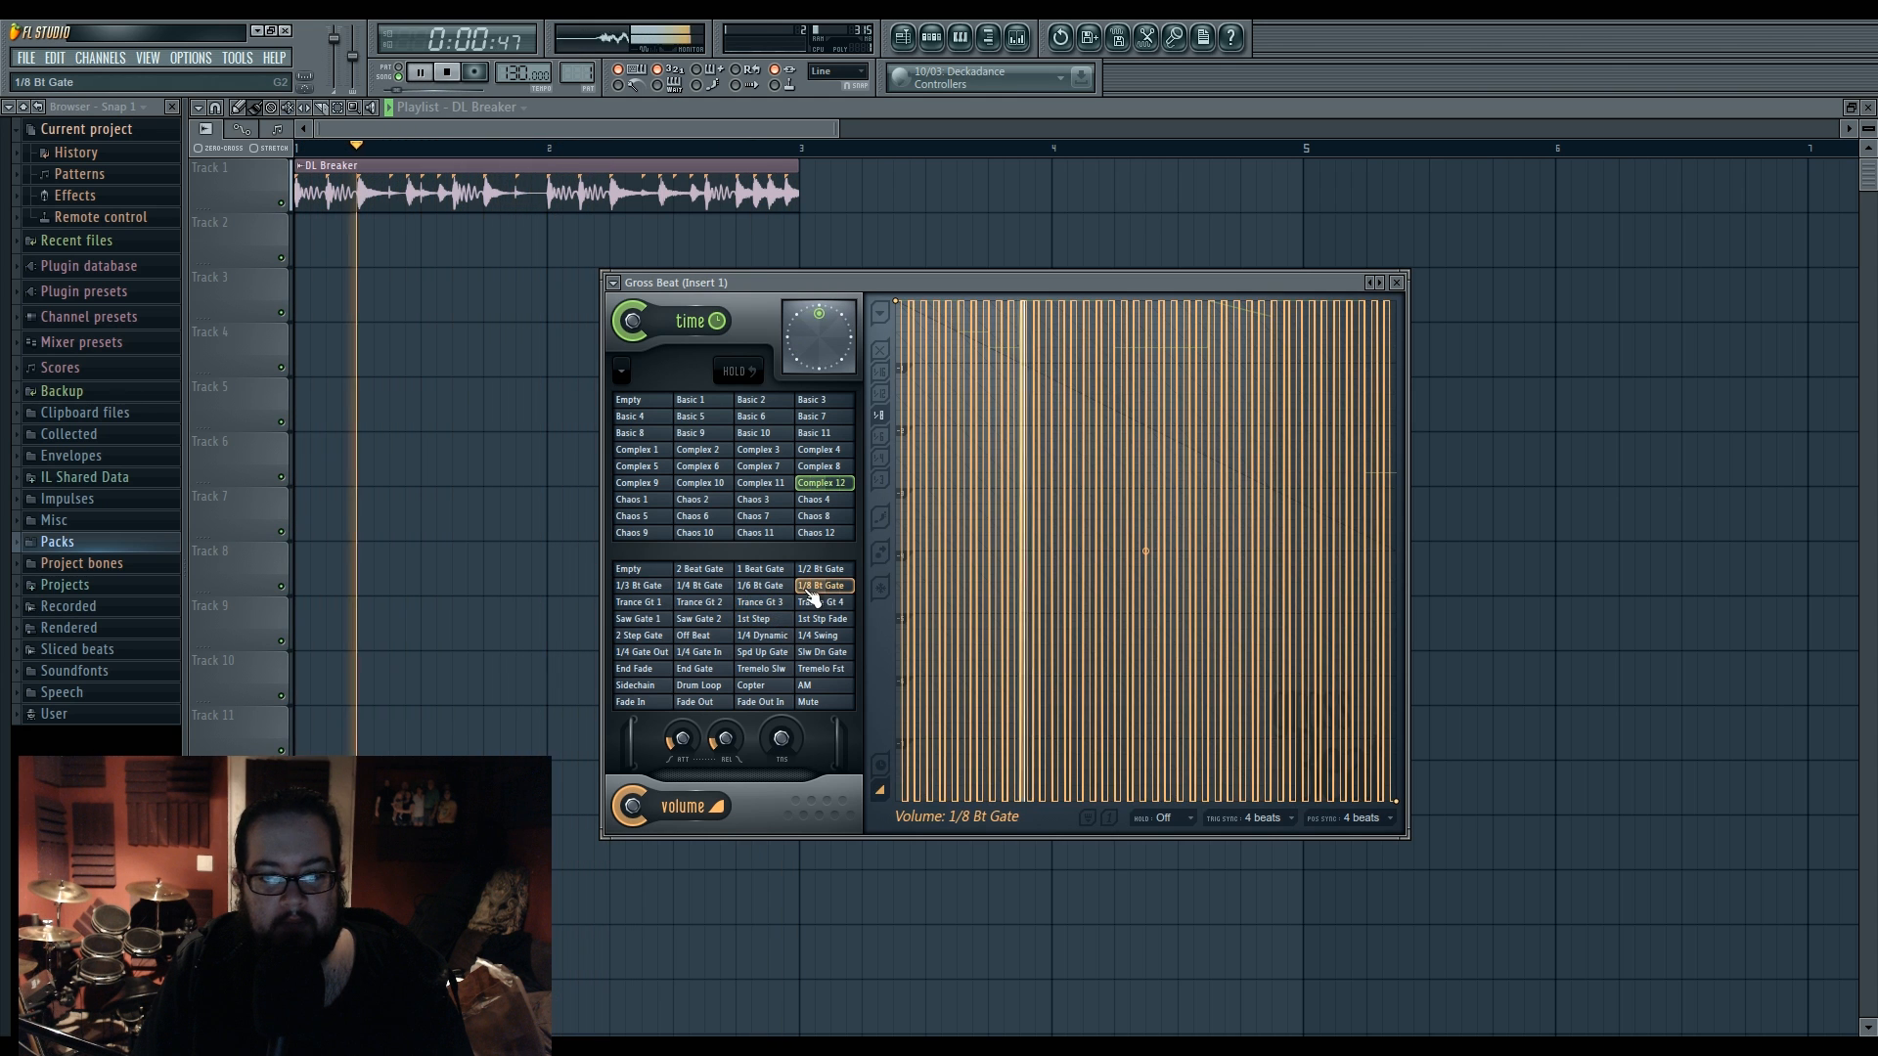
{"action": "left_click", "coordinate": [717, 607]}
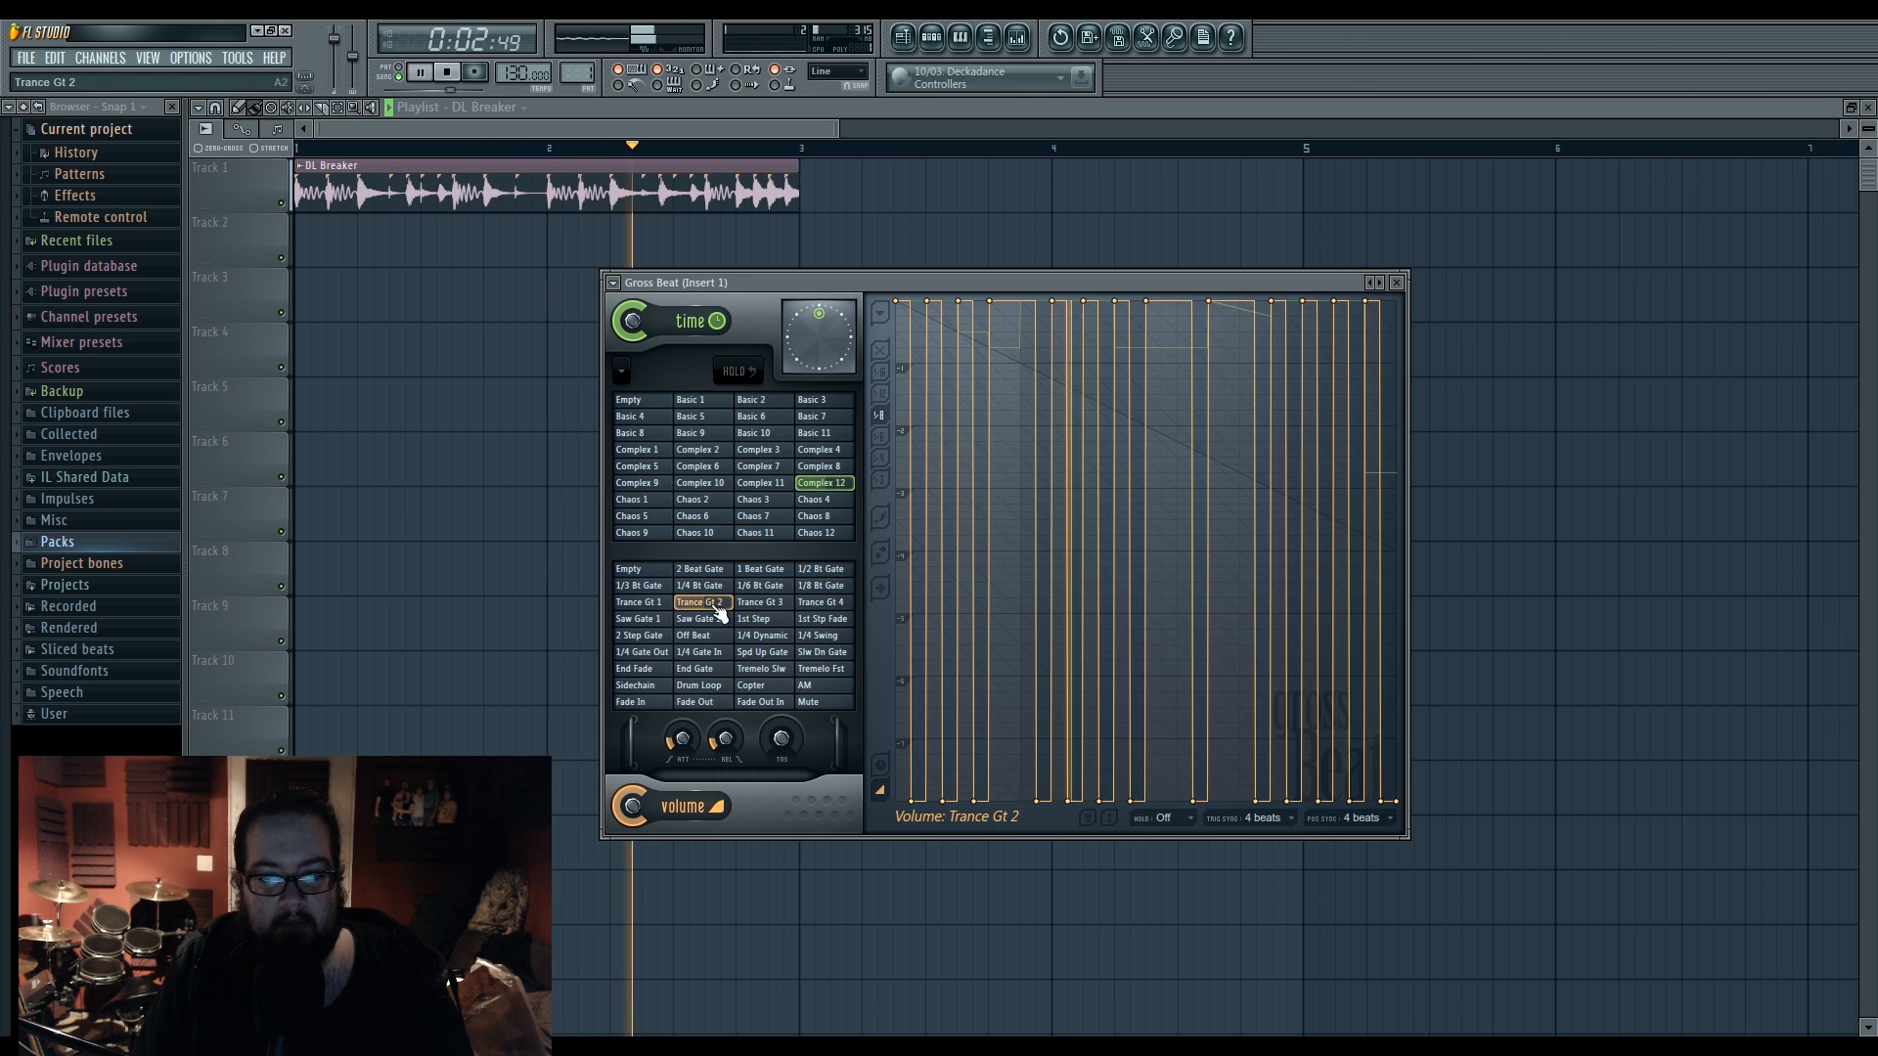
- Select the Sidechain volume preset, restart the loop to audition it, and stop playback
{"action": "left_click", "coordinate": [669, 686]}
{"action": "key", "text": "space"}
{"action": "key", "text": "space"}
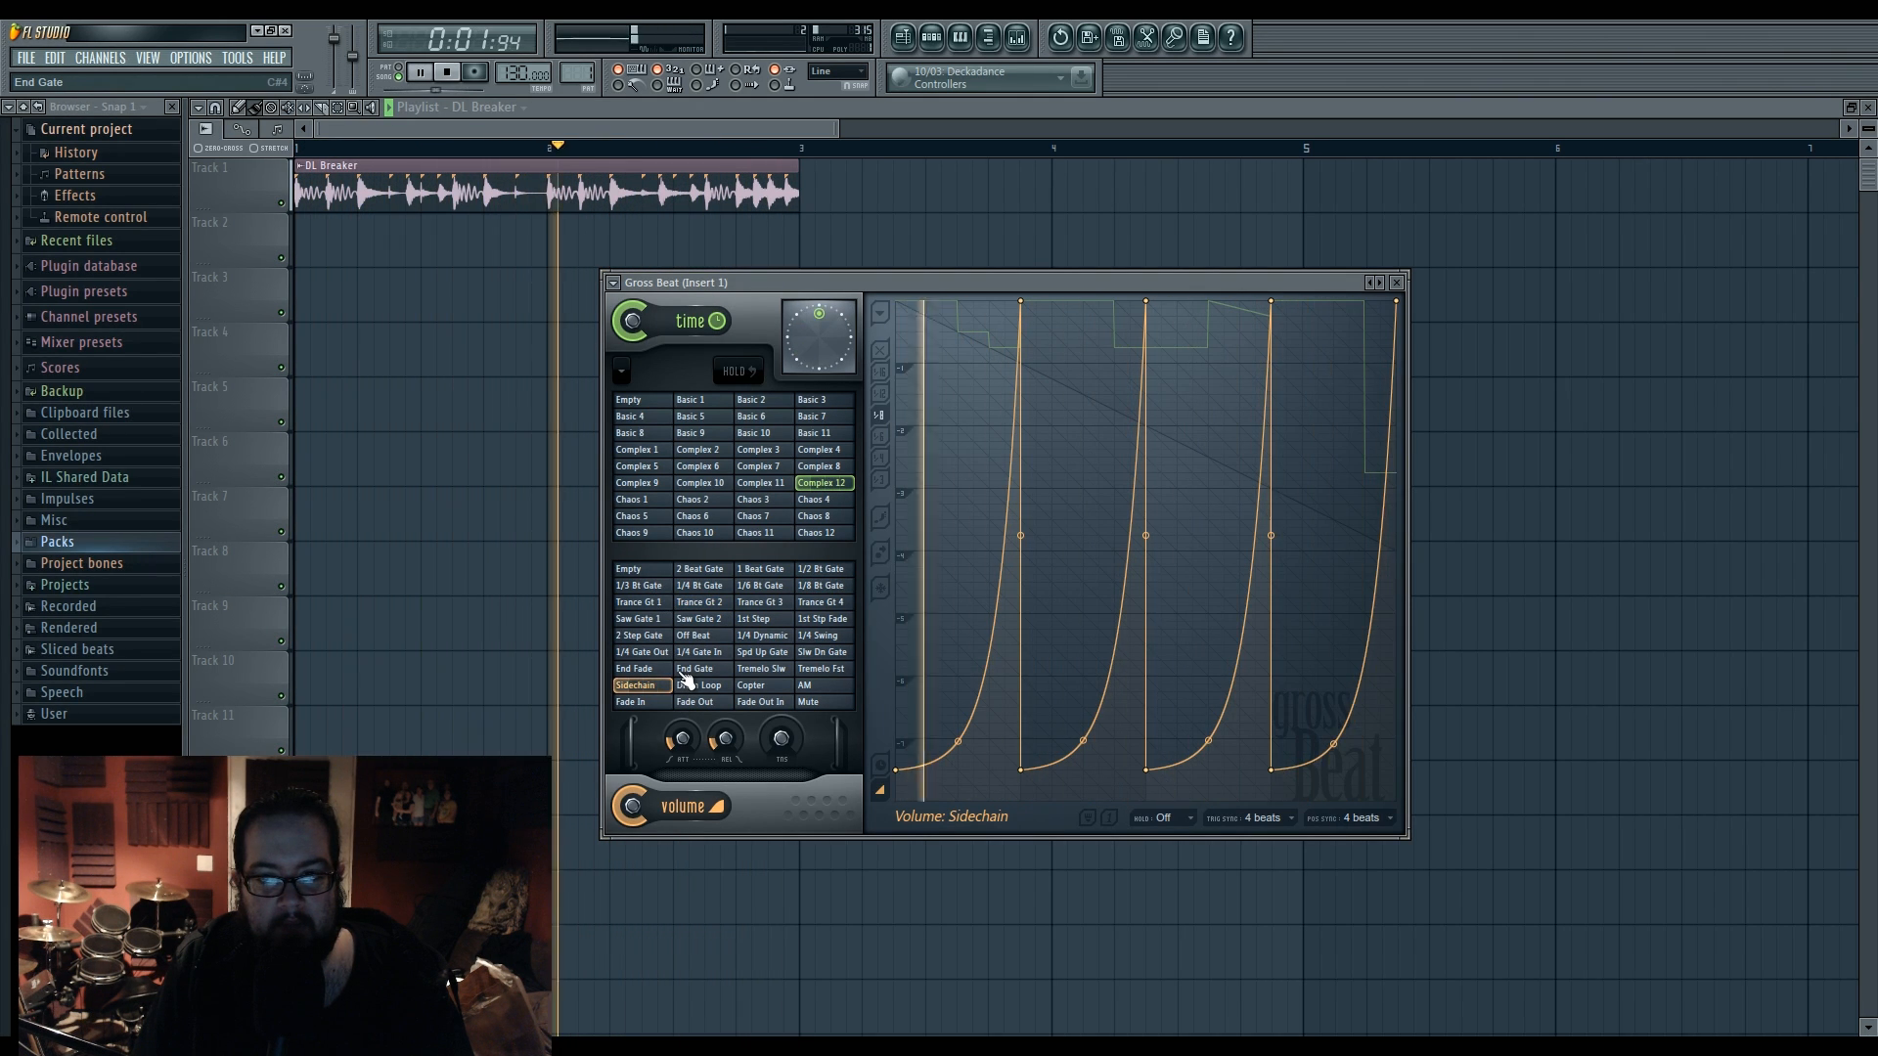
{"action": "key", "text": "space"}
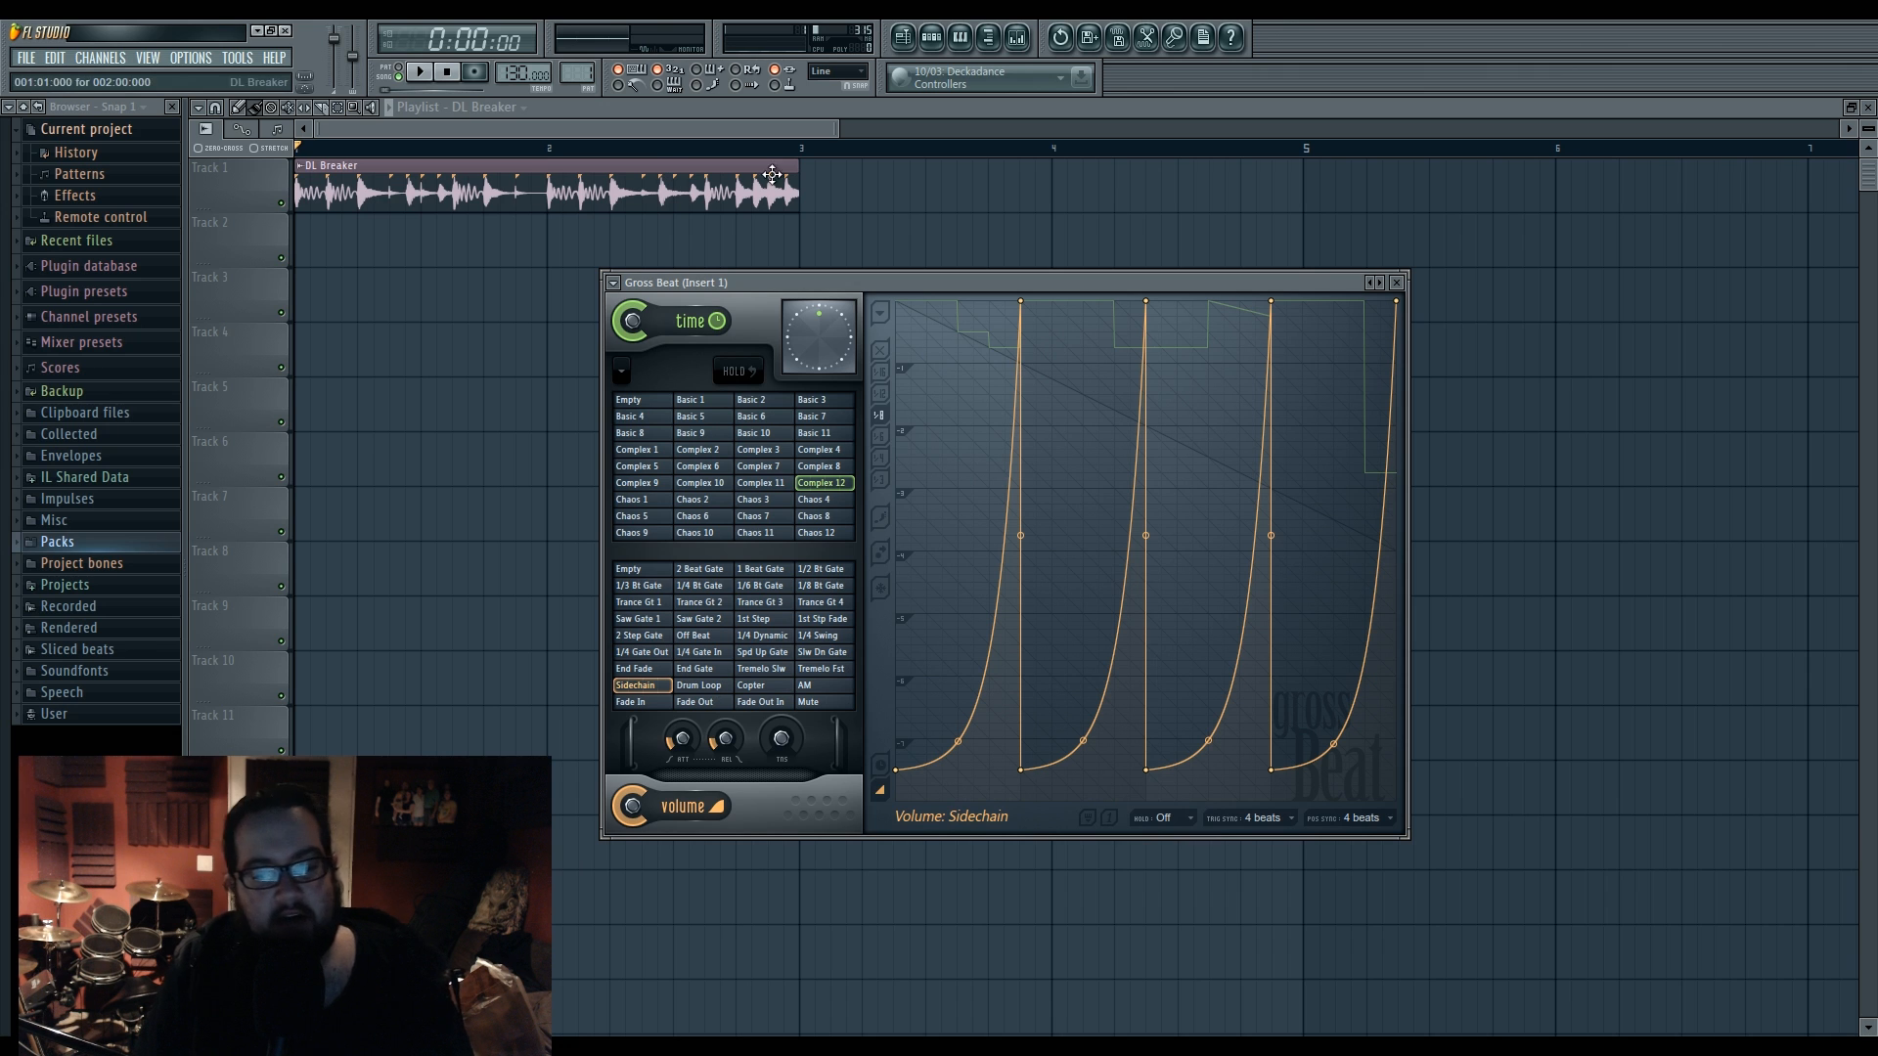
- Open the mixer and replace Gross Beat in the first effect slot of Insert 1 with a fresh instance of Gross Beat
{"action": "left_click_drag", "start_coordinate": [749, 279], "coordinate": [702, 265]}
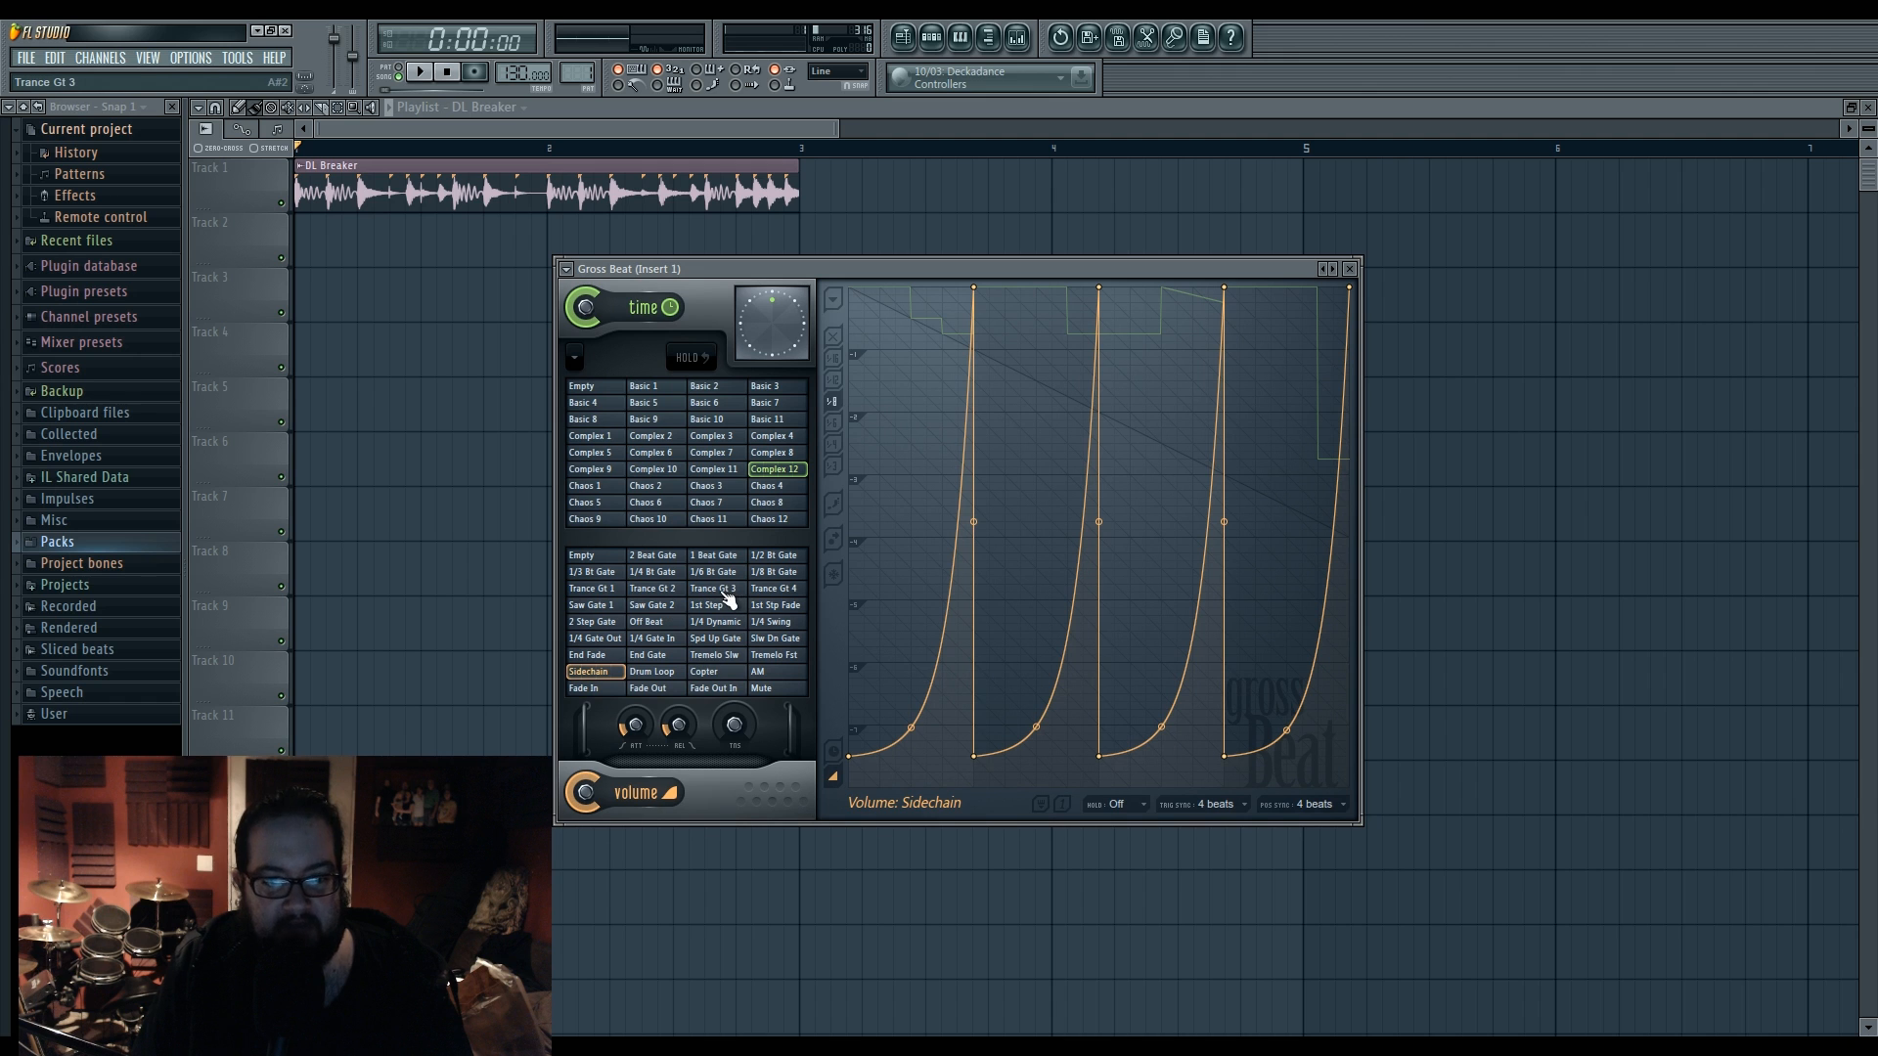
{"action": "left_click_drag", "start_coordinate": [1054, 261], "coordinate": [1061, 250]}
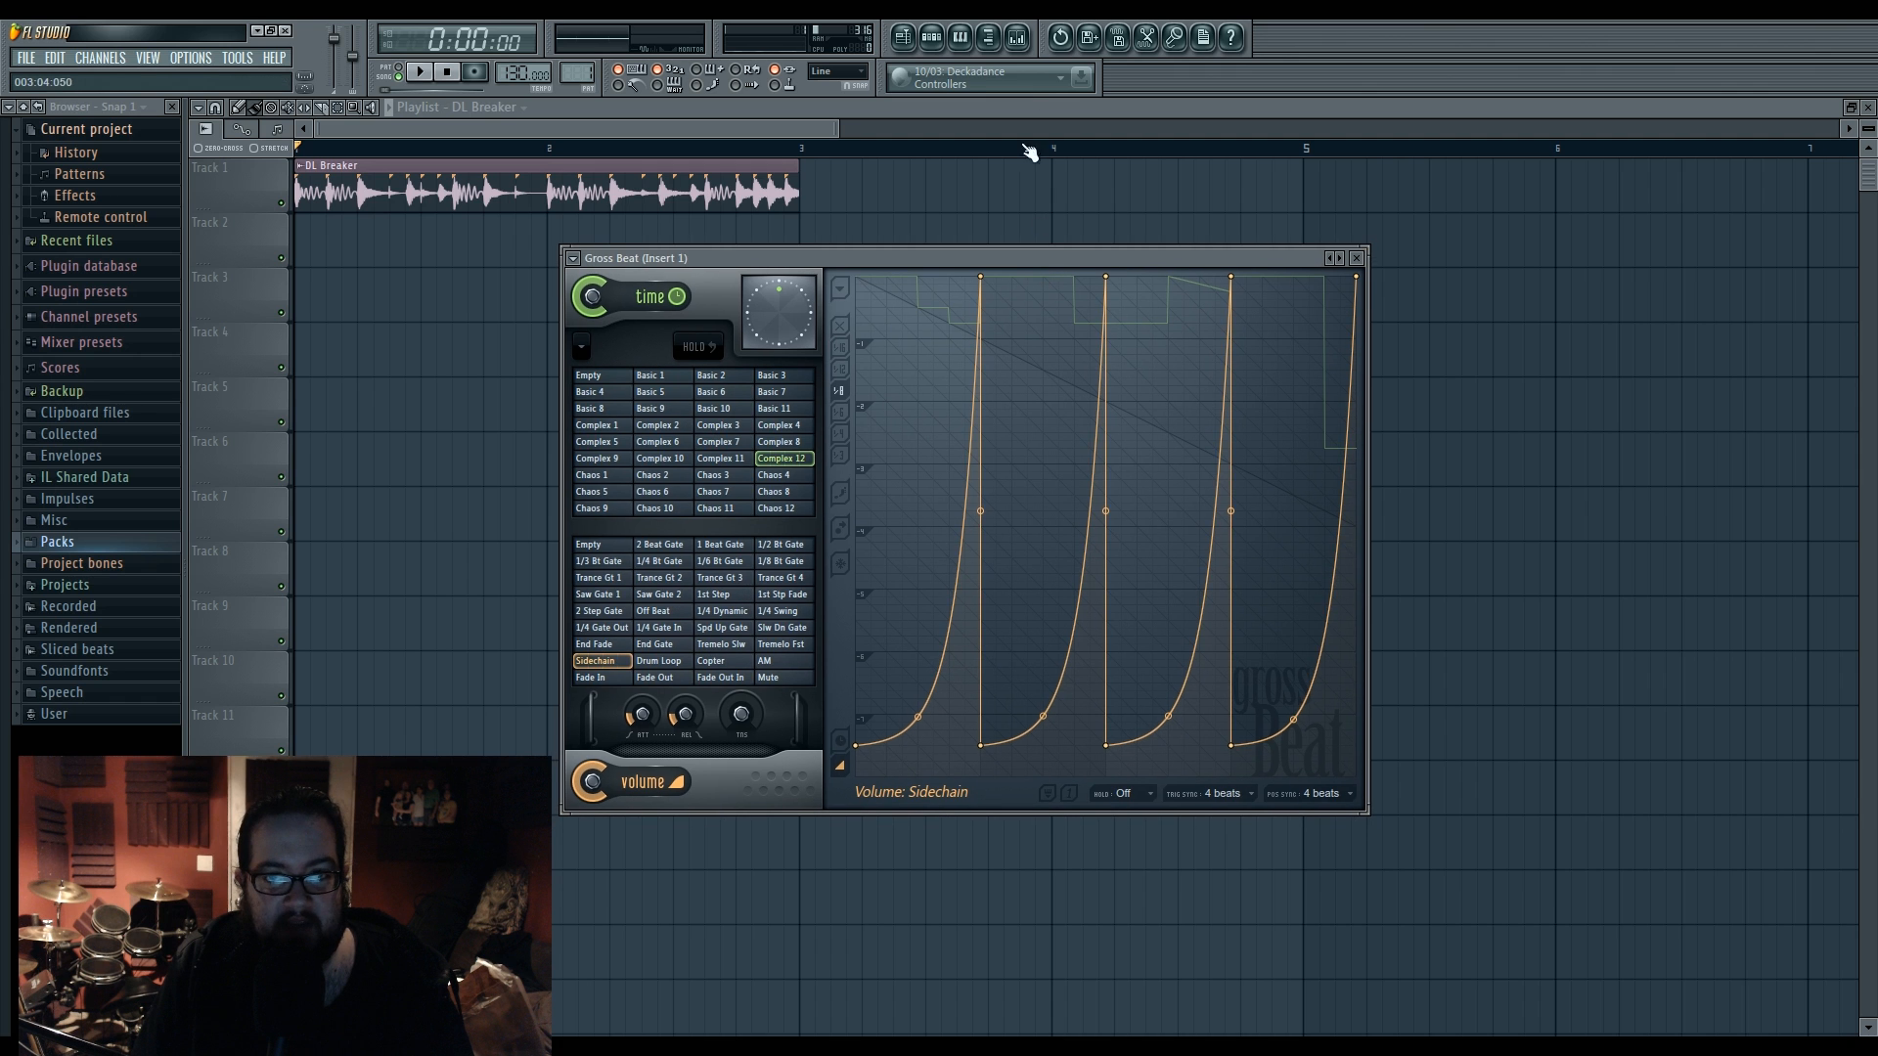
{"action": "left_click", "coordinate": [1018, 37]}
{"action": "left_click", "coordinate": [1504, 463]}
{"action": "mouse_move", "coordinate": [1510, 484]}
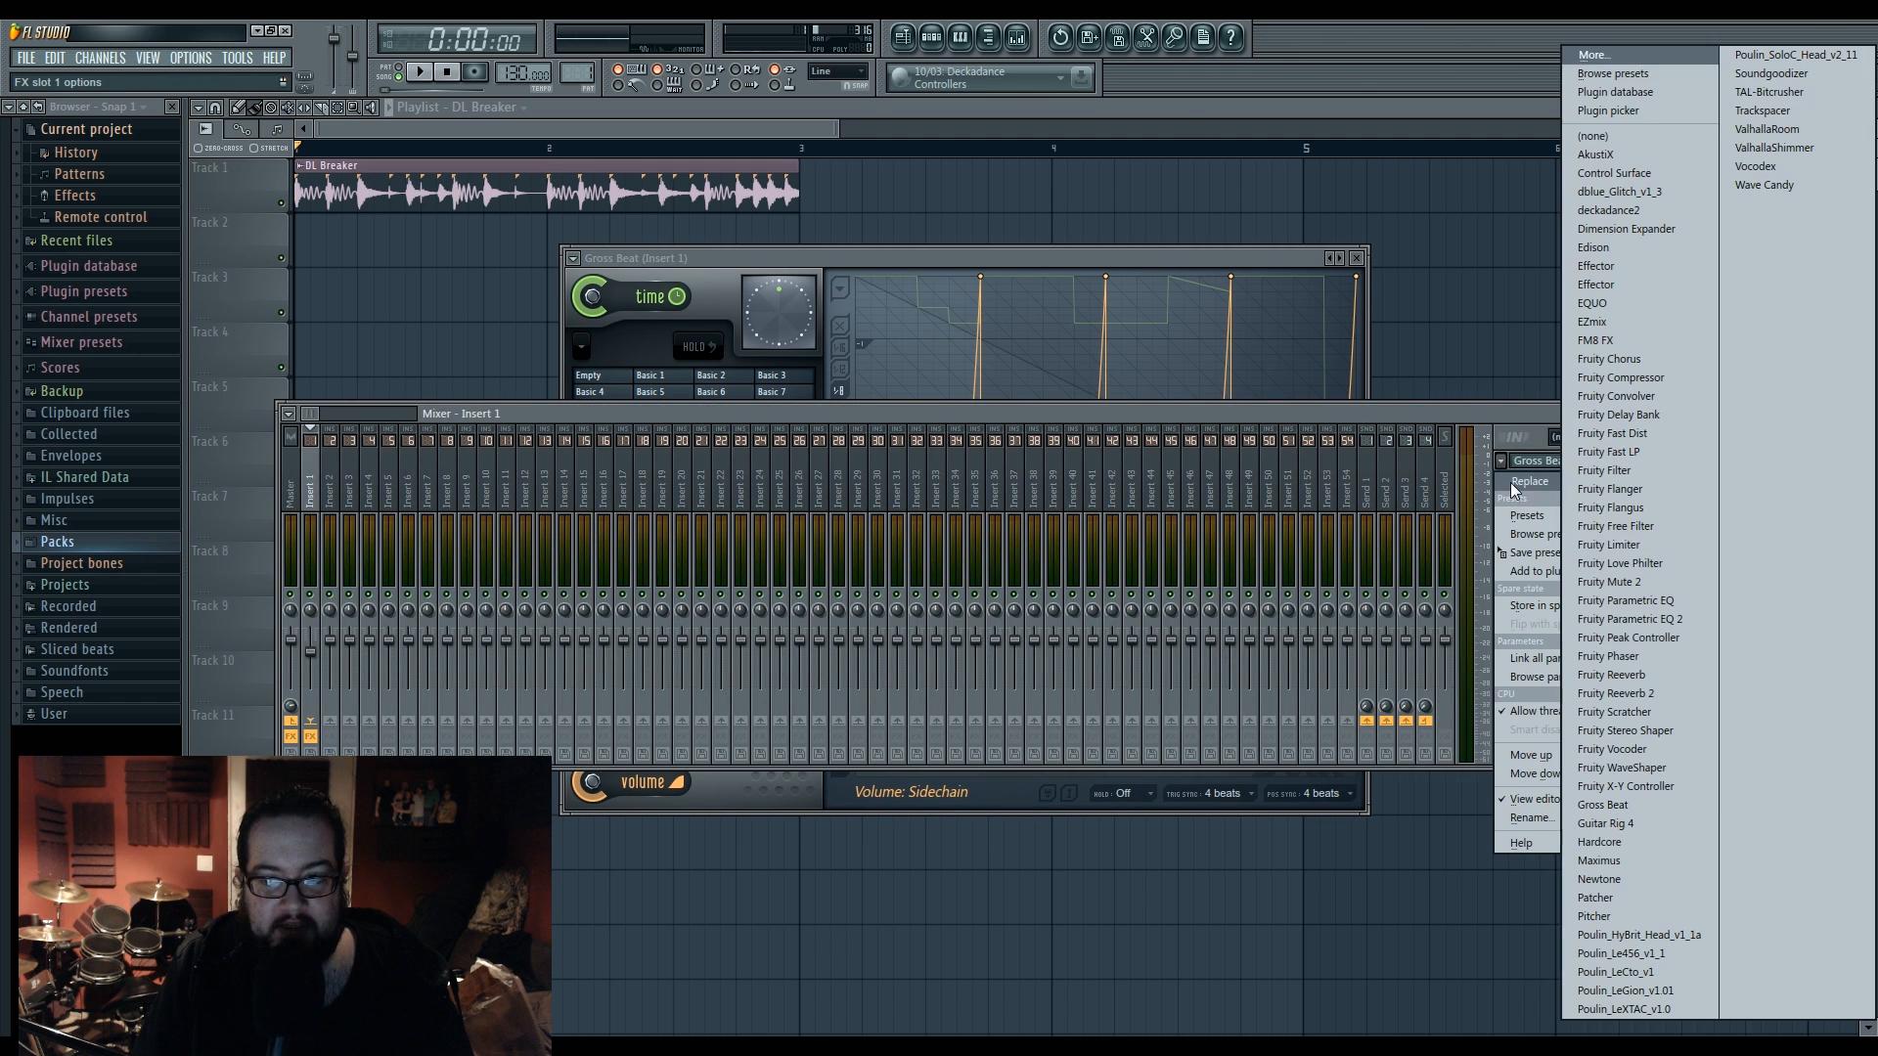
{"action": "left_click", "coordinate": [1612, 784]}
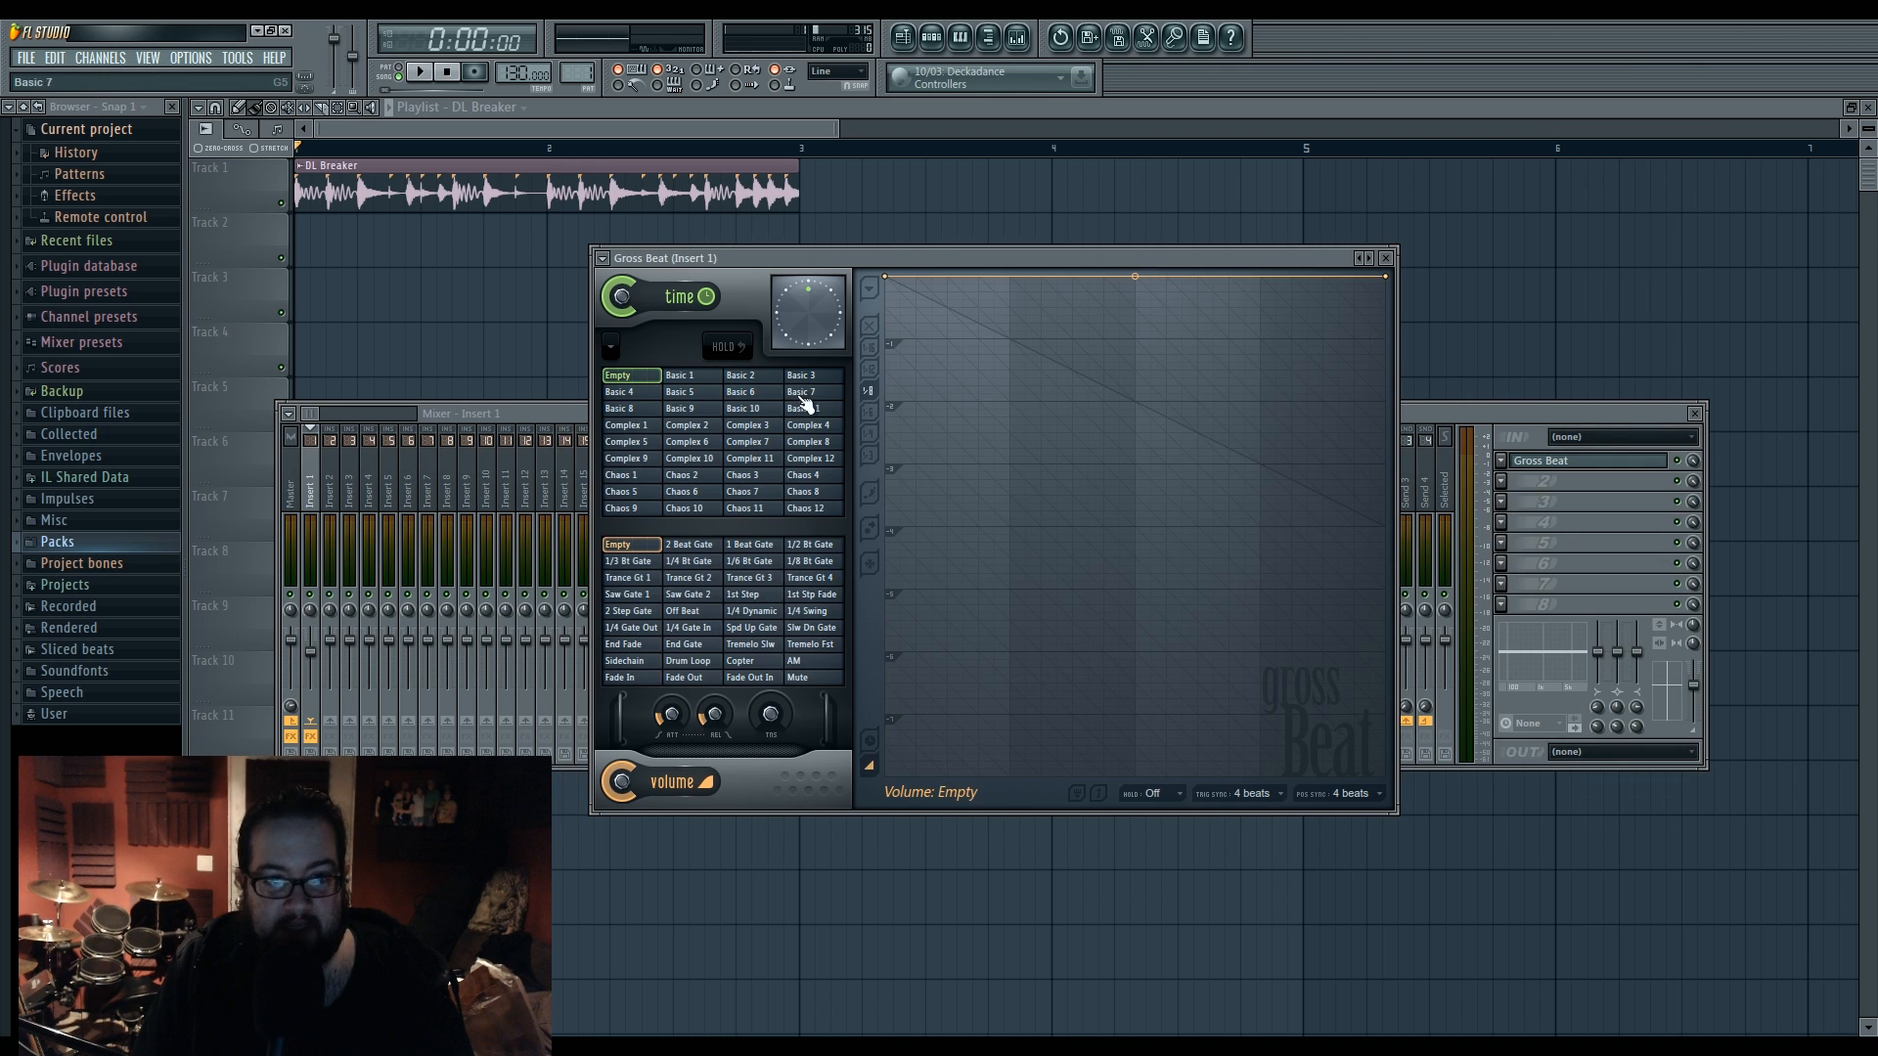
- Load Gross Beat's Default preset and move the plugin window higher, clear of the mixer's effect slots
{"action": "left_click", "coordinate": [600, 258]}
{"action": "mouse_move", "coordinate": [618, 309]}
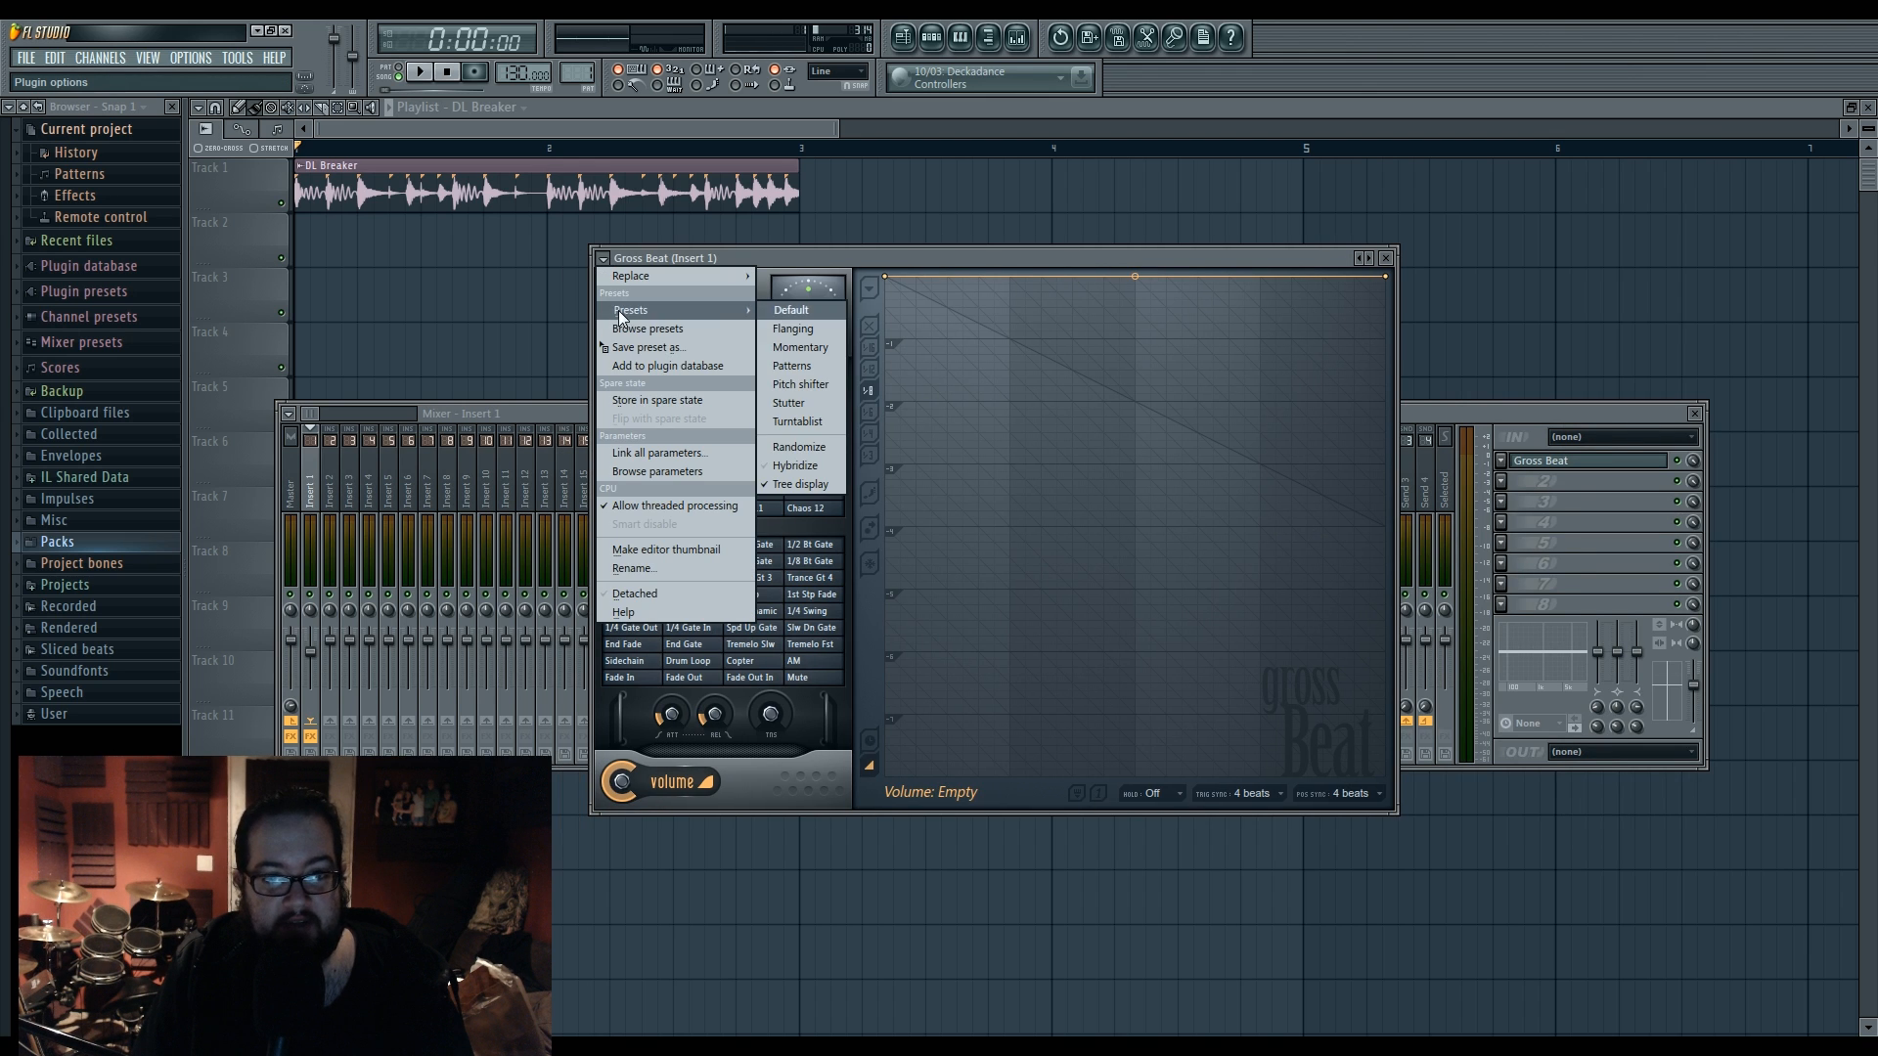
{"action": "left_click", "coordinate": [831, 311]}
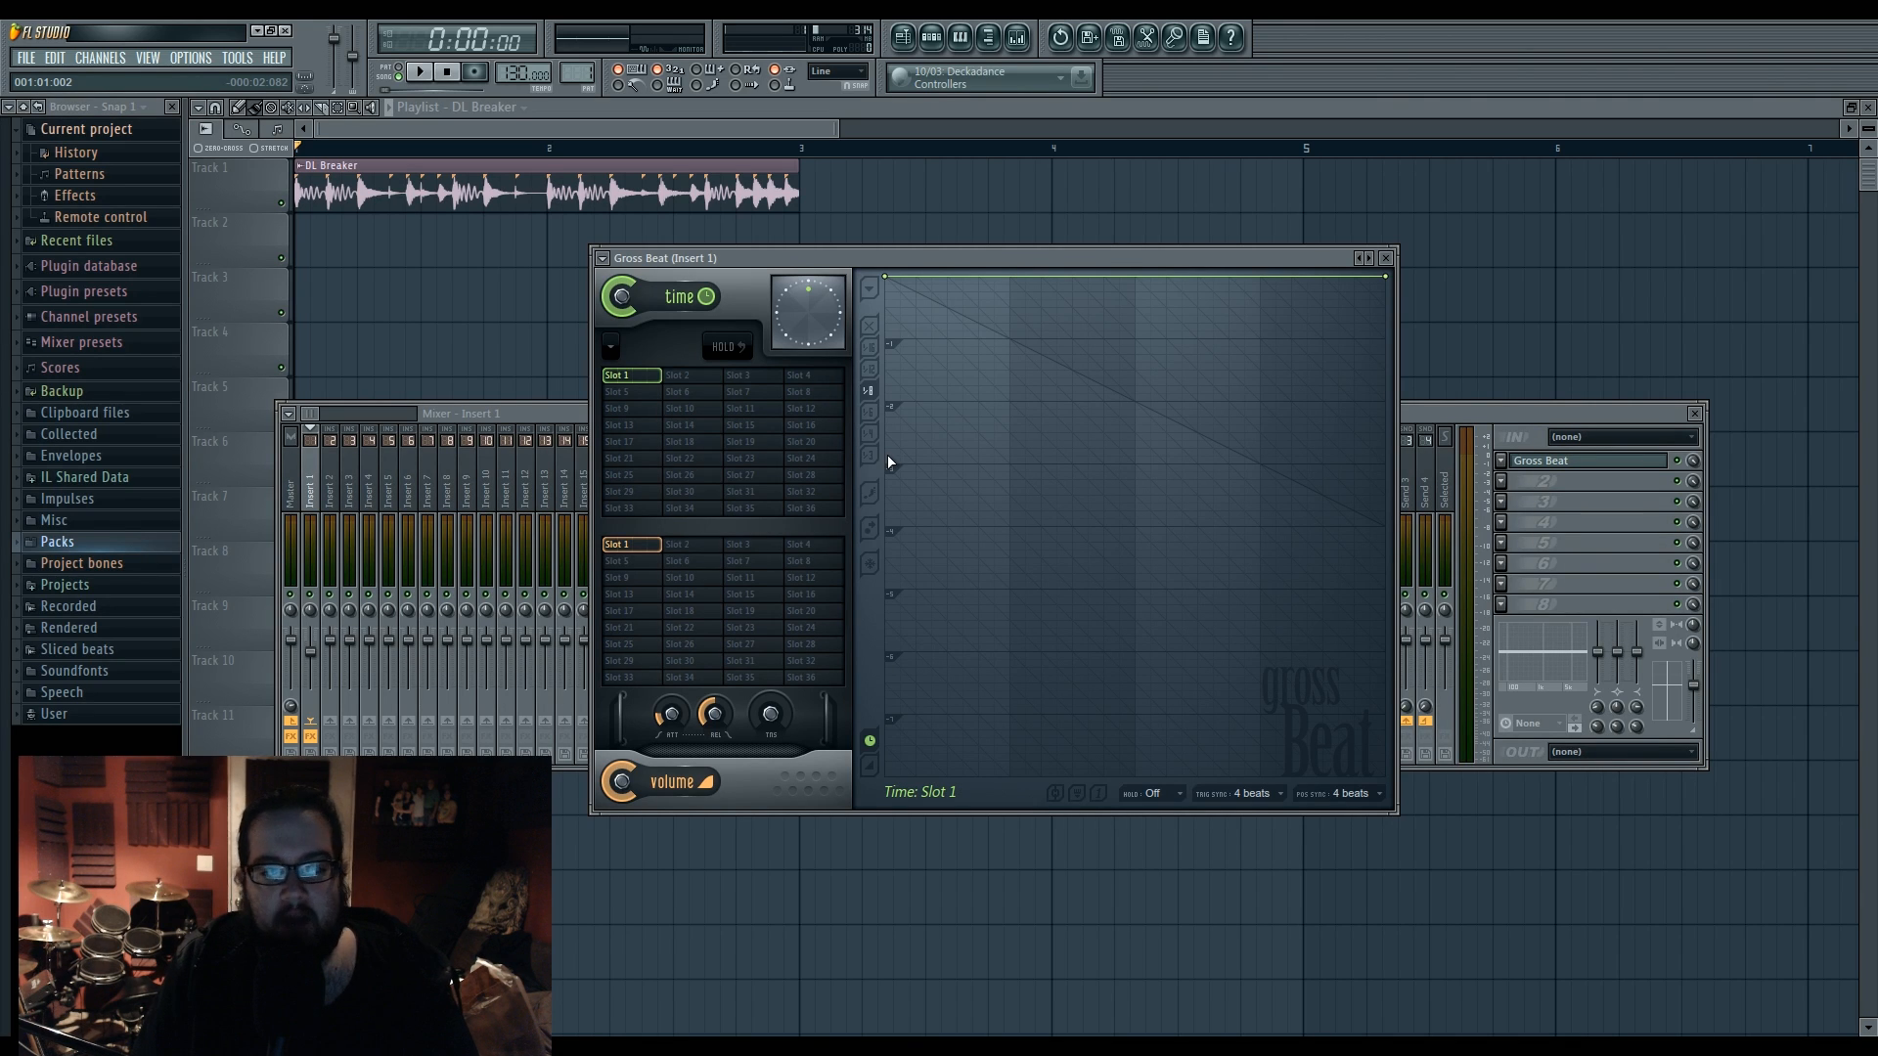
{"action": "left_click_drag", "start_coordinate": [924, 259], "coordinate": [830, 194]}
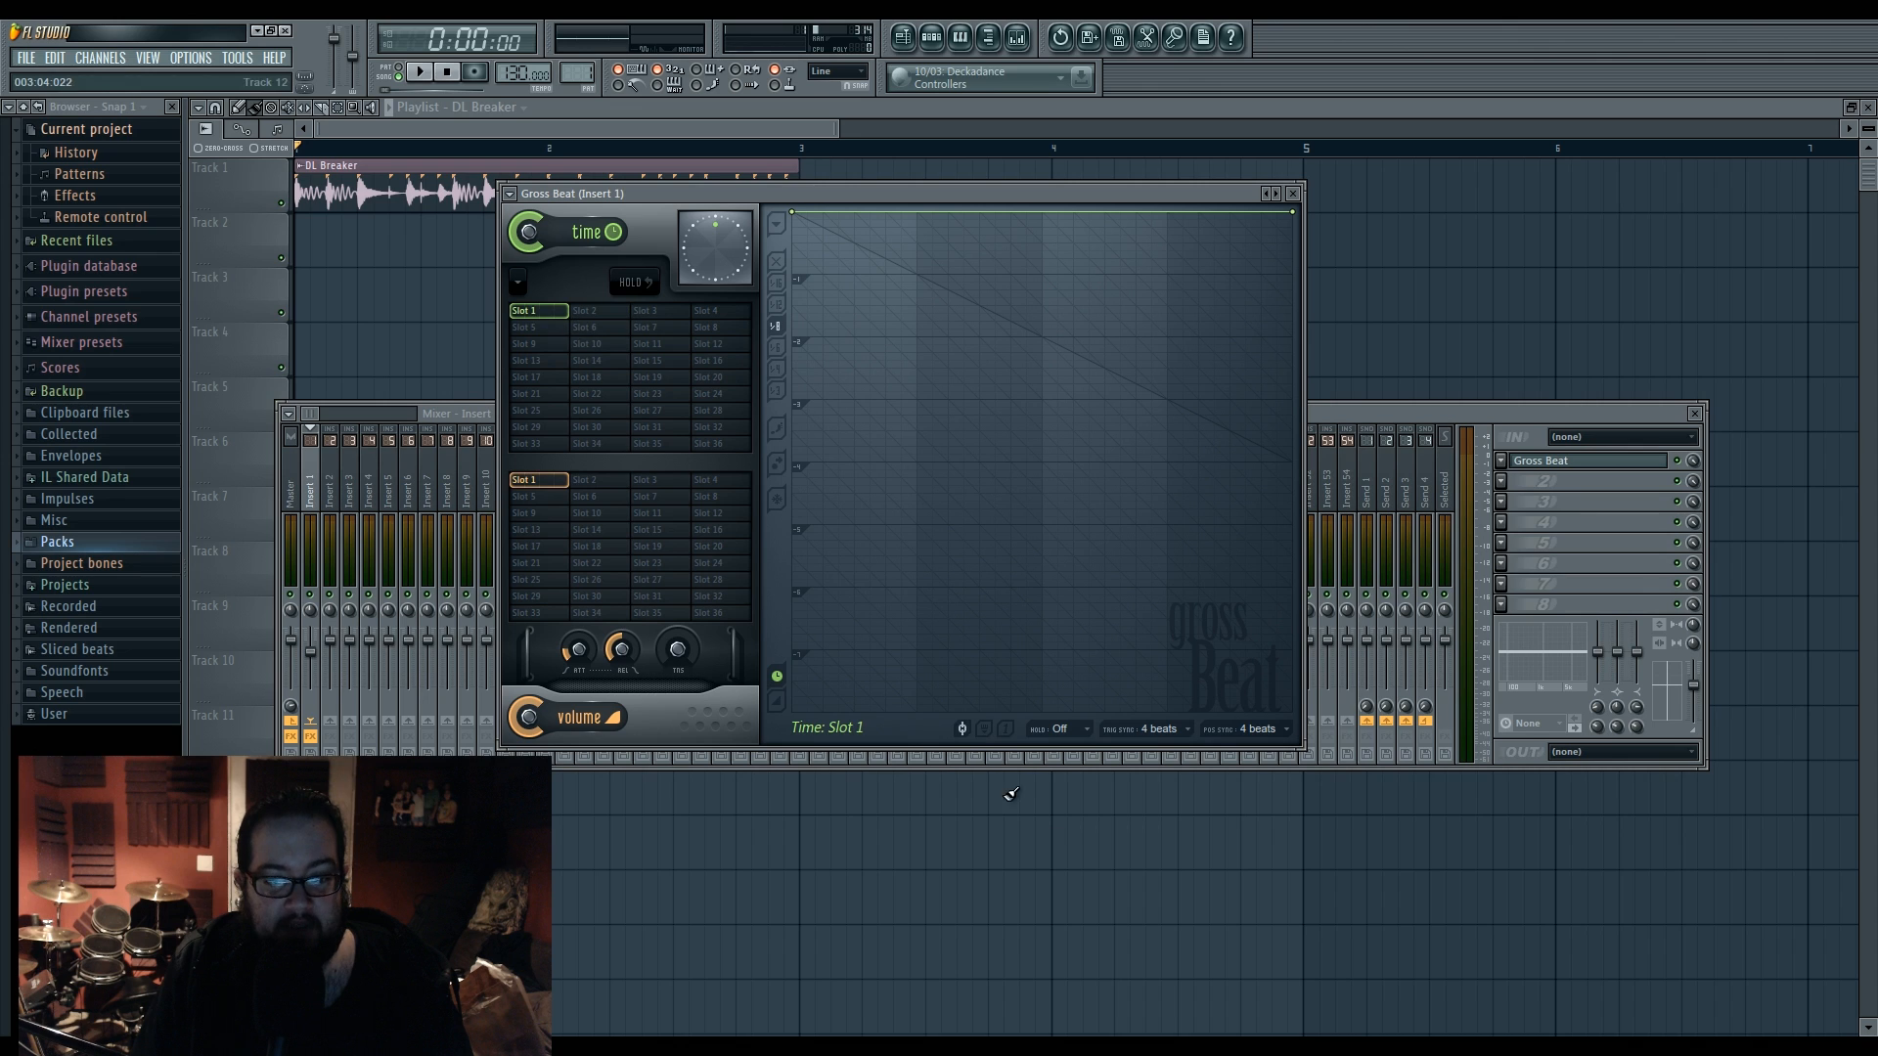
- Switch among the first five time slots, return to Slot 1, then open its name entry and cancel it
{"action": "left_click", "coordinate": [592, 311]}
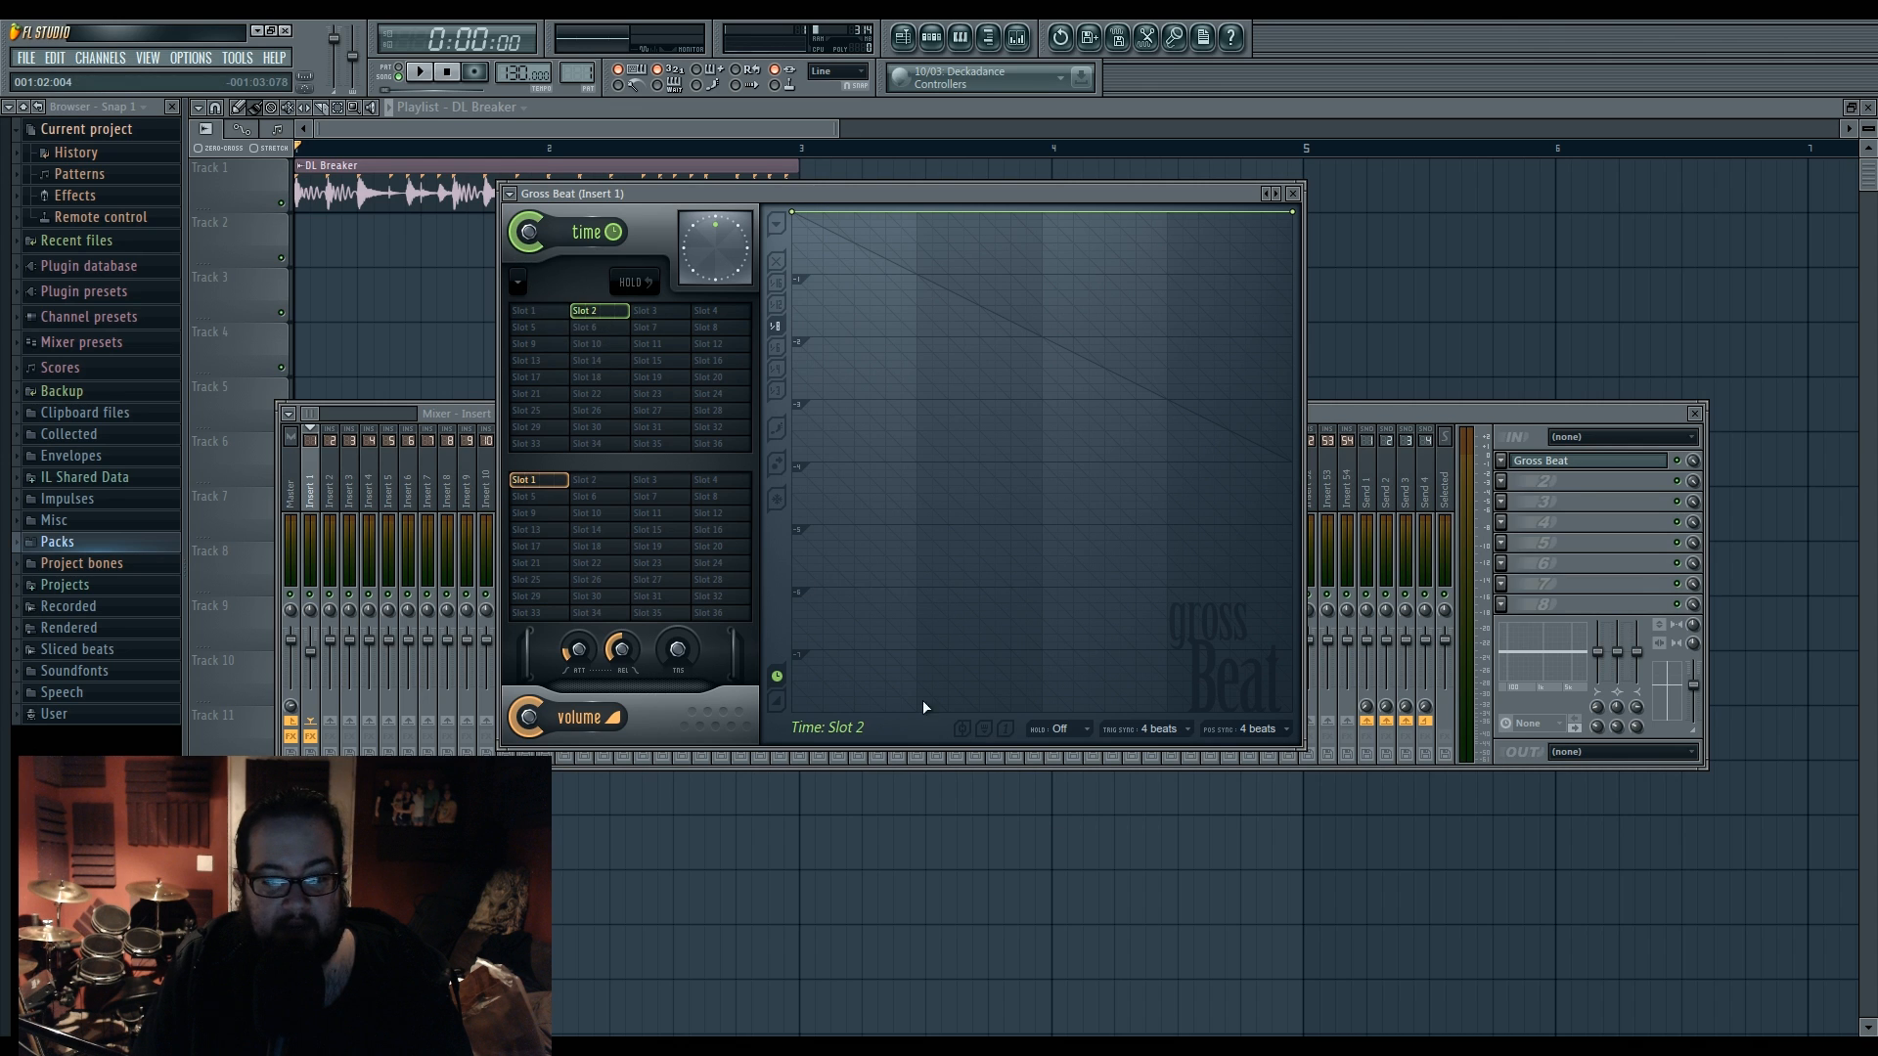
{"action": "left_click", "coordinate": [538, 311]}
{"action": "left_click", "coordinate": [583, 314]}
{"action": "left_click", "coordinate": [541, 313]}
{"action": "left_click", "coordinate": [584, 313]}
{"action": "left_click", "coordinate": [541, 313]}
{"action": "left_click", "coordinate": [587, 312]}
{"action": "left_click", "coordinate": [654, 314]}
{"action": "left_click", "coordinate": [706, 312]}
{"action": "left_click", "coordinate": [644, 314]}
{"action": "left_click", "coordinate": [554, 329]}
{"action": "left_click", "coordinate": [611, 310]}
{"action": "left_click", "coordinate": [557, 309]}
{"action": "double_click", "coordinate": [558, 311]}
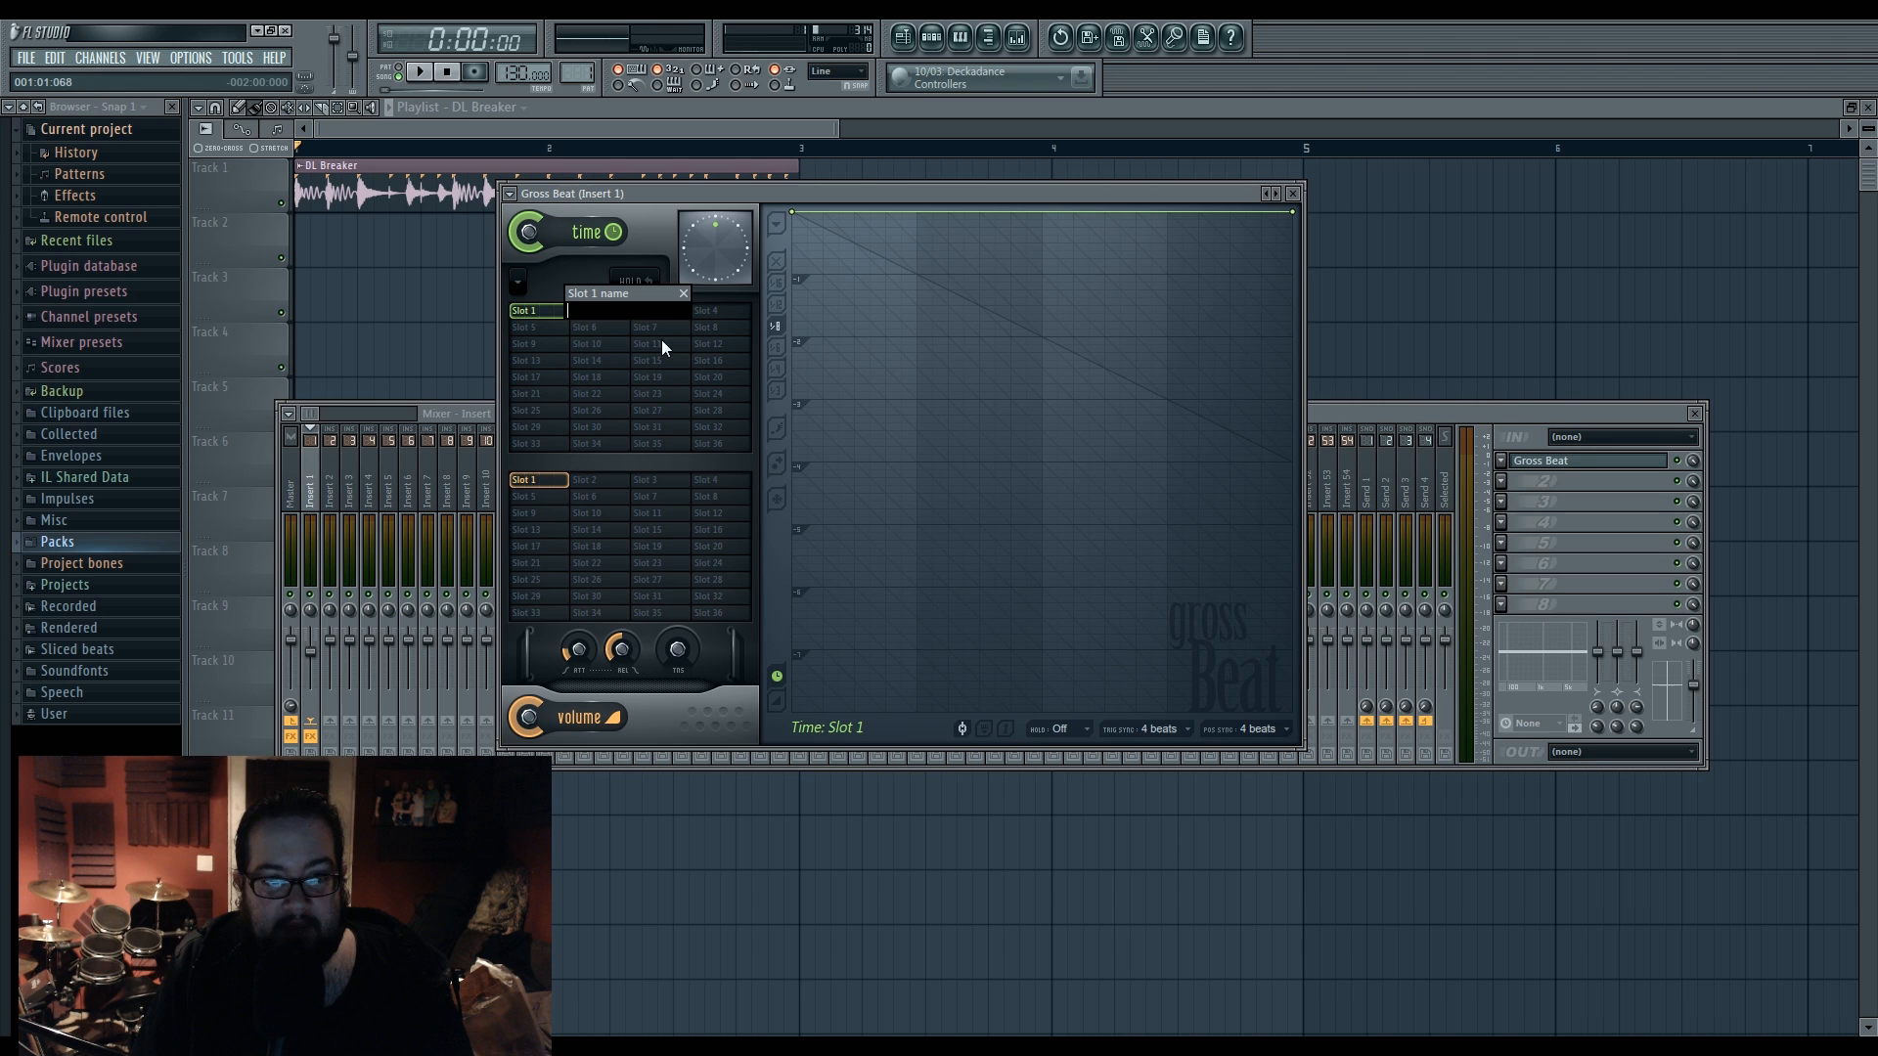
{"action": "left_click", "coordinate": [684, 295]}
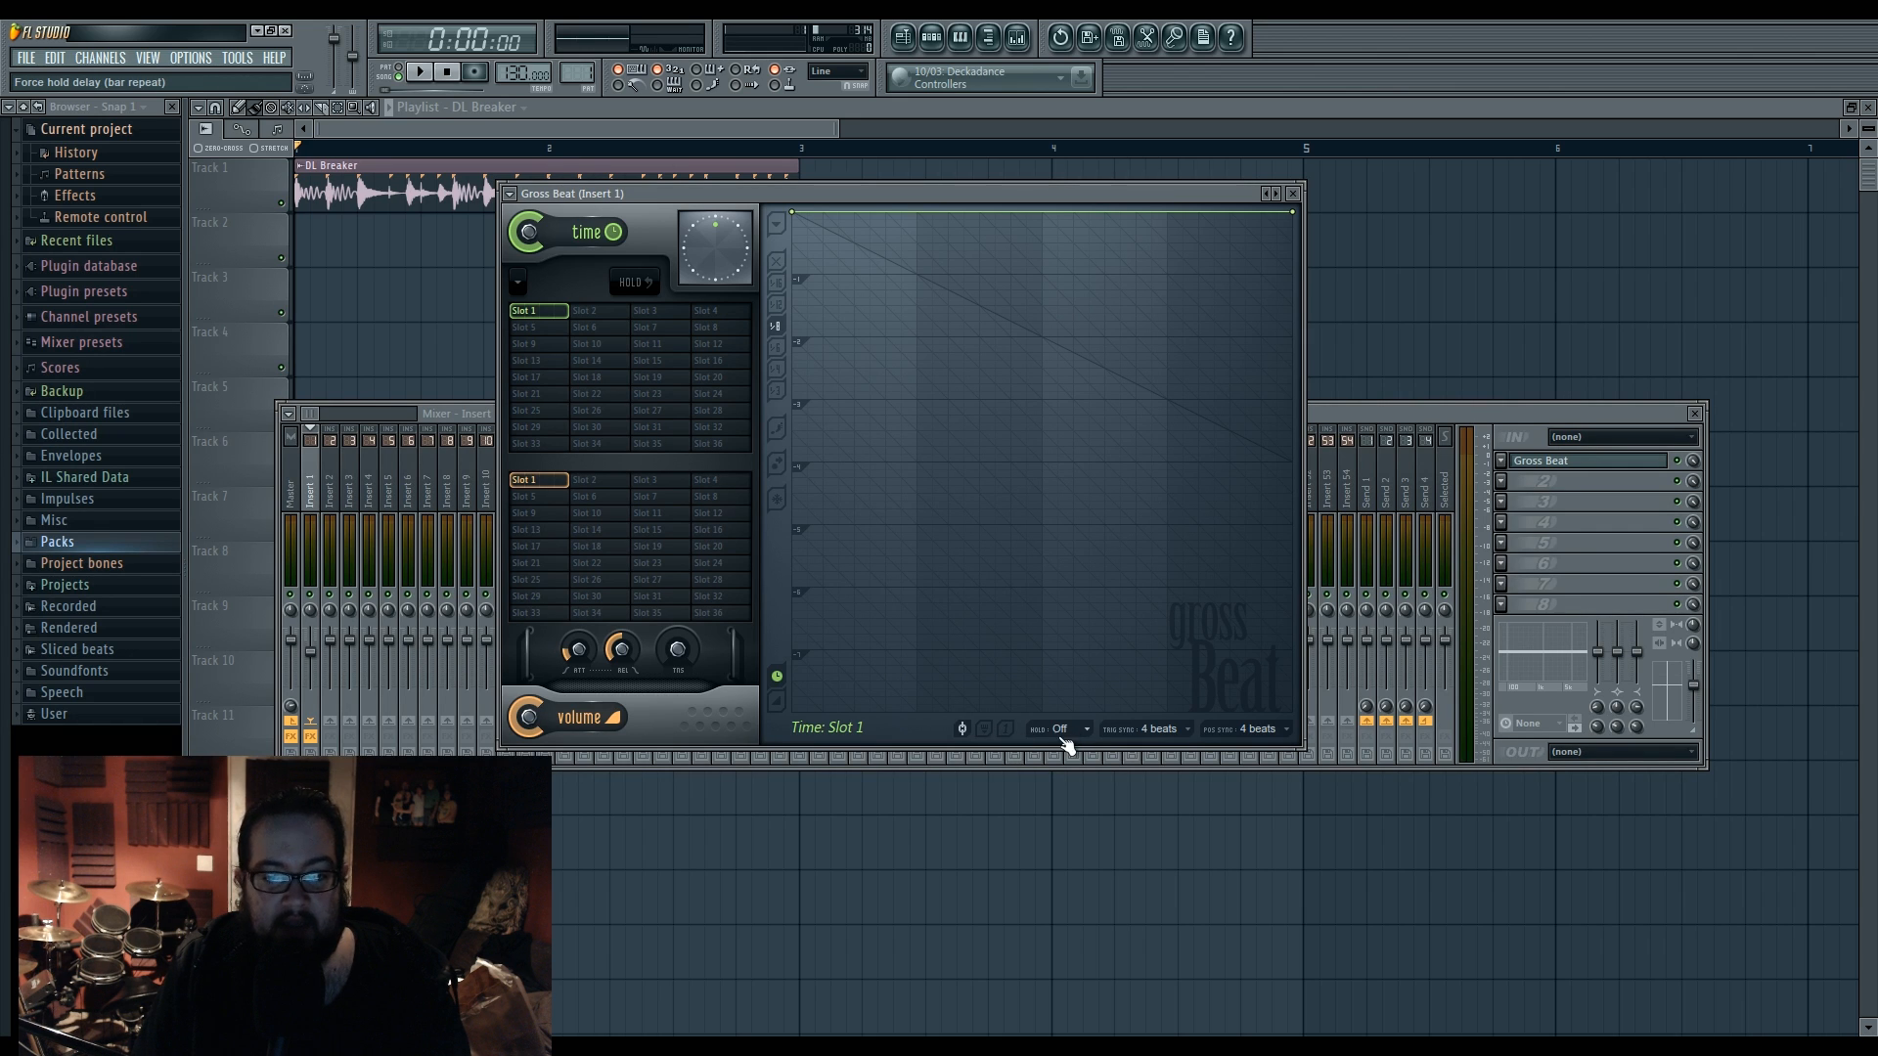
- Examine the trigger and position synchronization options available for Slot 1, leaving both settings as they are
{"action": "left_click", "coordinate": [1168, 730]}
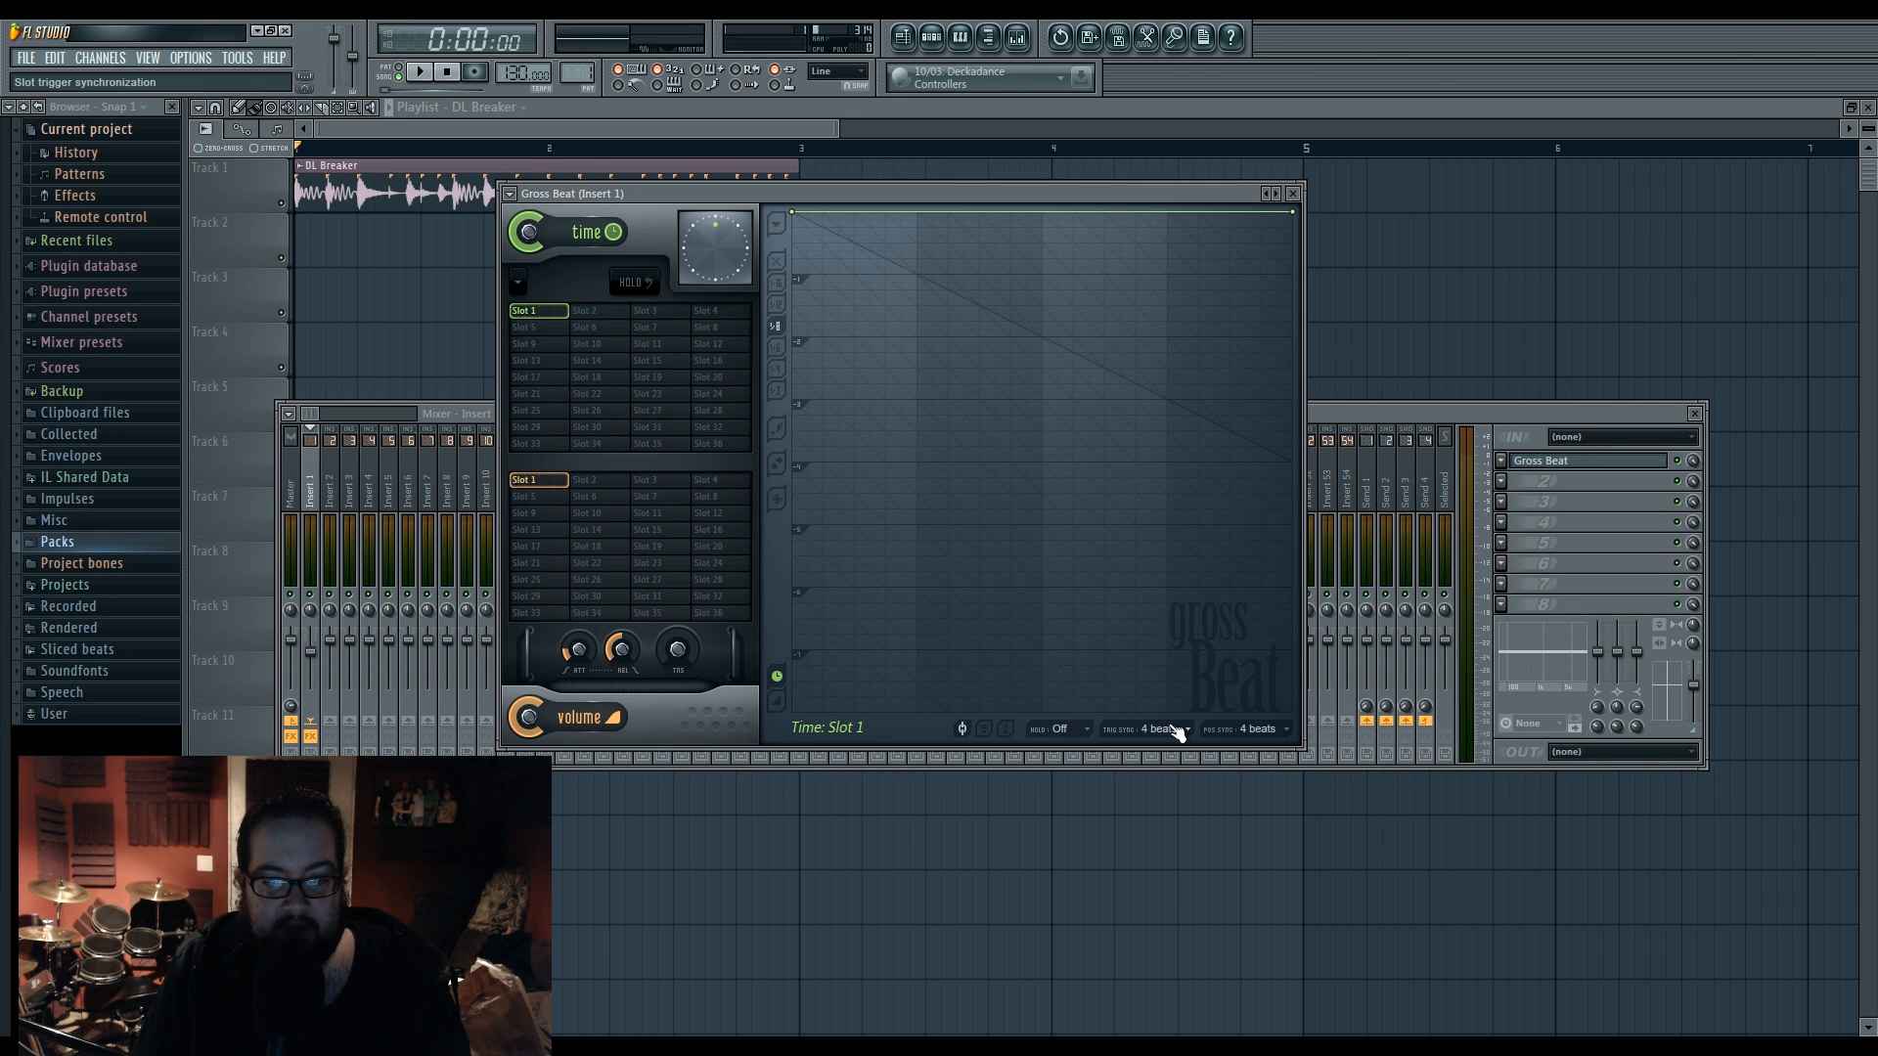
{"action": "left_click", "coordinate": [1166, 729]}
{"action": "left_click", "coordinate": [1178, 733]}
{"action": "left_click", "coordinate": [1174, 734]}
{"action": "left_click", "coordinate": [1270, 734]}
{"action": "left_click", "coordinate": [1271, 733]}
{"action": "left_click", "coordinate": [1120, 737]}
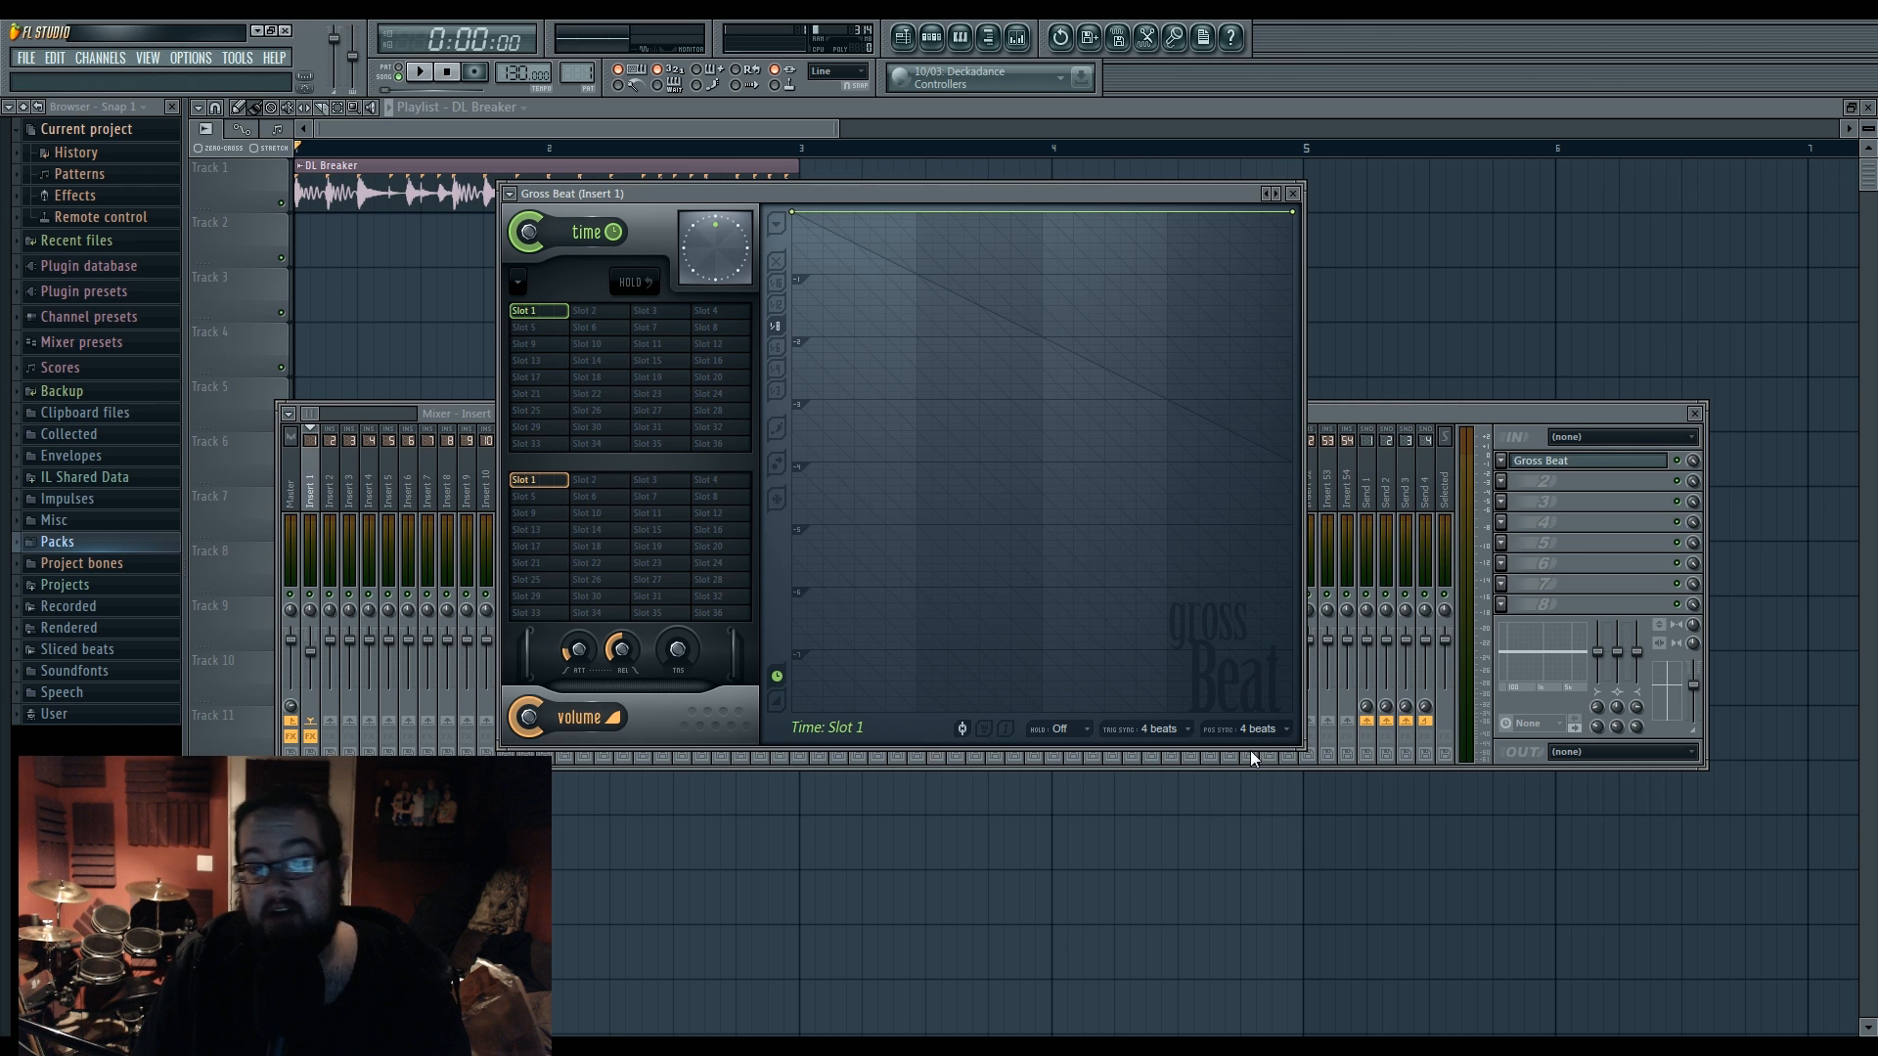
- Load Gross Beat's Momentary preset and look over its time slots
{"action": "left_click", "coordinate": [509, 194]}
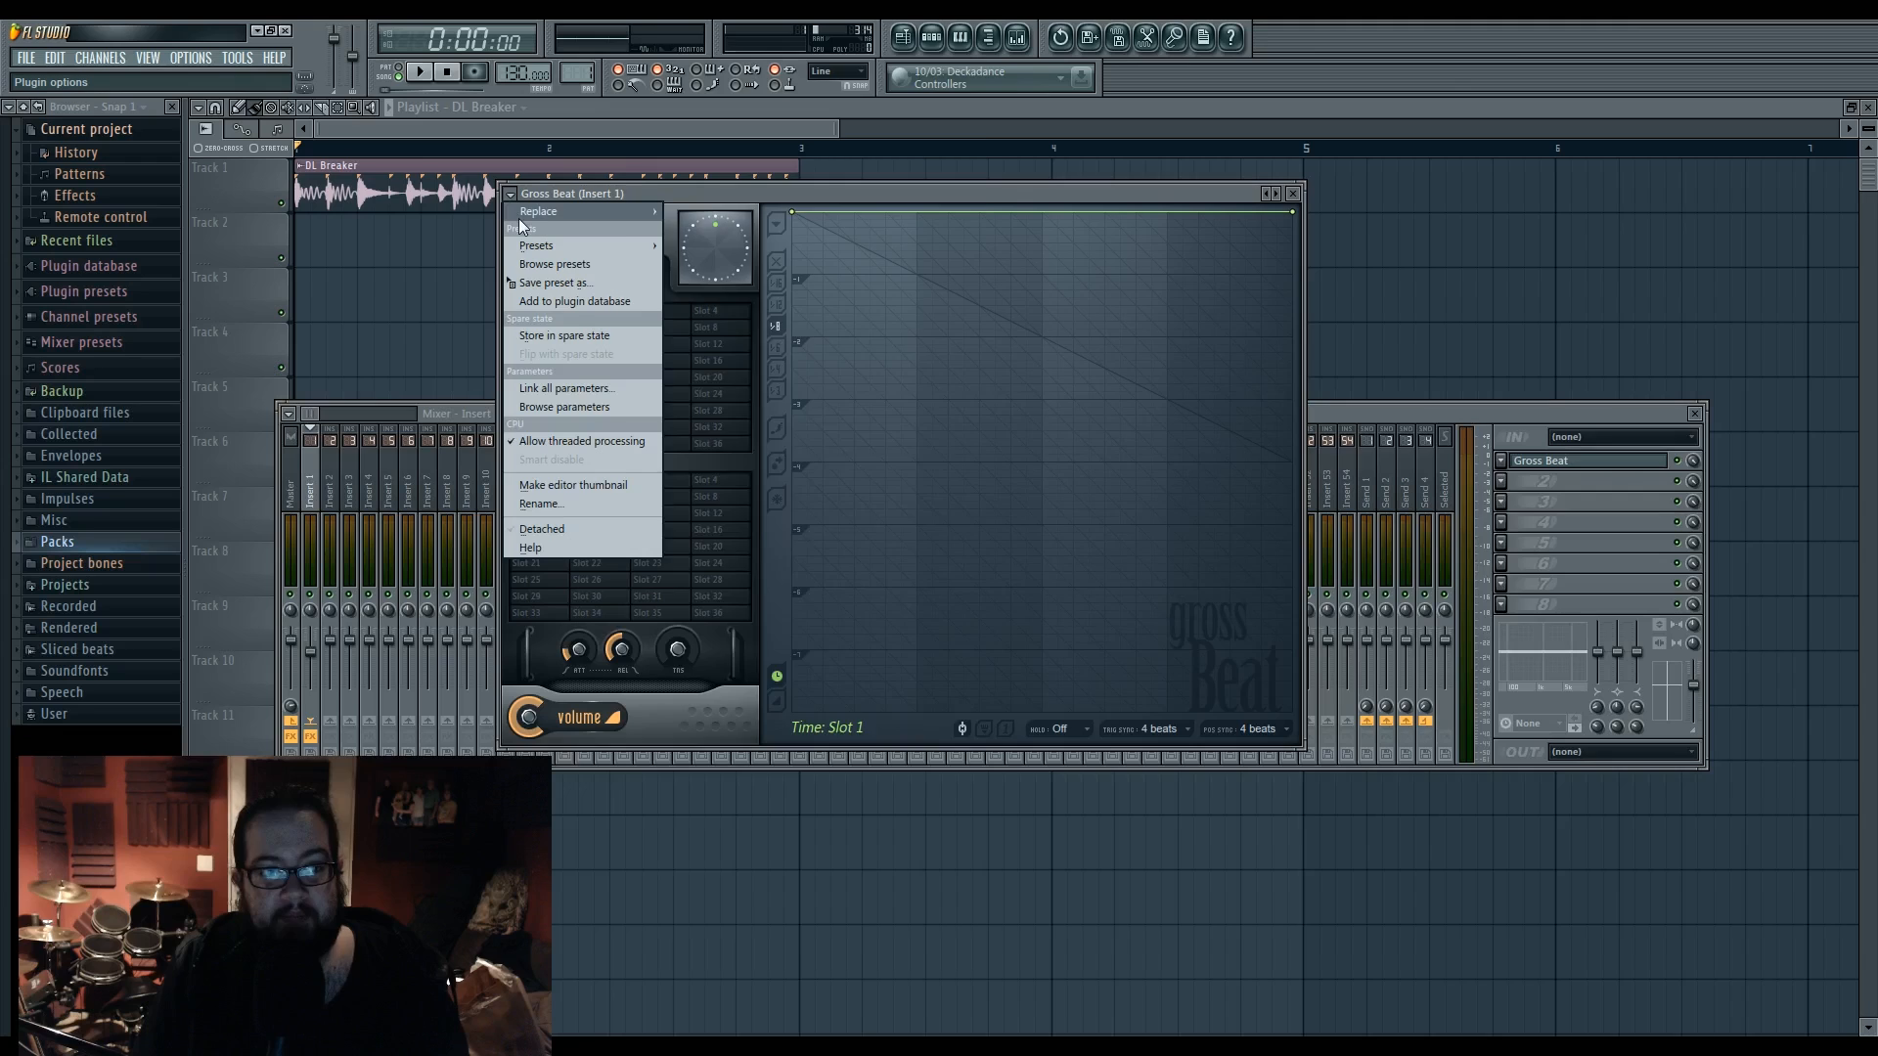
{"action": "mouse_move", "coordinate": [536, 251]}
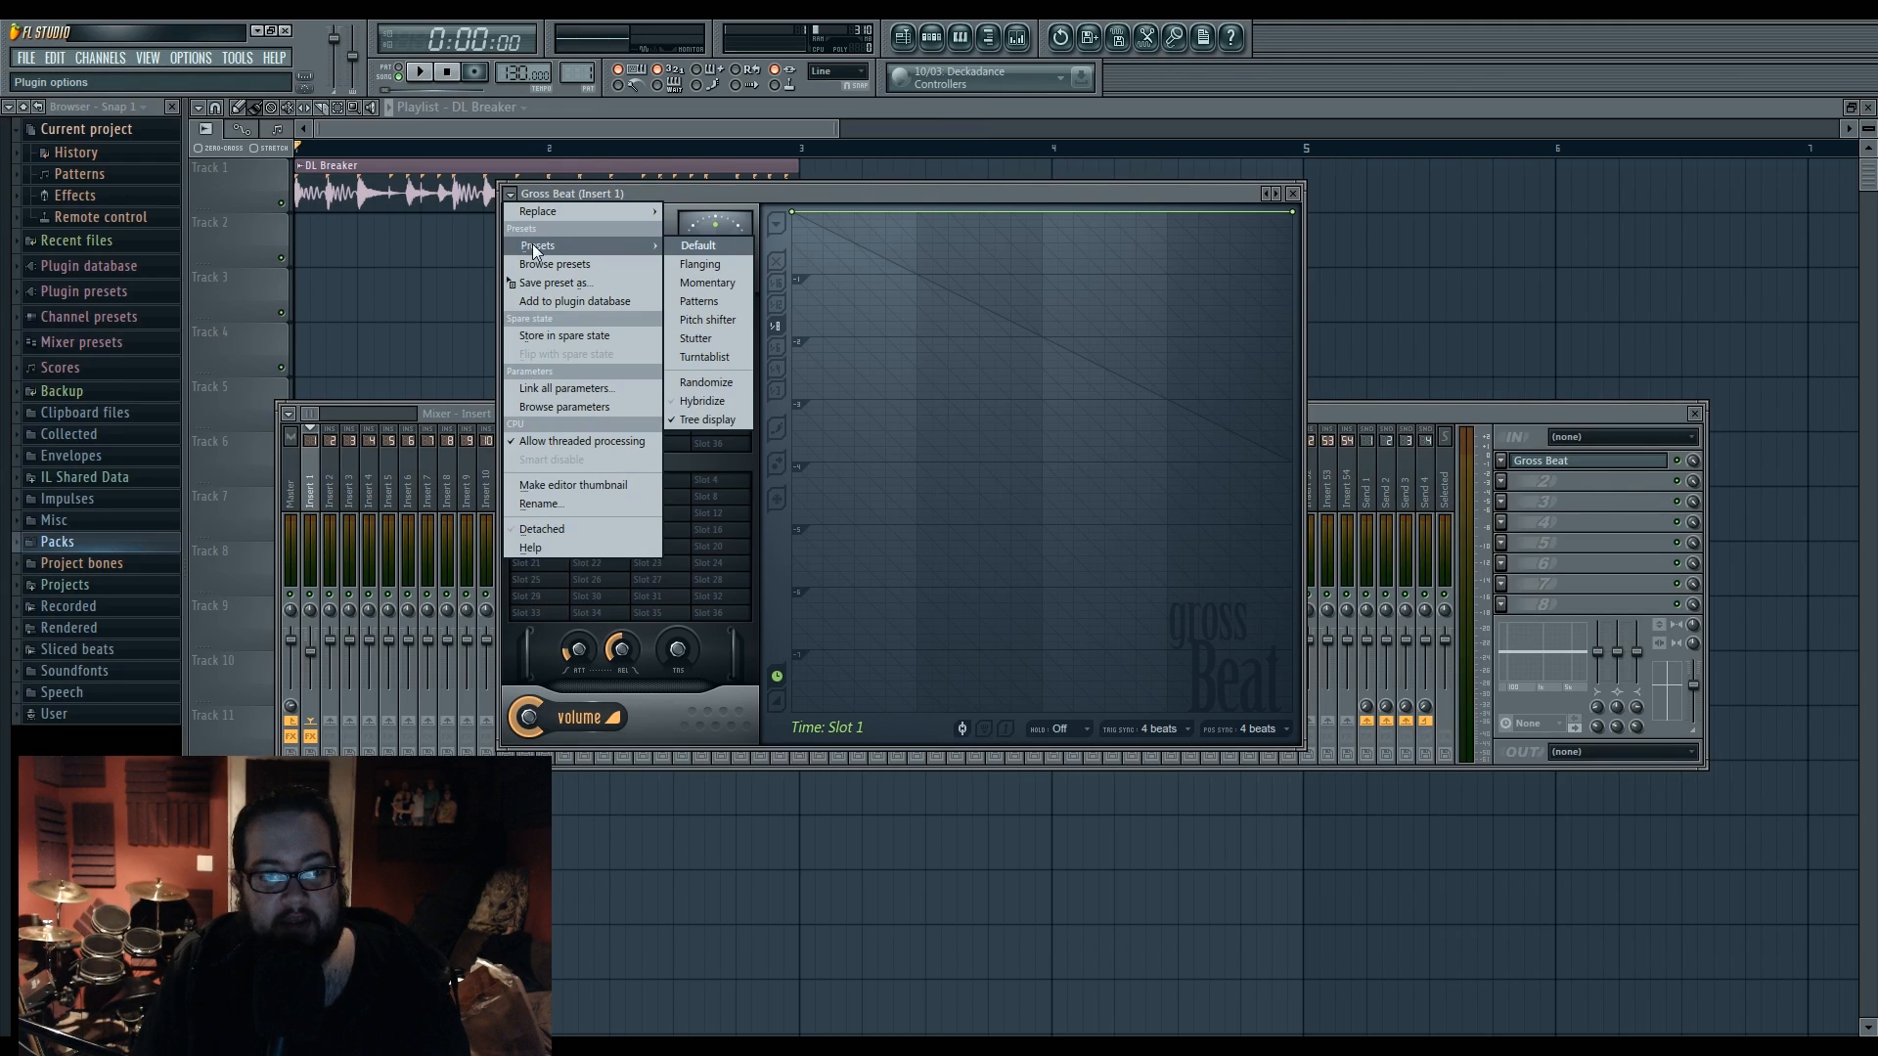
{"action": "left_click", "coordinate": [733, 283]}
{"action": "mouse_move", "coordinate": [606, 342]}
{"action": "left_mouse_down"}
{"action": "mouse_move", "coordinate": [605, 312]}
{"action": "mouse_move", "coordinate": [564, 312]}
{"action": "mouse_move", "coordinate": [629, 392]}
{"action": "mouse_move", "coordinate": [601, 382]}
{"action": "mouse_move", "coordinate": [606, 345]}
{"action": "mouse_move", "coordinate": [661, 347]}
{"action": "mouse_move", "coordinate": [601, 320]}
{"action": "left_mouse_up"}
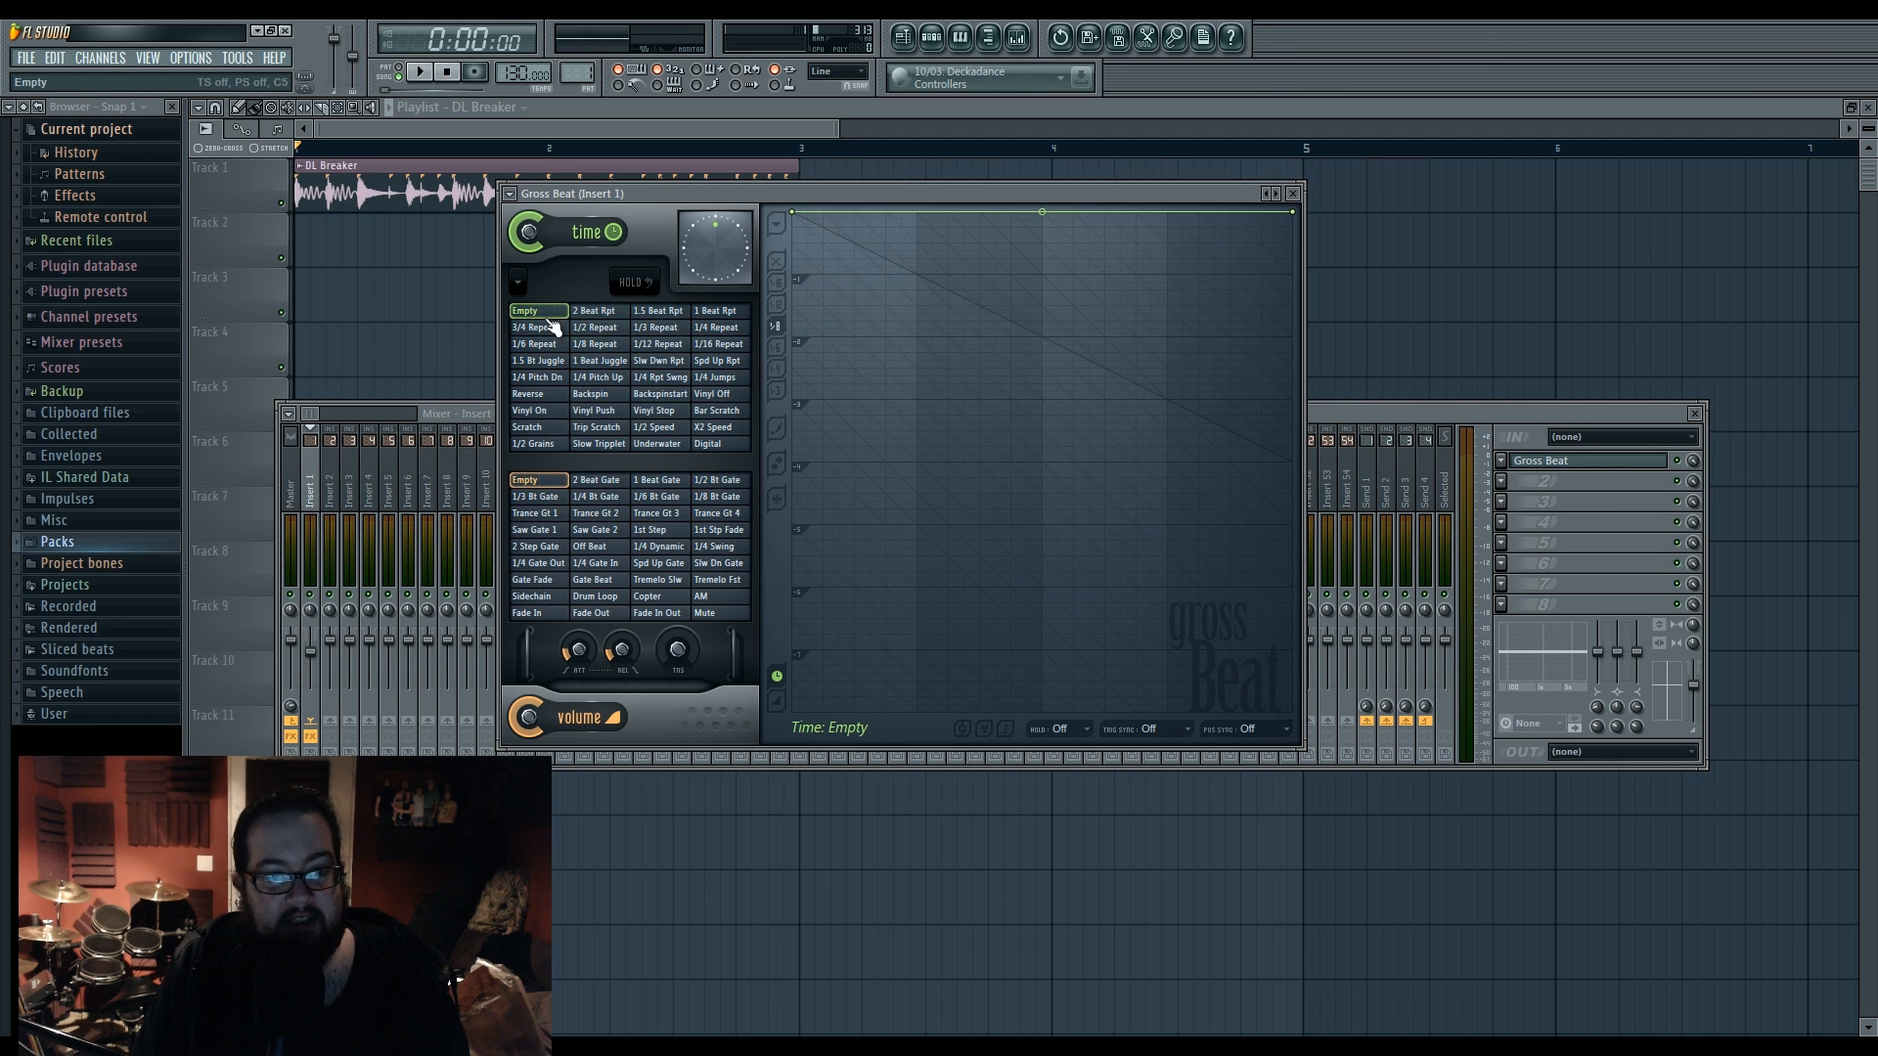
- Load Gross Beat's Patterns preset and select the Basic 10 time slot
{"action": "left_click", "coordinate": [516, 194]}
{"action": "mouse_move", "coordinate": [626, 246]}
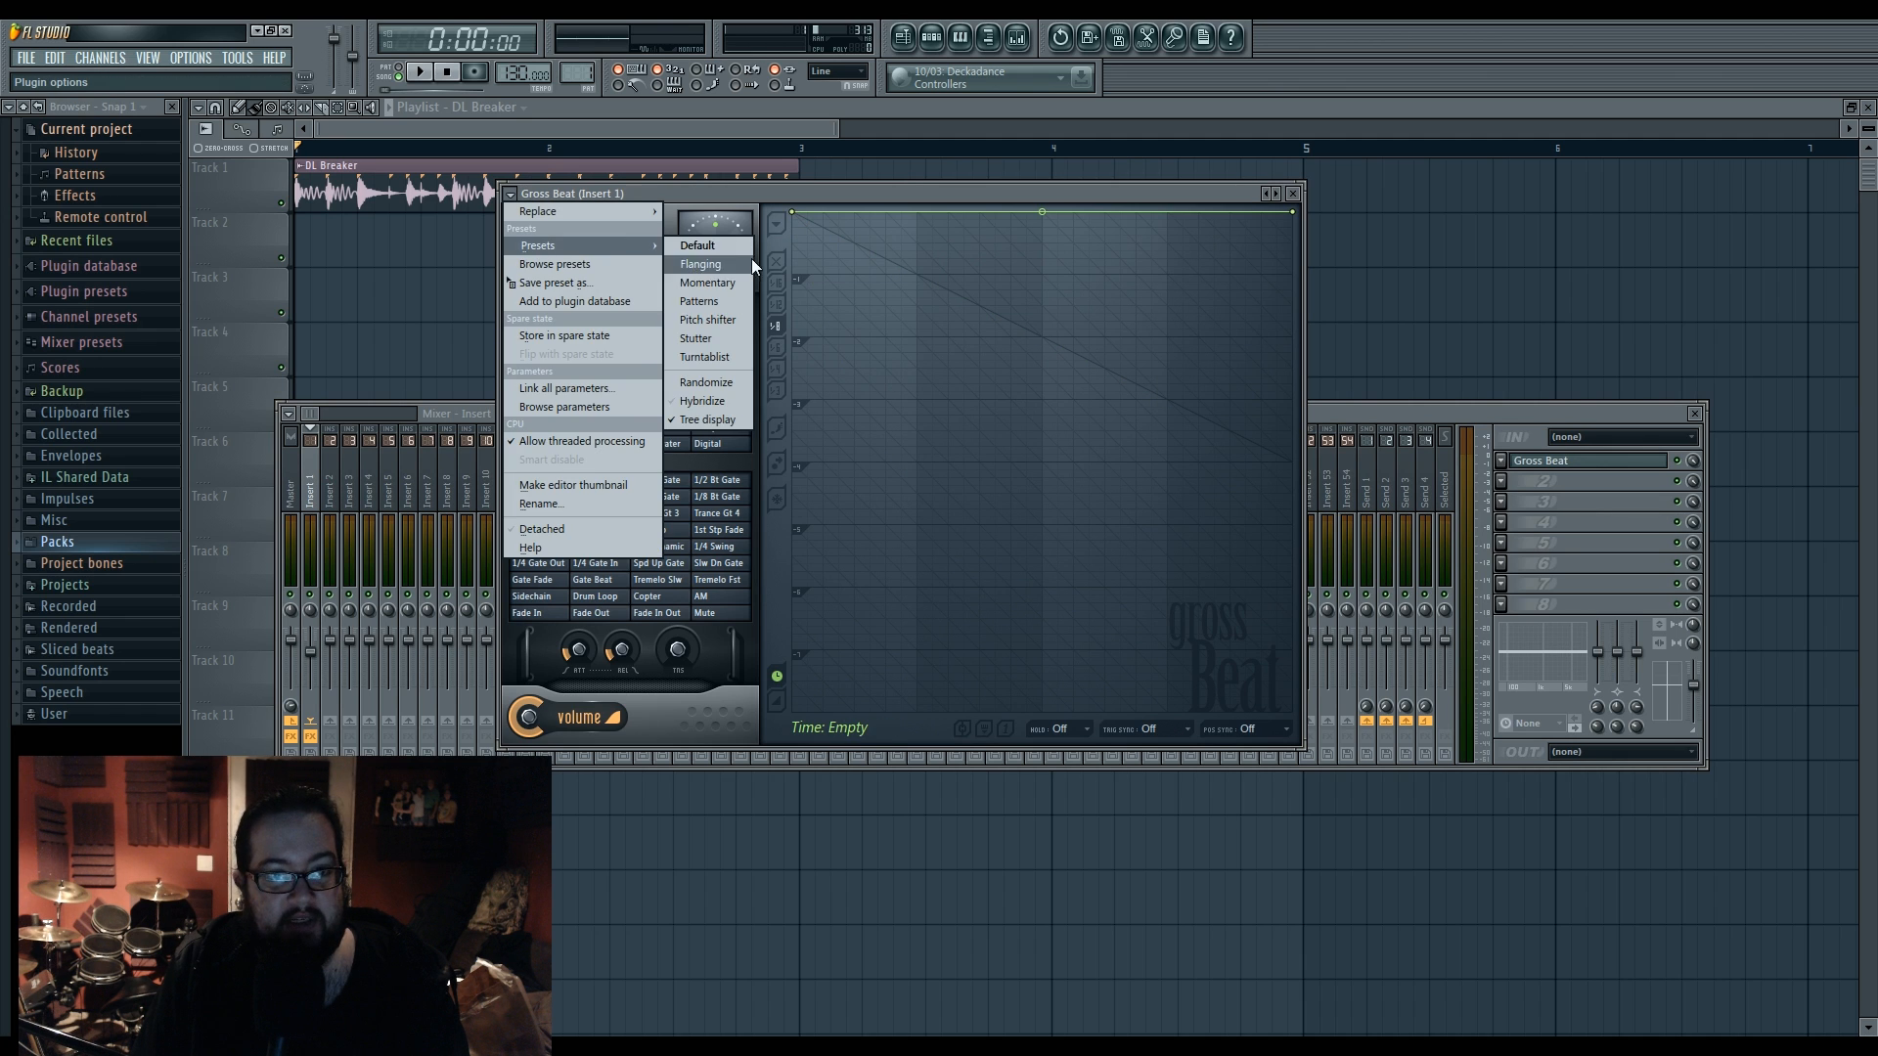
{"action": "left_click", "coordinate": [738, 300]}
{"action": "left_click", "coordinate": [646, 346]}
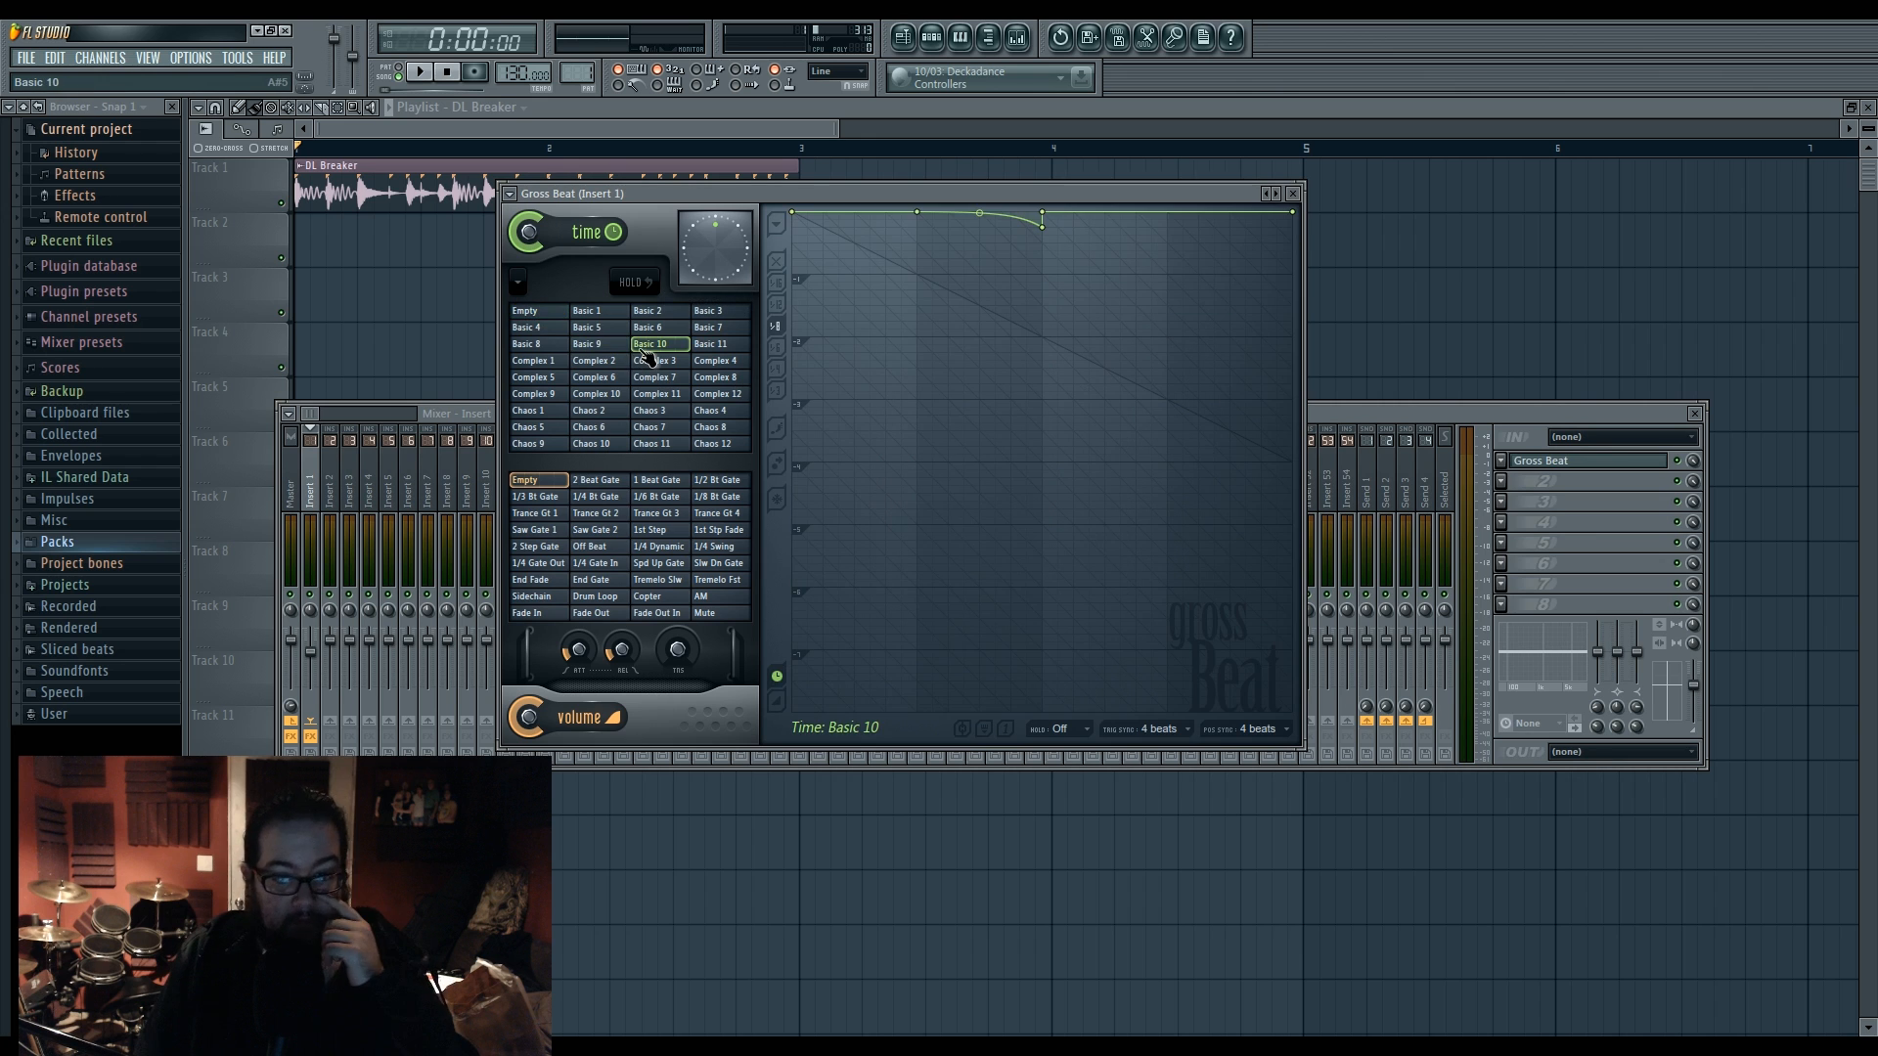
- Play the drum loop with the Basic 9, Complex 2 and Basic 10 time patterns, then stop playback
{"action": "left_click_drag", "start_coordinate": [638, 350], "coordinate": [591, 350]}
{"action": "key", "text": "space"}
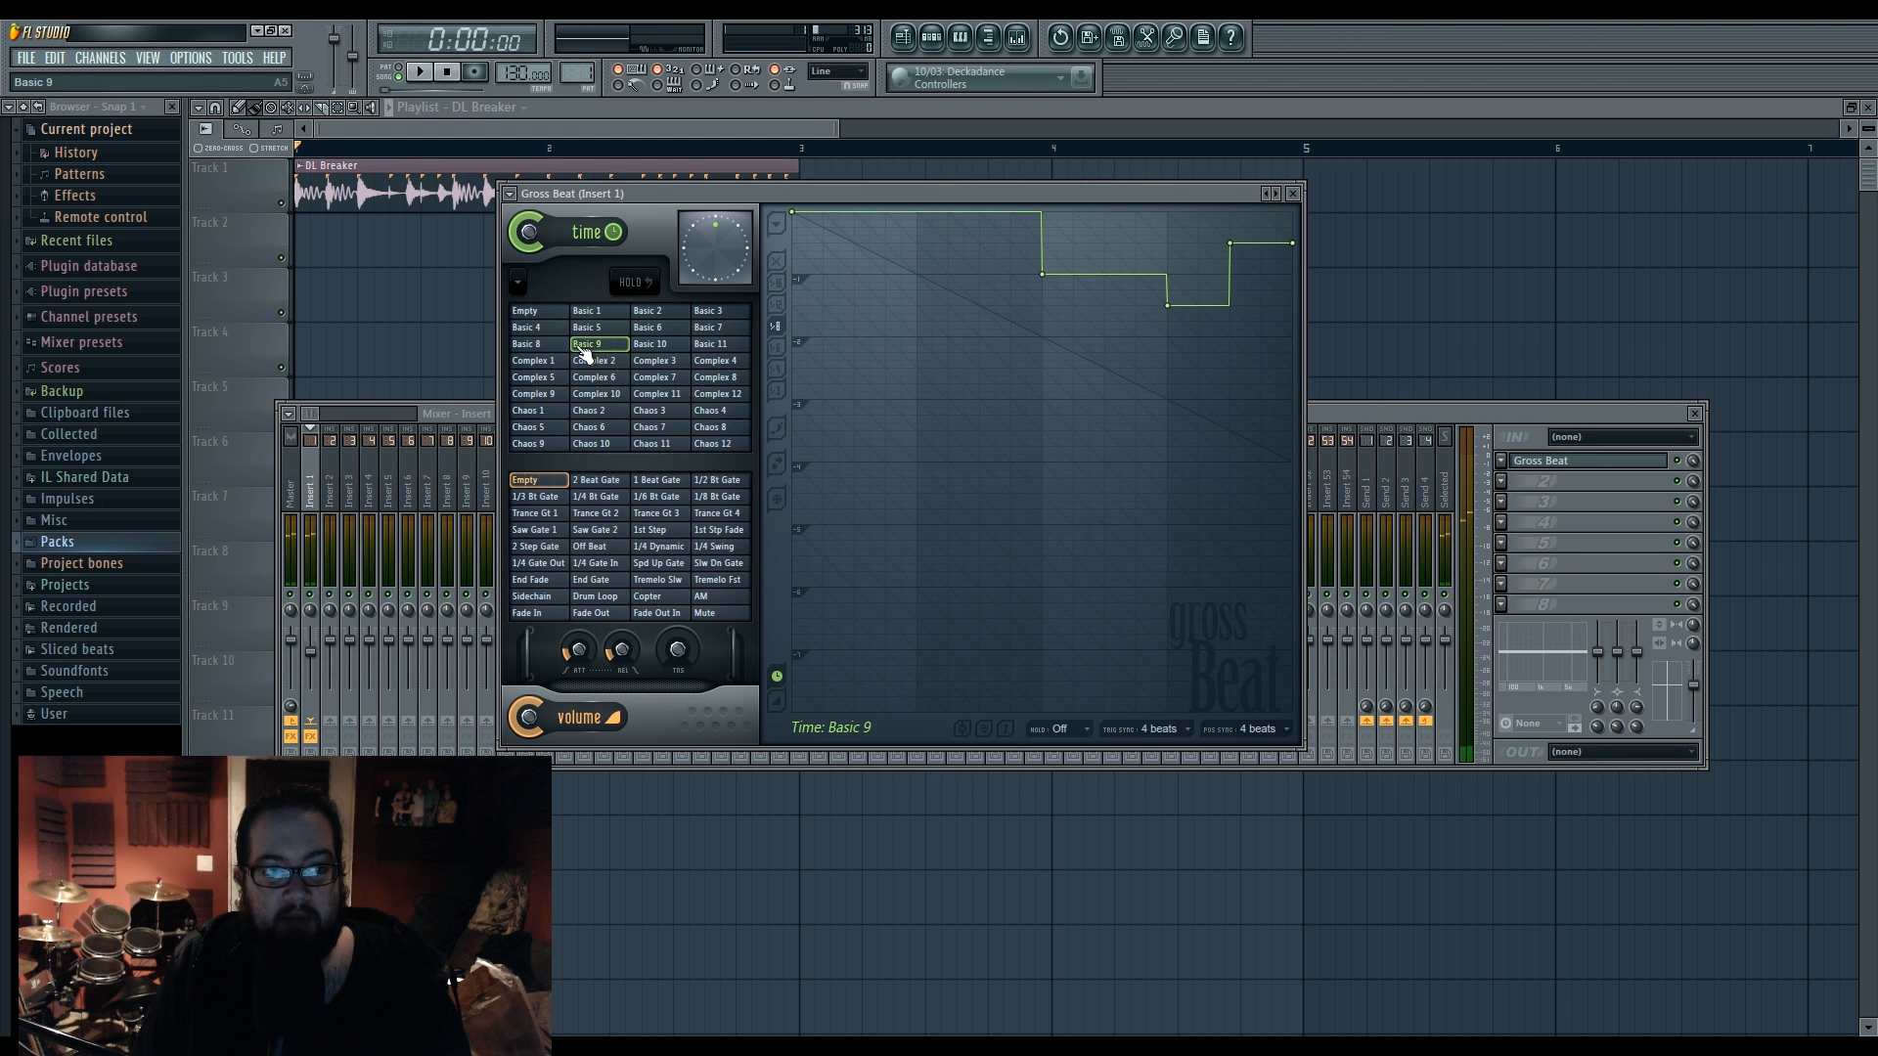
{"action": "key", "text": "space"}
{"action": "left_click_drag", "start_coordinate": [613, 366], "coordinate": [619, 350]}
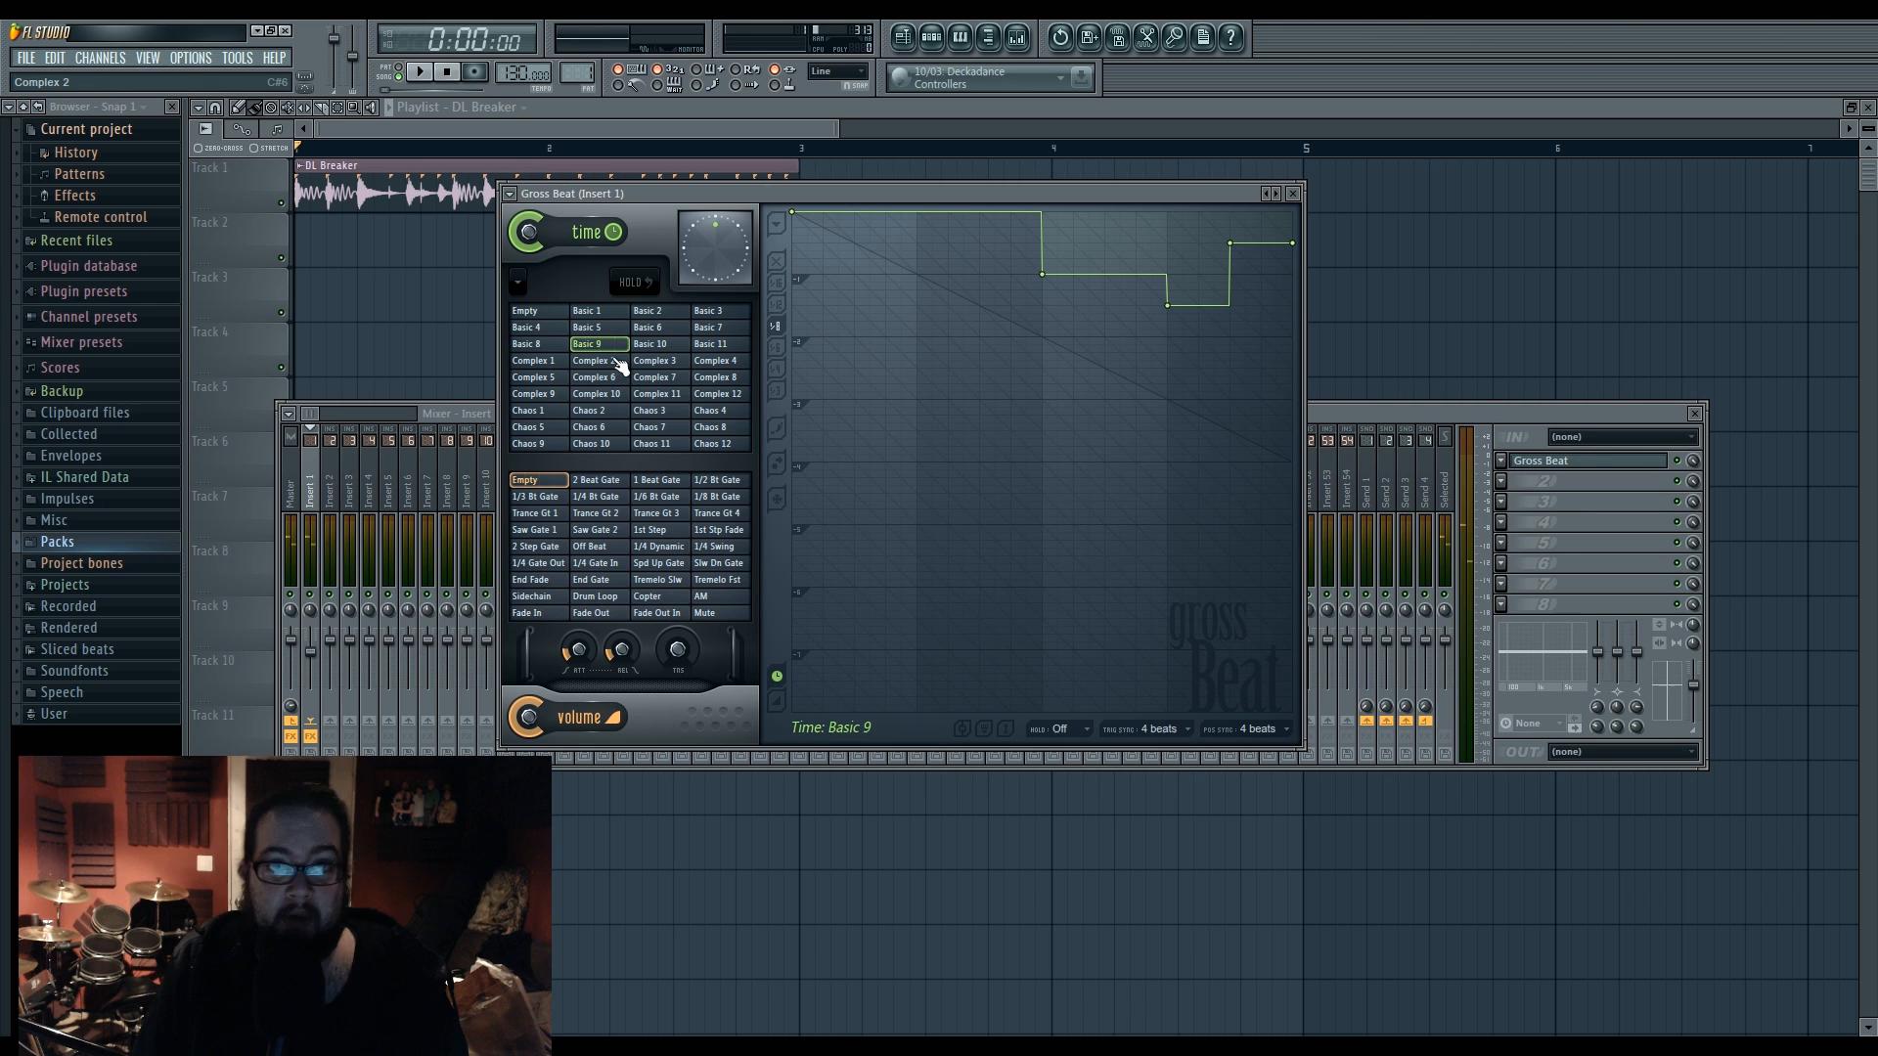
{"action": "key", "text": "space"}
{"action": "left_click", "coordinate": [618, 365]}
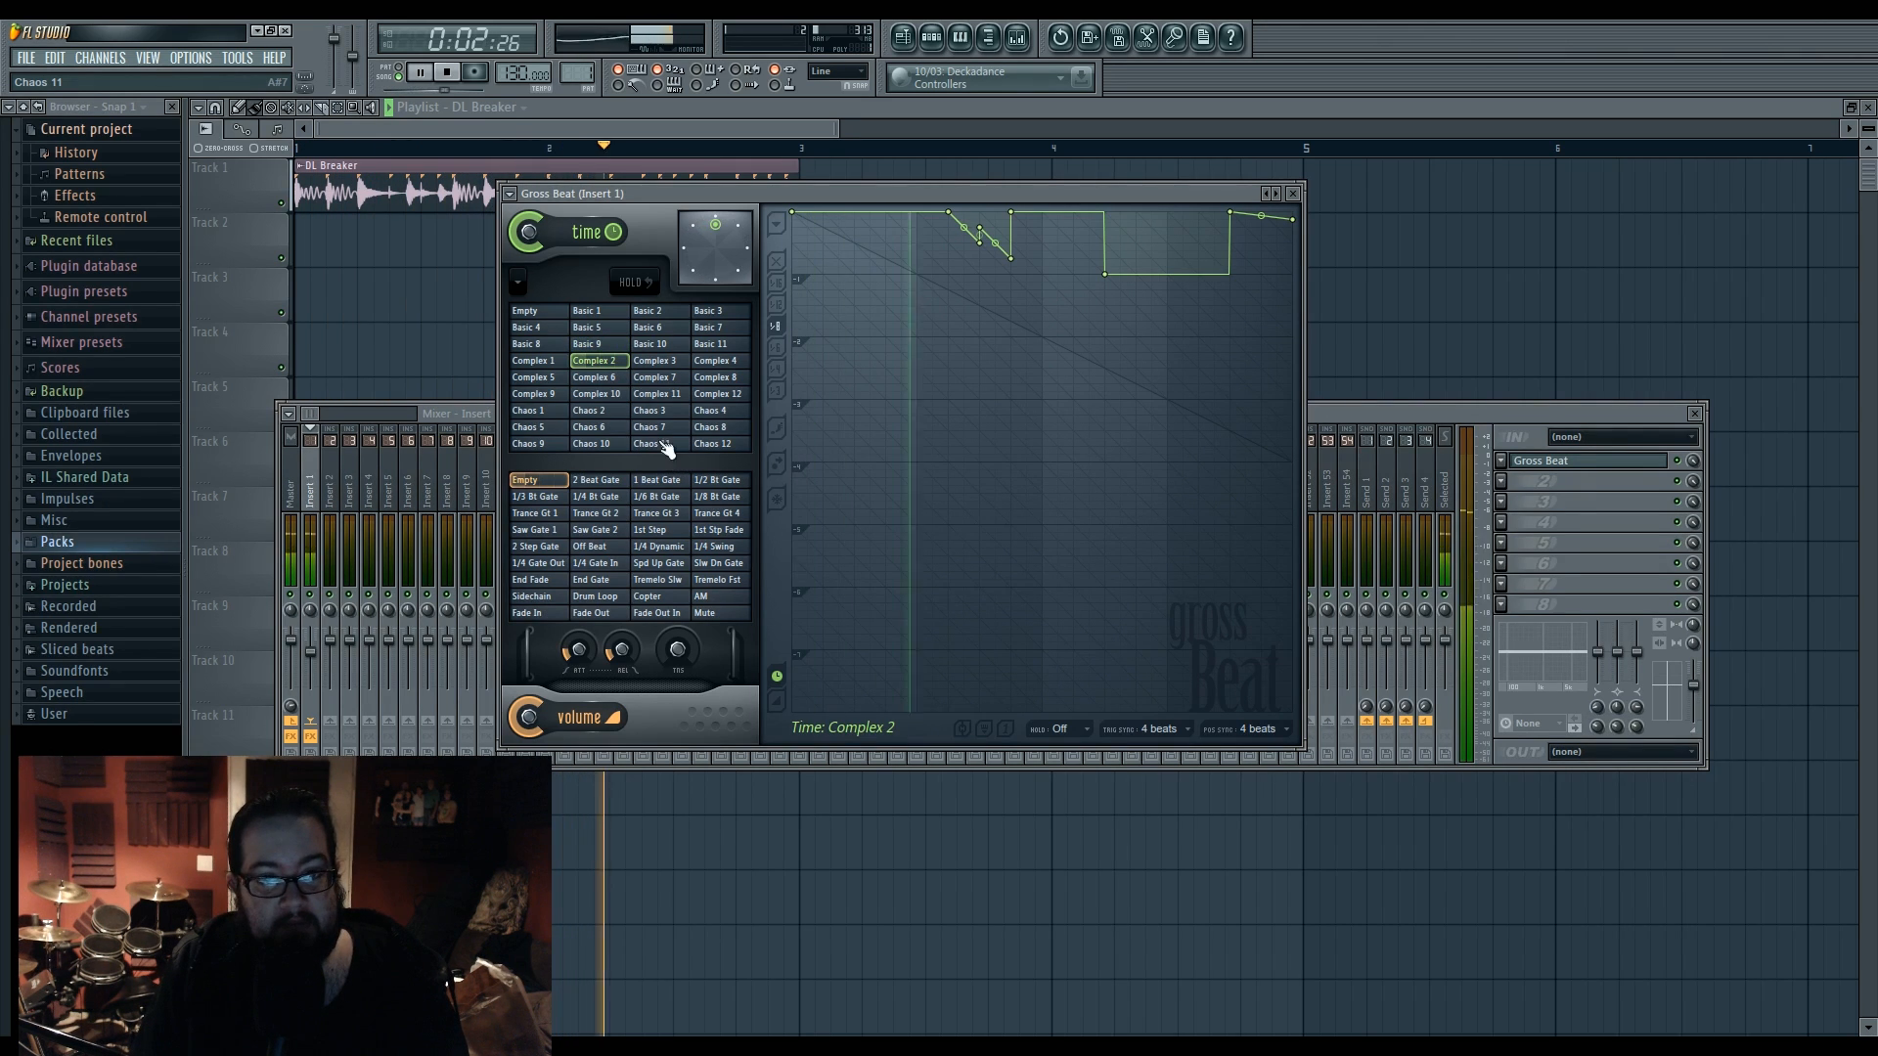
{"action": "left_click", "coordinate": [659, 343]}
{"action": "key", "text": "space"}
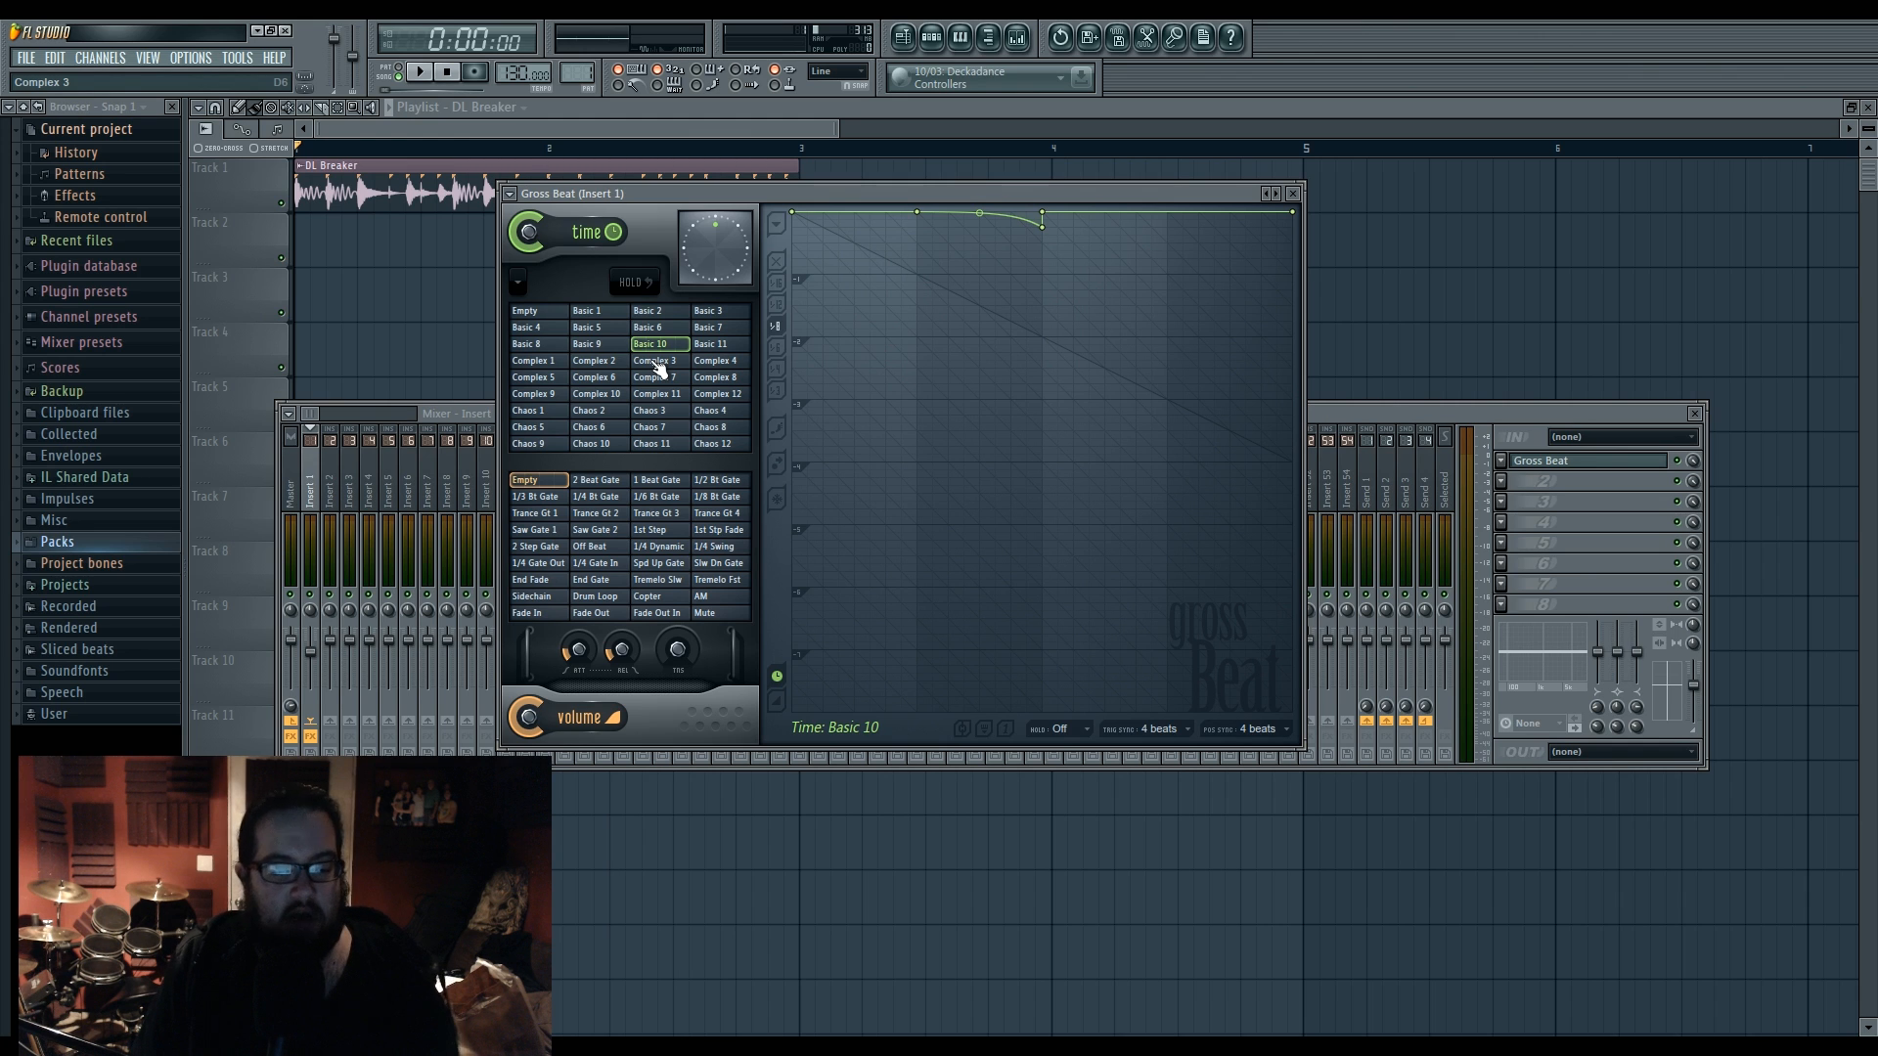
{"action": "left_click", "coordinate": [509, 194]}
{"action": "left_click", "coordinate": [510, 197]}
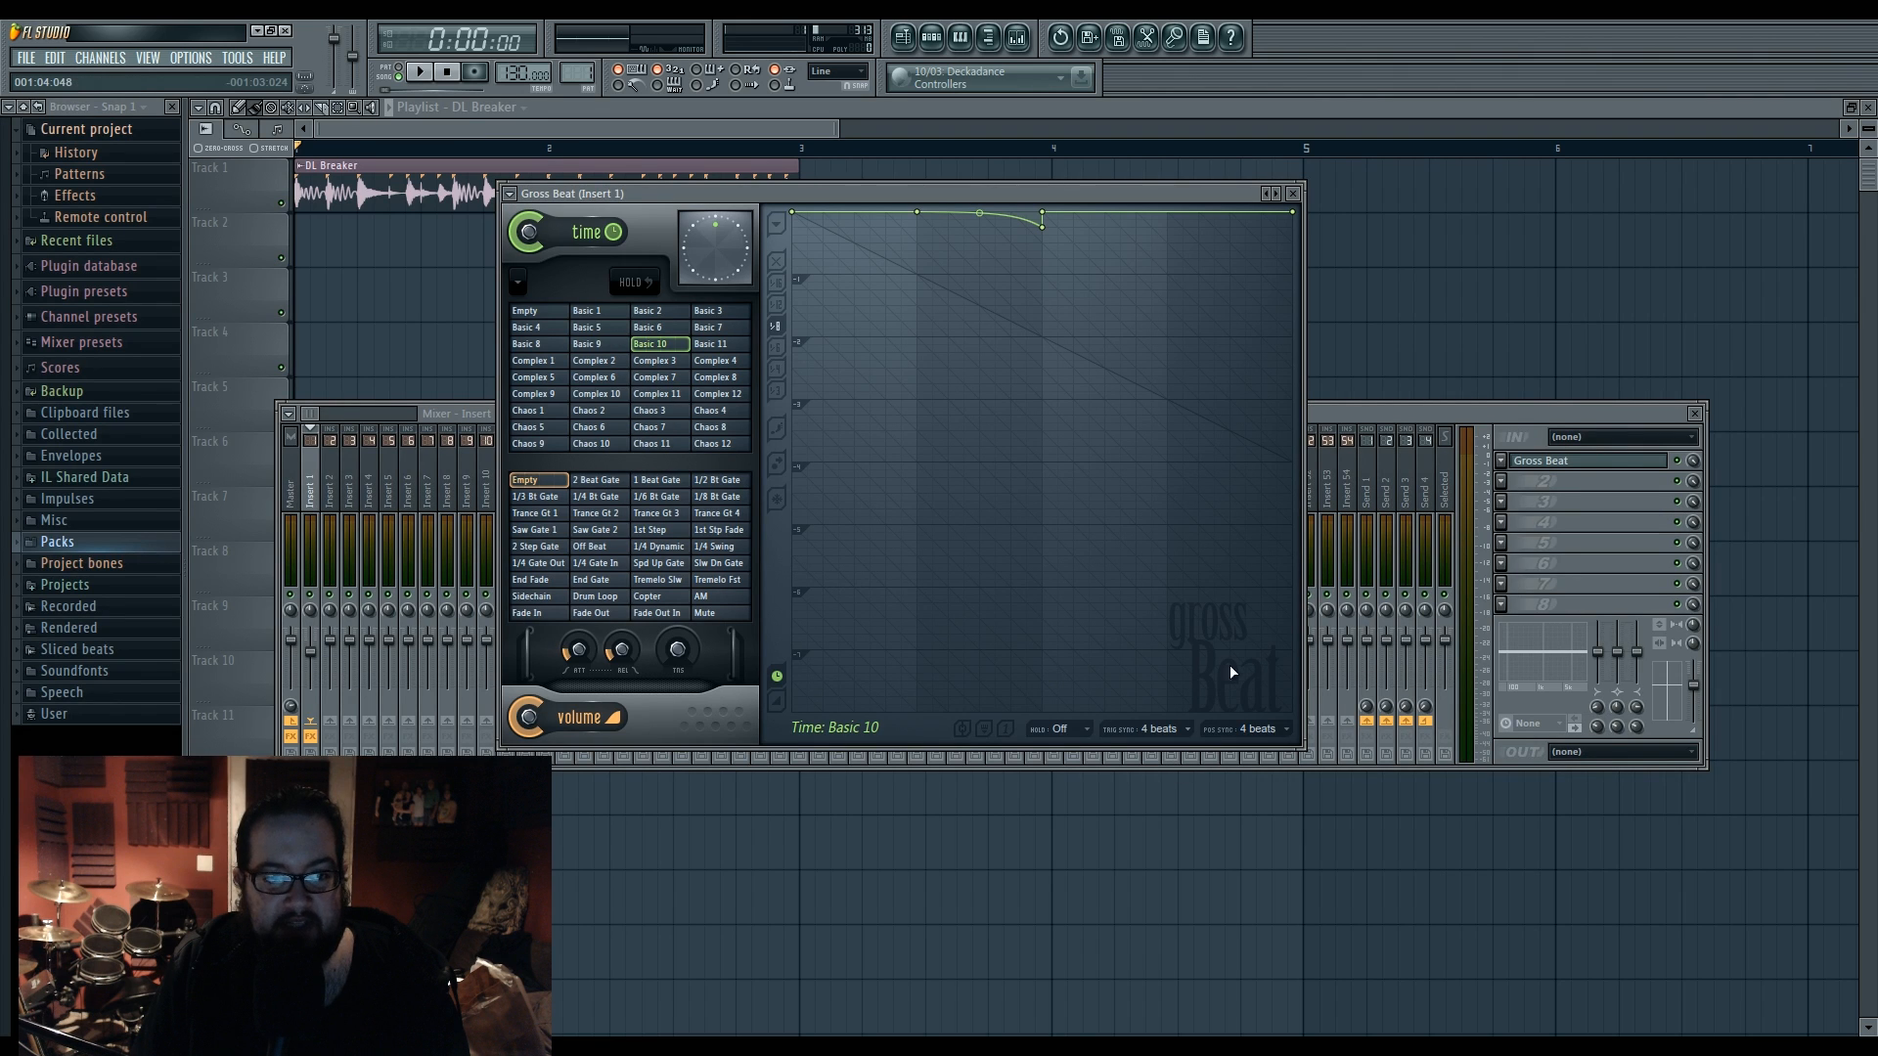
{"action": "left_click", "coordinate": [509, 194]}
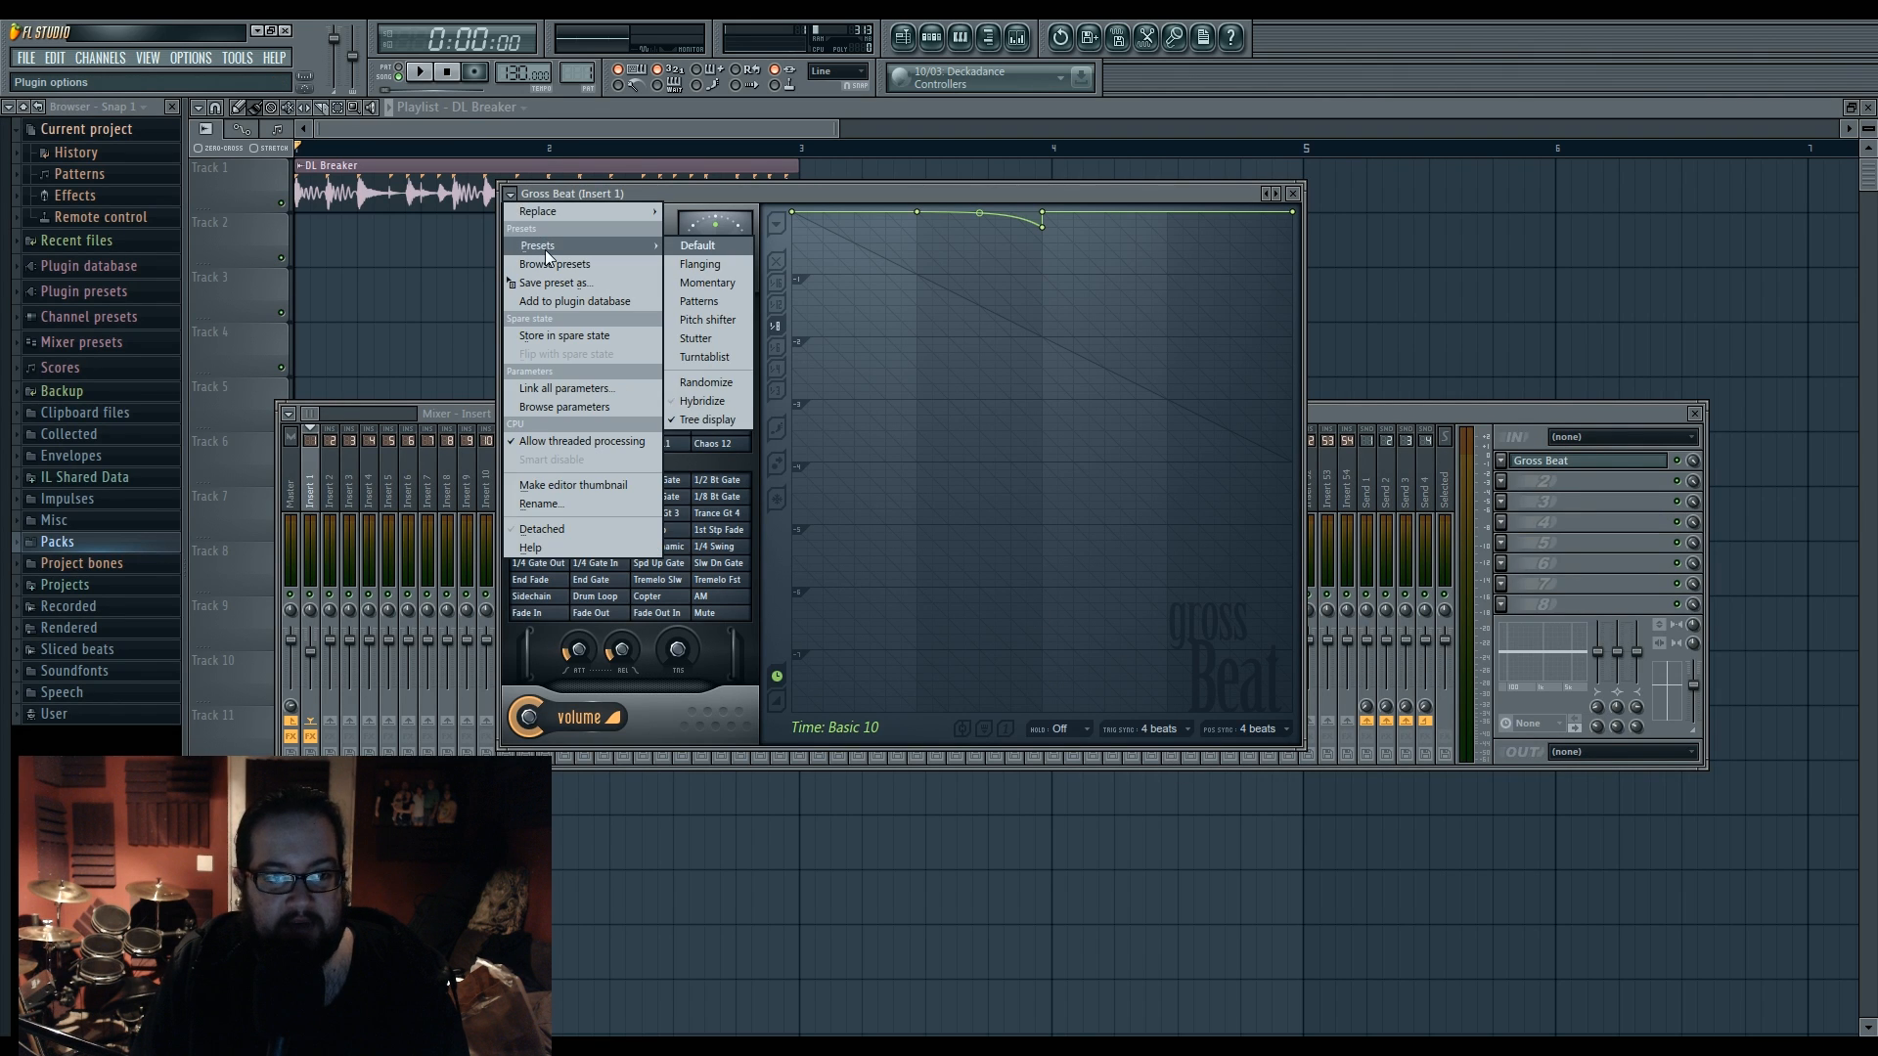
{"action": "left_click", "coordinate": [503, 194]}
- Turn off trigger synchronization for the Basic 1 and Basic 2 time slots
{"action": "left_click", "coordinate": [647, 312]}
{"action": "left_click", "coordinate": [593, 312]}
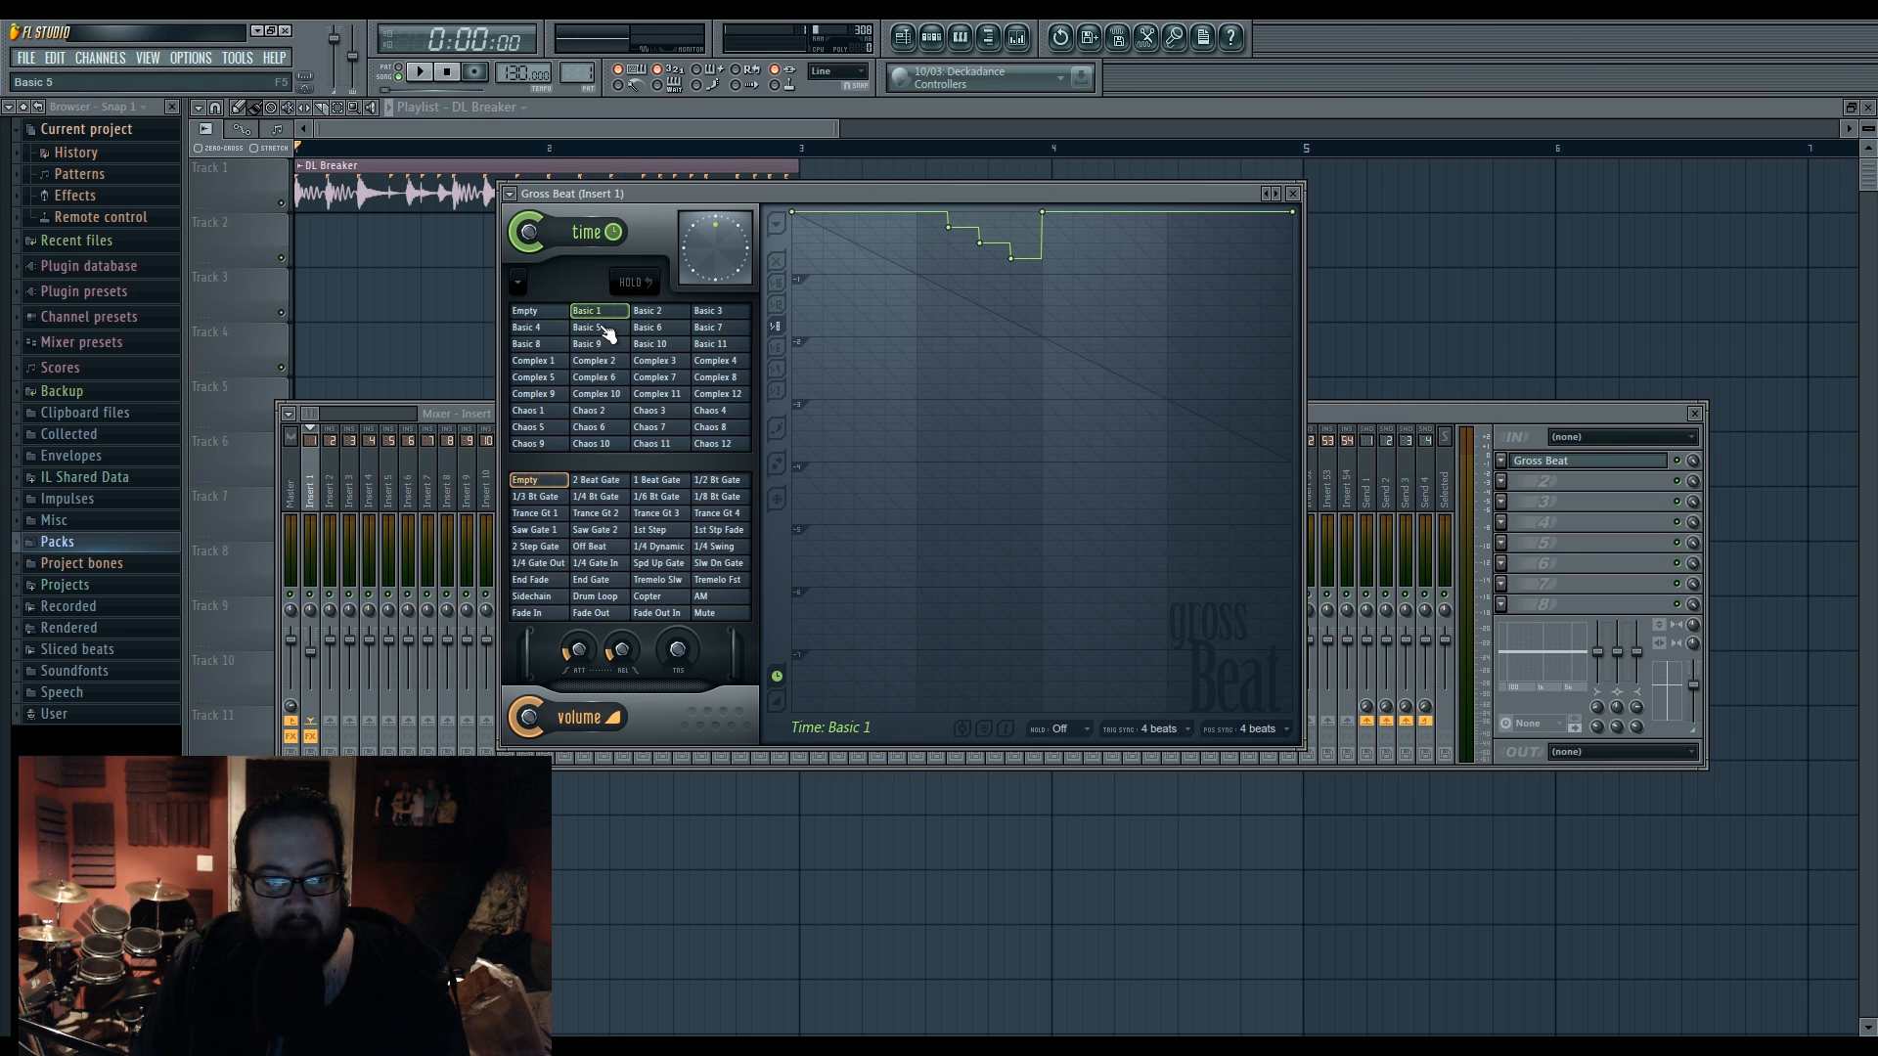
{"action": "left_click", "coordinate": [595, 328]}
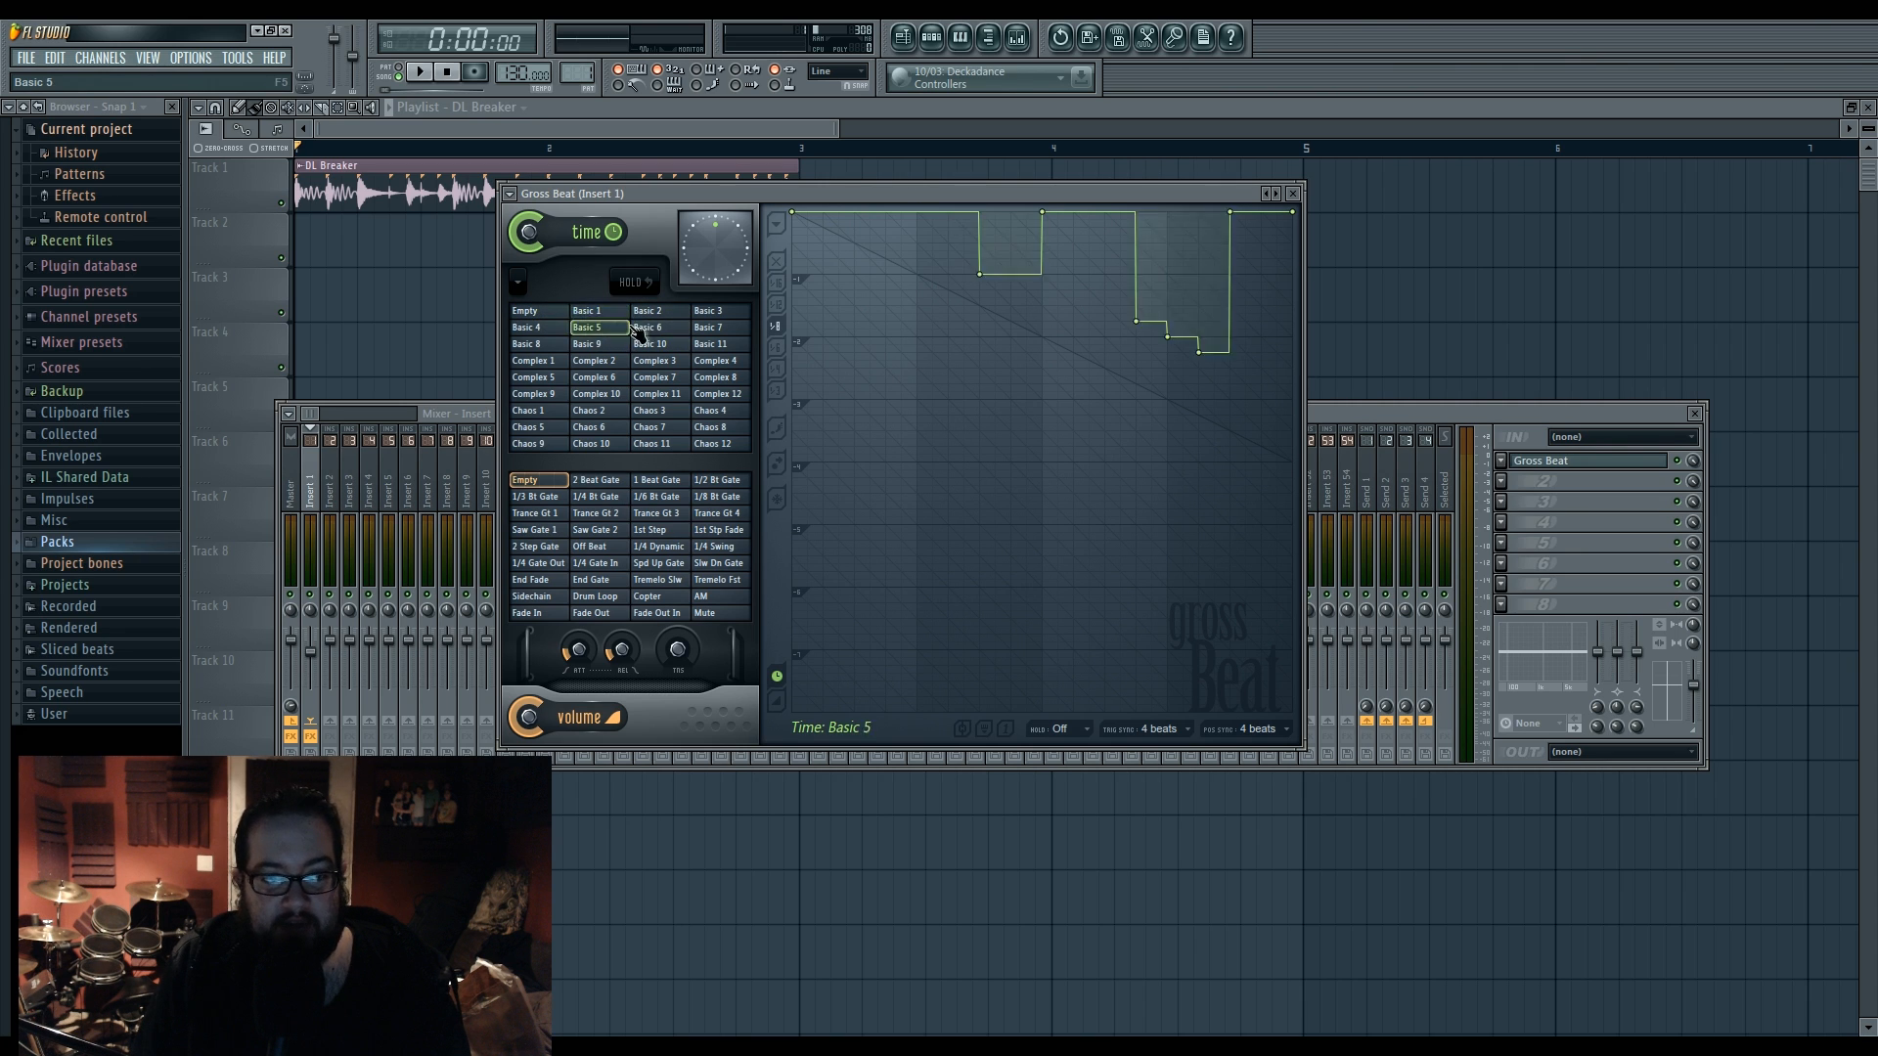
{"action": "left_click", "coordinate": [627, 312]}
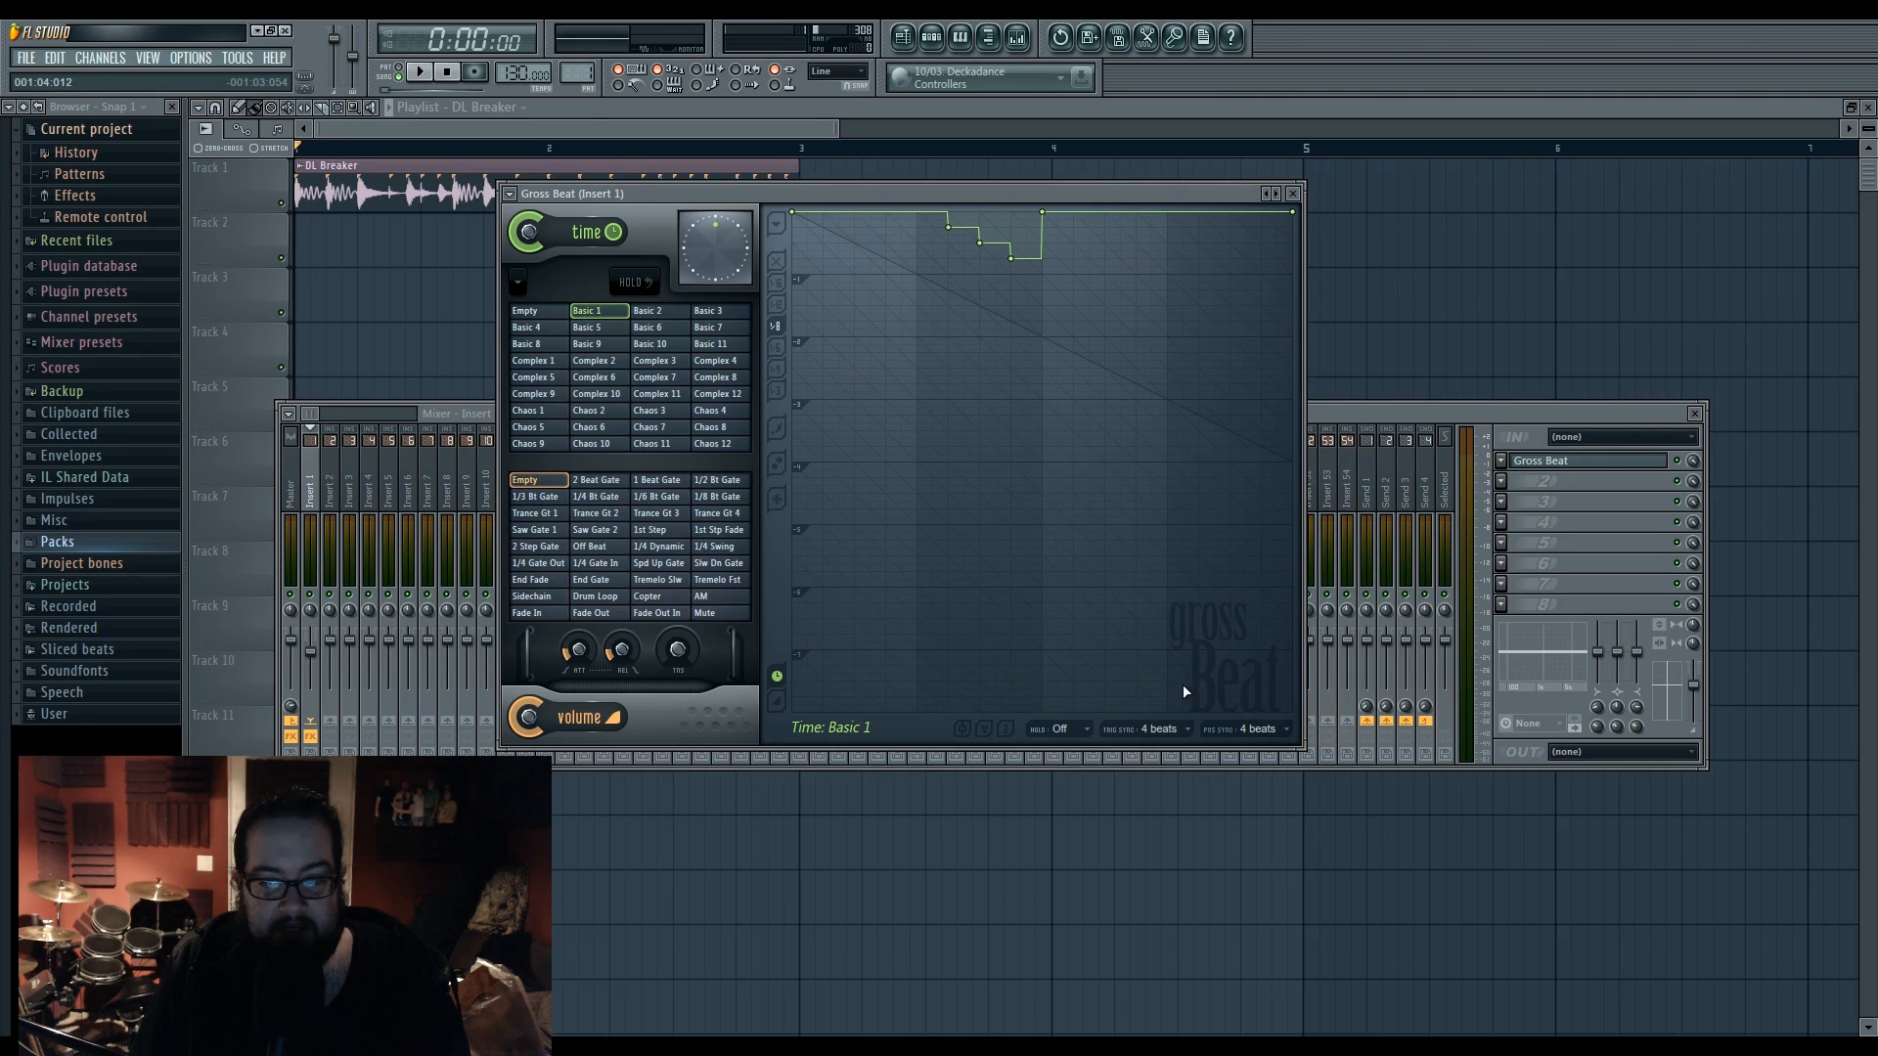
{"action": "left_click", "coordinate": [1182, 728]}
{"action": "left_click", "coordinate": [1171, 742]}
{"action": "left_click", "coordinate": [649, 311]}
{"action": "left_click", "coordinate": [1164, 728]}
{"action": "left_click", "coordinate": [1163, 740]}
- Turn off trigger synchronization for the Basic 5 and Basic 6 time slots
{"action": "left_click", "coordinate": [1159, 733]}
{"action": "left_click", "coordinate": [1159, 734]}
{"action": "left_click", "coordinate": [658, 330]}
{"action": "left_click", "coordinate": [1140, 731]}
{"action": "left_click", "coordinate": [1151, 731]}
{"action": "left_click", "coordinate": [1157, 732]}
{"action": "left_click", "coordinate": [1166, 749]}
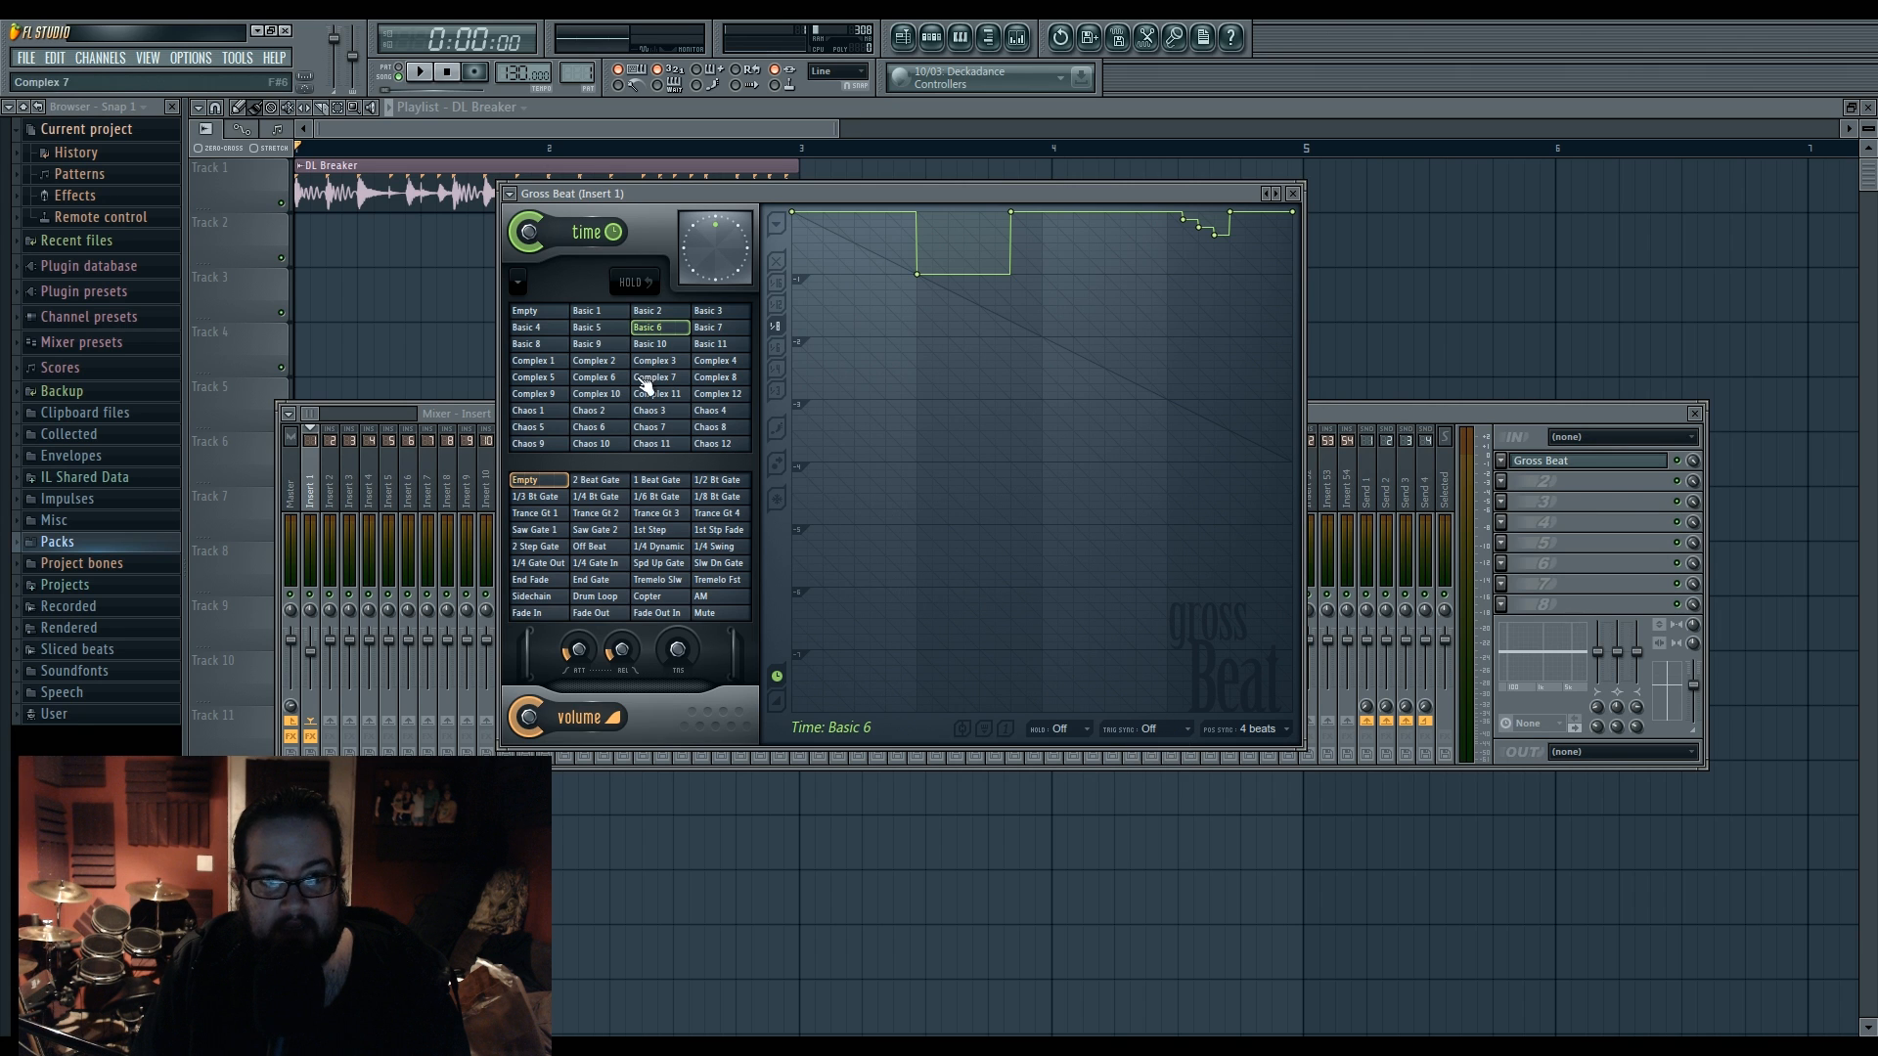
- Play the loop while switching between the Basic 1 and Basic 6 time slots, then stop playback
{"action": "key", "text": "space"}
{"action": "left_click", "coordinate": [601, 313]}
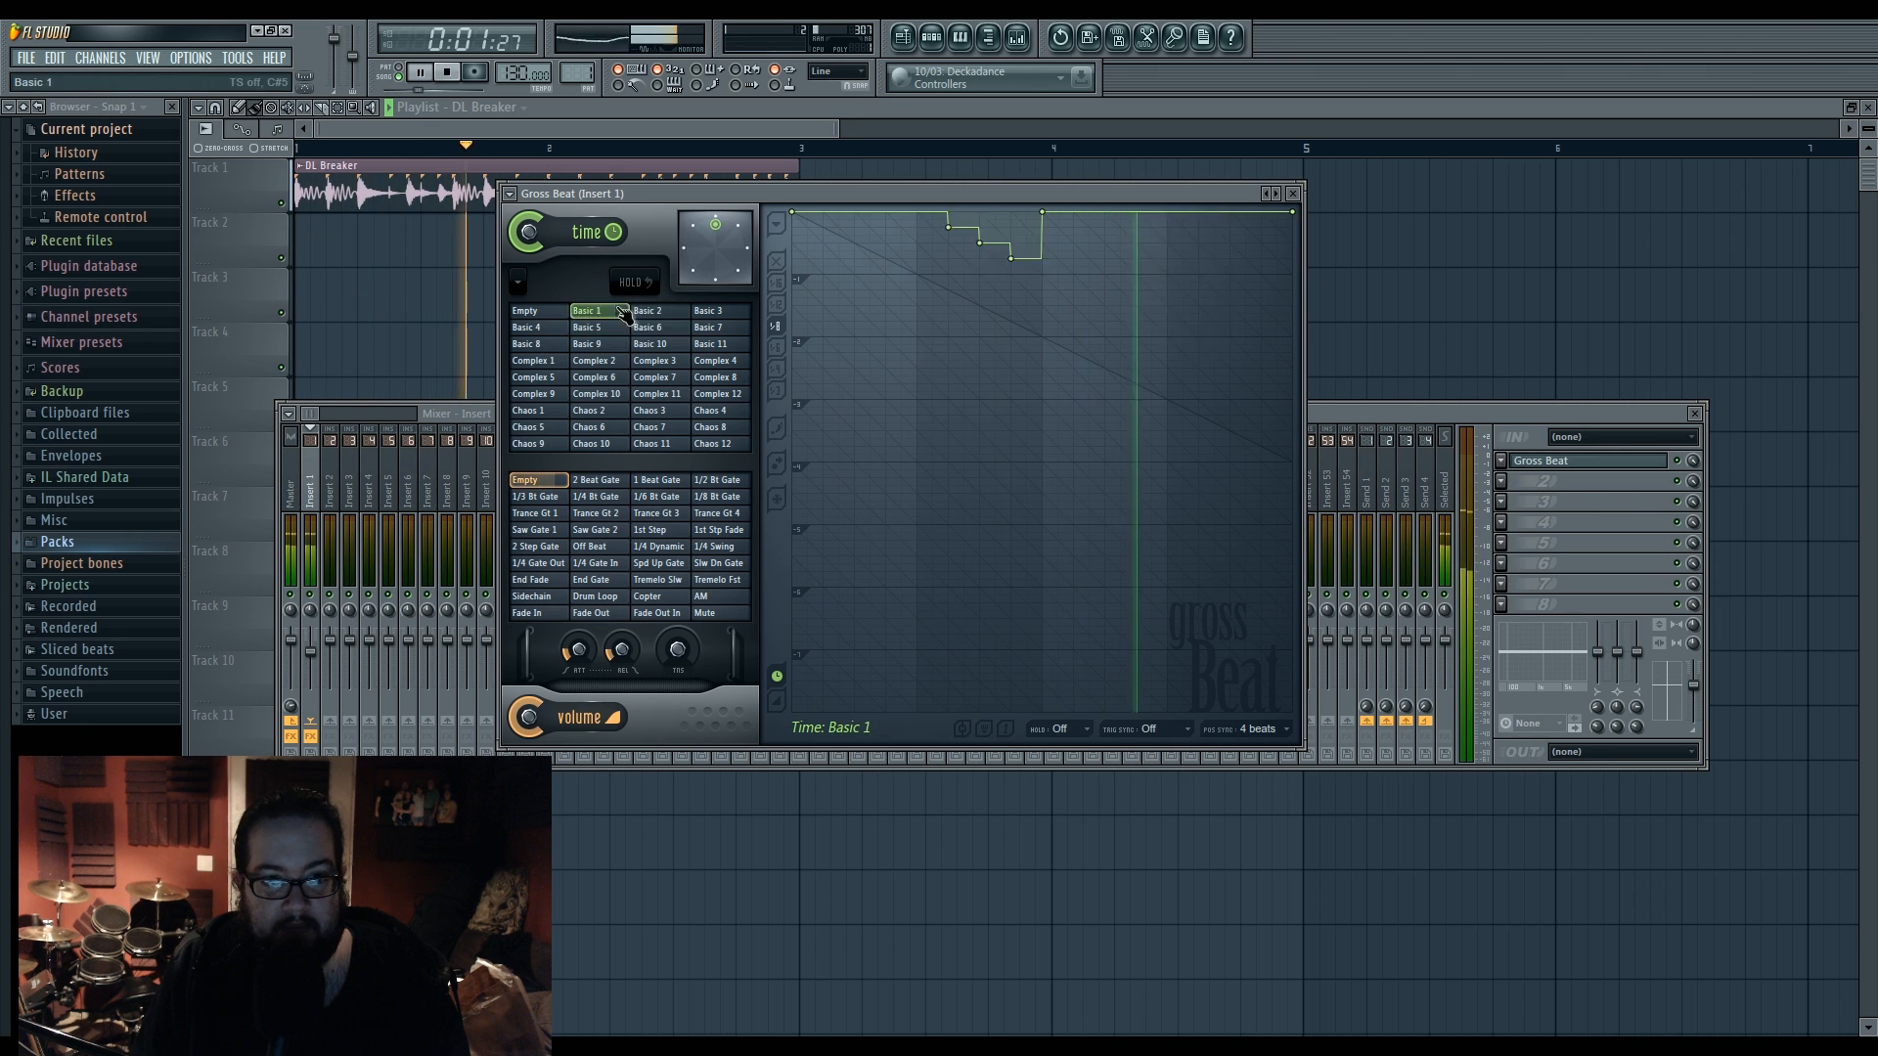
{"action": "left_click", "coordinate": [655, 330]}
{"action": "key", "text": "space"}
- Switch back and forth among the Basic 1, Basic 2, Basic 5 and Basic 6 time slots, ending on Basic 1
{"action": "left_click", "coordinate": [626, 327]}
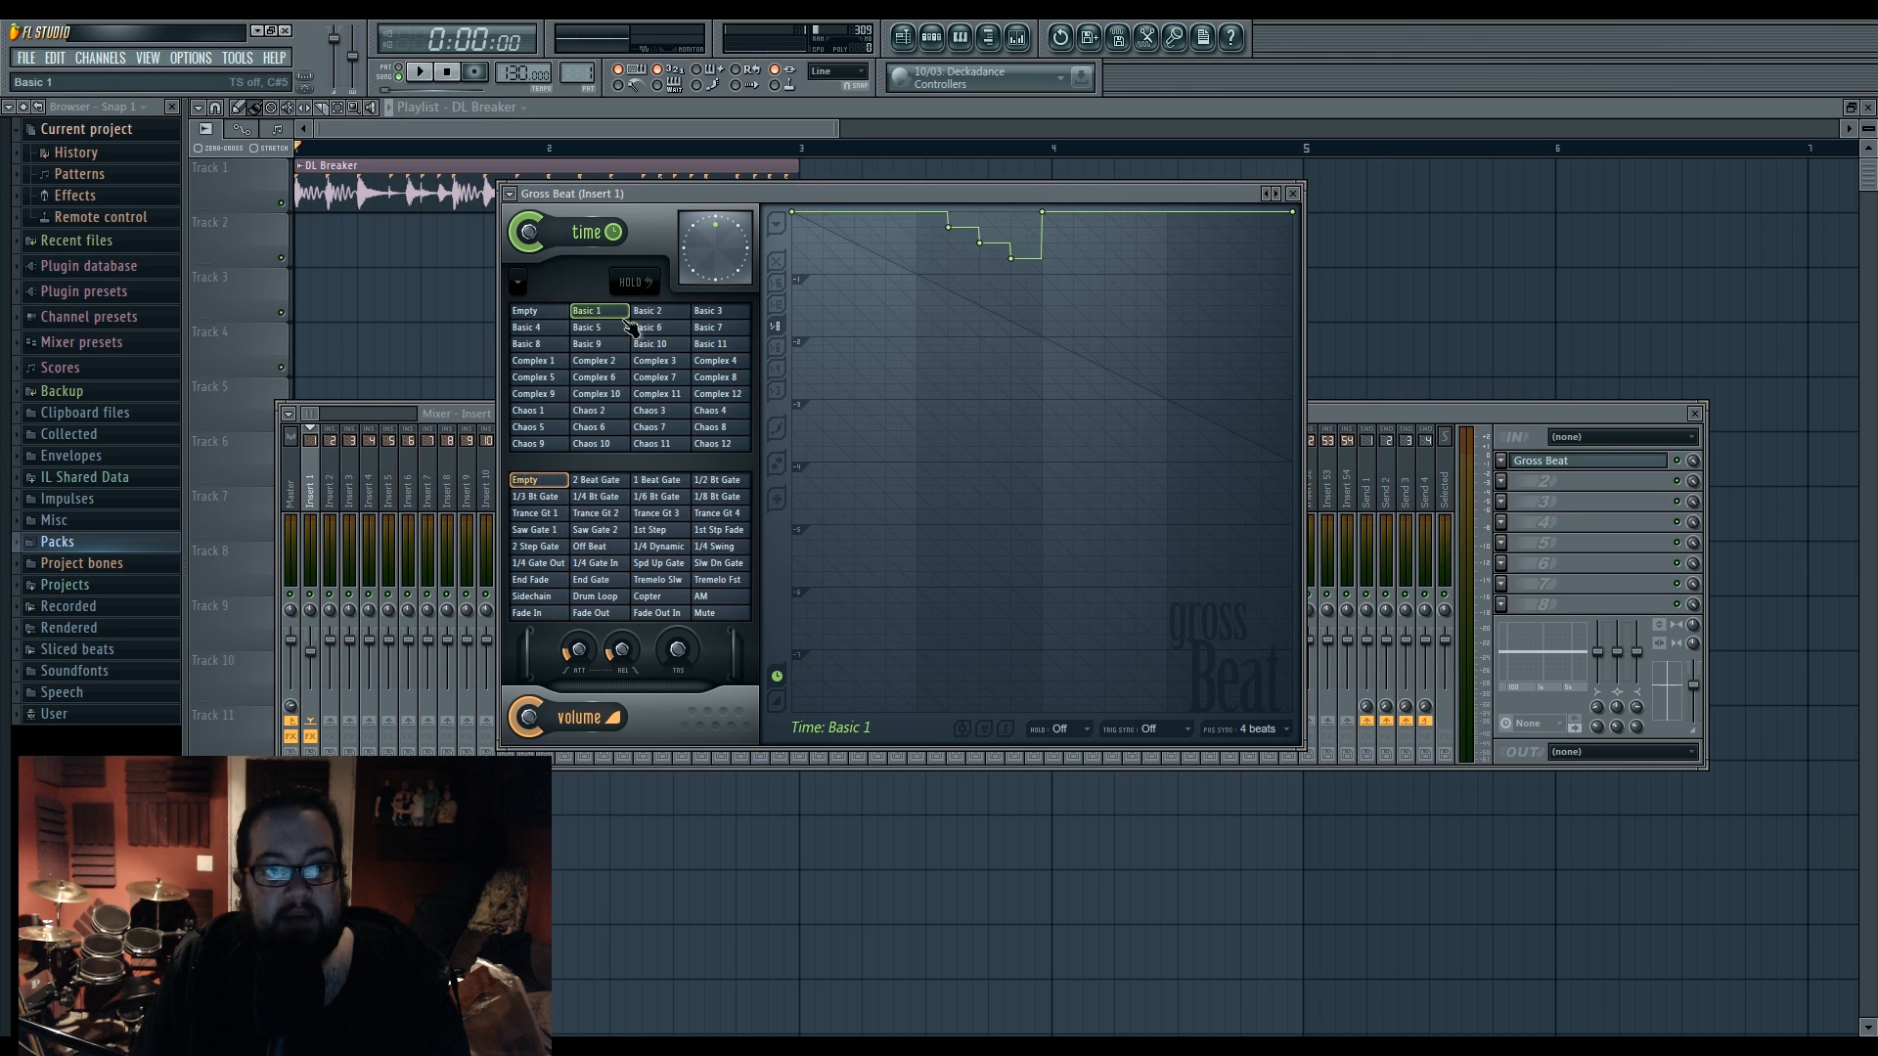
{"action": "left_click", "coordinate": [636, 325]}
{"action": "left_click", "coordinate": [639, 315]}
{"action": "left_click", "coordinate": [637, 324]}
{"action": "left_click", "coordinate": [623, 316]}
{"action": "left_click", "coordinate": [624, 323]}
{"action": "left_click", "coordinate": [623, 316]}
{"action": "left_click_drag", "start_coordinate": [623, 317], "coordinate": [622, 316]}
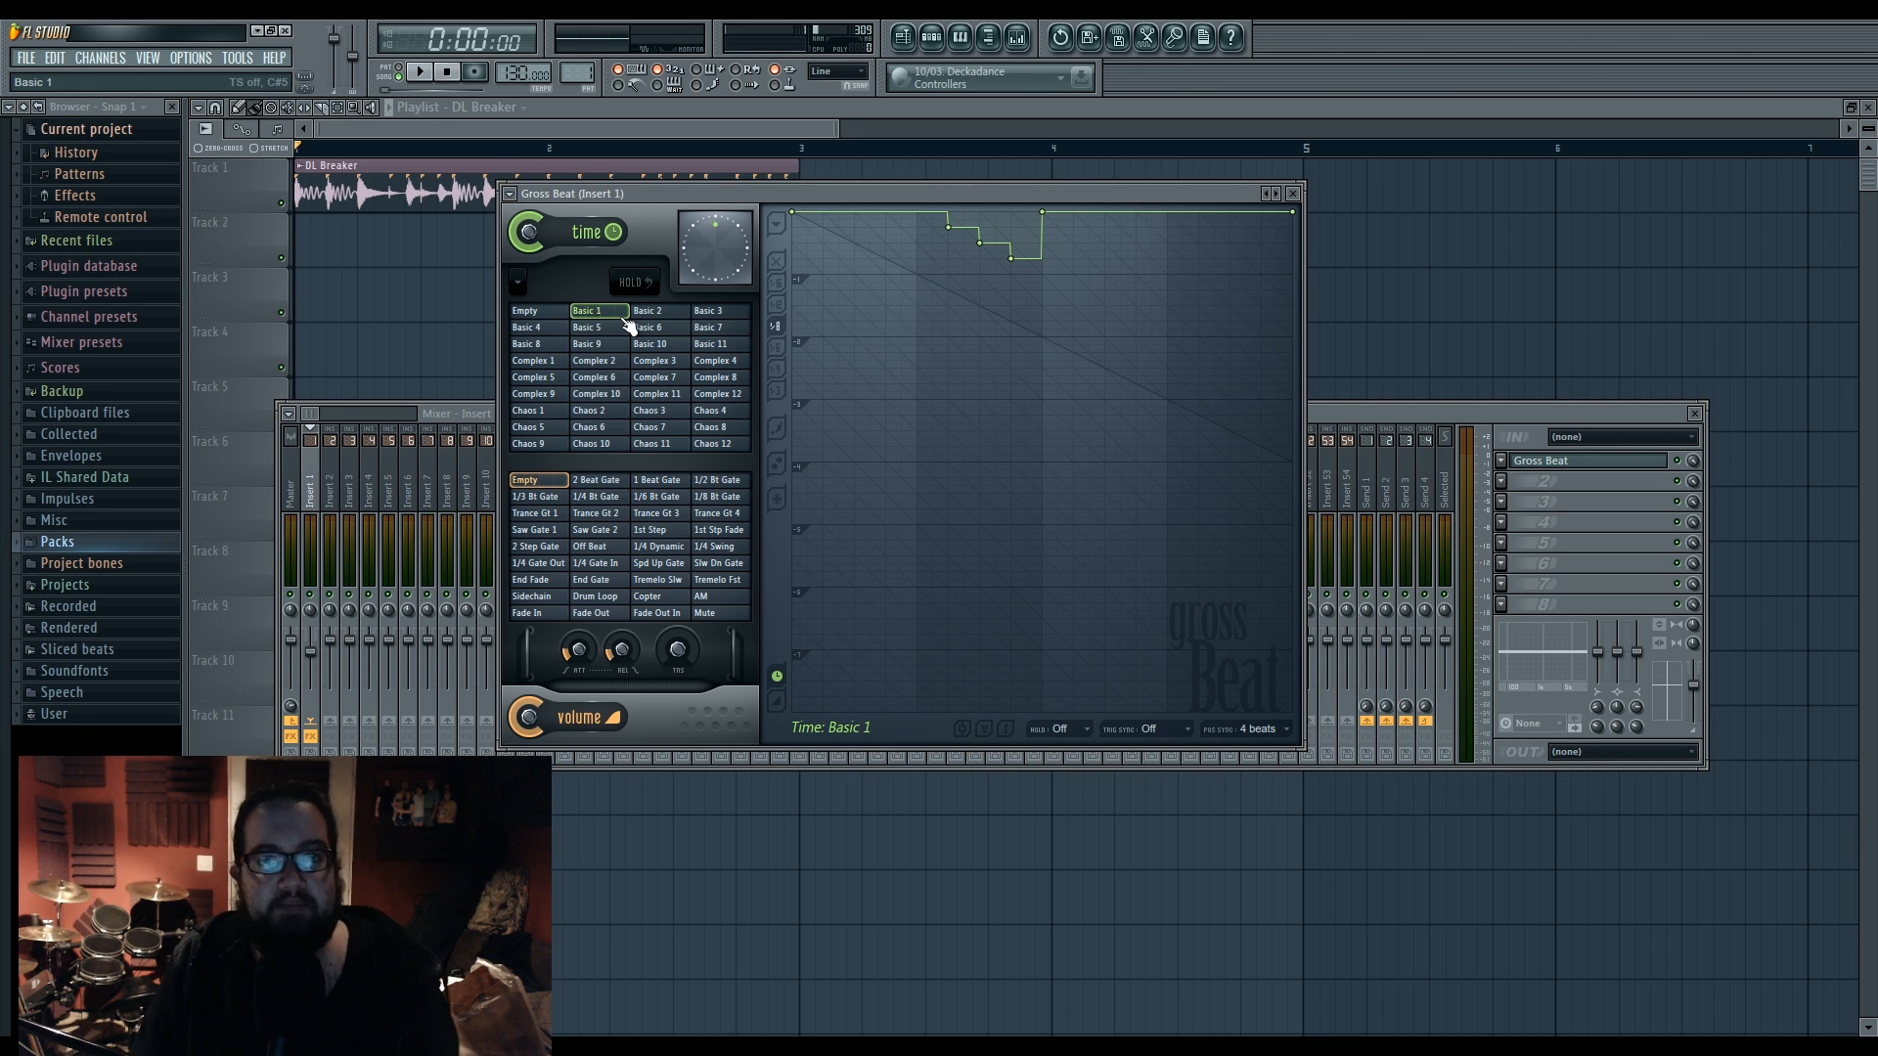
- Set Basic 1's position synchronization to 2 beats and audition the loop while switching between Basic 1 and Basic 6
{"action": "left_click", "coordinate": [1262, 730]}
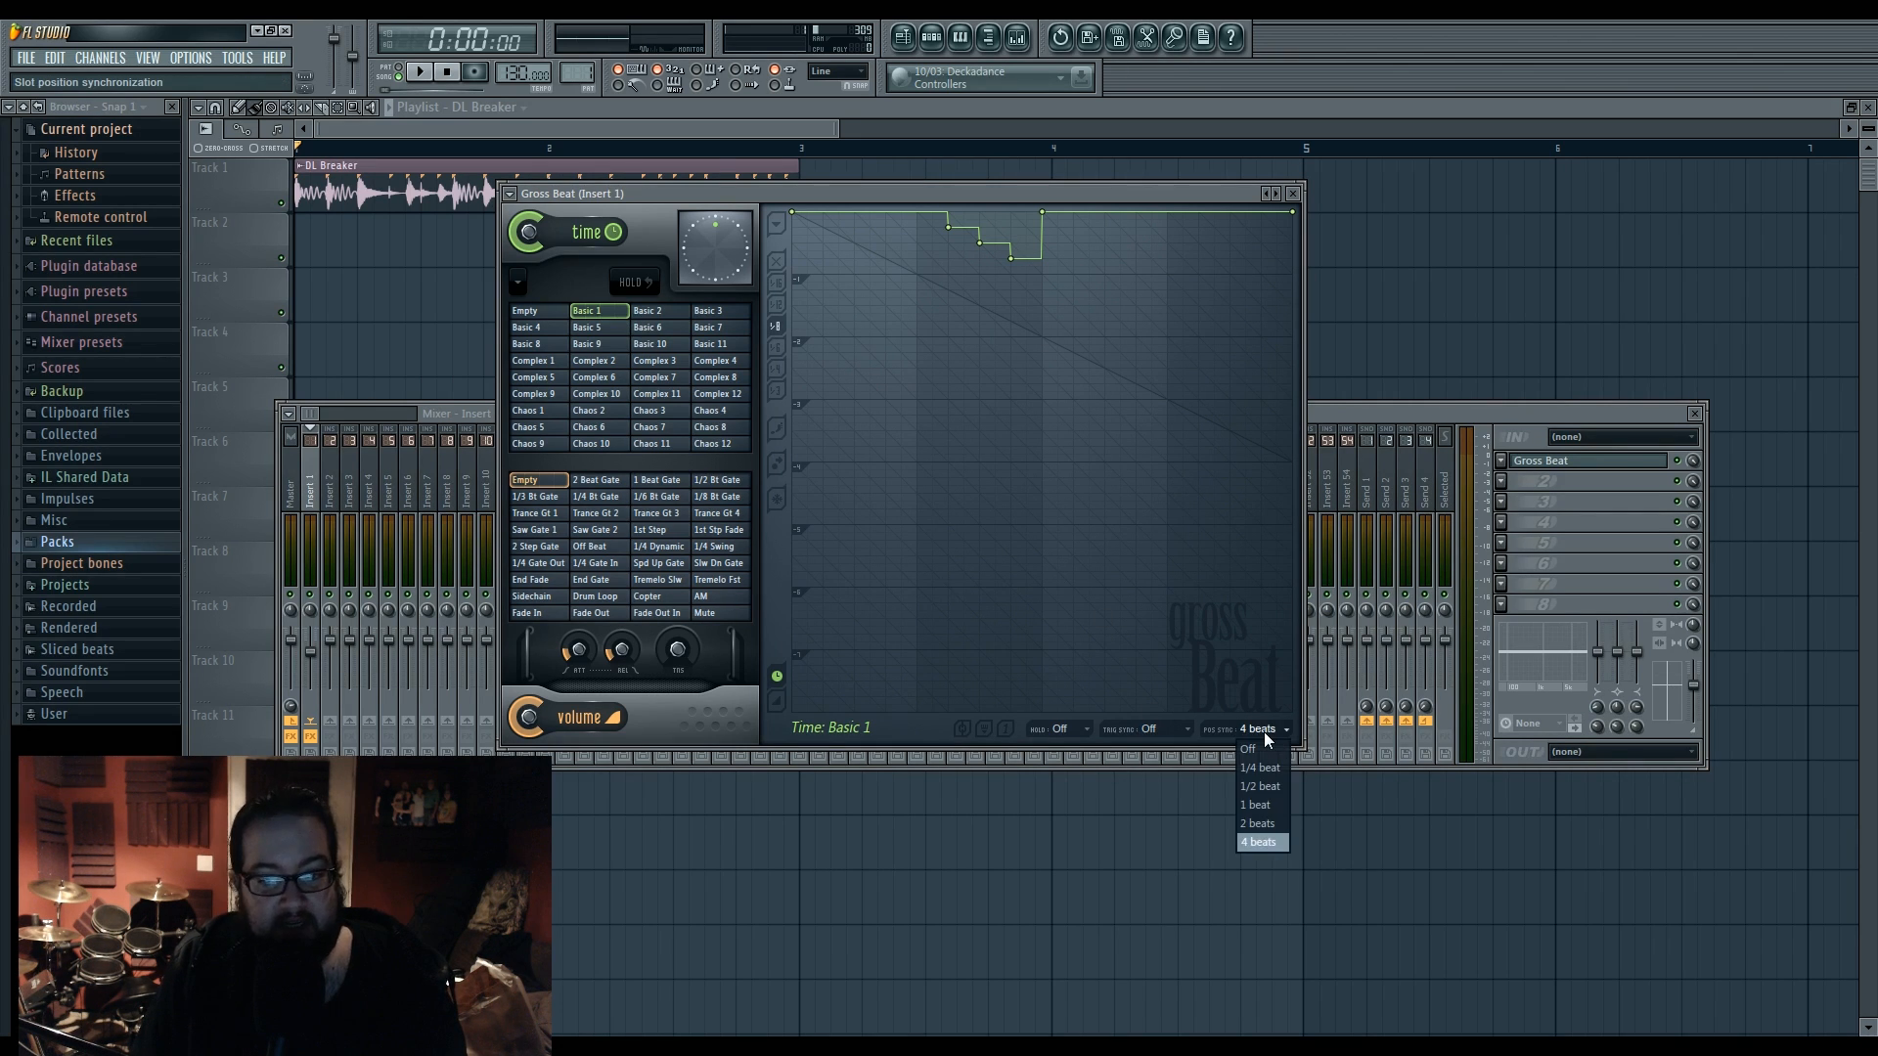
{"action": "left_click", "coordinate": [1272, 823]}
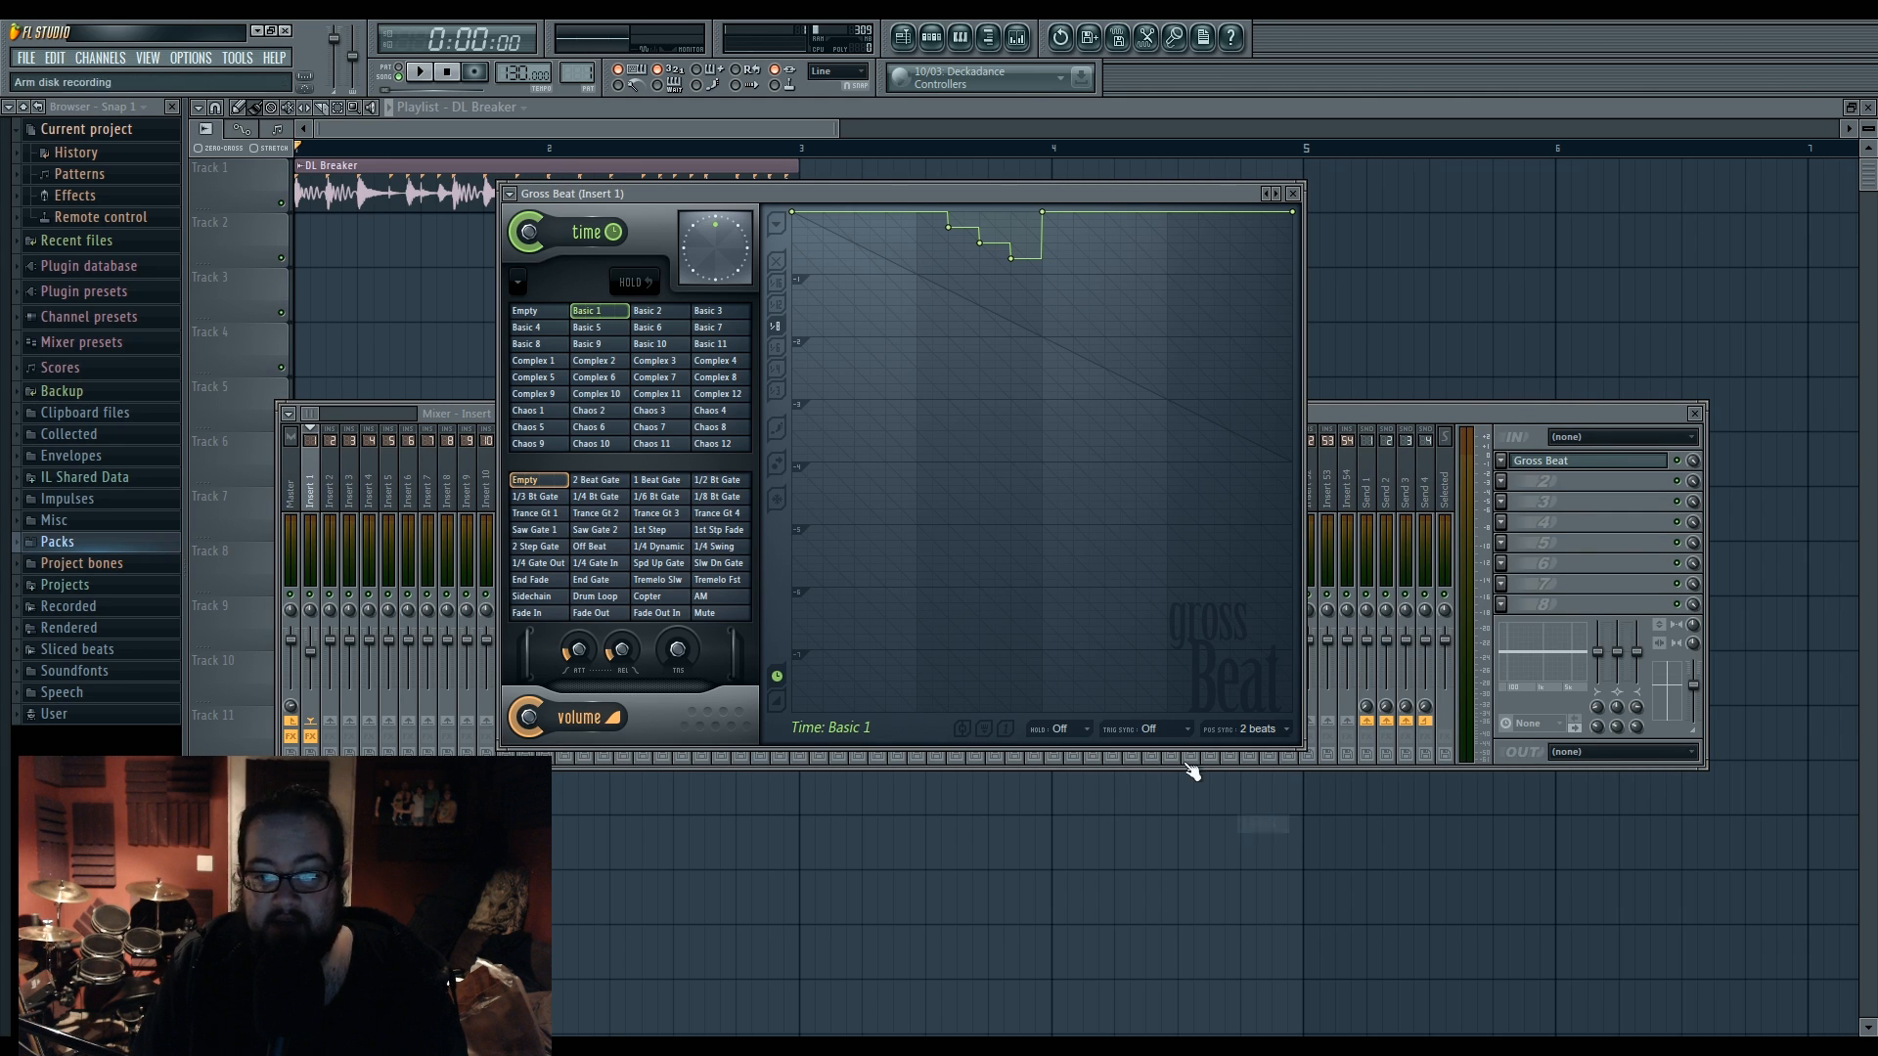
{"action": "key", "text": "space"}
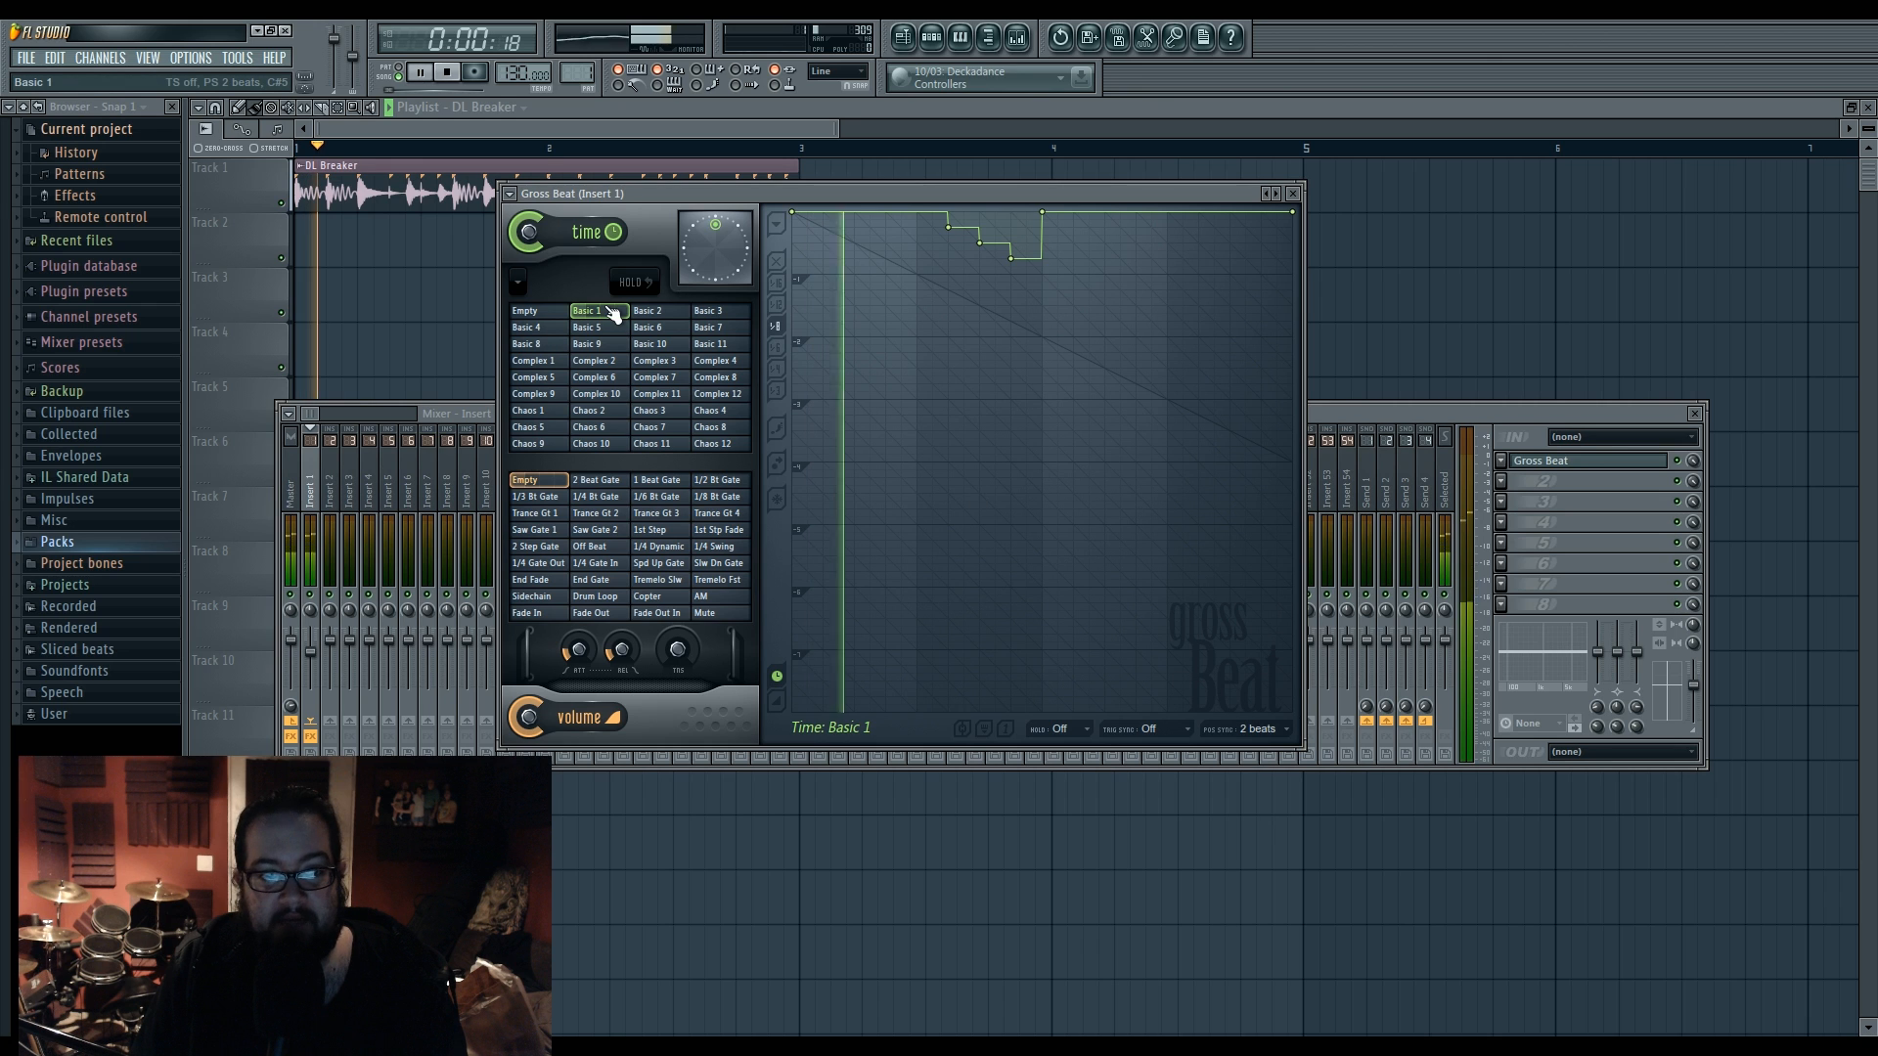
{"action": "key", "text": "space"}
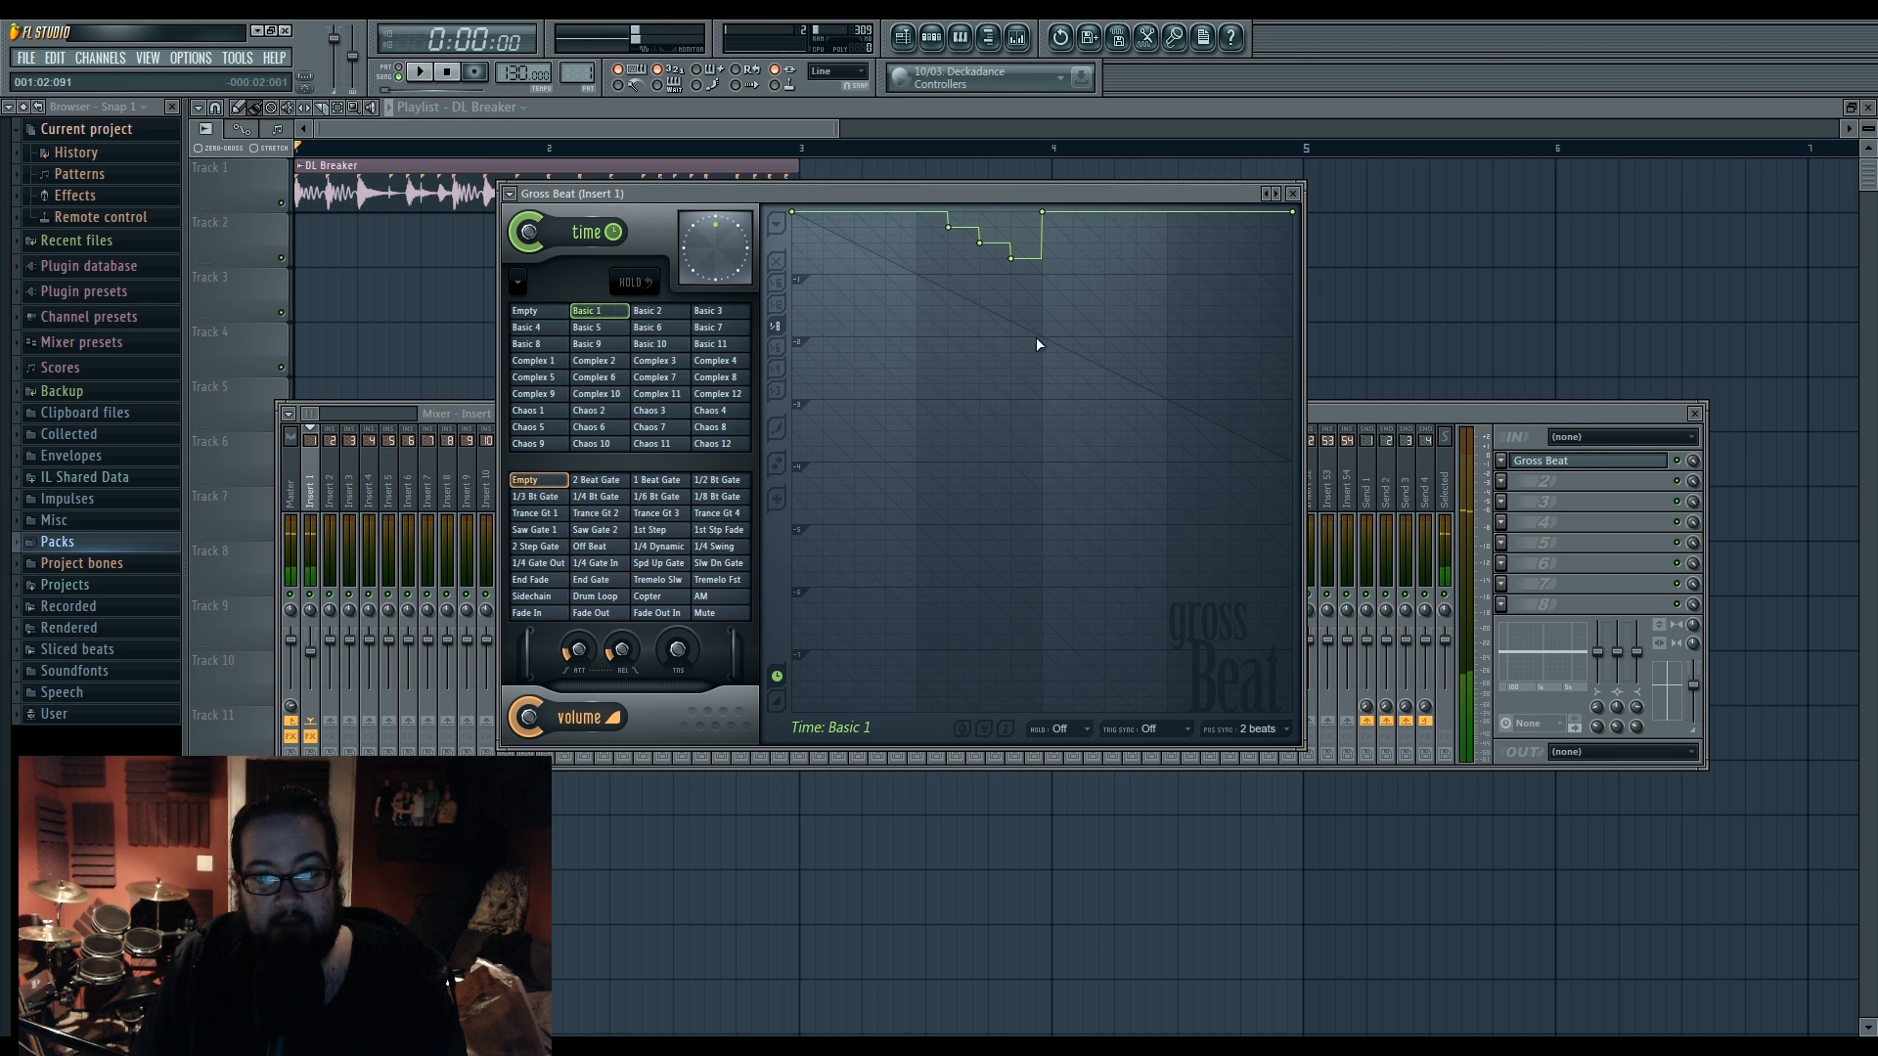
{"action": "key", "text": "space"}
{"action": "left_click", "coordinate": [643, 330]}
{"action": "left_click", "coordinate": [599, 311]}
{"action": "key", "text": "space"}
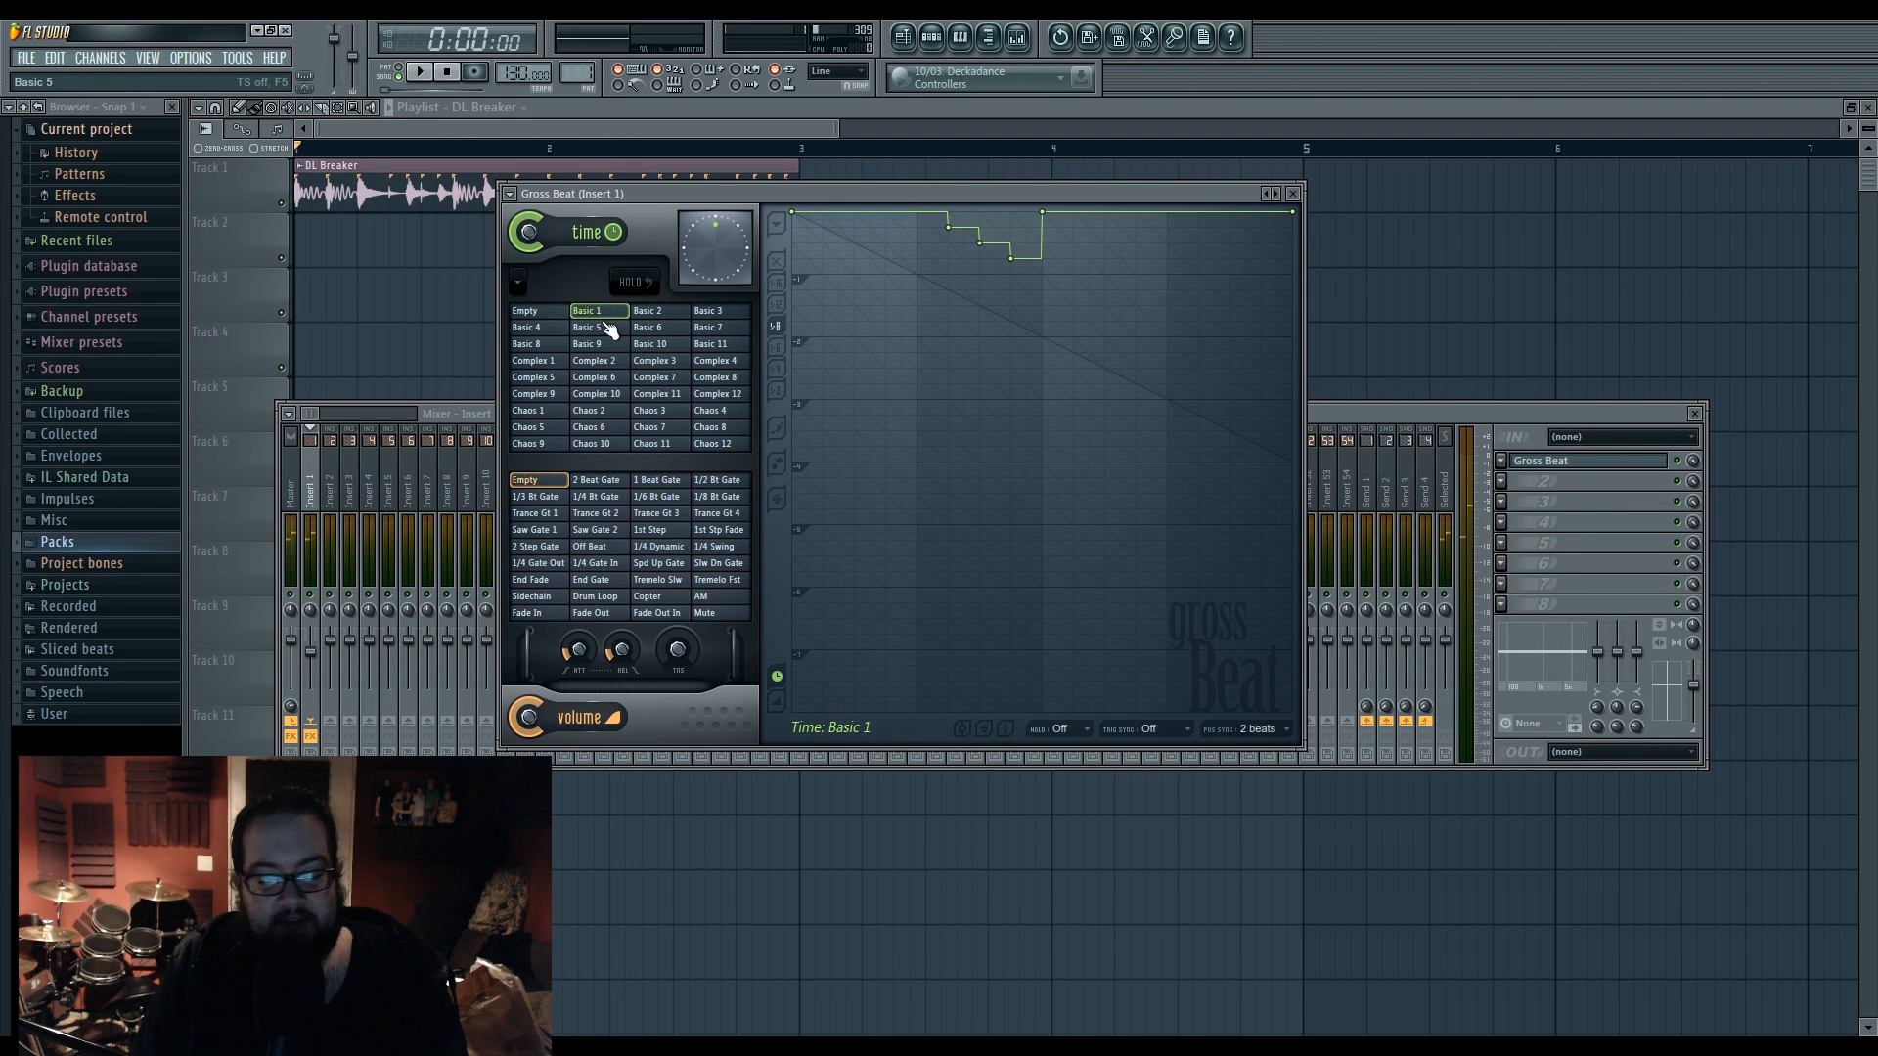
- Set the position synchronization of the Basic 2, Basic 6 and Basic 5 time slots to 2 beats
{"action": "left_click", "coordinate": [660, 313]}
{"action": "left_click", "coordinate": [1253, 729]}
{"action": "left_click", "coordinate": [1265, 806]}
{"action": "left_click", "coordinate": [660, 328]}
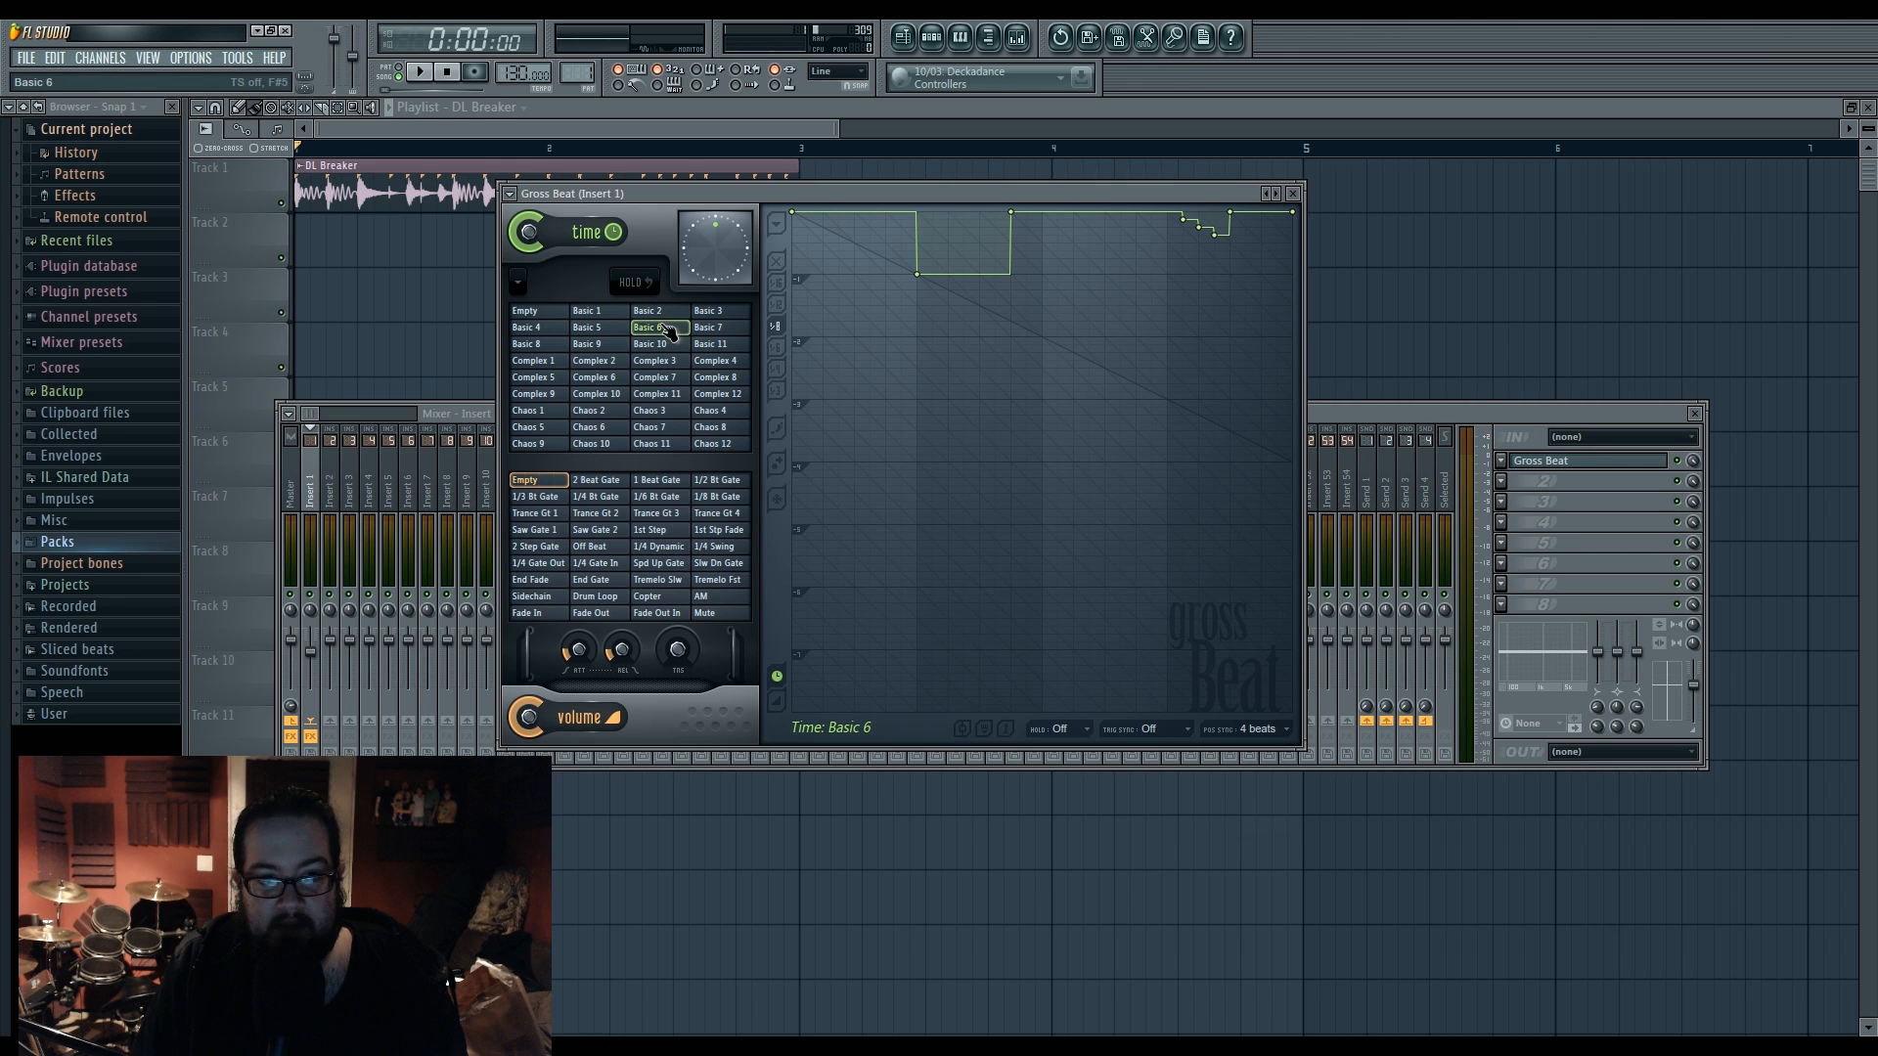
{"action": "left_click", "coordinate": [1252, 732]}
{"action": "left_click", "coordinate": [1270, 818]}
{"action": "left_click", "coordinate": [600, 328]}
{"action": "left_click", "coordinate": [1279, 732]}
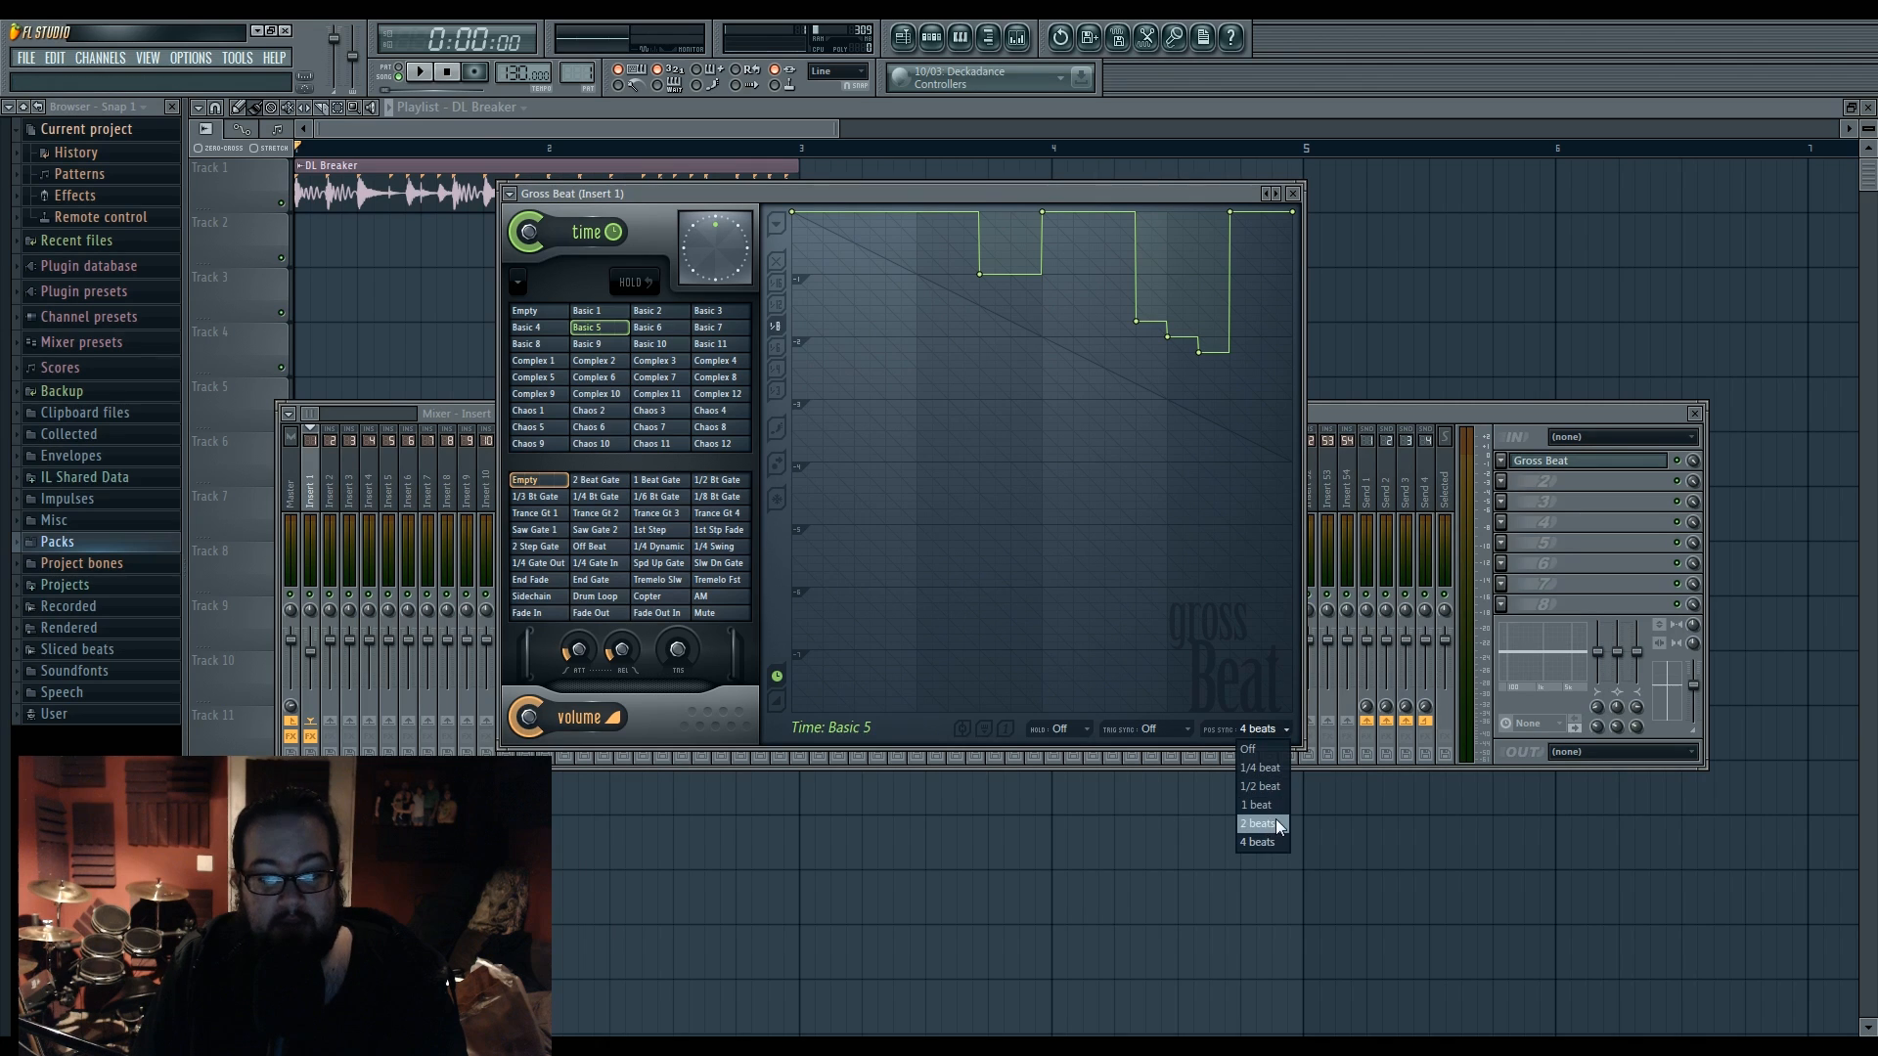
{"action": "left_click", "coordinate": [1275, 823]}
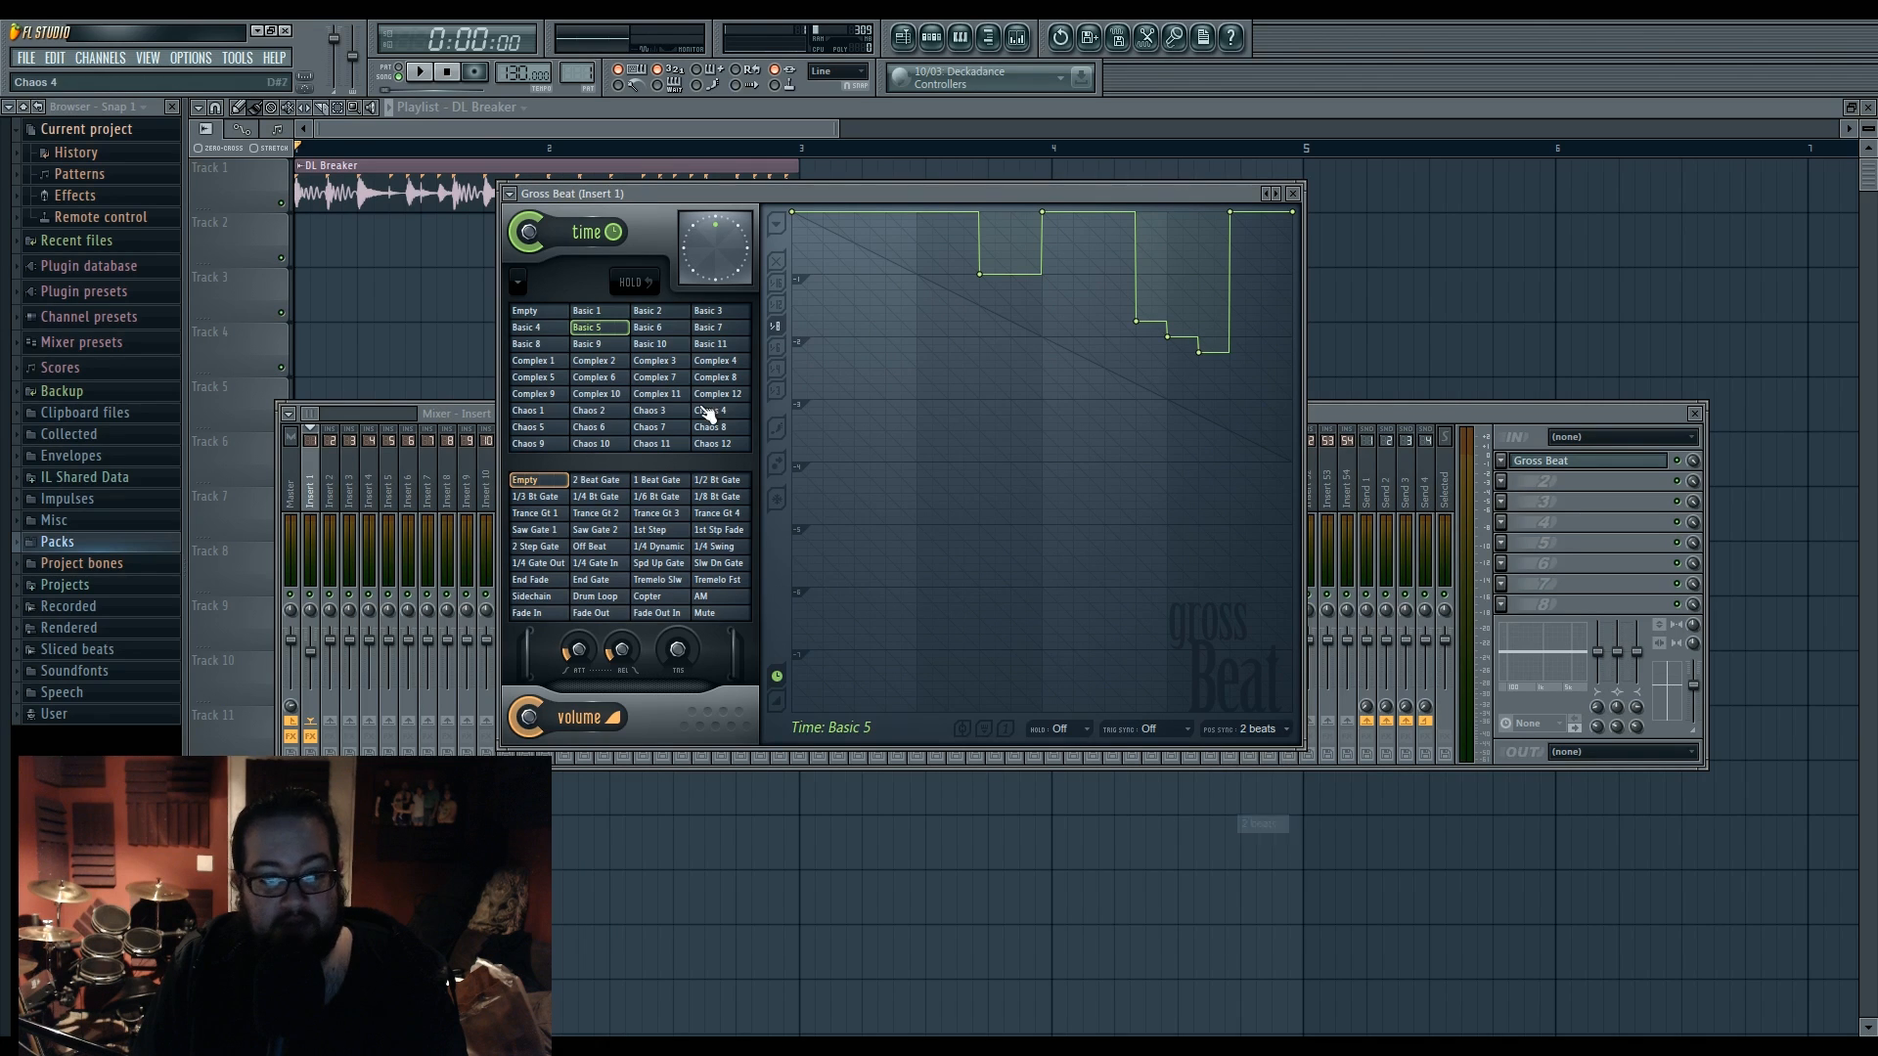
- Play the loop while switching among the Basic 1, Basic 2, Basic 5 and Basic 6 time slots, then stop
{"action": "key", "text": "space"}
{"action": "left_click", "coordinate": [648, 328]}
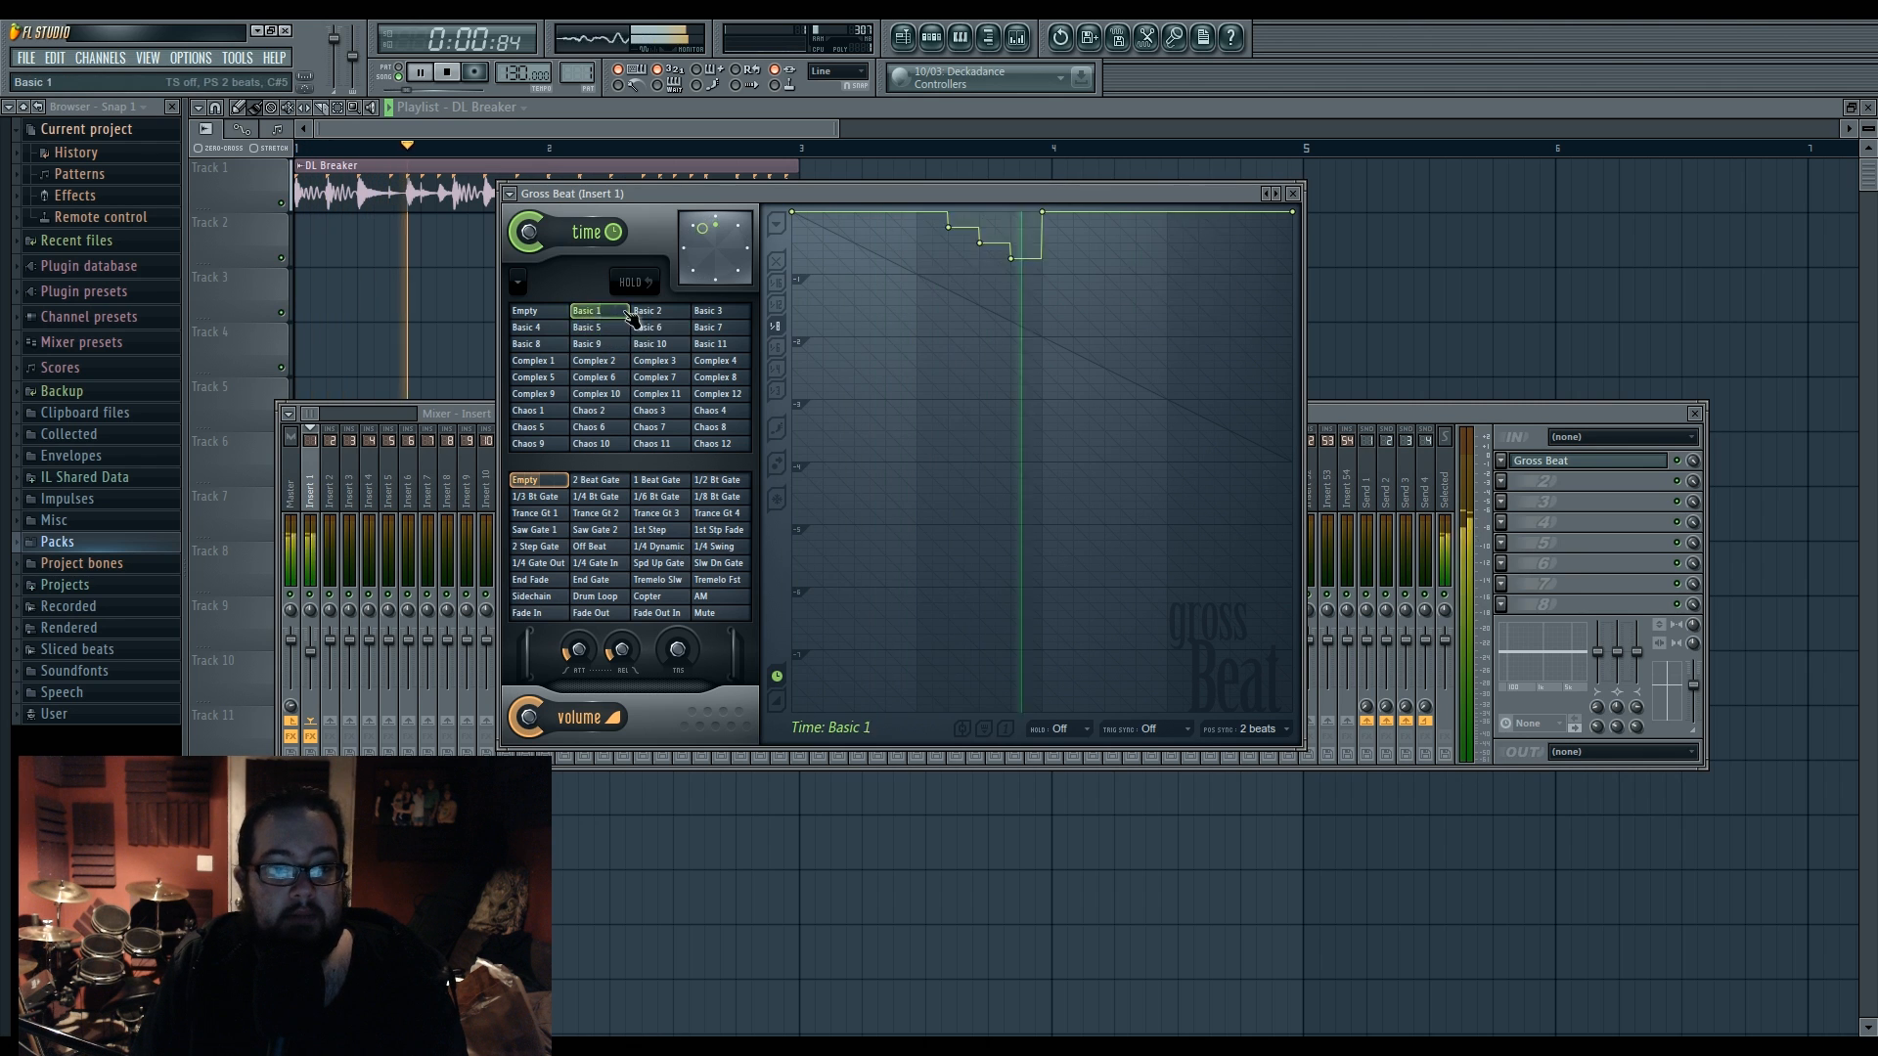
{"action": "left_click", "coordinate": [648, 311]}
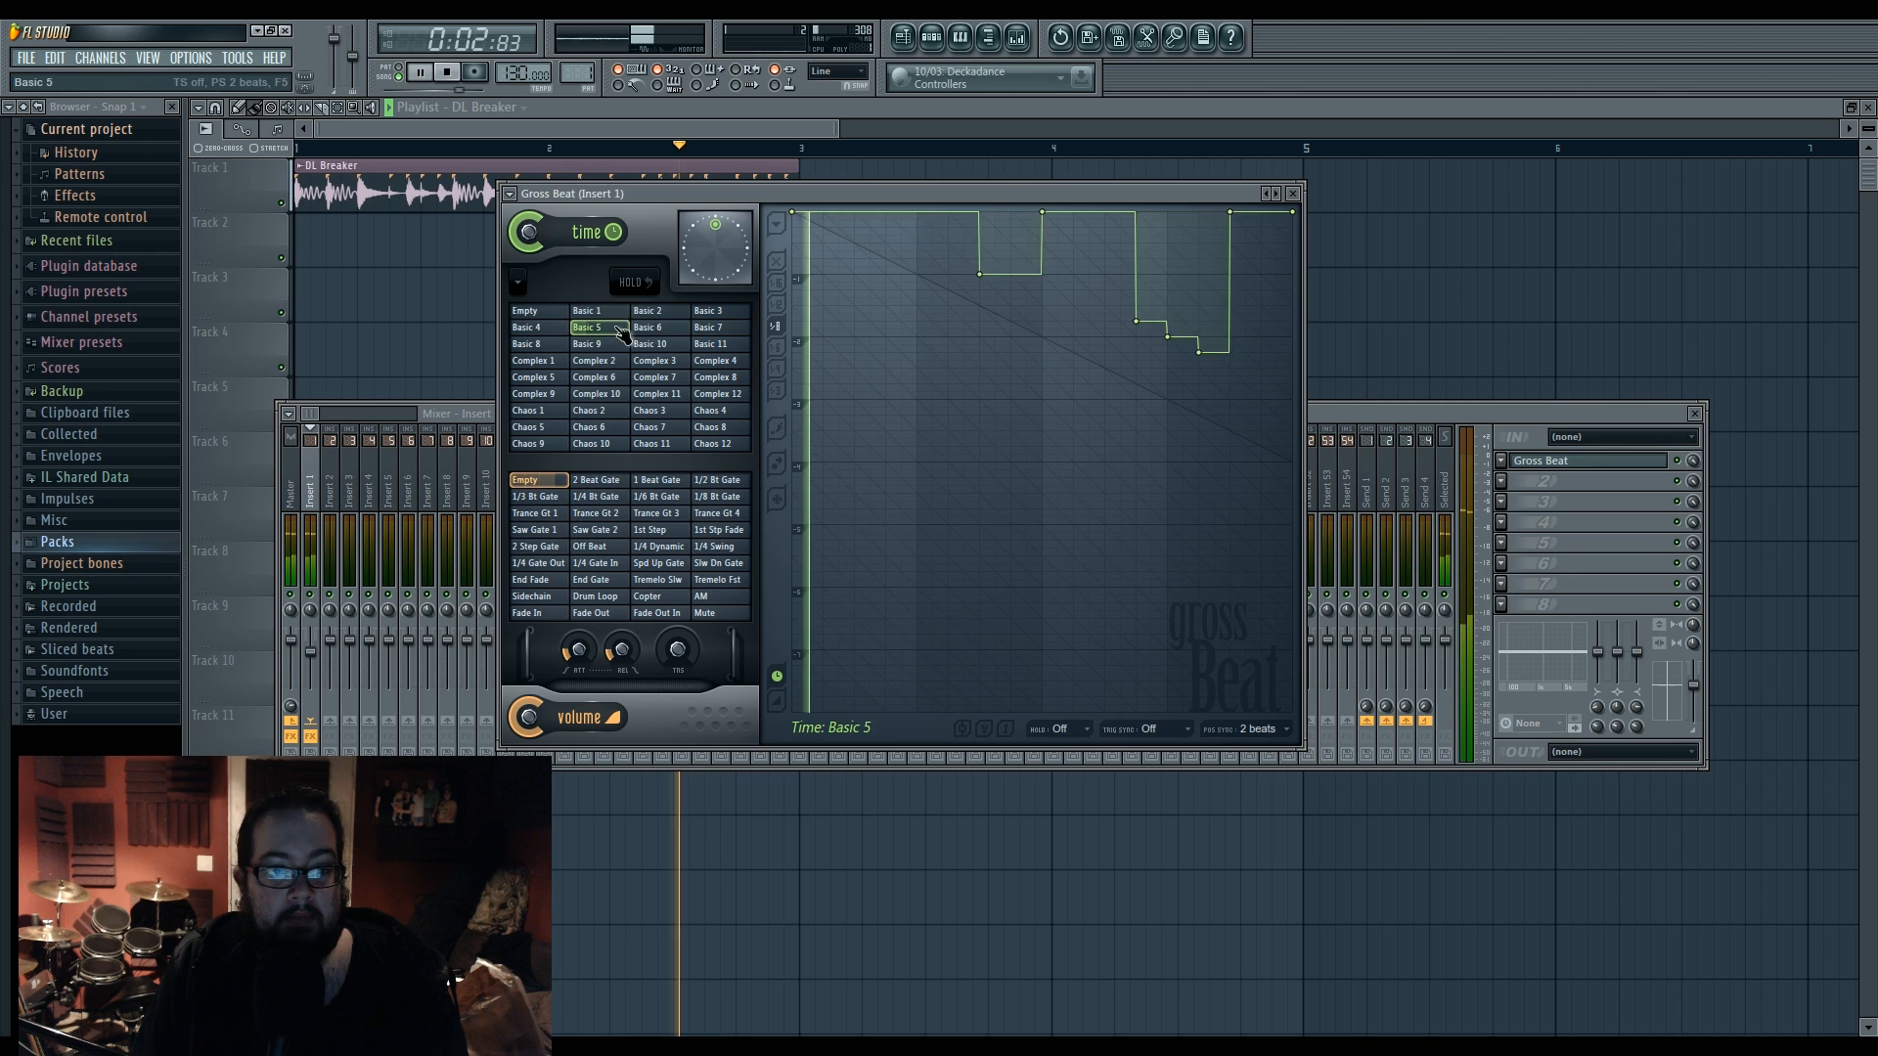
{"action": "key", "text": "space"}
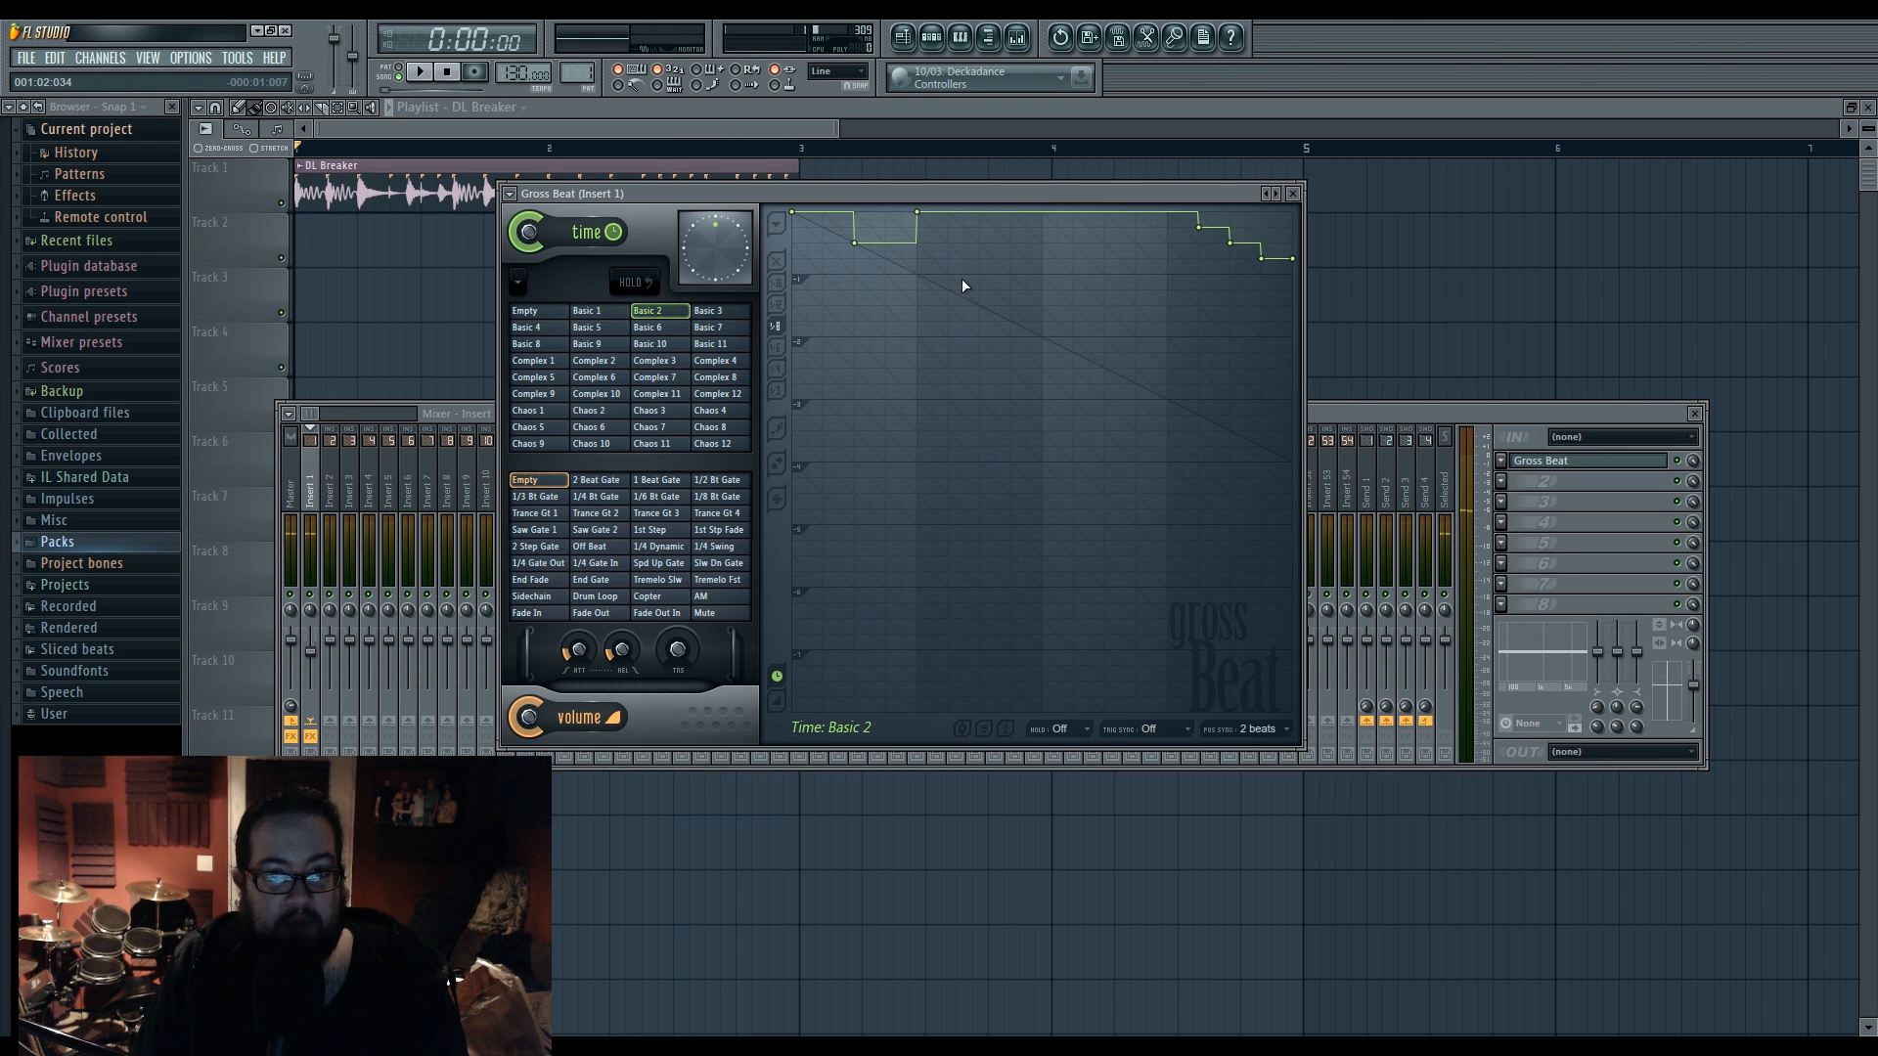
- Turn off position synchronization for the Basic 1, Basic 2, Basic 6 and Basic 5 time slots
{"action": "left_click", "coordinate": [615, 325]}
{"action": "left_click", "coordinate": [624, 314]}
{"action": "left_click", "coordinate": [1238, 728]}
{"action": "left_click", "coordinate": [1254, 745]}
{"action": "left_click", "coordinate": [662, 313]}
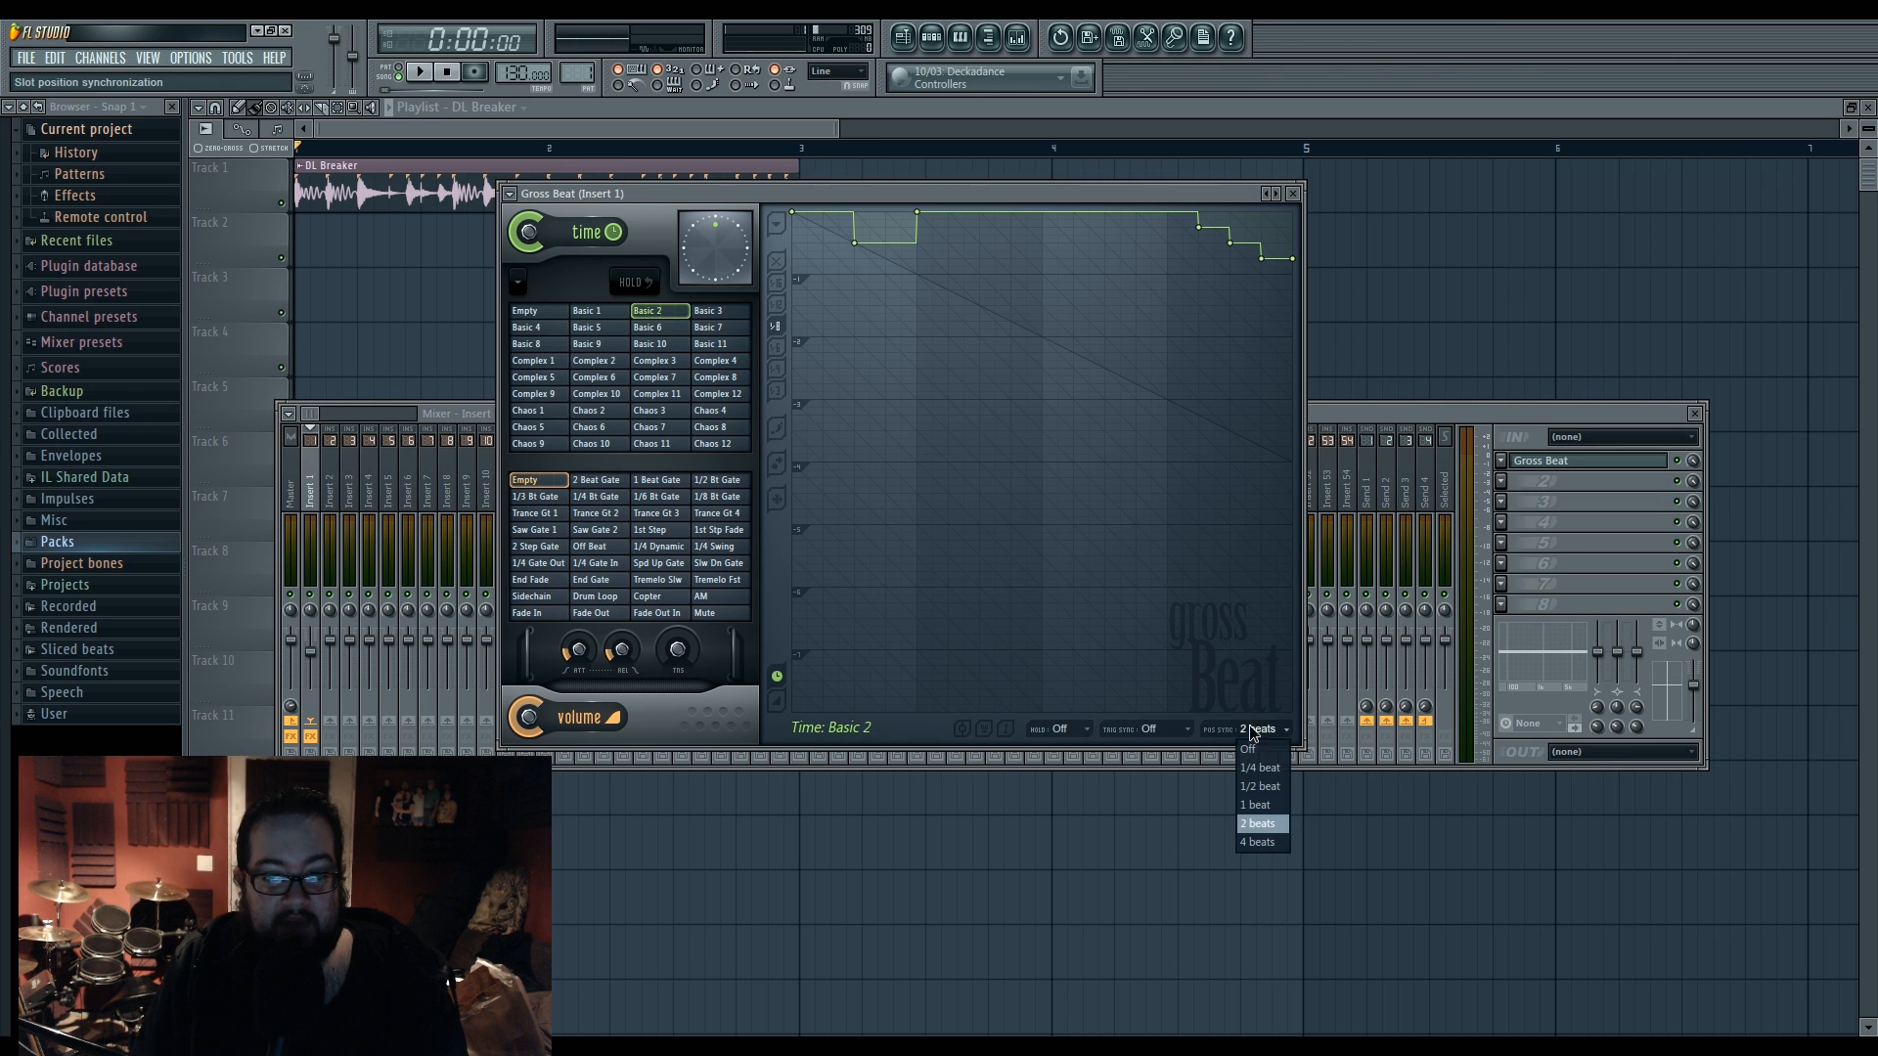
{"action": "left_click", "coordinate": [656, 331]}
{"action": "left_click", "coordinate": [1247, 729]}
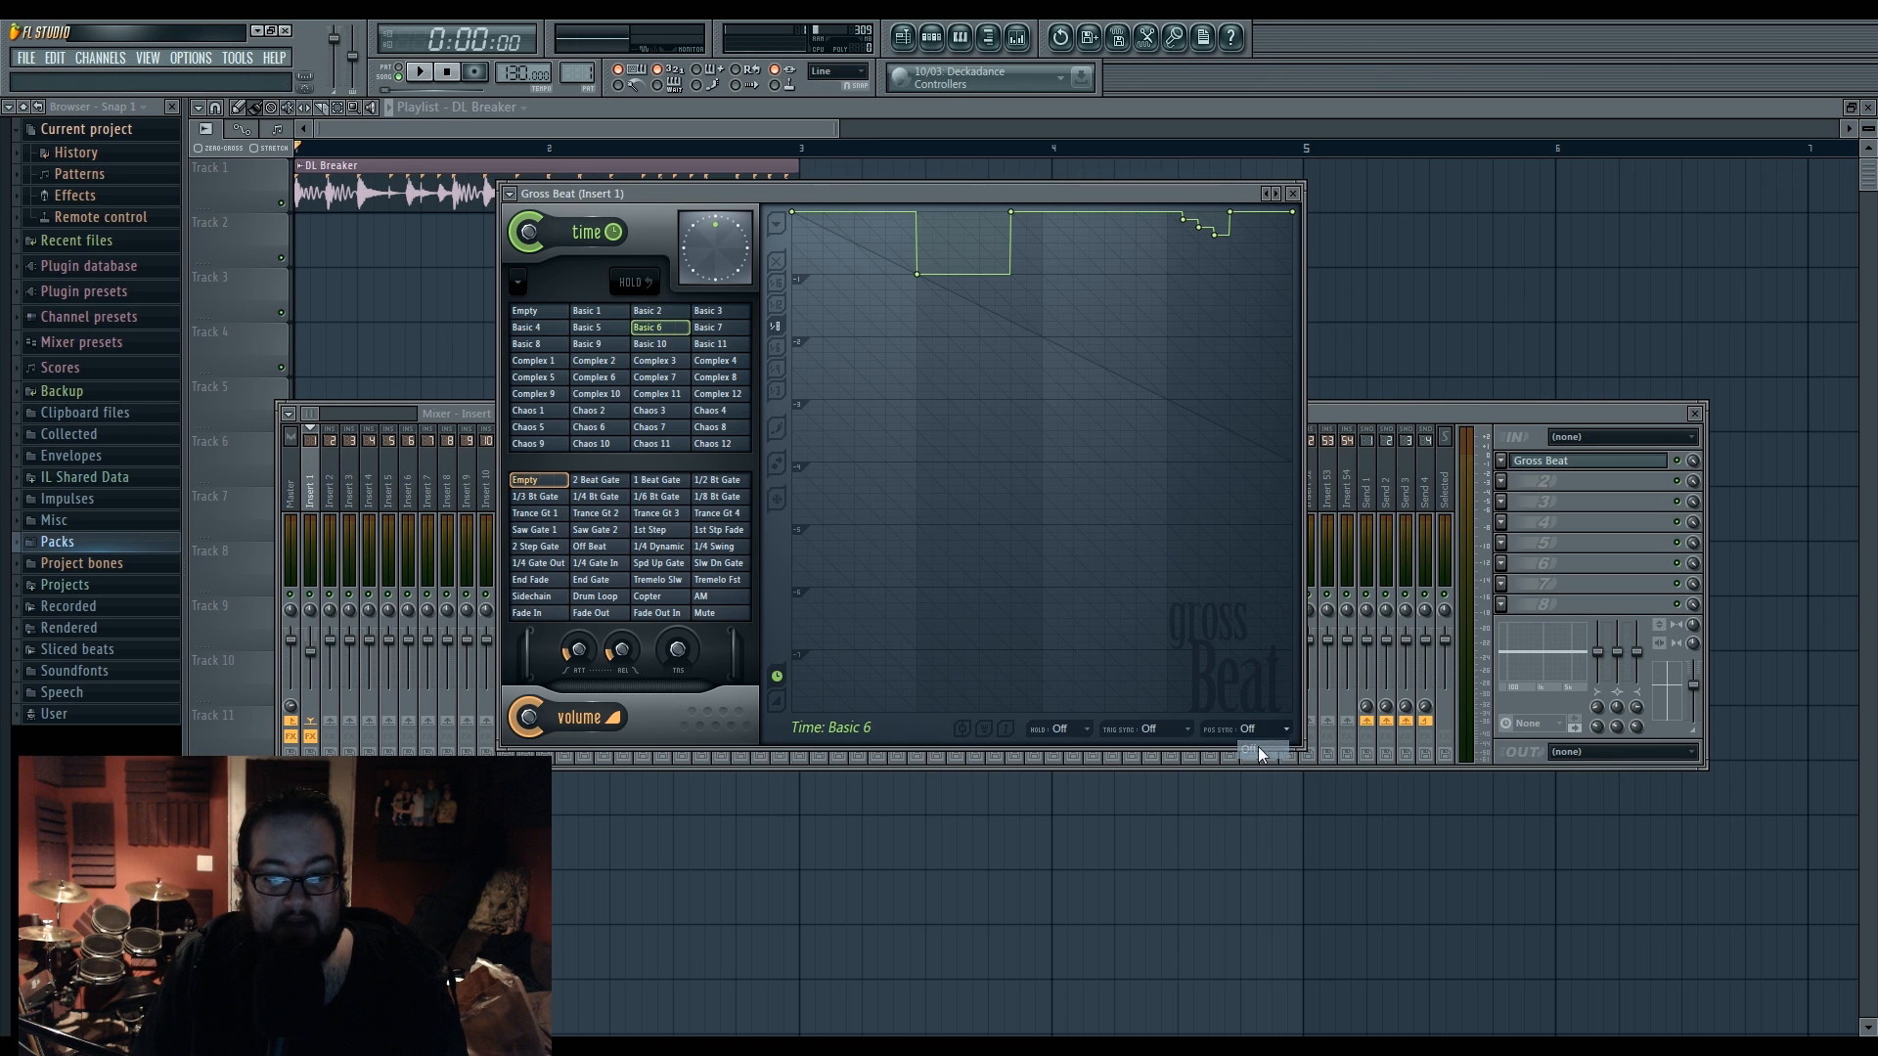
{"action": "left_click", "coordinate": [620, 326]}
{"action": "left_click", "coordinate": [1238, 729]}
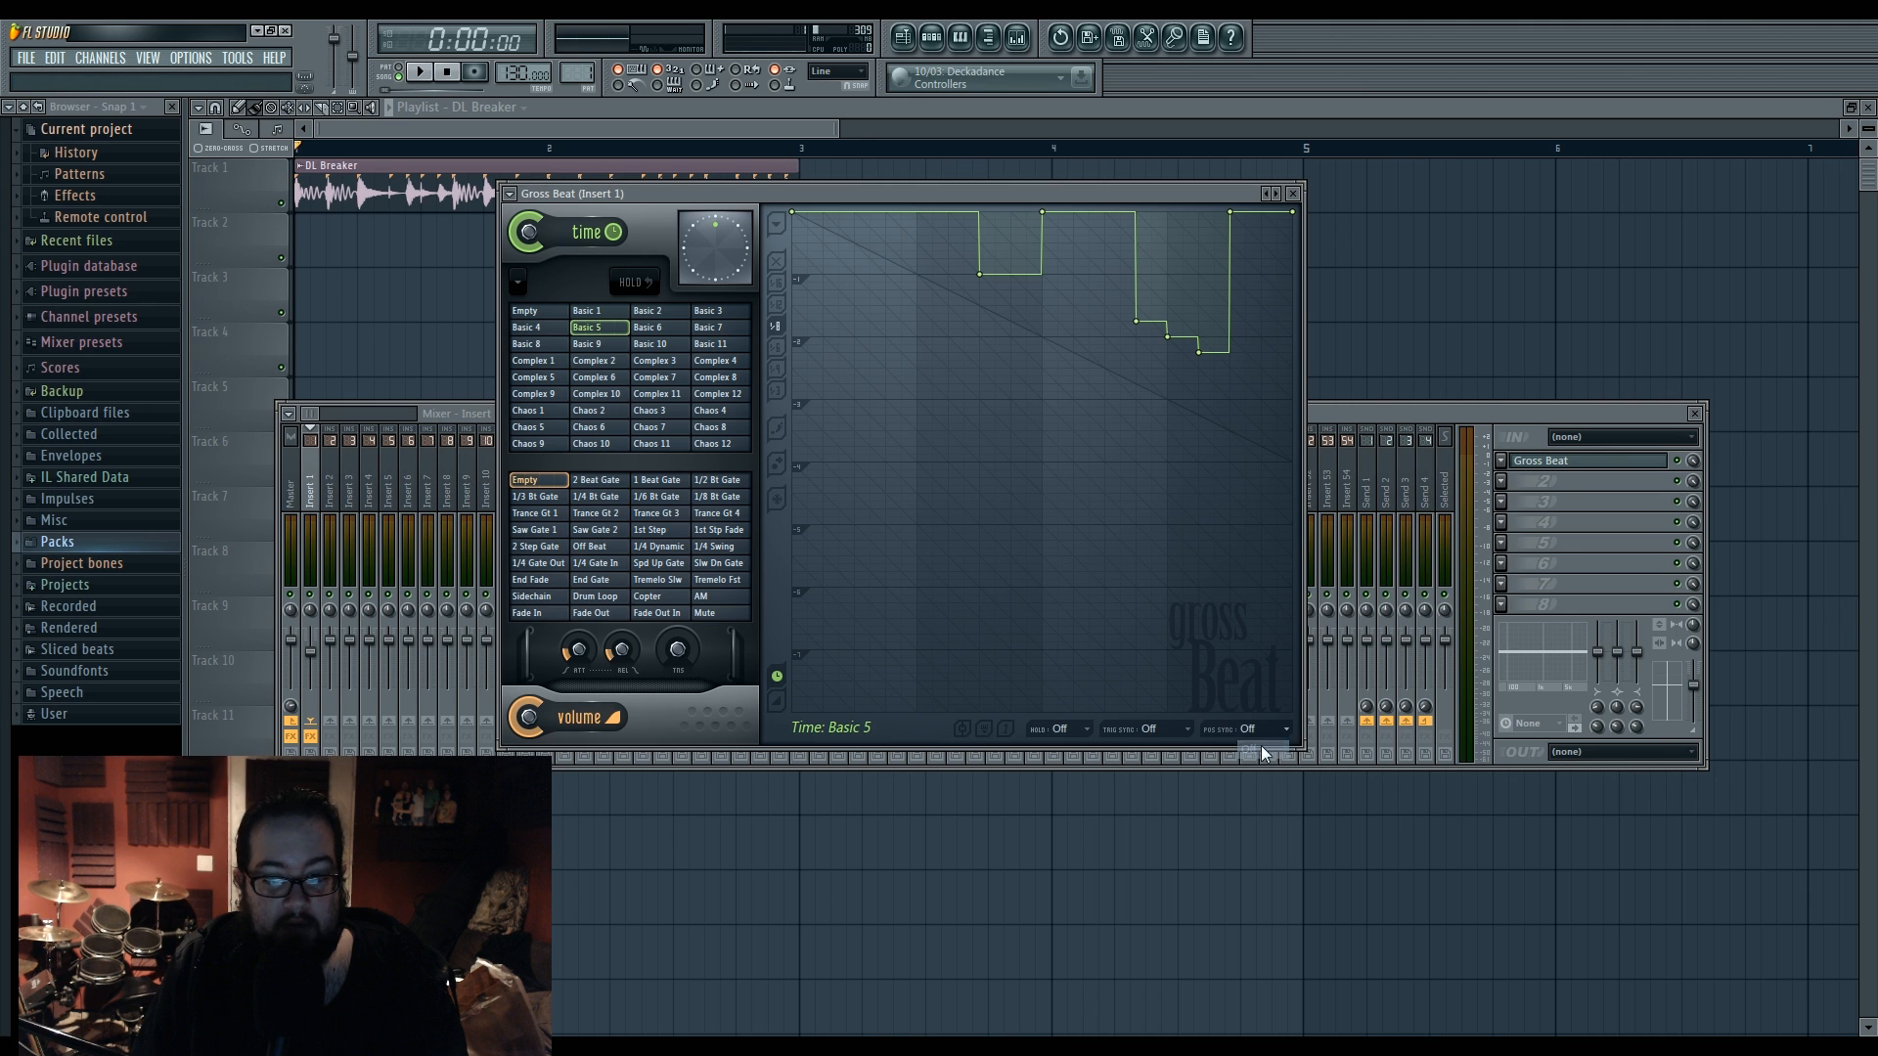
- Play the loop while switching among the Basic 6, Basic 5 and Basic 2 time slots, then stop playback
{"action": "key", "text": "space"}
{"action": "left_click", "coordinate": [647, 327]}
{"action": "left_click", "coordinate": [614, 327]}
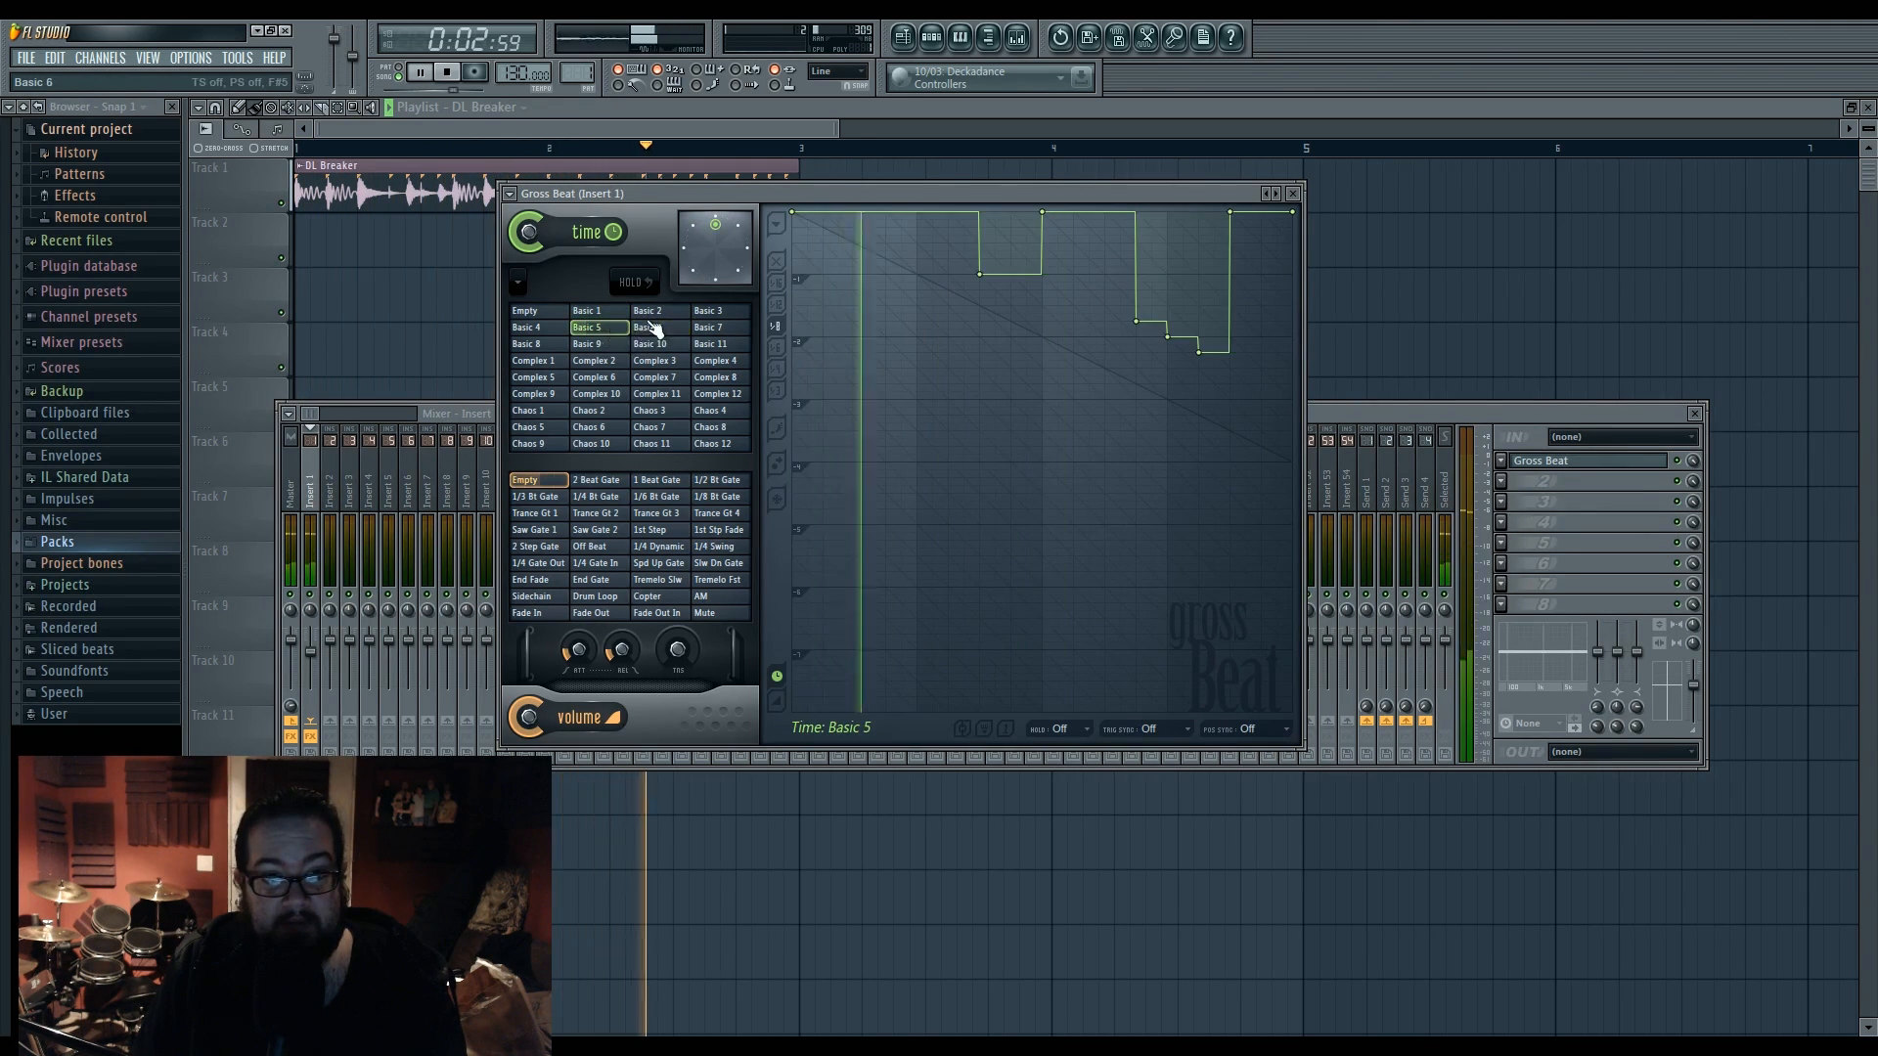
{"action": "left_click", "coordinate": [647, 310]}
{"action": "key", "text": "space"}
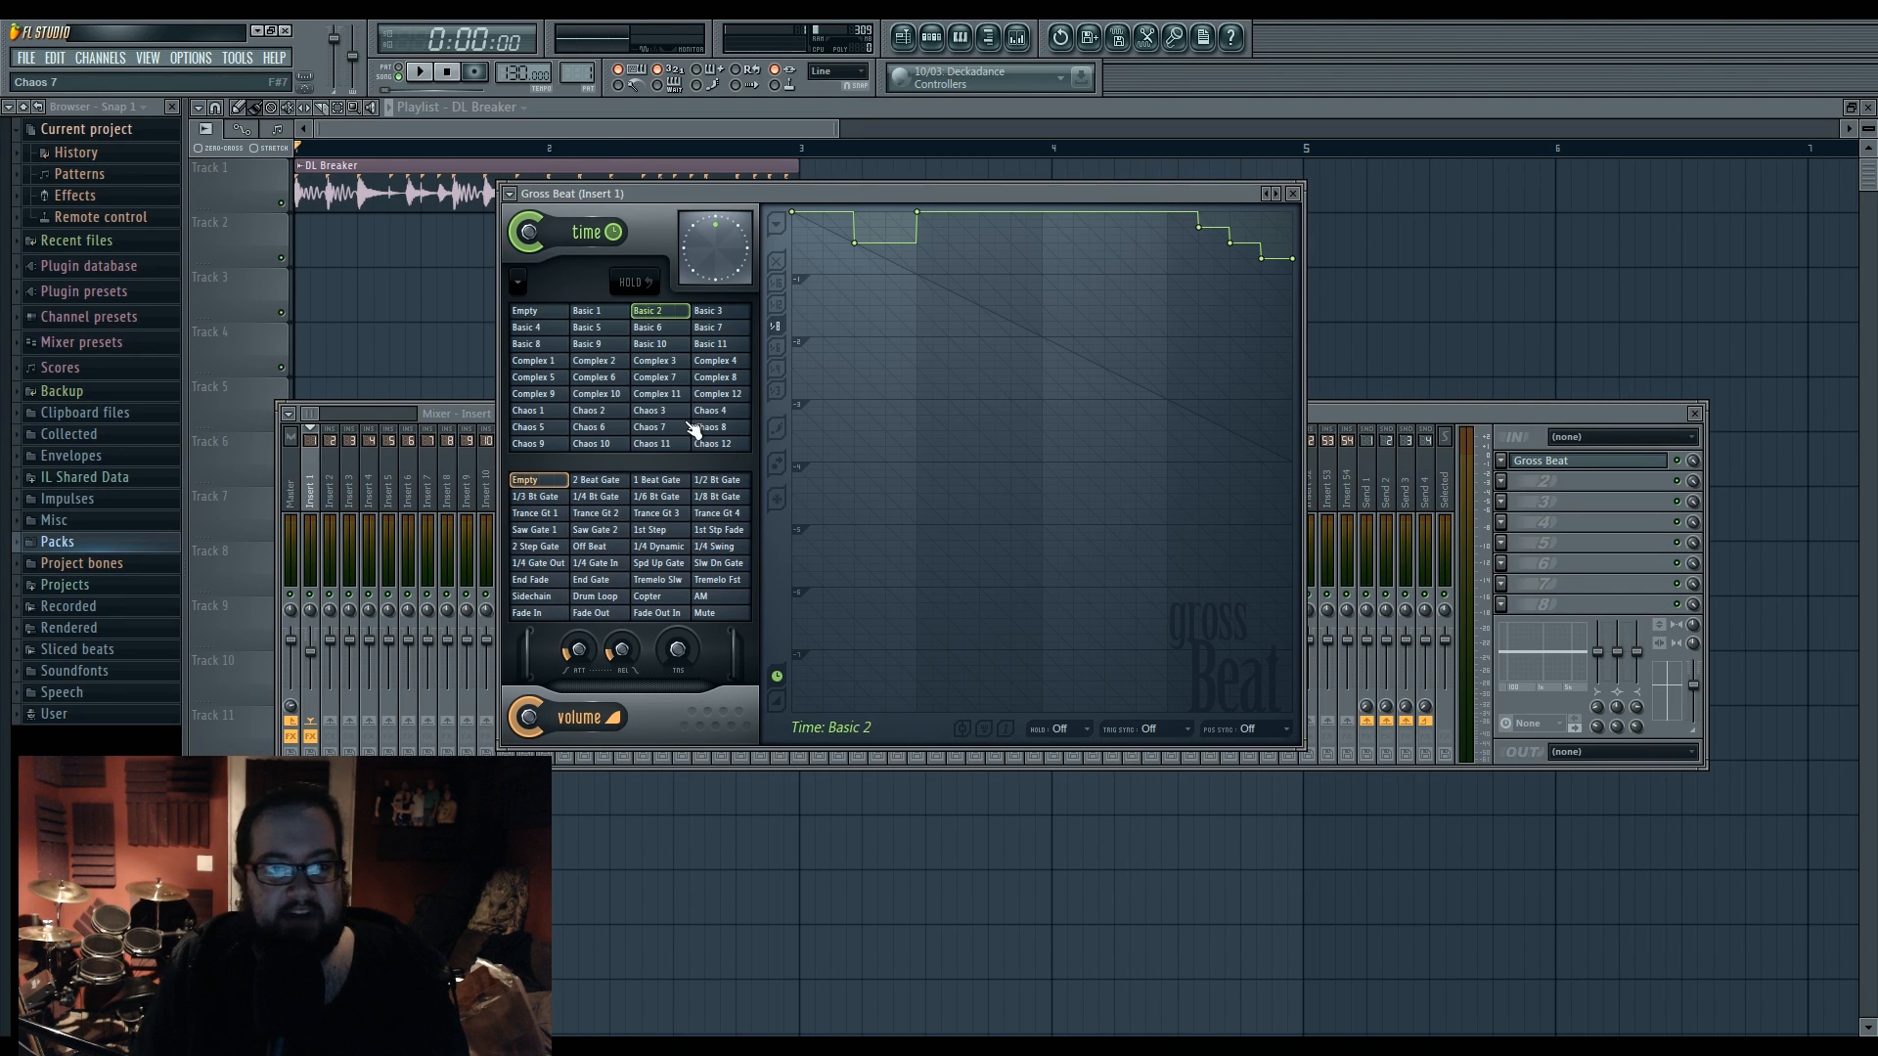
- Create an automation clip for Gross Beat's time slots and raise the end point of its envelope to form an upward ramp
{"action": "right_click", "coordinate": [644, 316]}
{"action": "right_click", "coordinate": [631, 332]}
{"action": "right_click", "coordinate": [610, 359]}
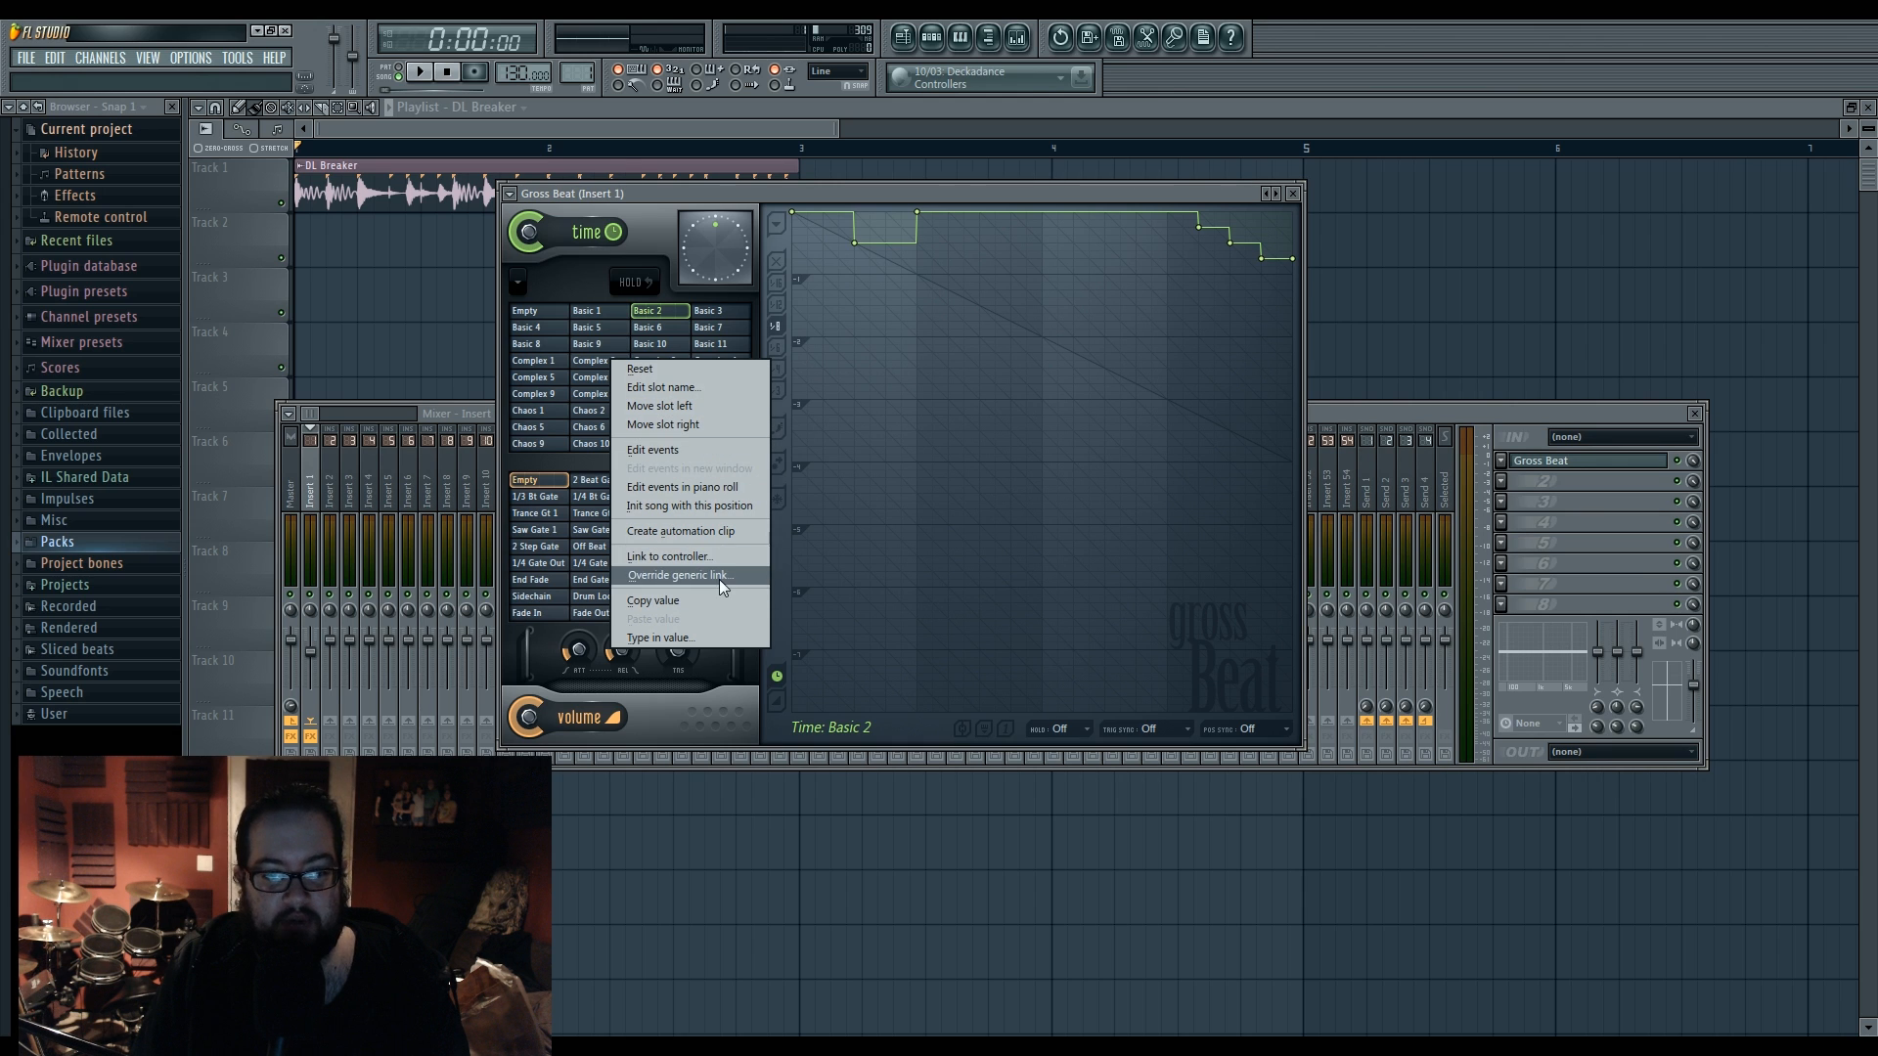
{"action": "left_click", "coordinate": [732, 529]}
{"action": "left_click_drag", "start_coordinate": [802, 263], "coordinate": [802, 231]}
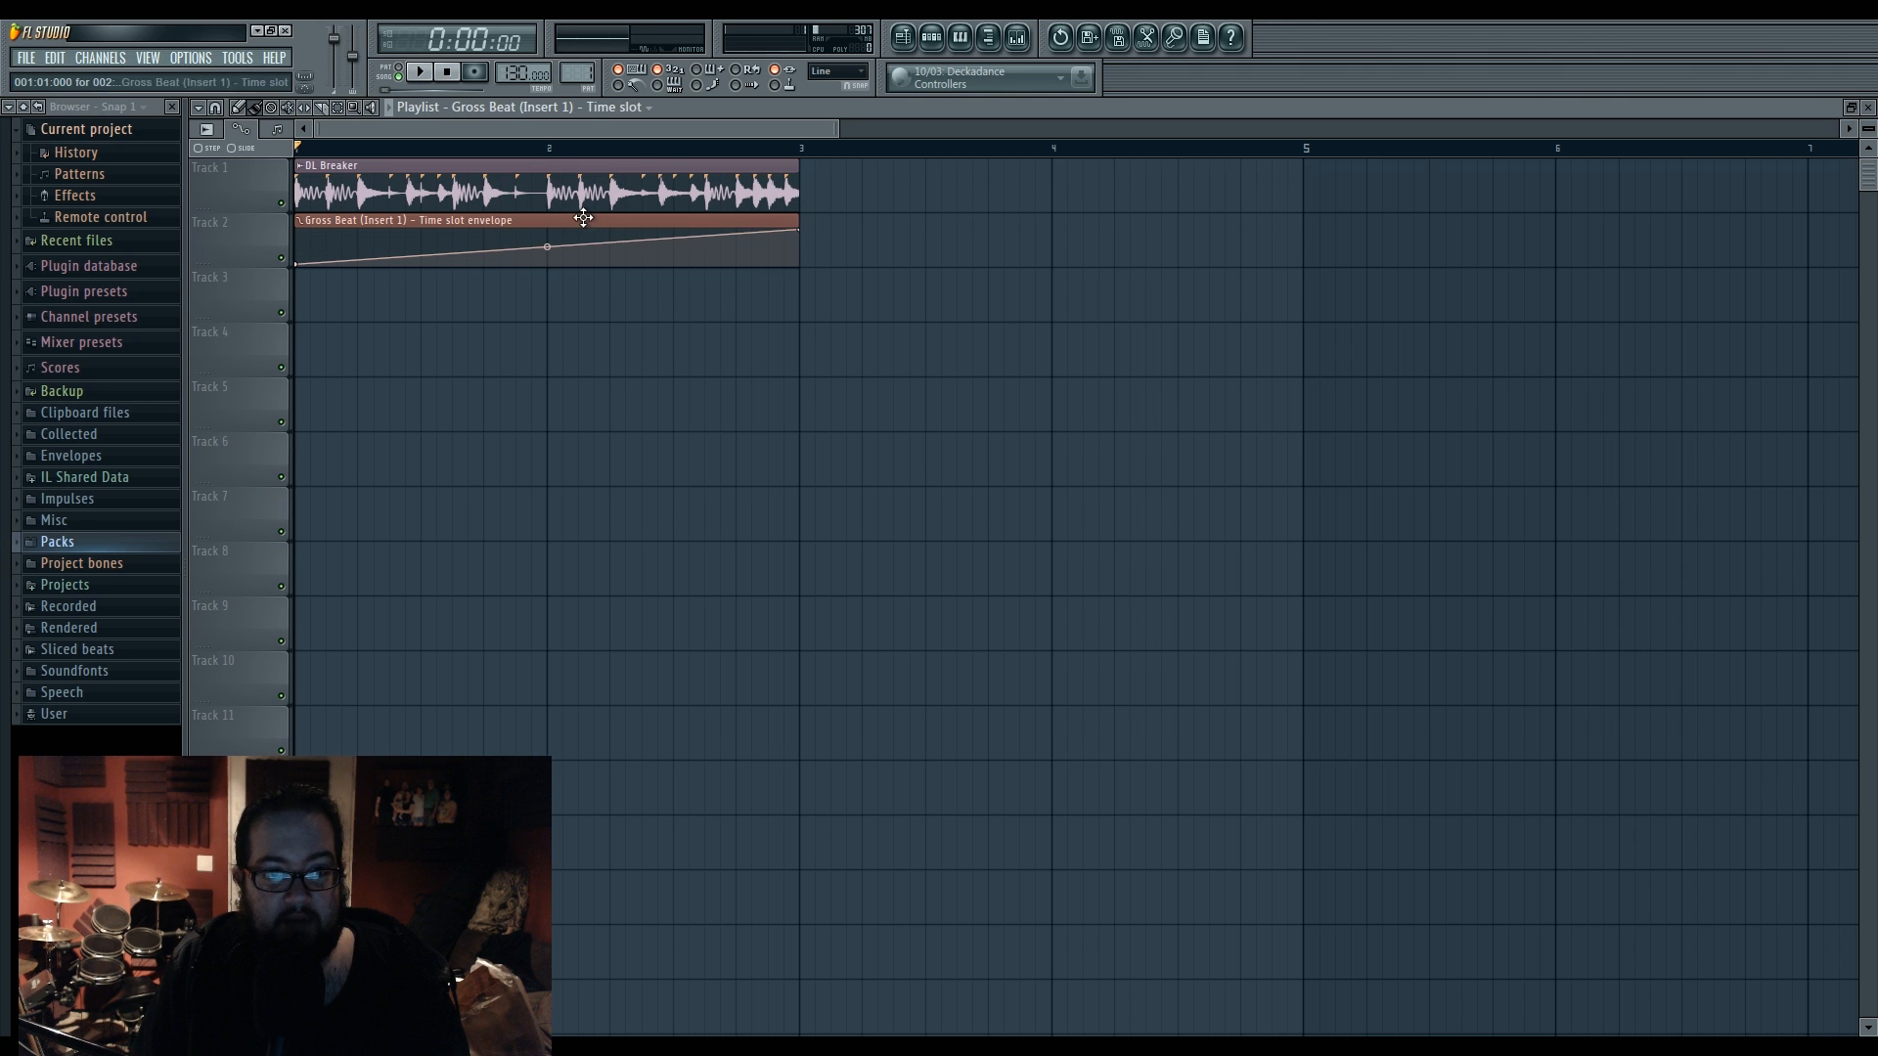
- Reopen Gross Beat on Insert 1 and play the loop to watch the automation run through the time slots
{"action": "left_click", "coordinate": [931, 37]}
{"action": "left_click", "coordinate": [1017, 38]}
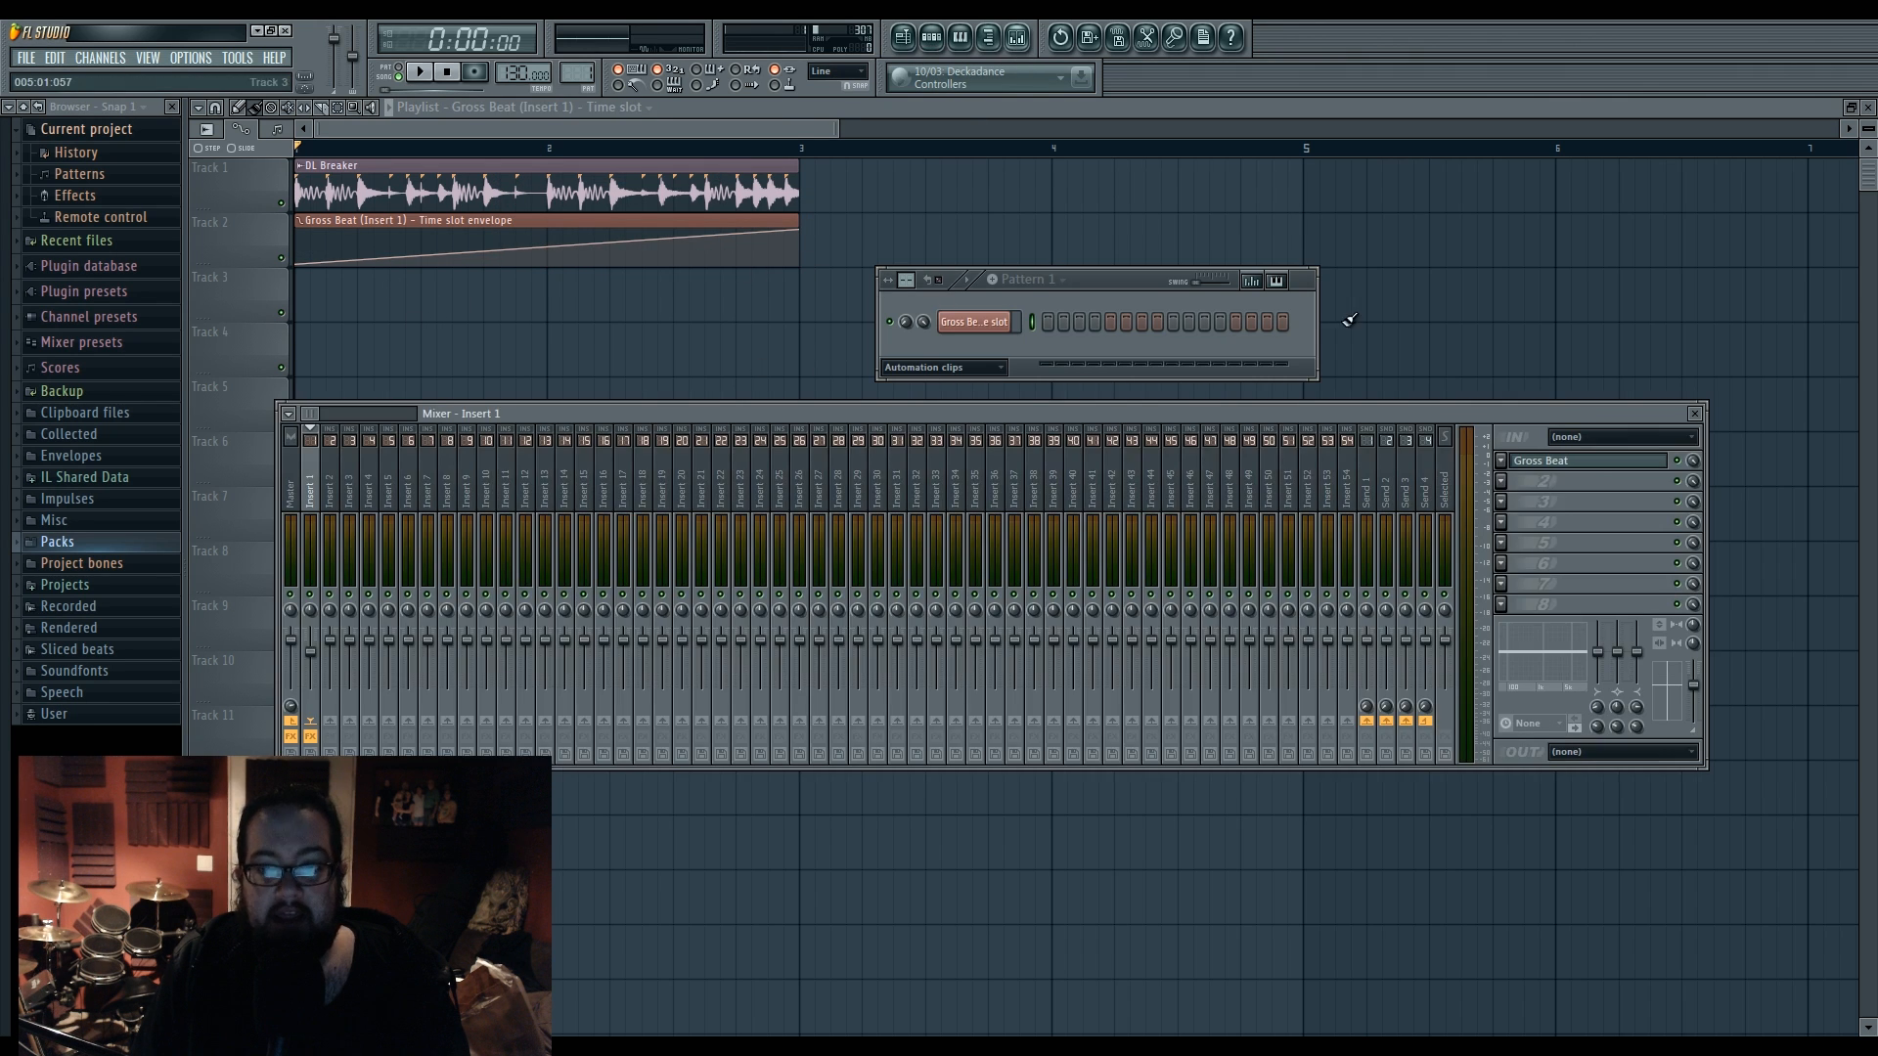
{"action": "left_click", "coordinate": [1583, 460]}
{"action": "key", "text": "space"}
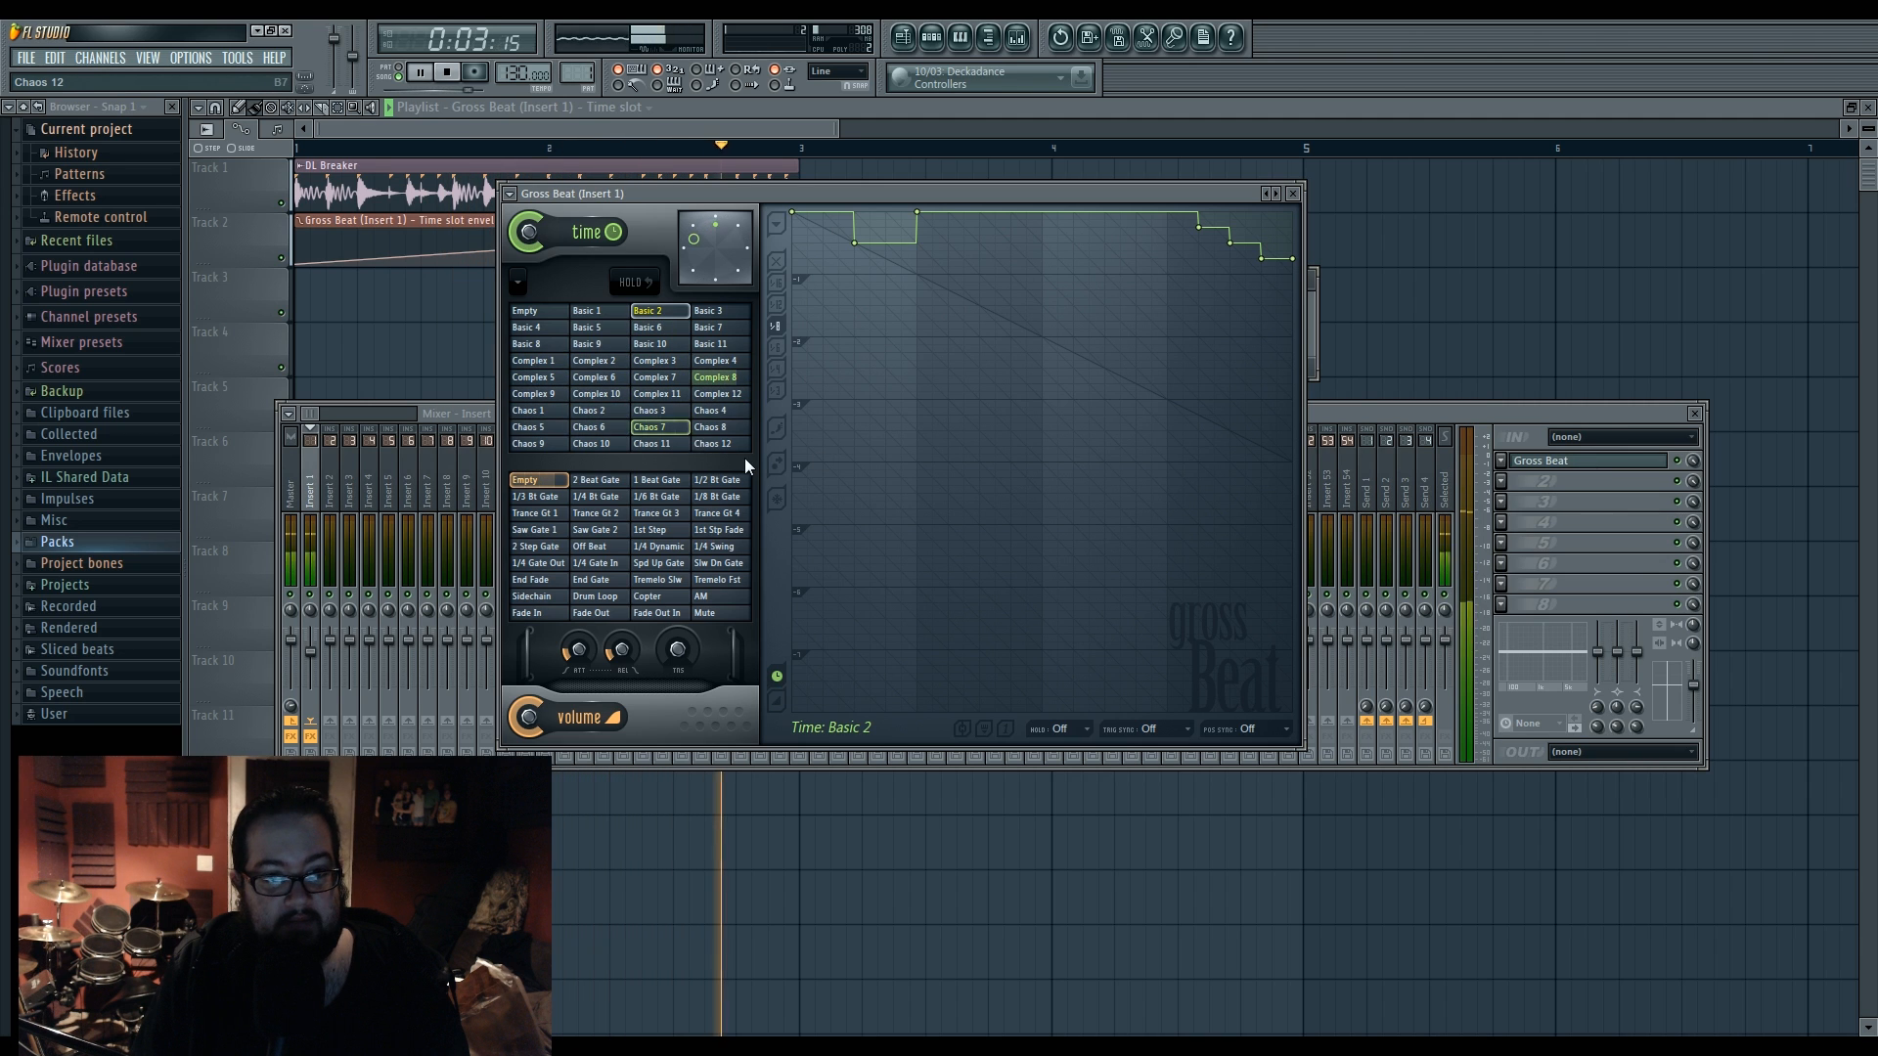
{"action": "key", "text": "space"}
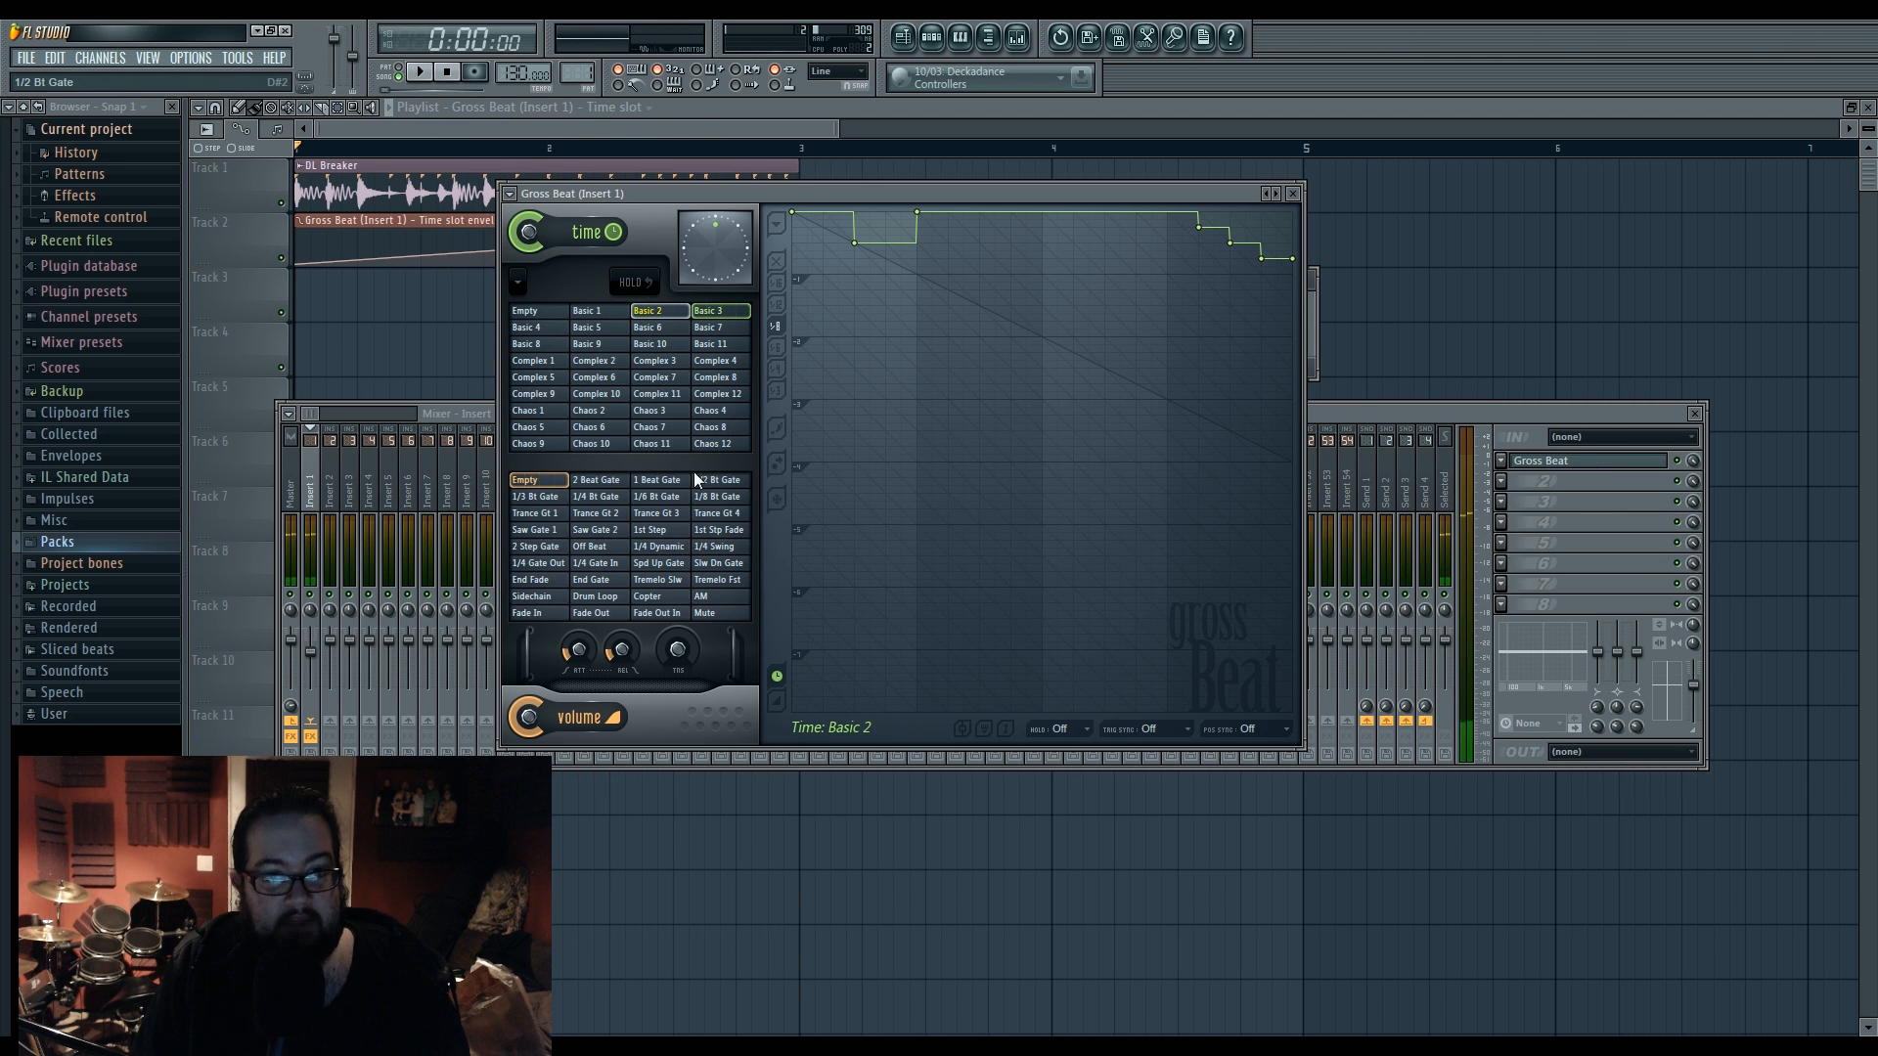
- Copy the value of the Complex 8 time slot and paste it into both end points of the Time slot envelope
{"action": "left_click", "coordinate": [725, 379]}
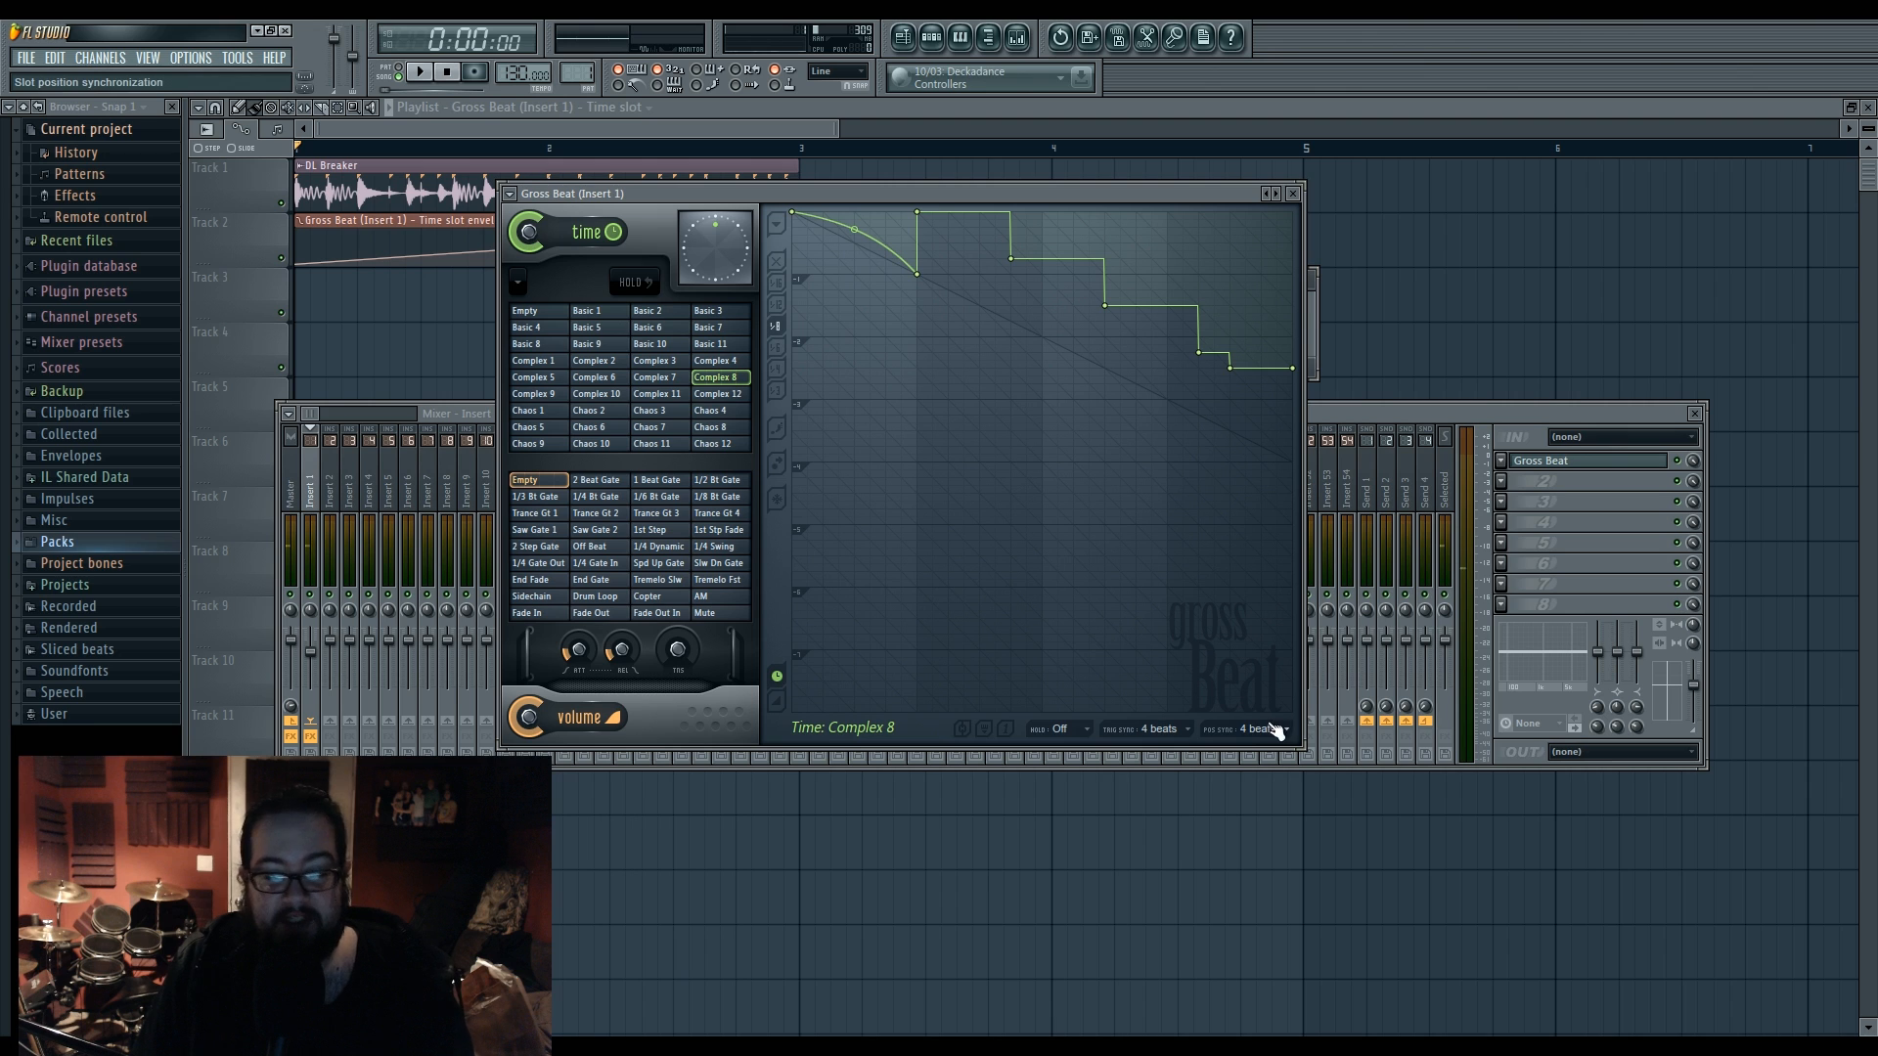
{"action": "right_click", "coordinate": [734, 384]}
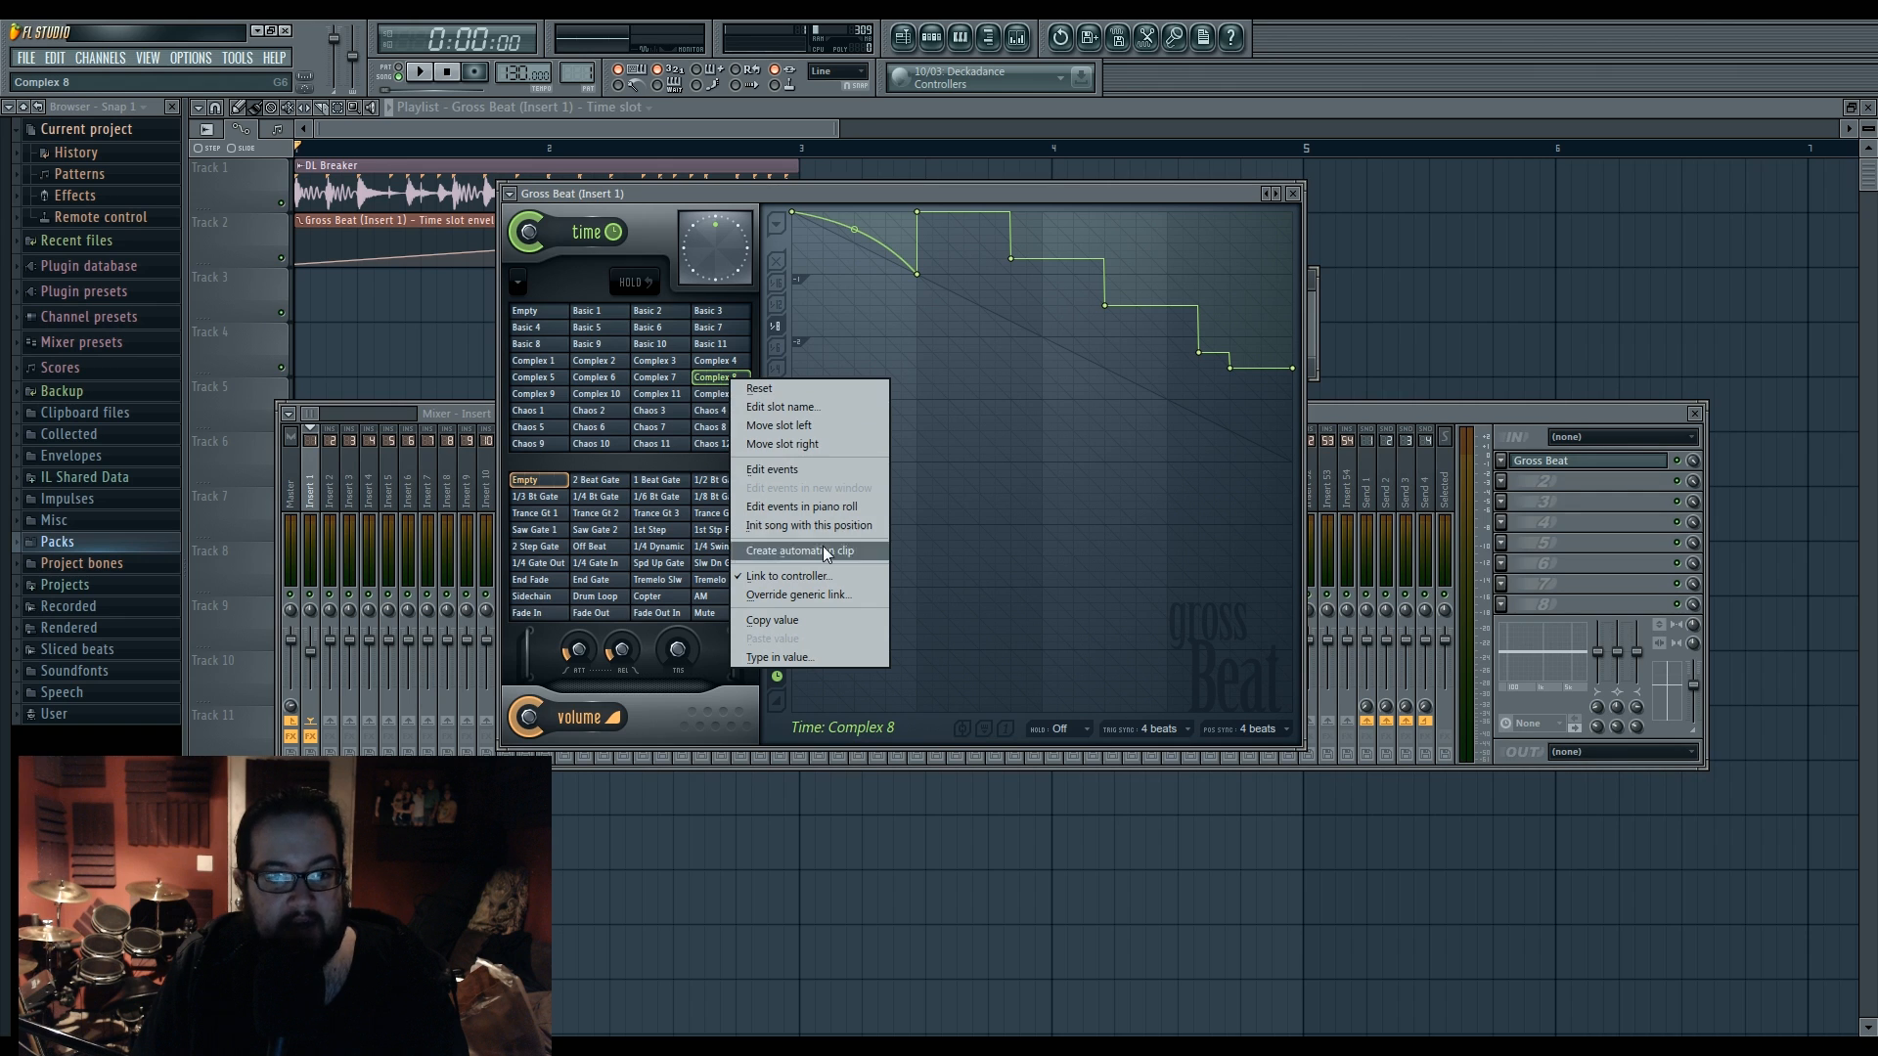
{"action": "left_click", "coordinate": [832, 620]}
{"action": "right_click", "coordinate": [297, 270]}
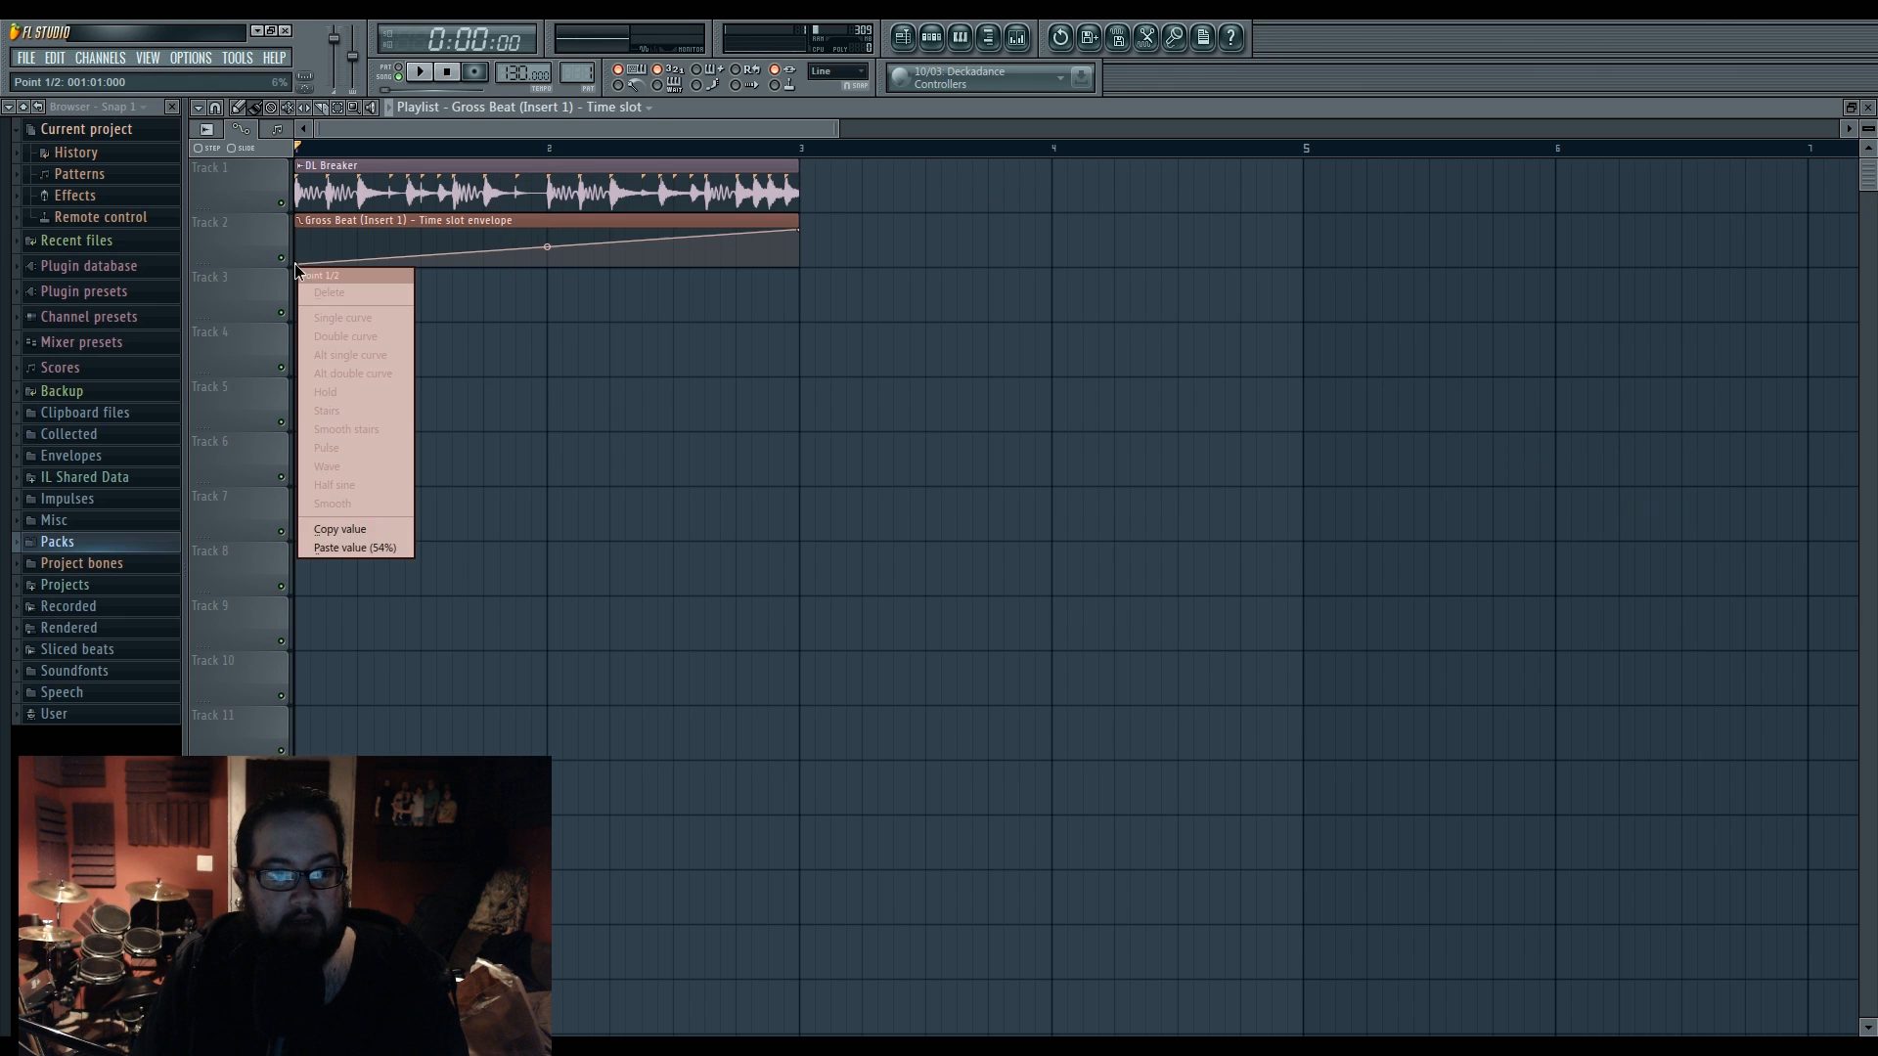
{"action": "left_click", "coordinate": [389, 548]}
{"action": "right_click", "coordinate": [804, 232]}
{"action": "left_click", "coordinate": [861, 511]}
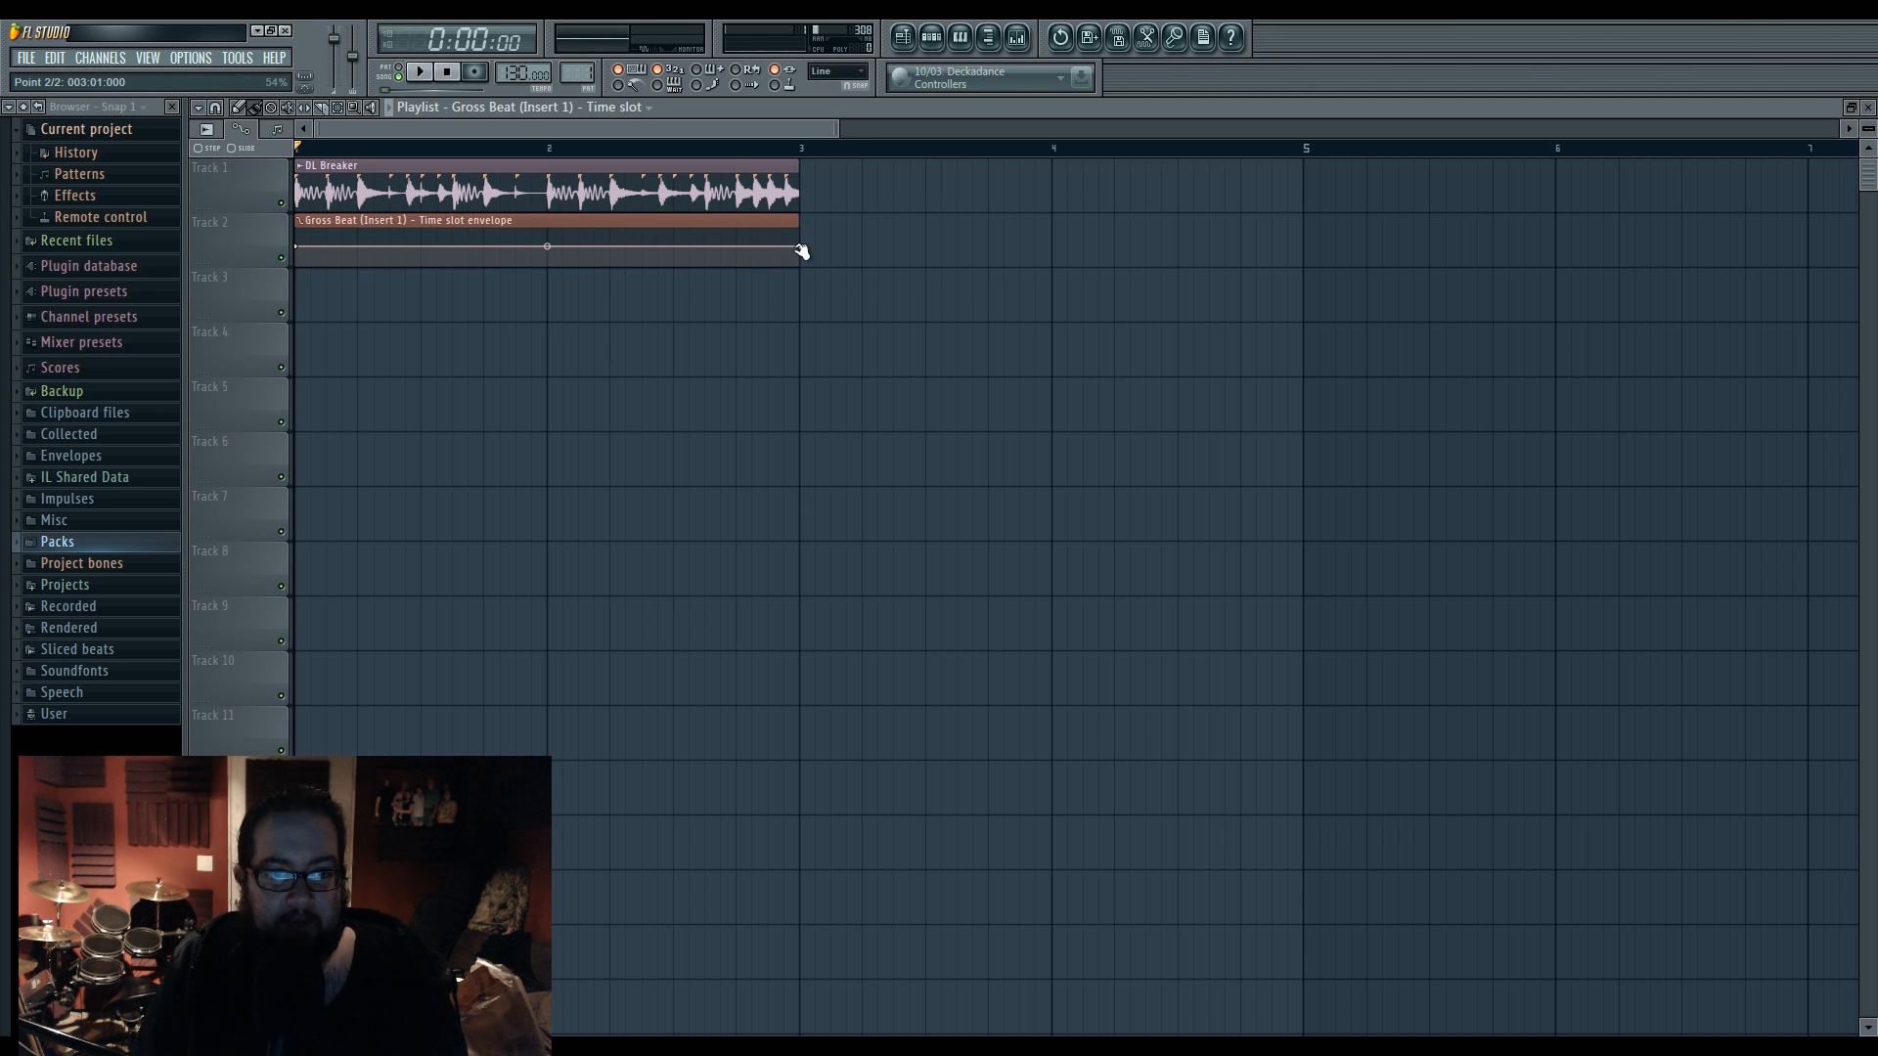
- Step the Time slot envelope from 54% to 24% at beat 2 and higher at beat 3, and shorten the clip to just past bar 2
{"action": "left_click_drag", "start_coordinate": [801, 247], "coordinate": [360, 250]}
{"action": "right_click", "coordinate": [360, 250]}
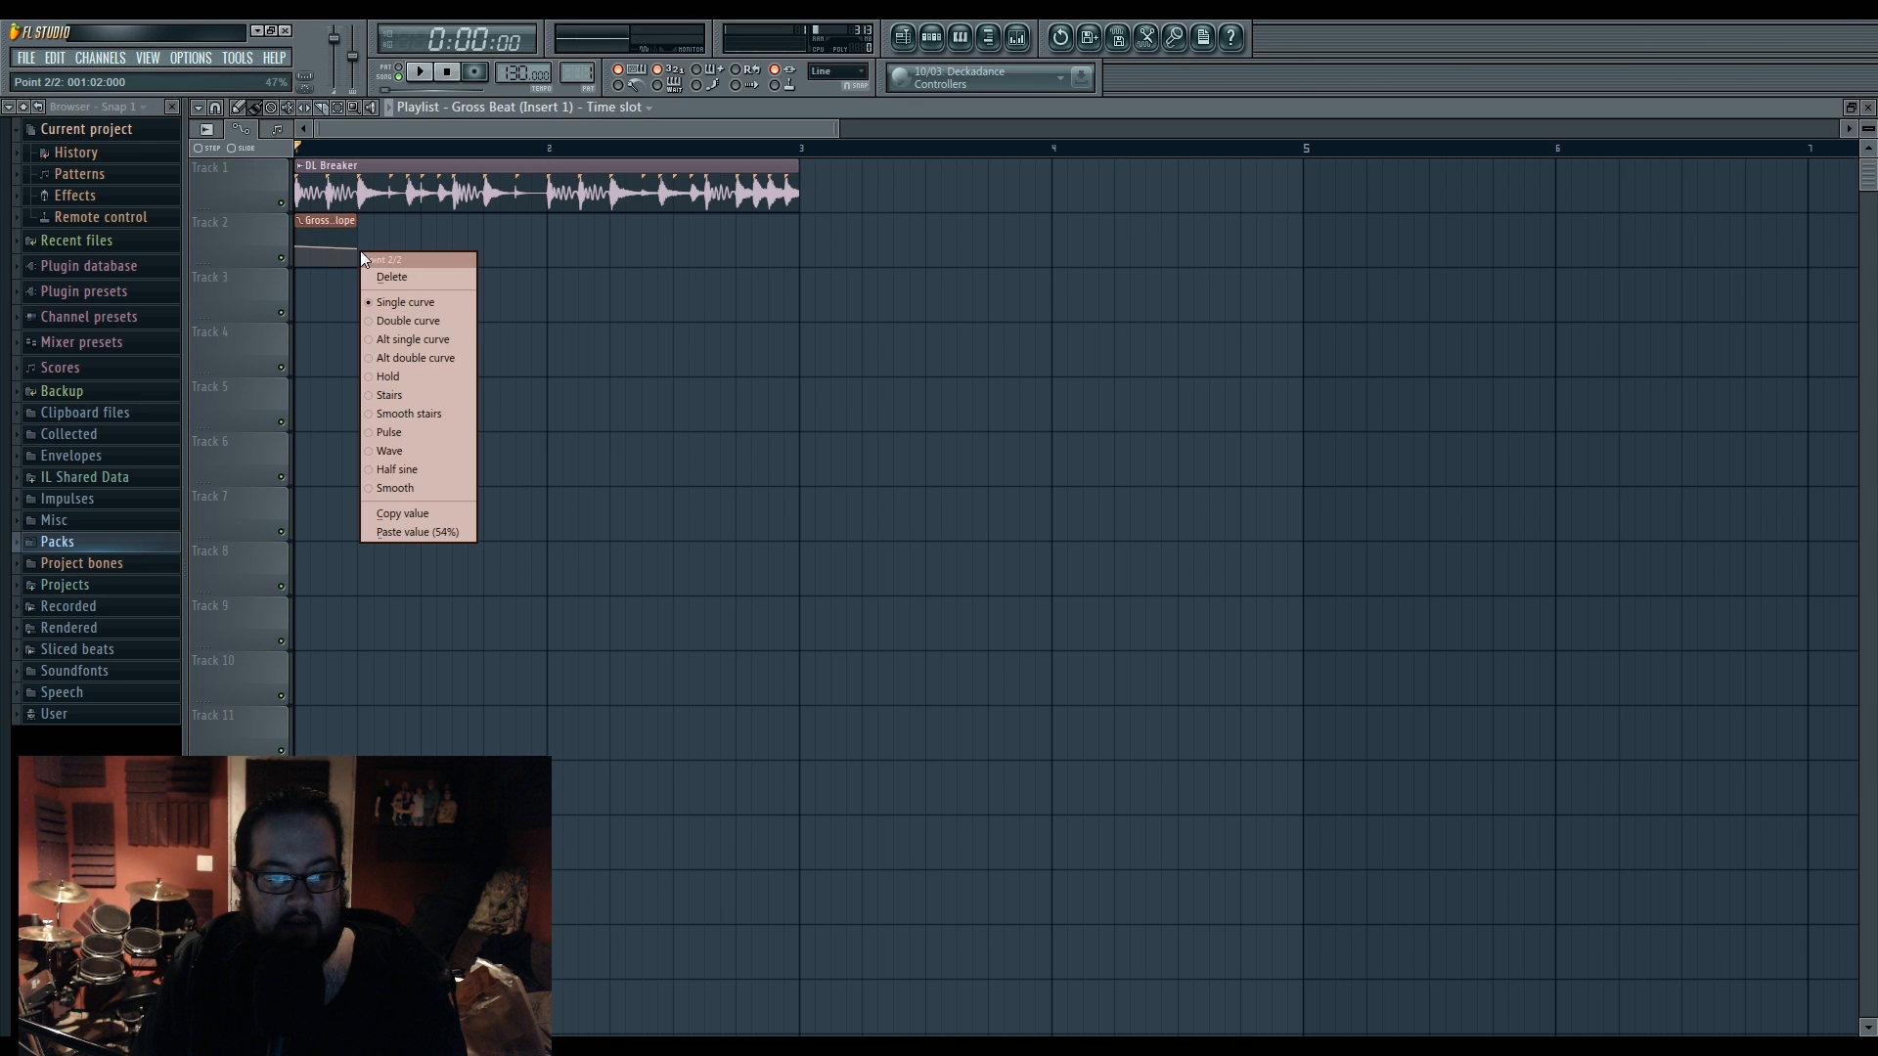
{"action": "left_click", "coordinate": [437, 531]}
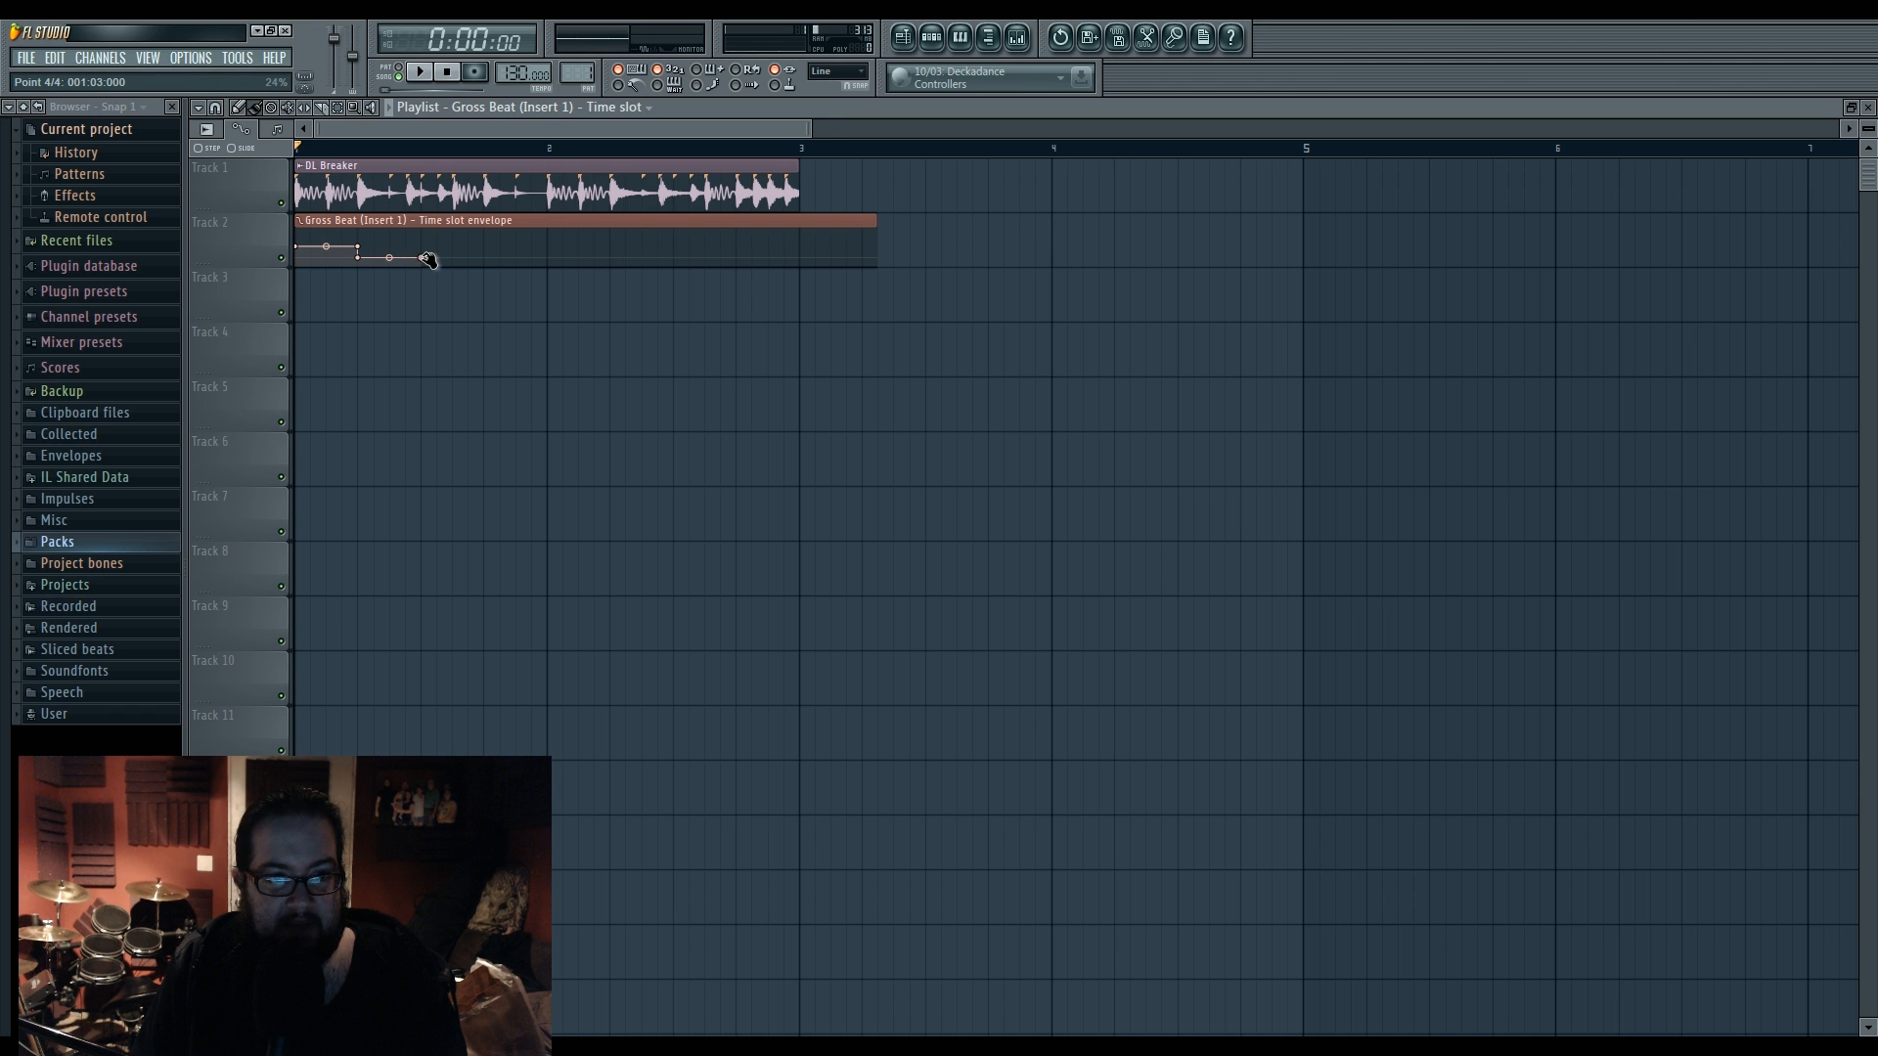
{"action": "left_click", "coordinate": [486, 240]}
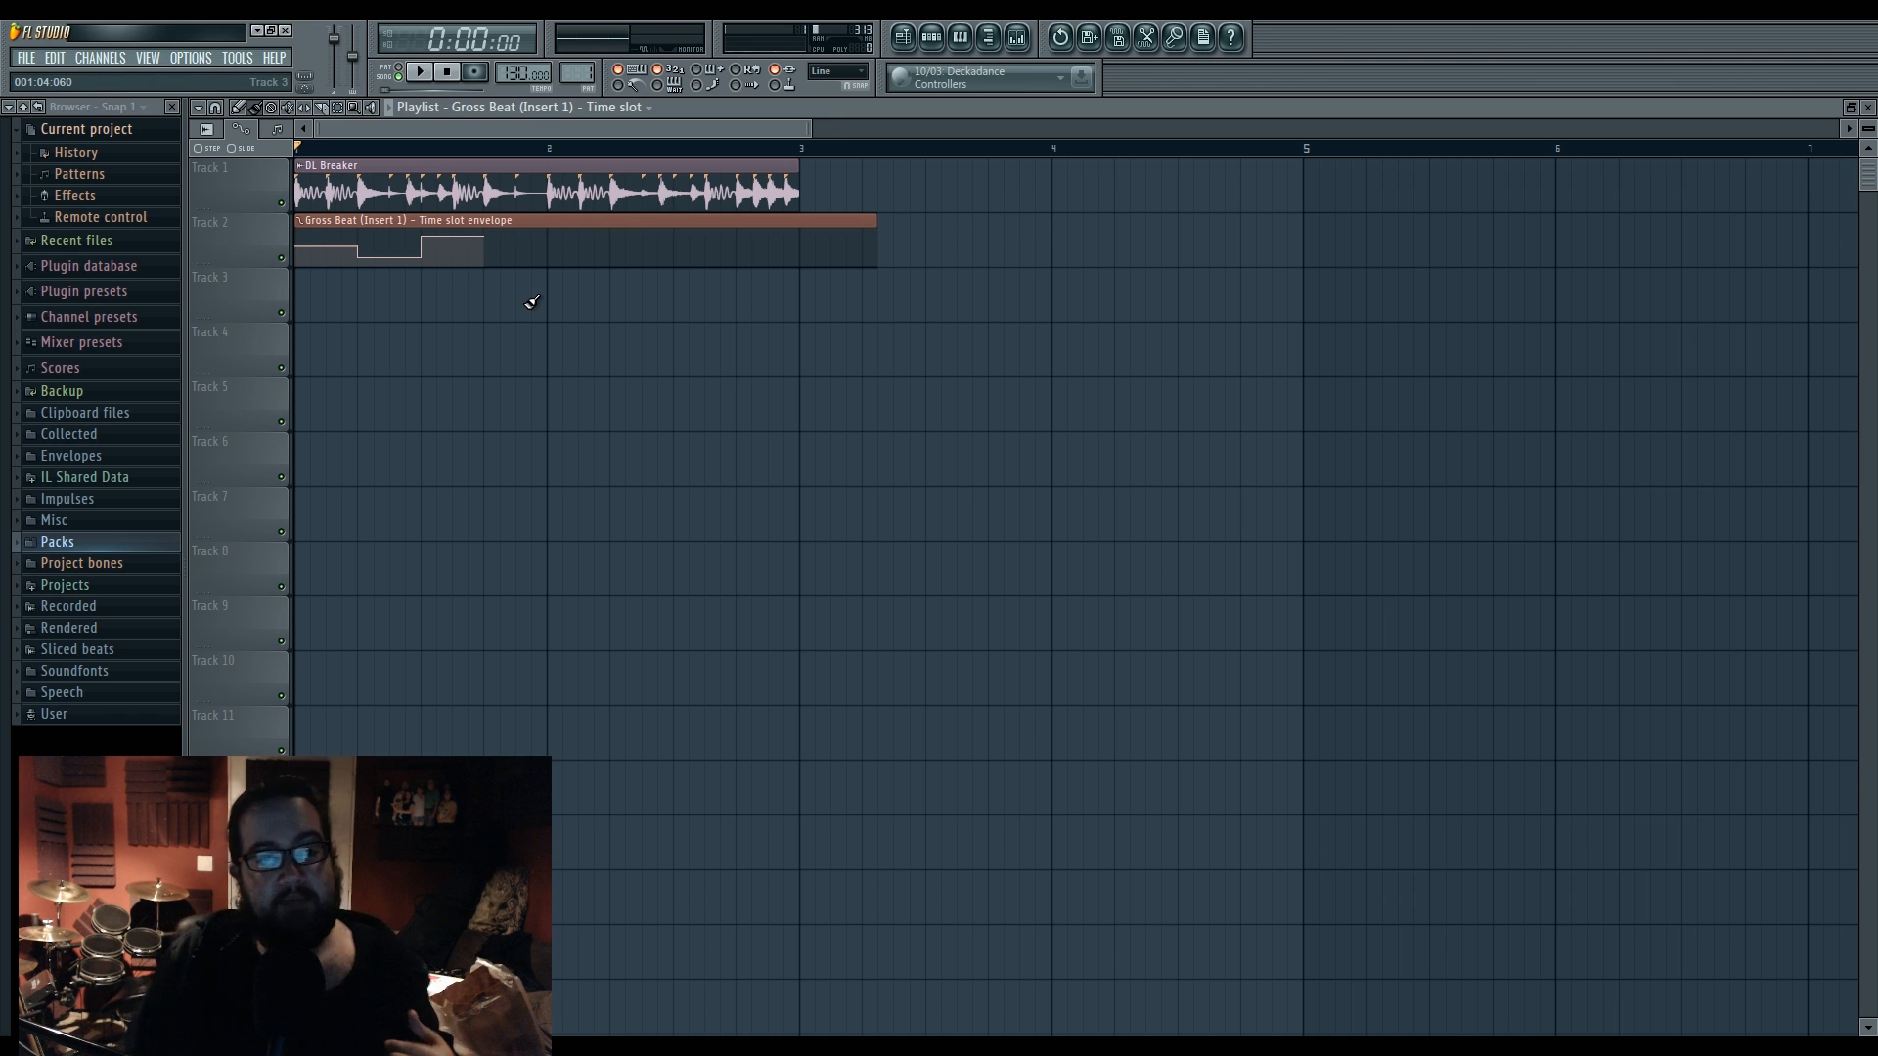
{"action": "left_click_drag", "start_coordinate": [869, 219], "coordinate": [578, 220]}
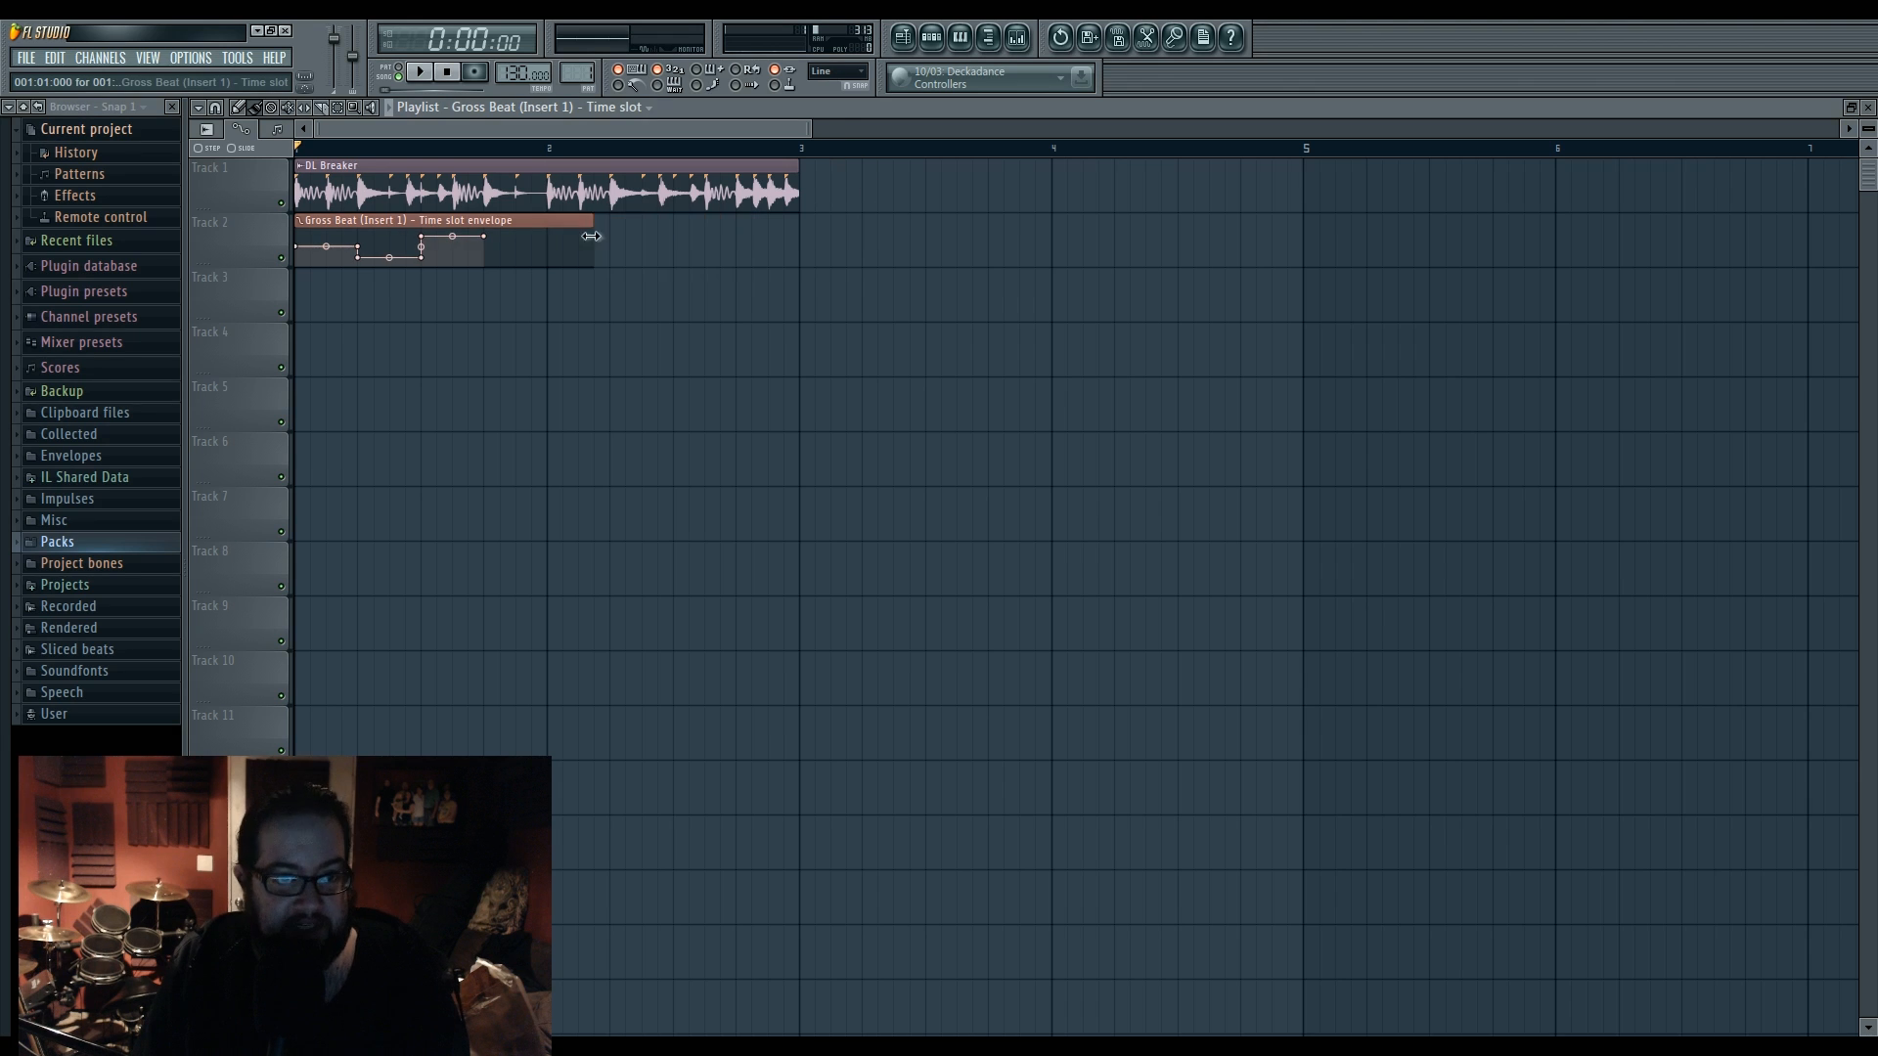
- Show the Unsorted channel group in the step sequencer and reopen Gross Beat from Insert 1, moving its window clear
{"action": "left_click", "coordinate": [931, 37]}
{"action": "left_click", "coordinate": [951, 368]}
{"action": "left_click", "coordinate": [959, 446]}
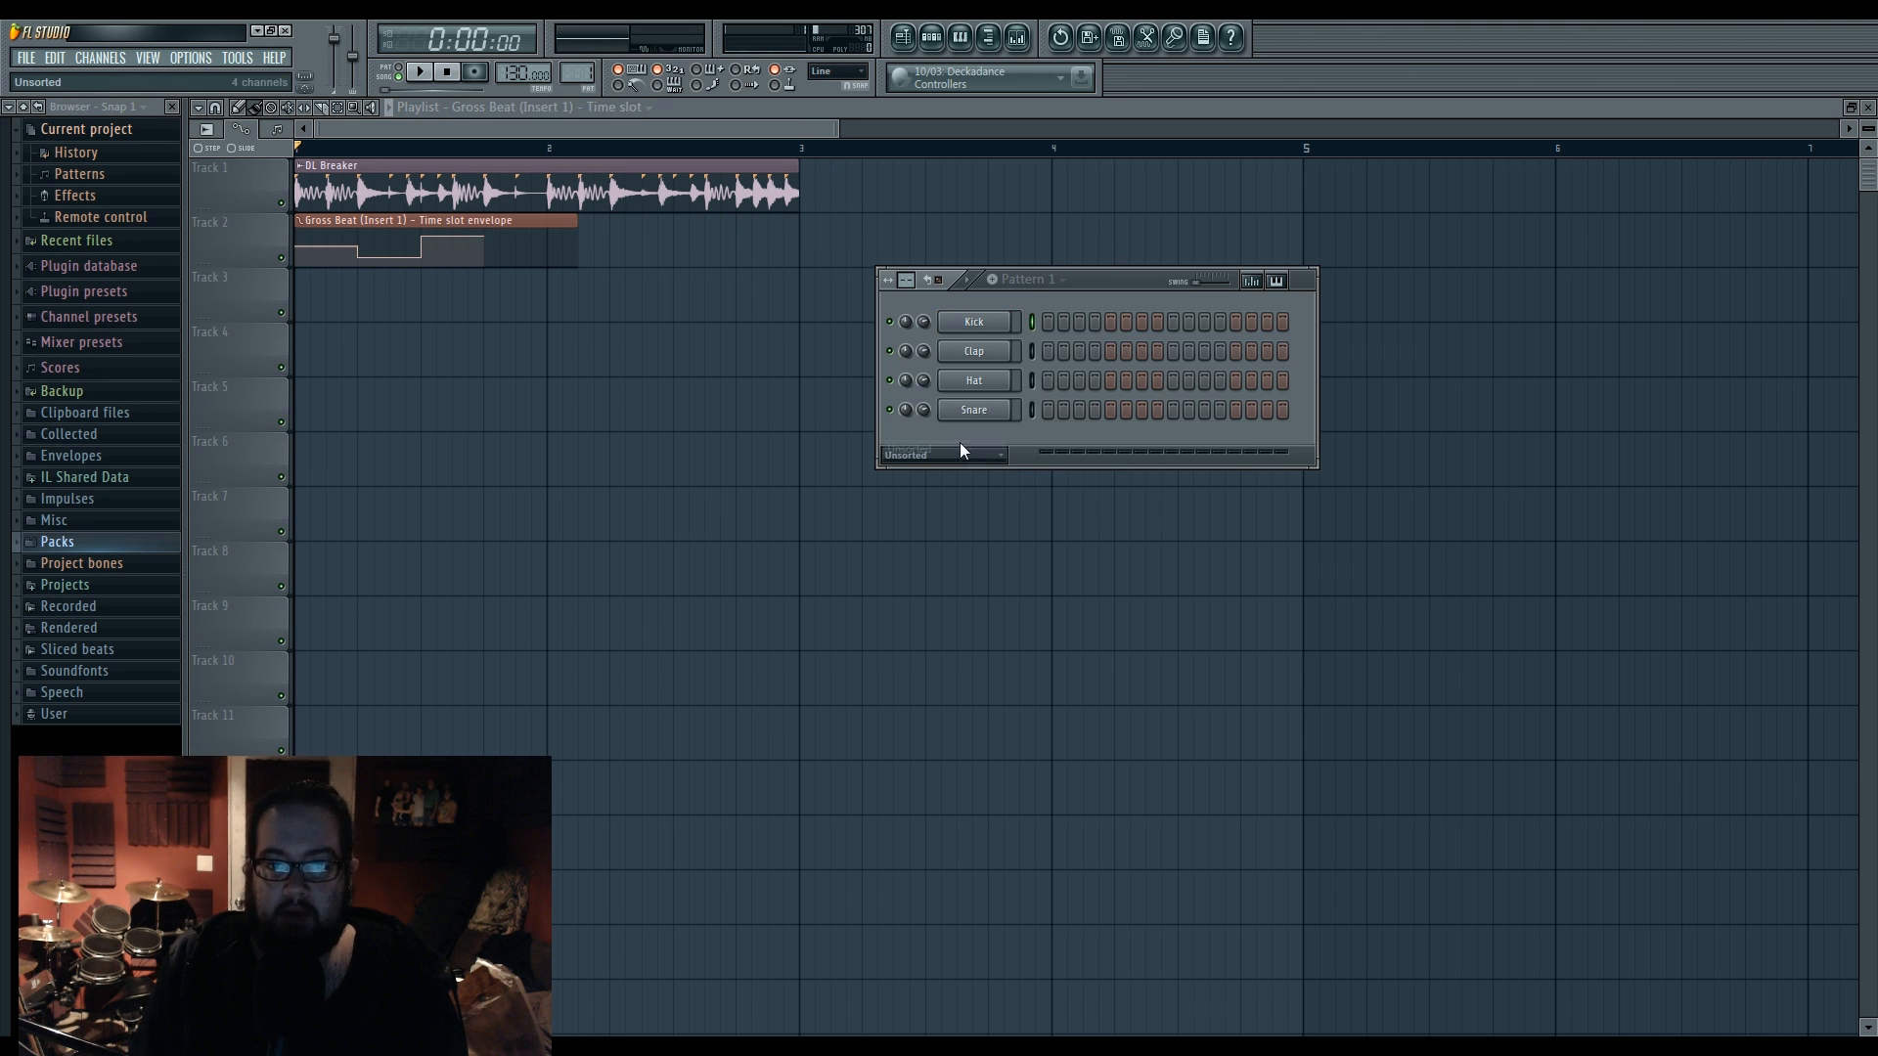
{"action": "left_click", "coordinate": [980, 455]}
{"action": "left_click", "coordinate": [978, 456]}
{"action": "left_click", "coordinate": [1019, 41]}
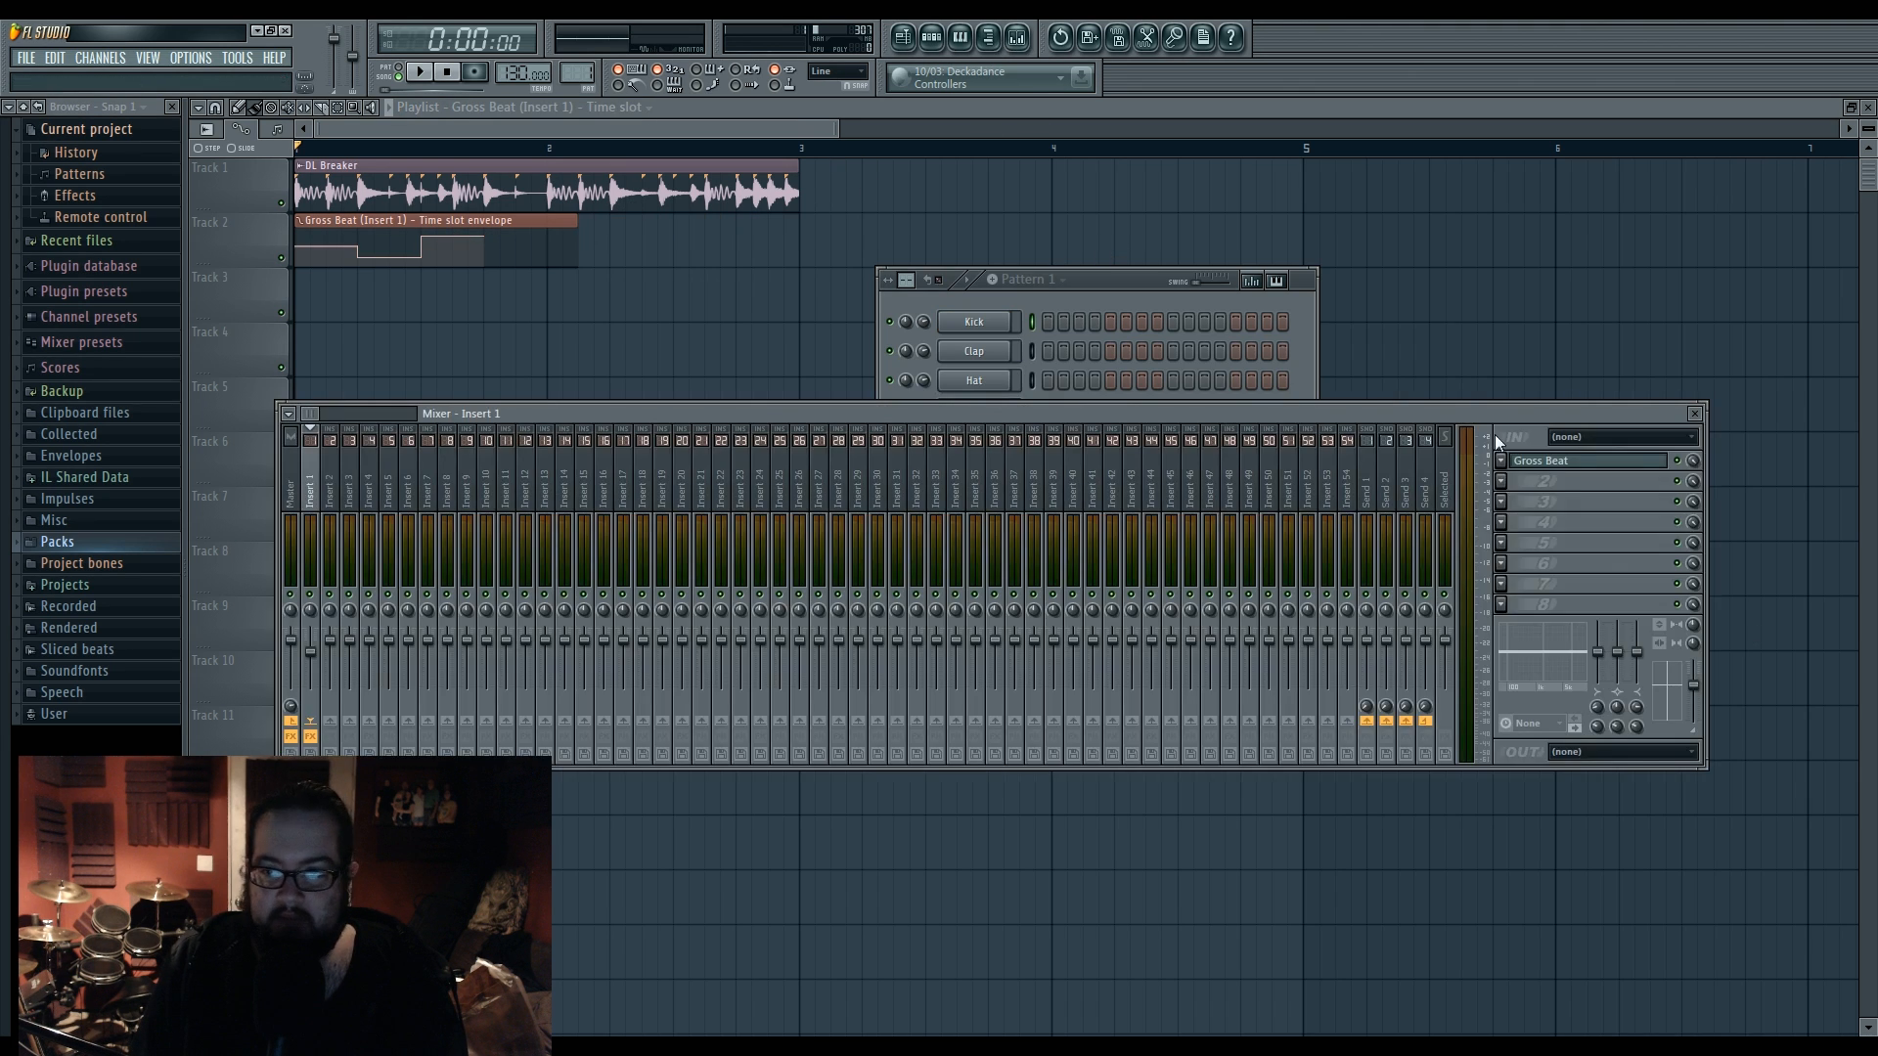
{"action": "left_click", "coordinate": [1535, 460]}
{"action": "left_click_drag", "start_coordinate": [1093, 193], "coordinate": [1224, 294]}
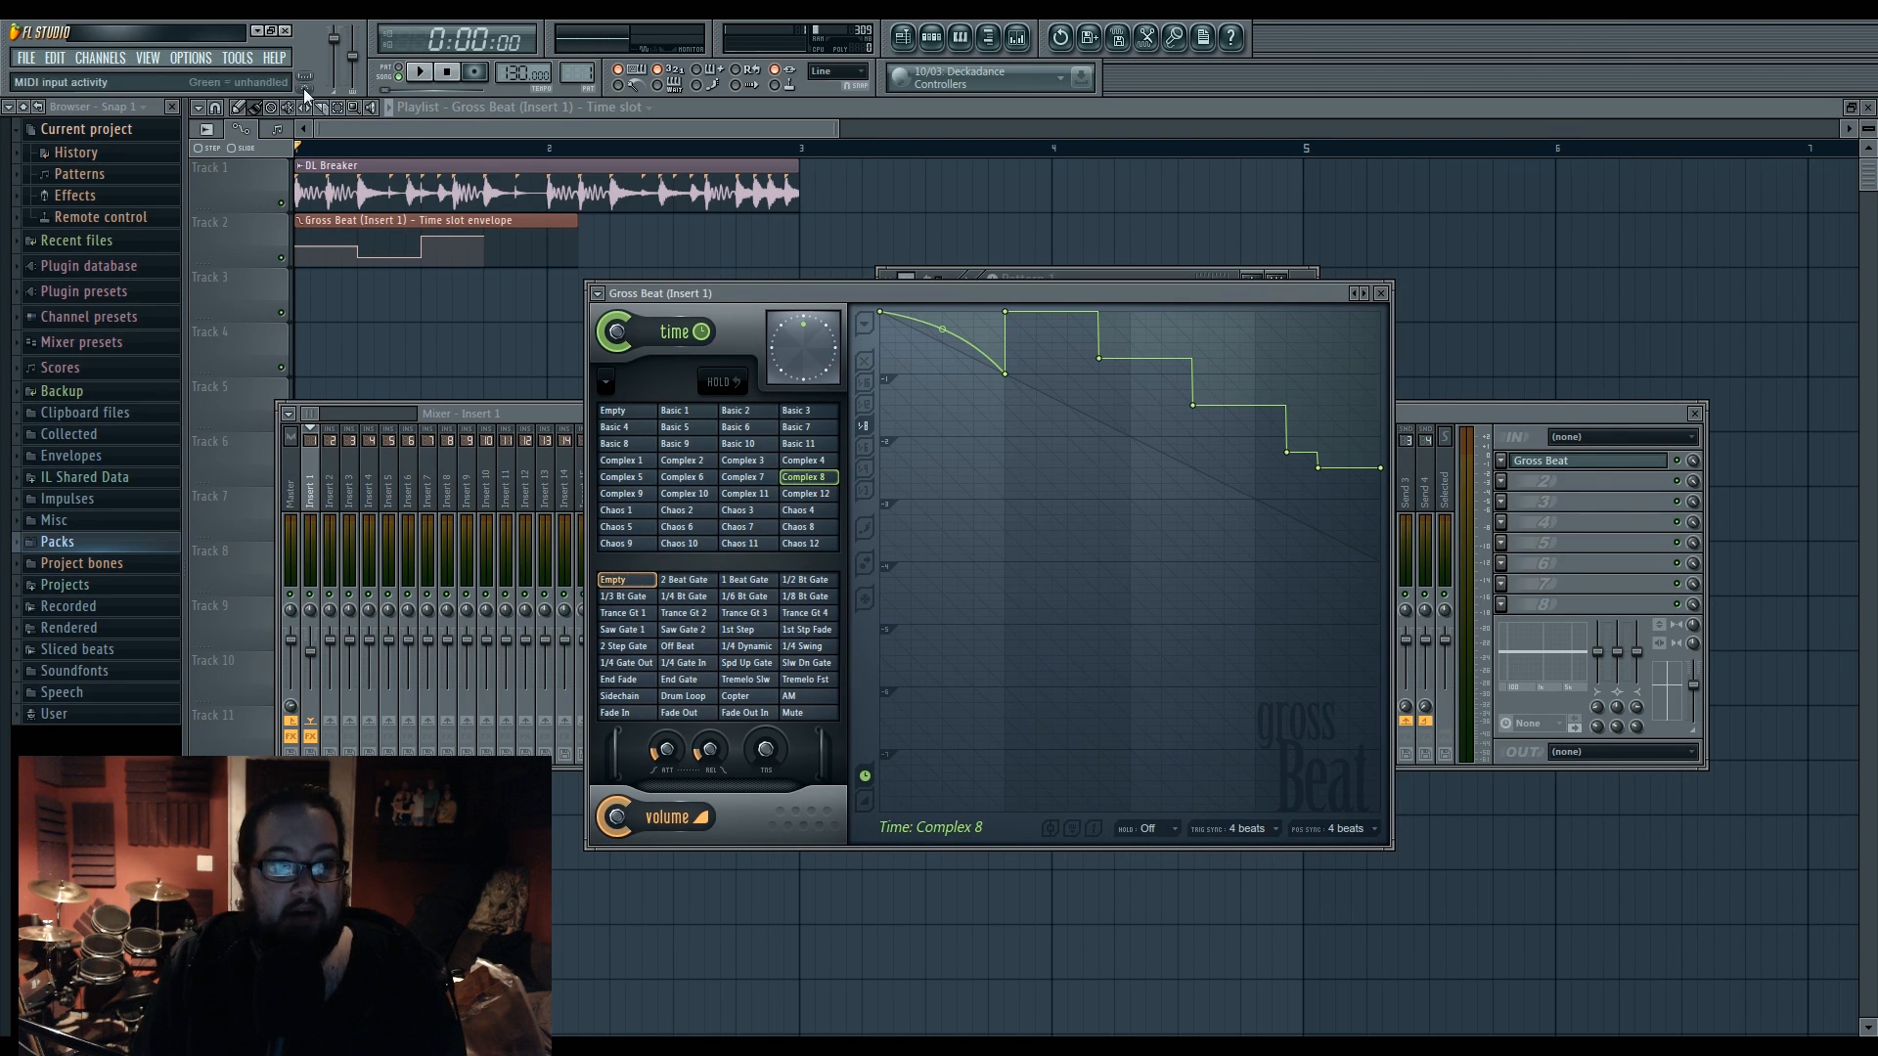
- Add a Fruity Keyboard Controller channel and auto map its keys with the white + black option
{"action": "left_click", "coordinate": [100, 58]}
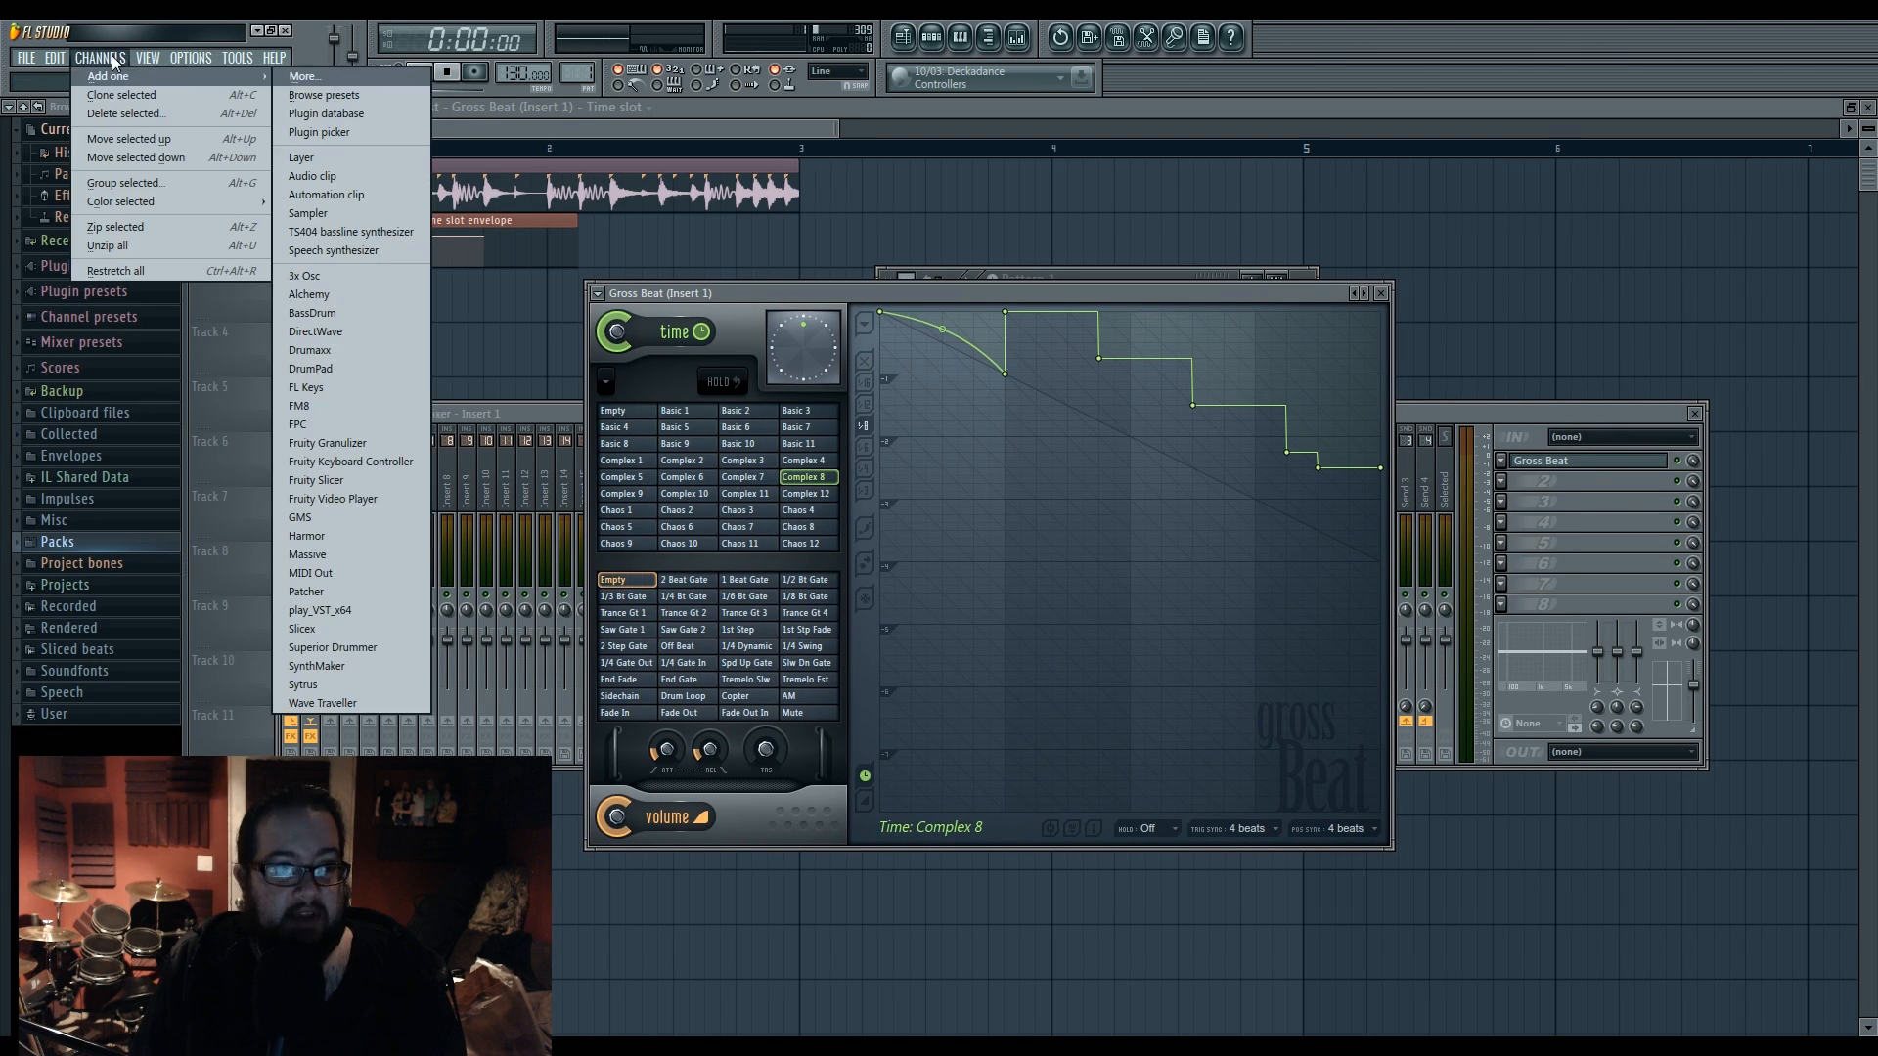
{"action": "left_click", "coordinate": [384, 461]}
{"action": "left_click_drag", "start_coordinate": [1392, 199], "coordinate": [1565, 190]}
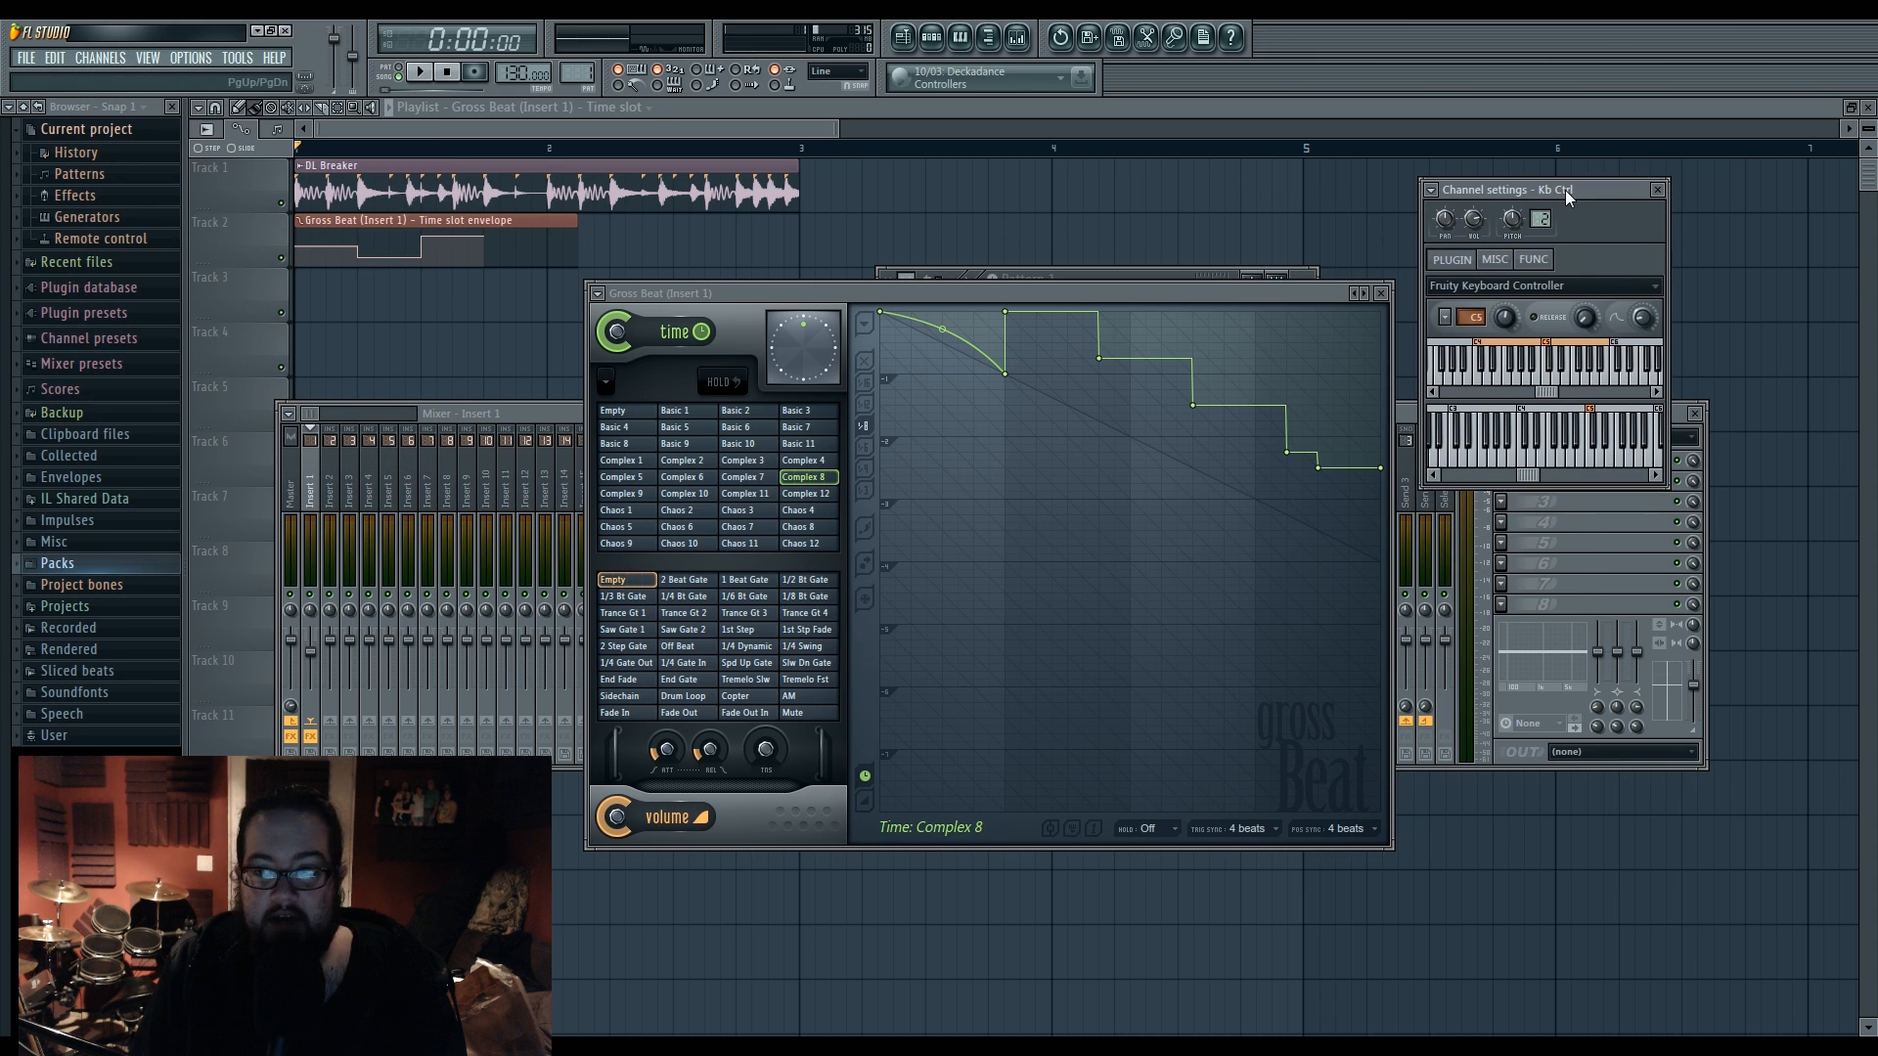
{"action": "left_click", "coordinate": [1446, 315]}
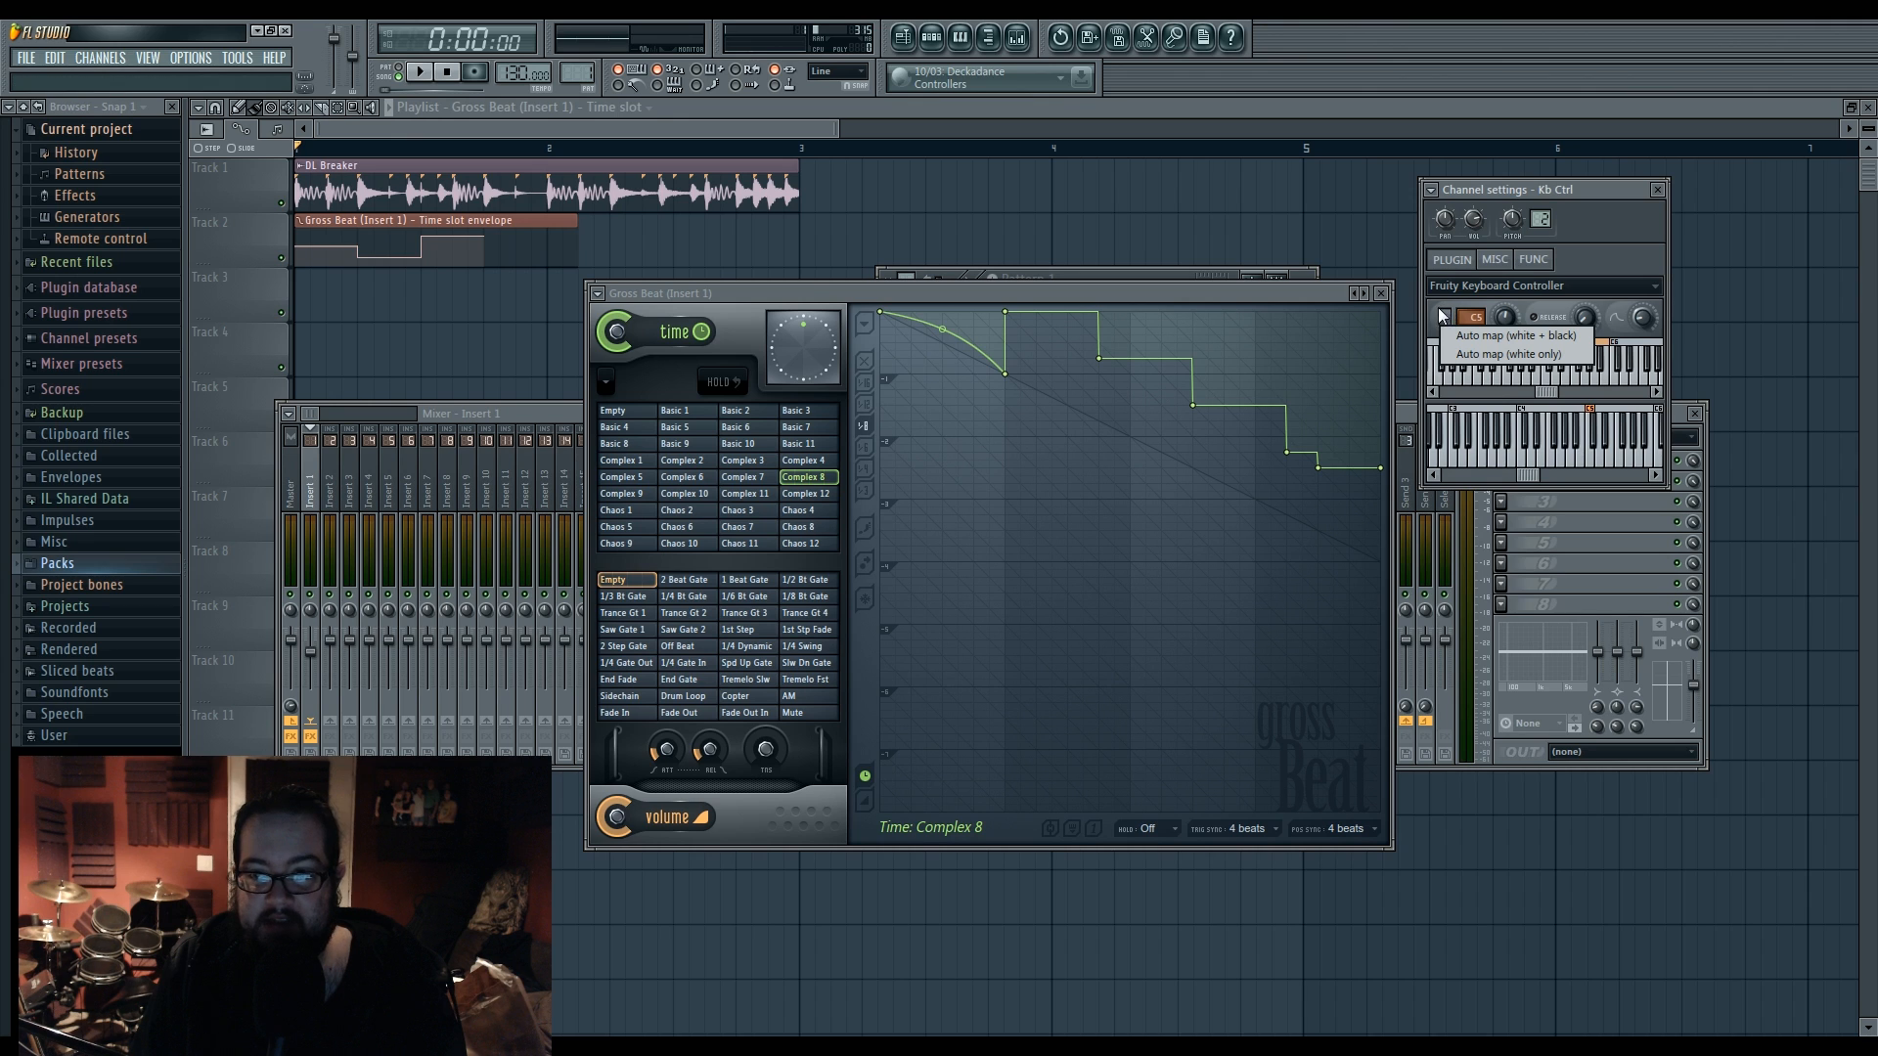
{"action": "left_click", "coordinate": [1482, 334]}
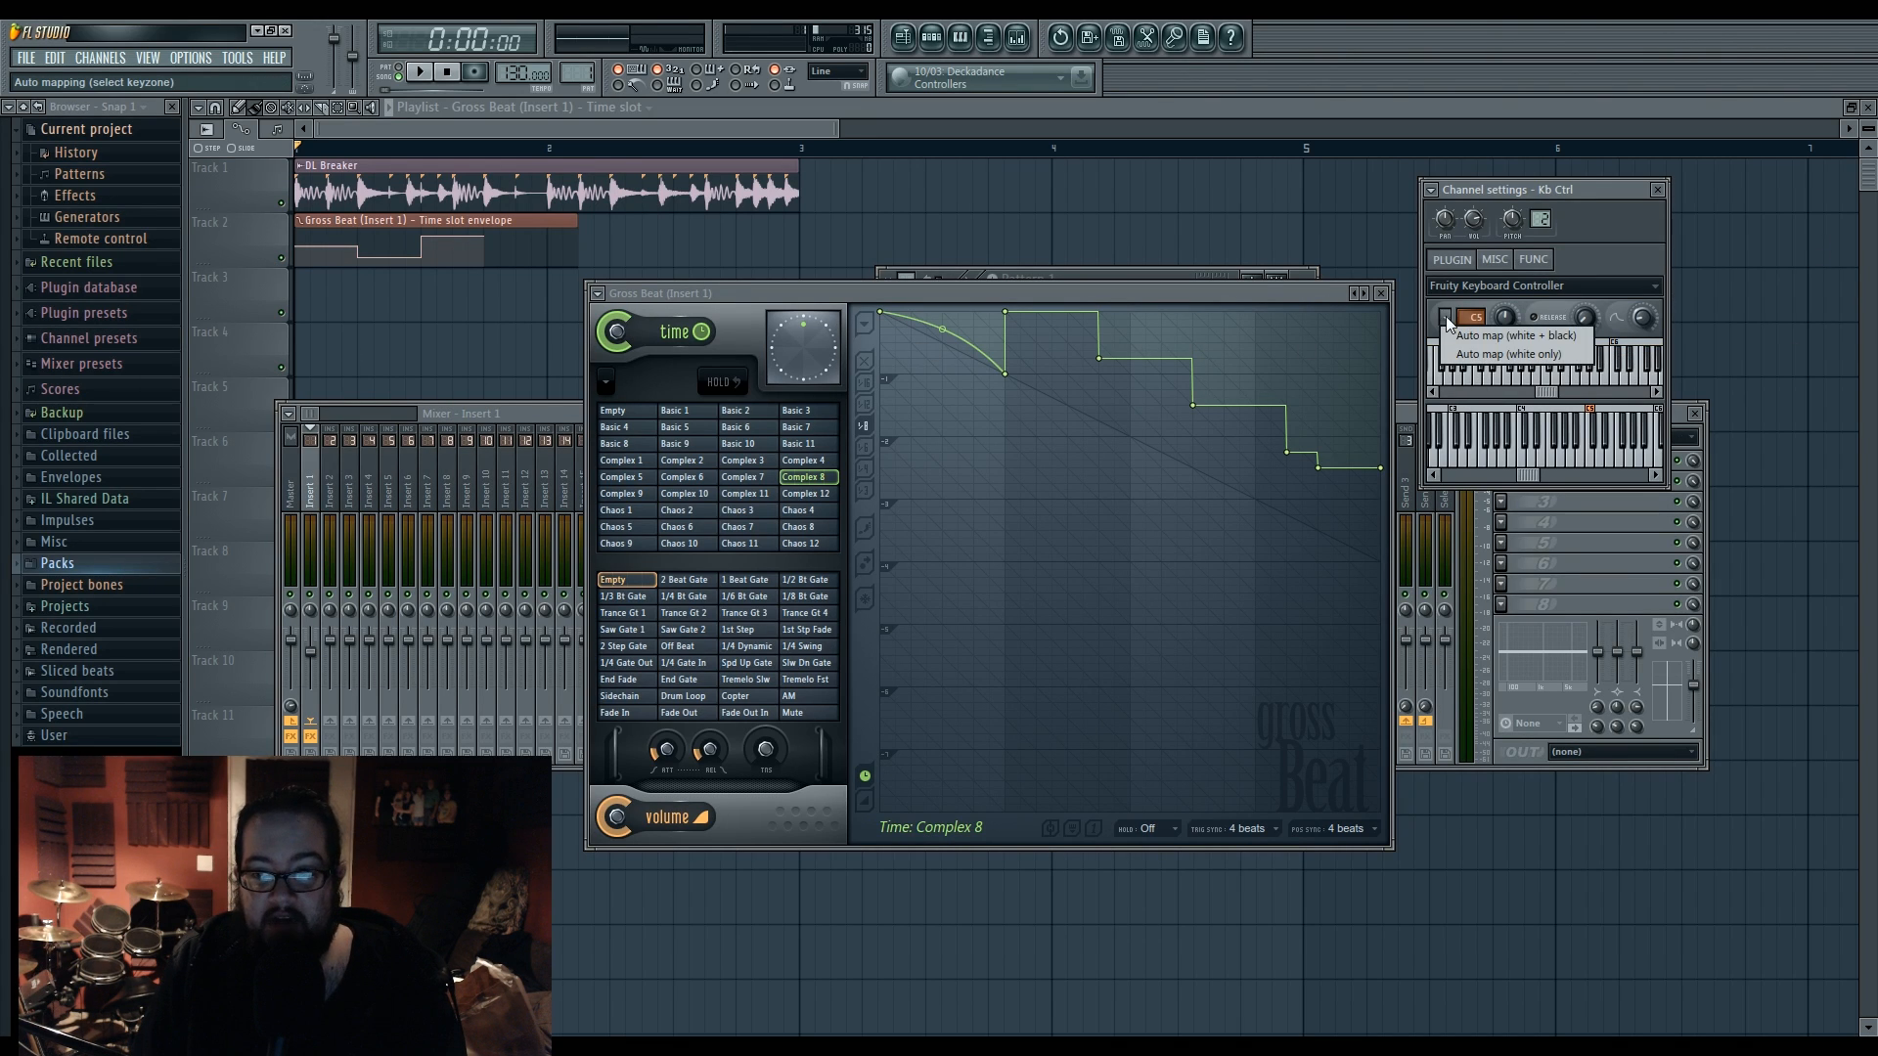
- Link Gross Beat's time slots to the internal controller Kb Ctrl (Kb Ctrl) - Note
{"action": "right_click", "coordinate": [780, 459]}
{"action": "left_click", "coordinate": [888, 647]}
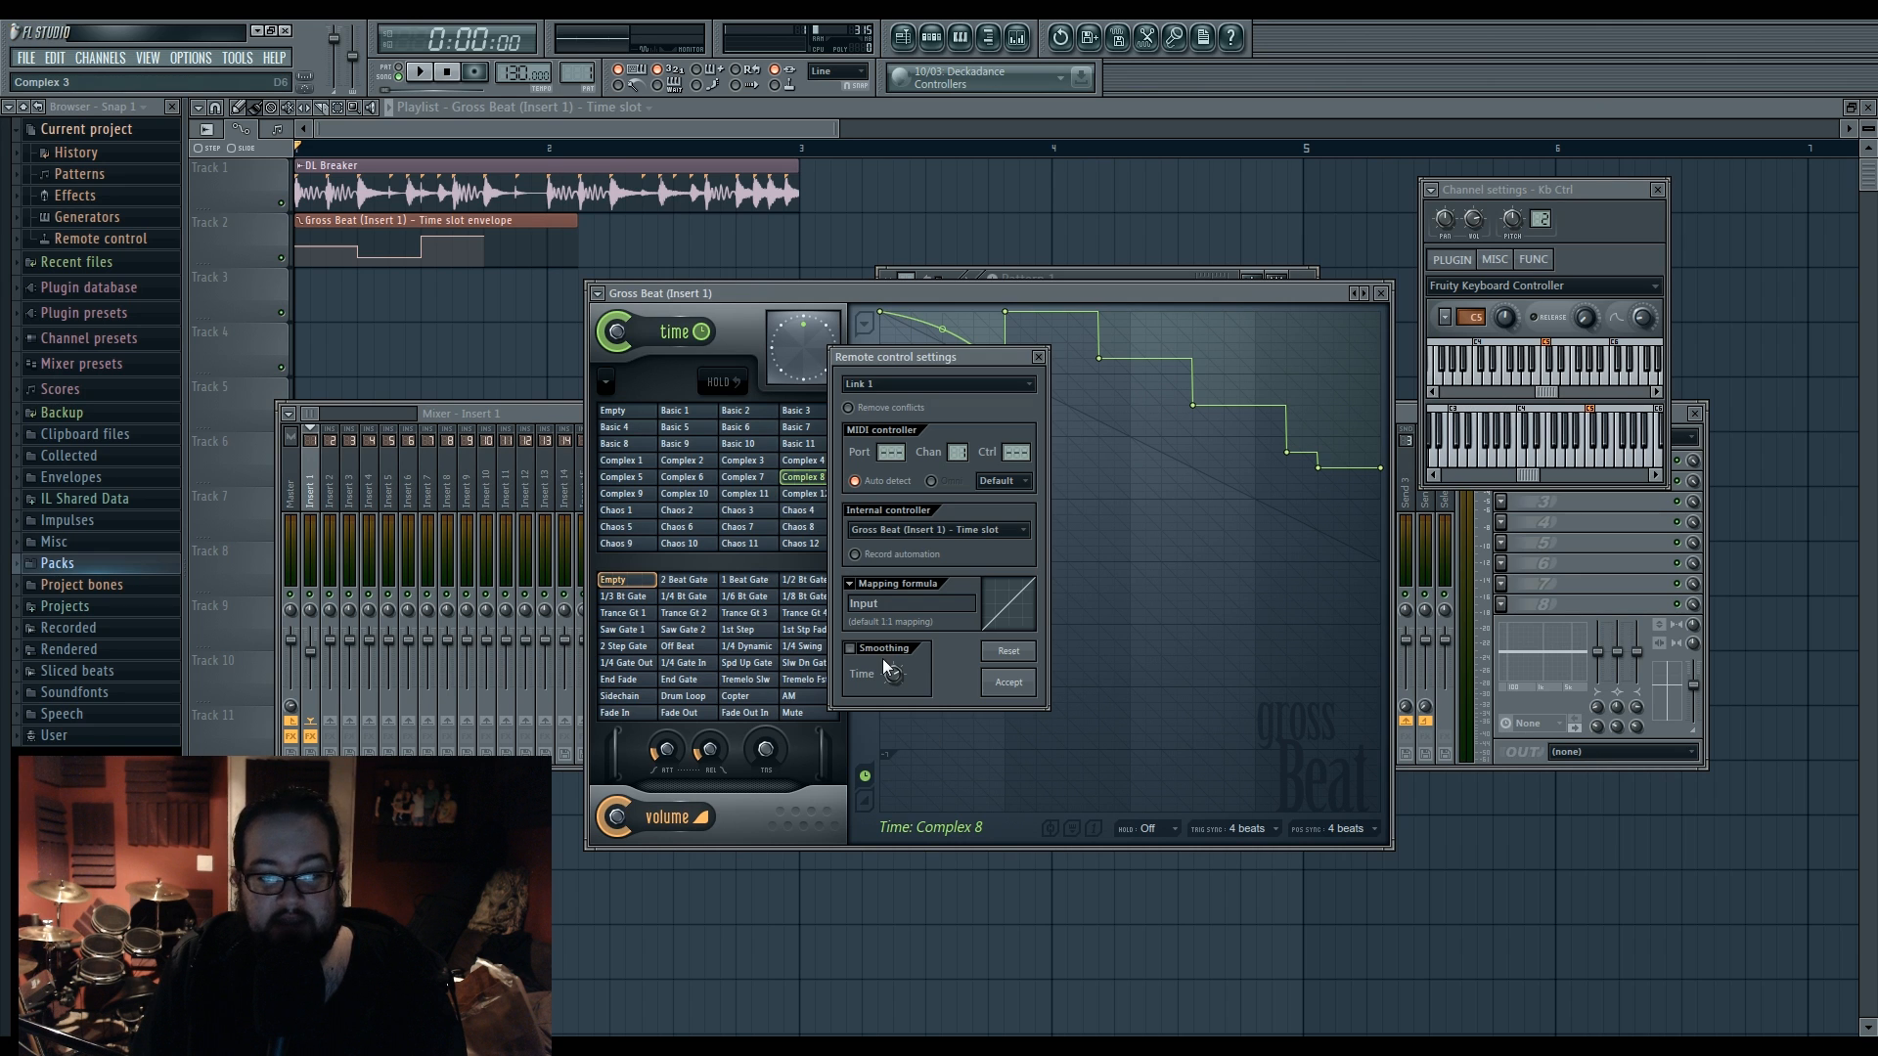
{"action": "left_click", "coordinate": [951, 531]}
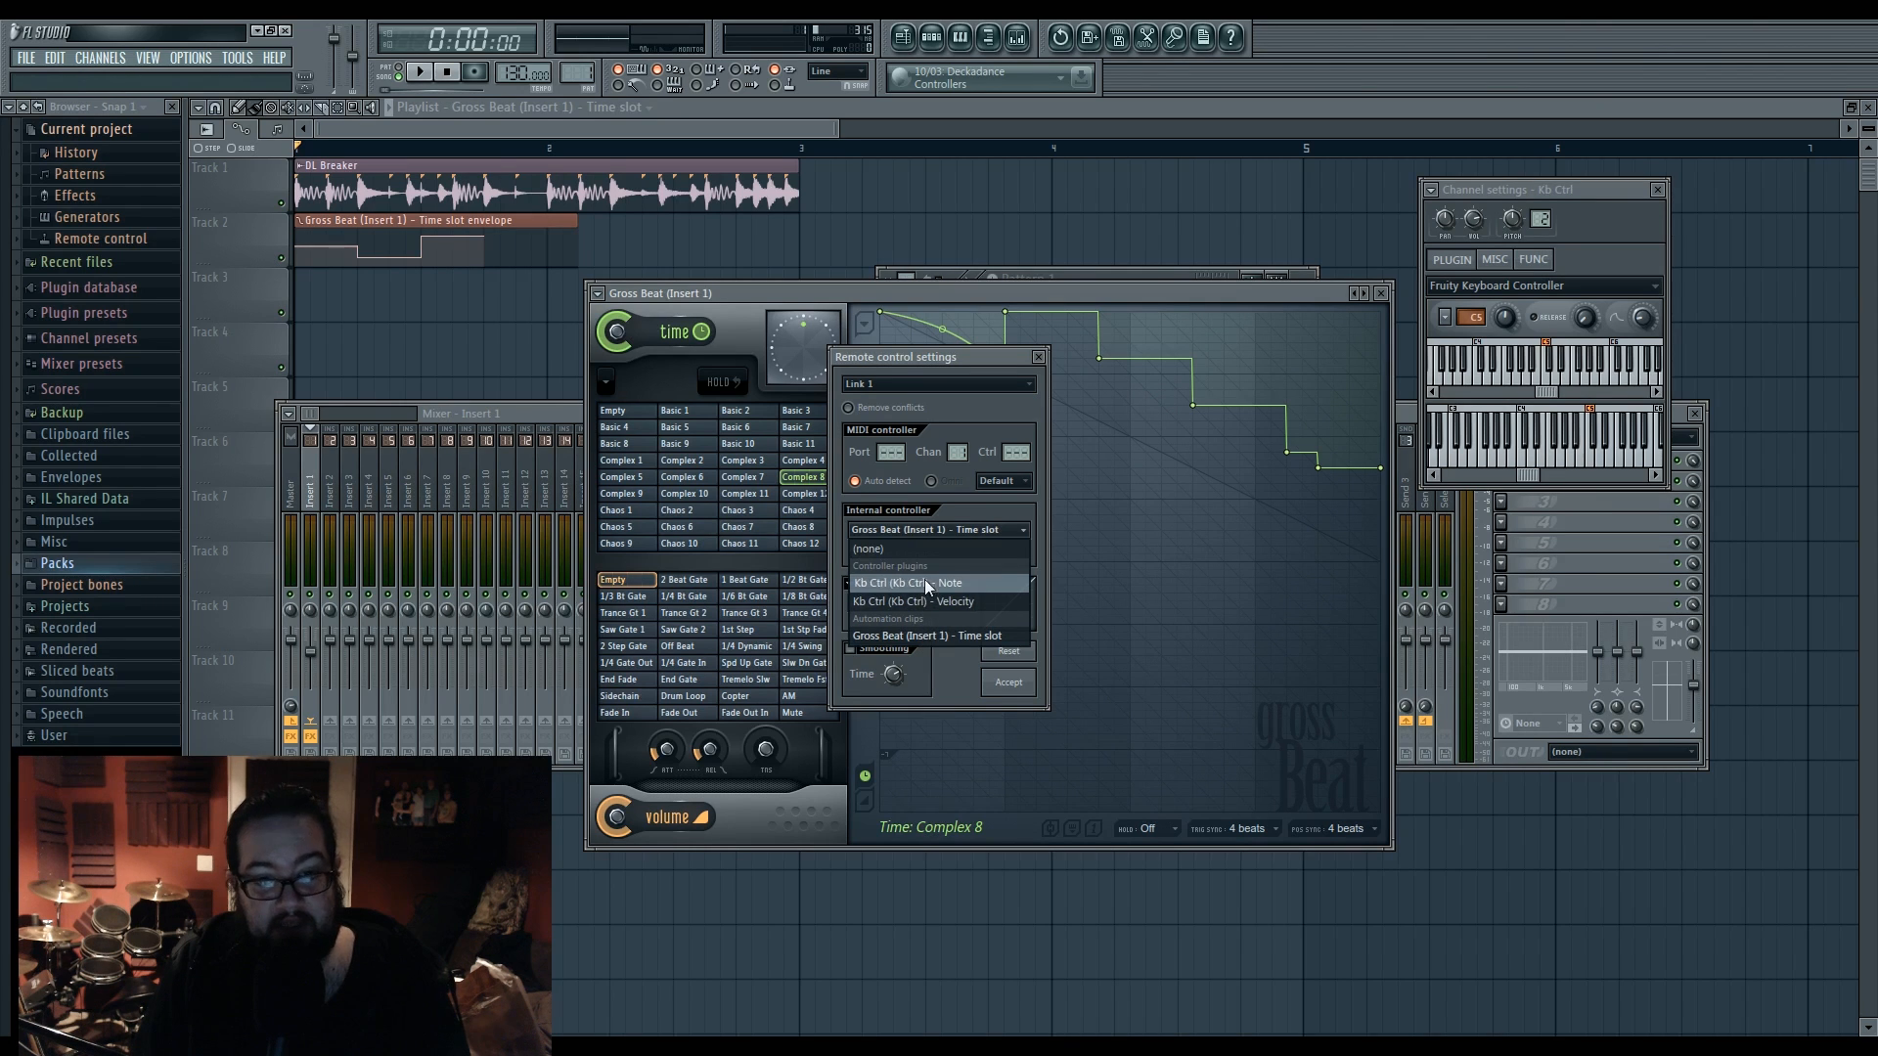
{"action": "left_click", "coordinate": [988, 581]}
{"action": "left_click", "coordinate": [1008, 682]}
- Test several keys on the Keyboard Controller's keyboard to select different Gross Beat time slots
{"action": "left_click_drag", "start_coordinate": [1526, 436], "coordinate": [1580, 458]}
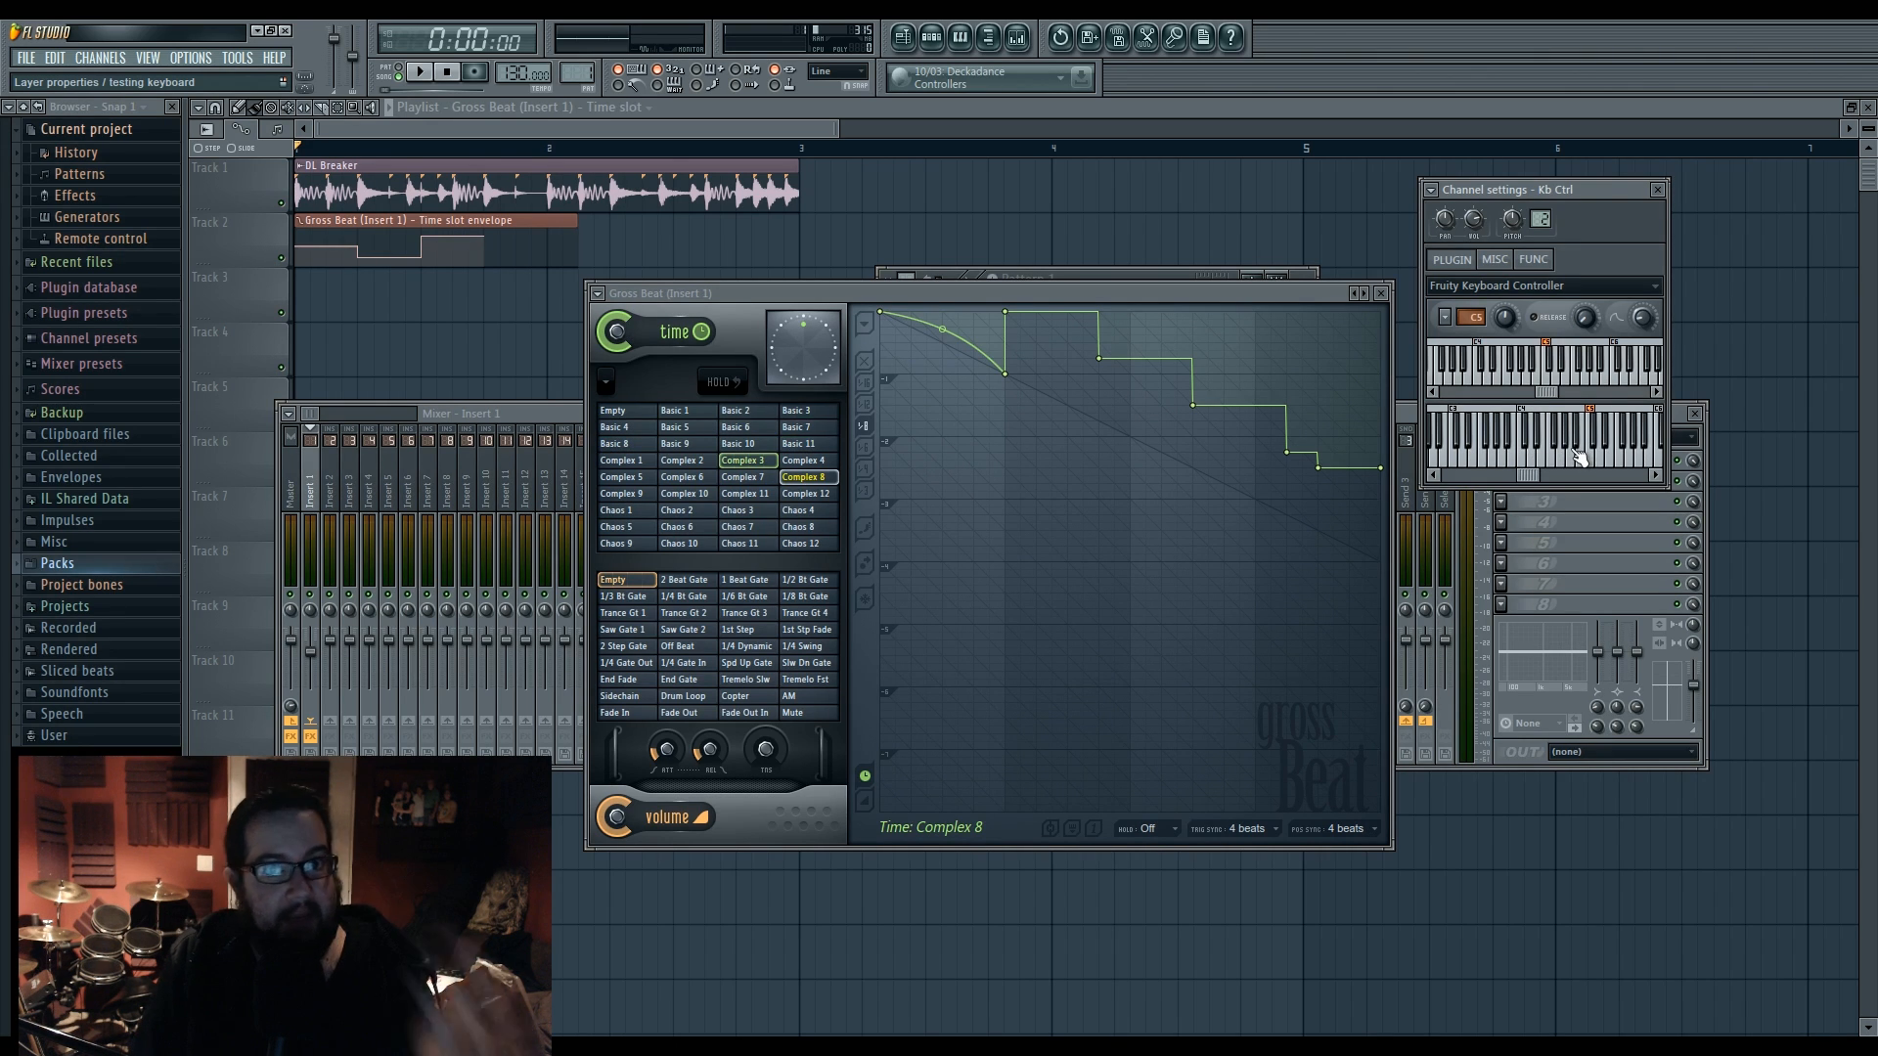
{"action": "mouse_move", "coordinate": [1605, 460]}
{"action": "left_mouse_down"}
{"action": "mouse_move", "coordinate": [1516, 458]}
{"action": "mouse_move", "coordinate": [1605, 448]}
{"action": "left_mouse_up"}
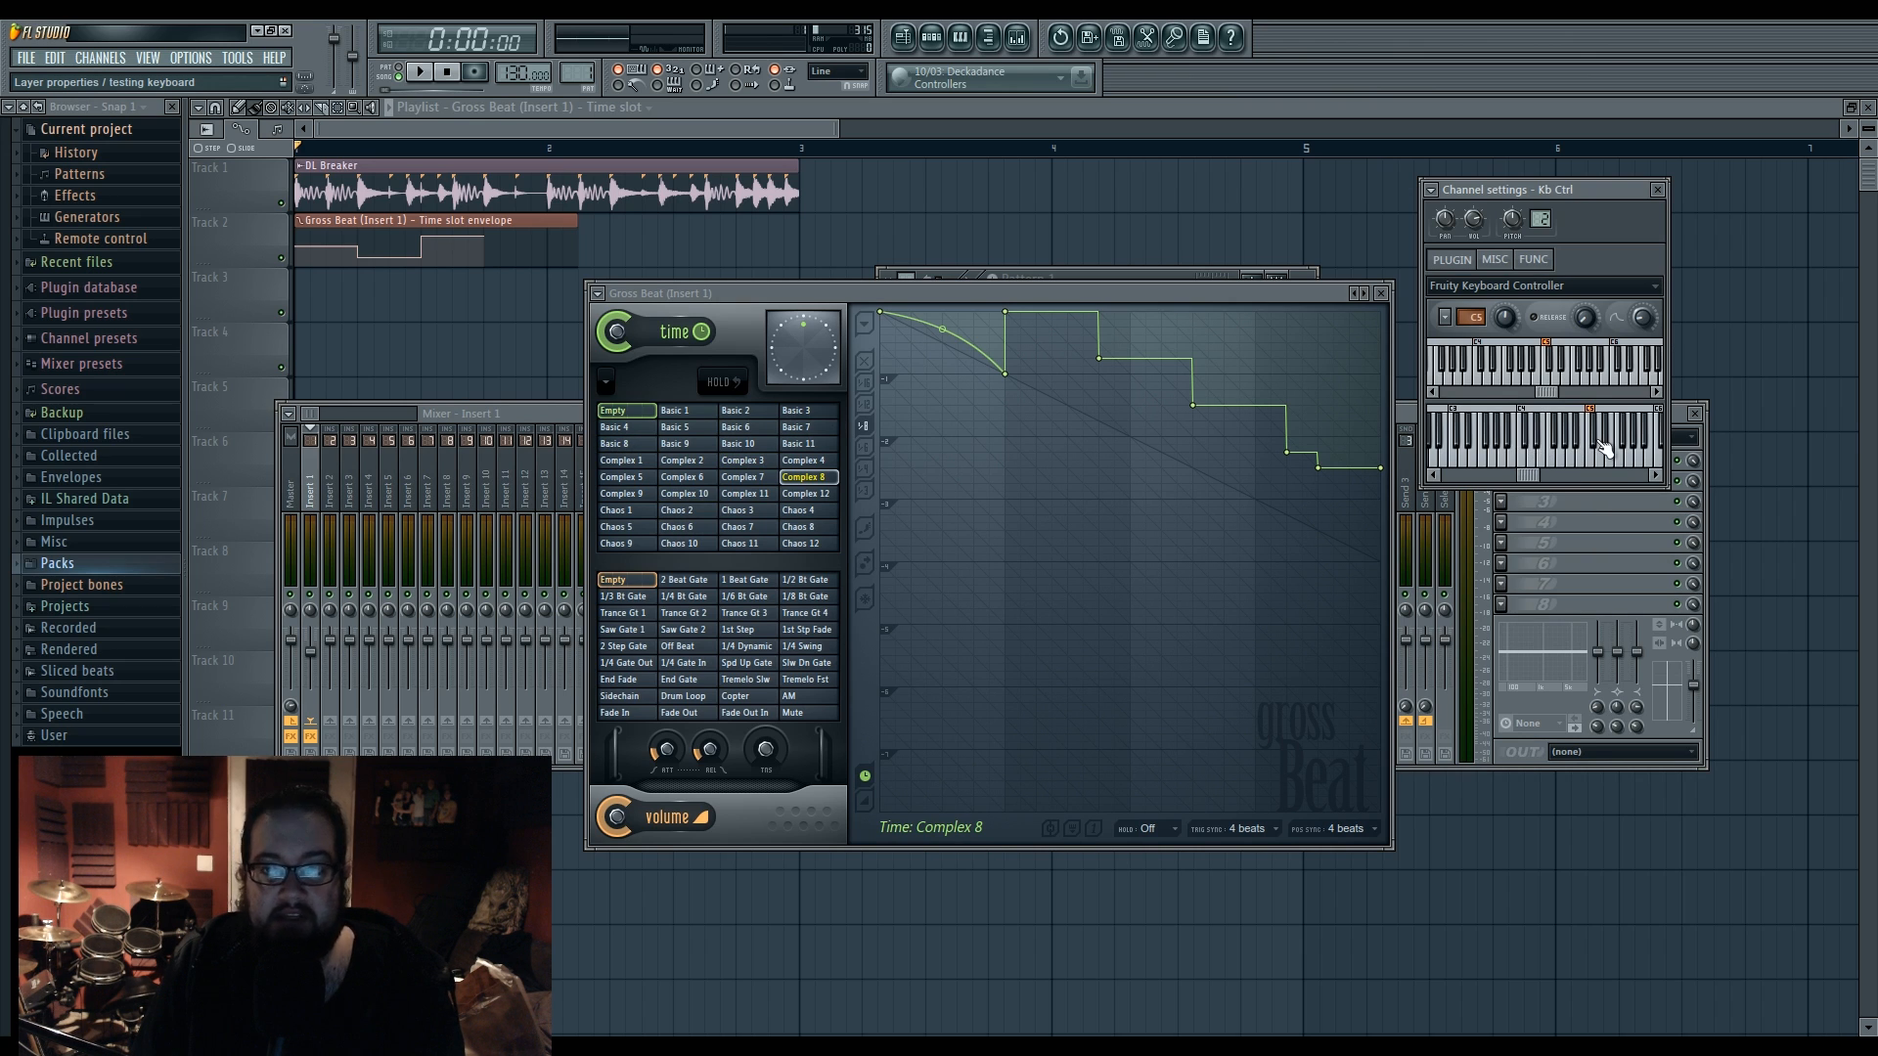
{"action": "left_click", "coordinate": [1620, 449]}
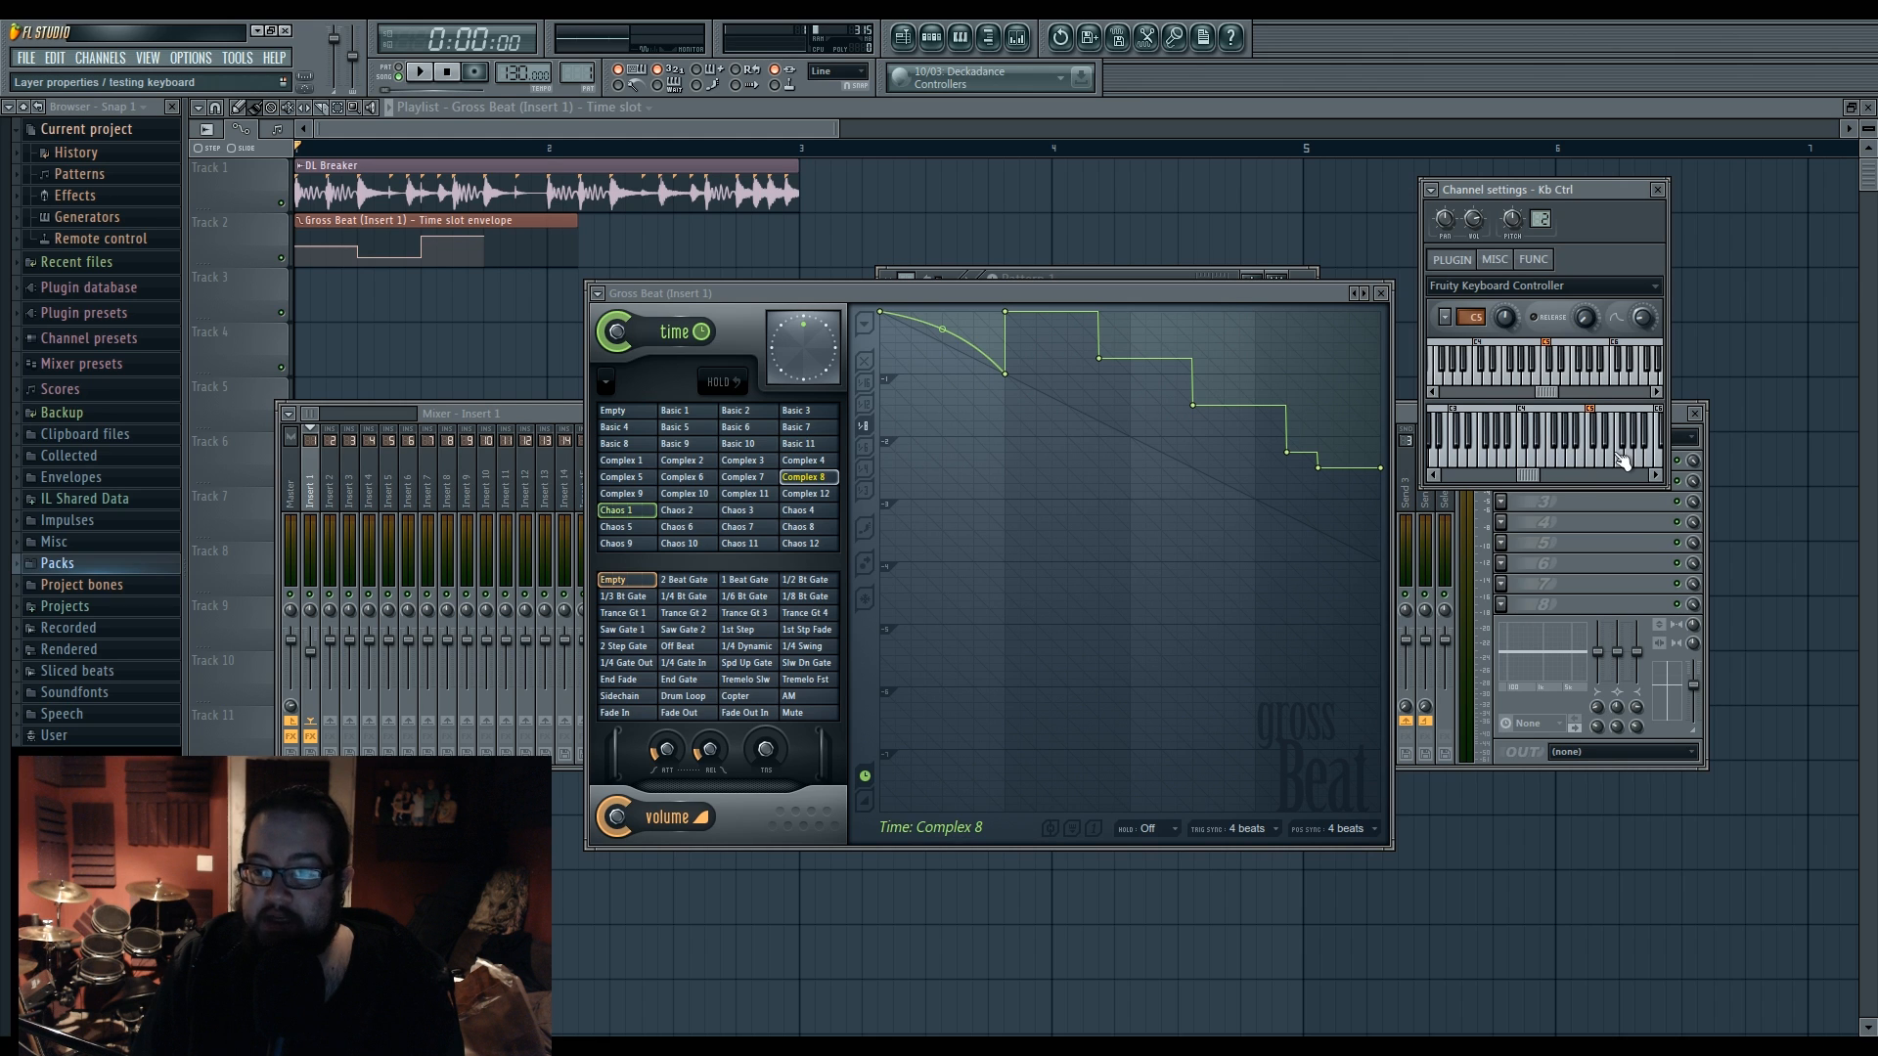
{"action": "left_click", "coordinate": [1615, 458]}
{"action": "left_click", "coordinate": [1552, 460]}
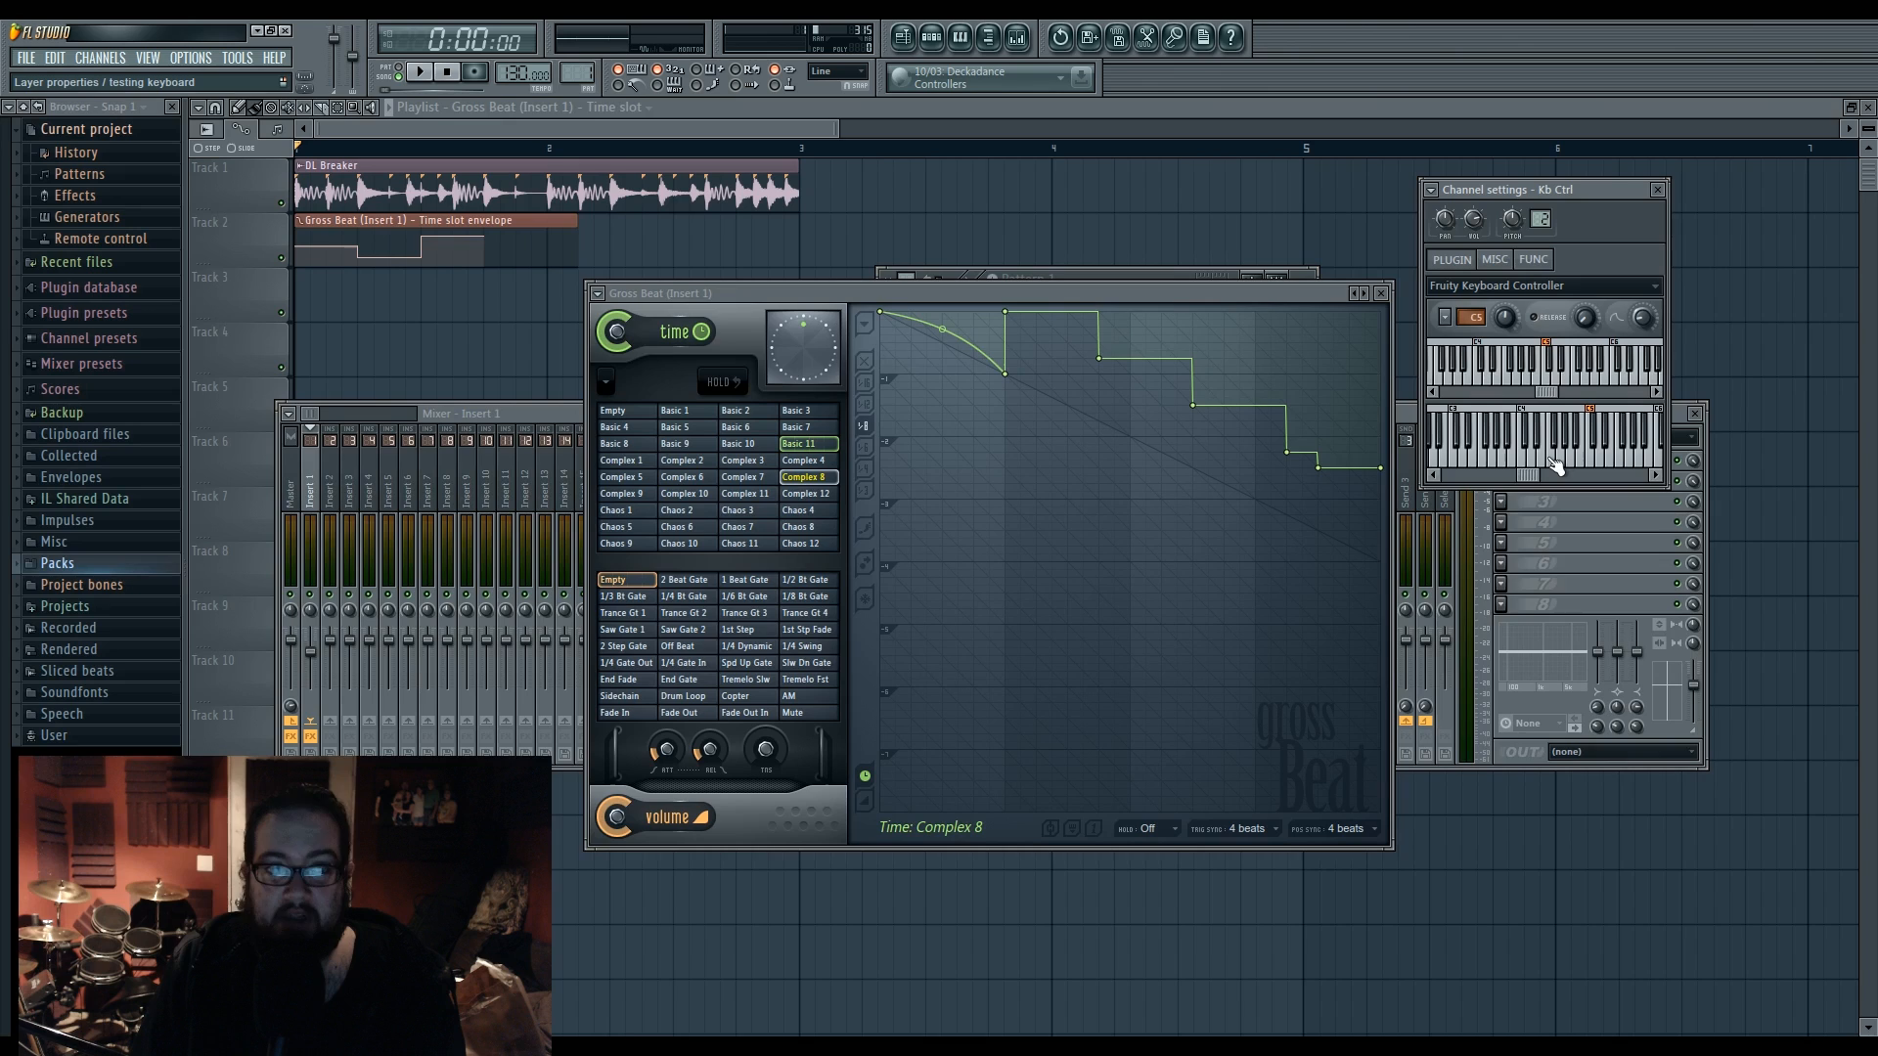
- Close the open windows and slice the Time slot envelope clip at beats 2, 3 and 4 of the first bar
{"action": "key", "text": "F12"}
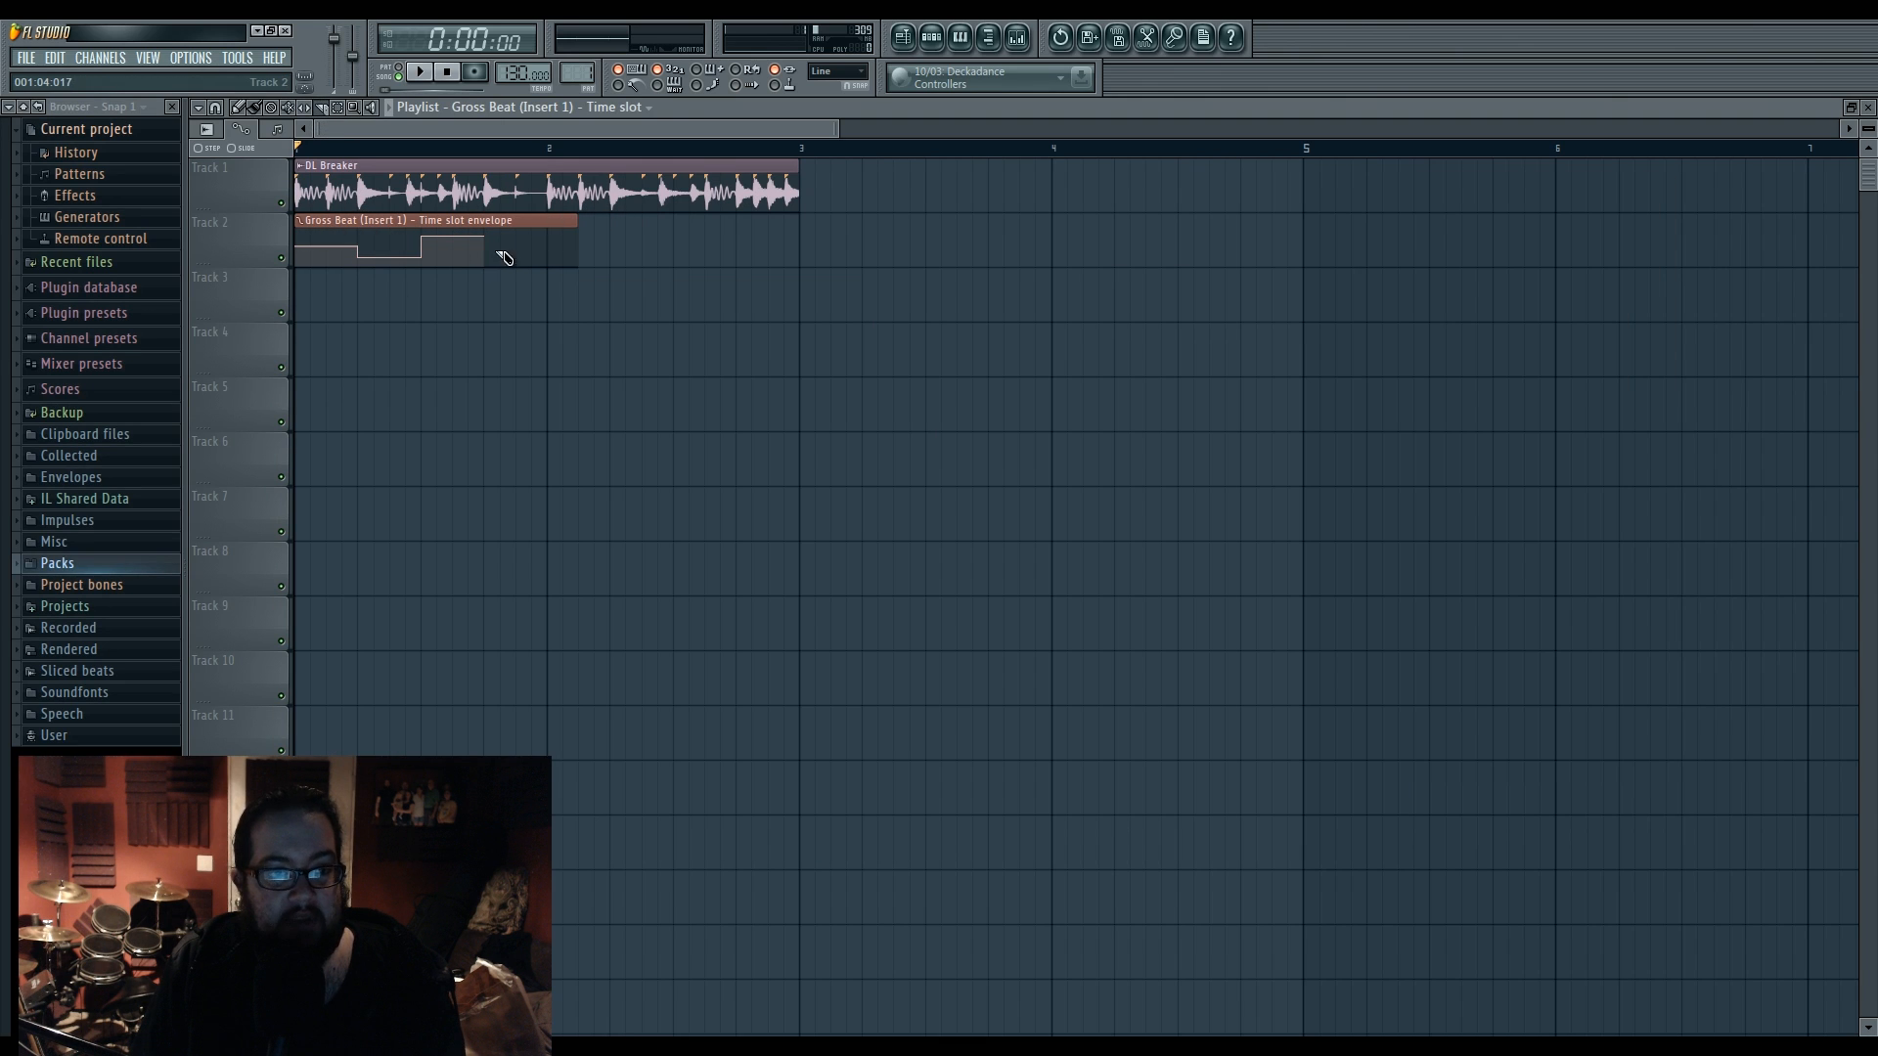
{"action": "left_click", "coordinate": [360, 239]}
{"action": "left_click", "coordinate": [424, 240]}
{"action": "left_click", "coordinate": [485, 240]}
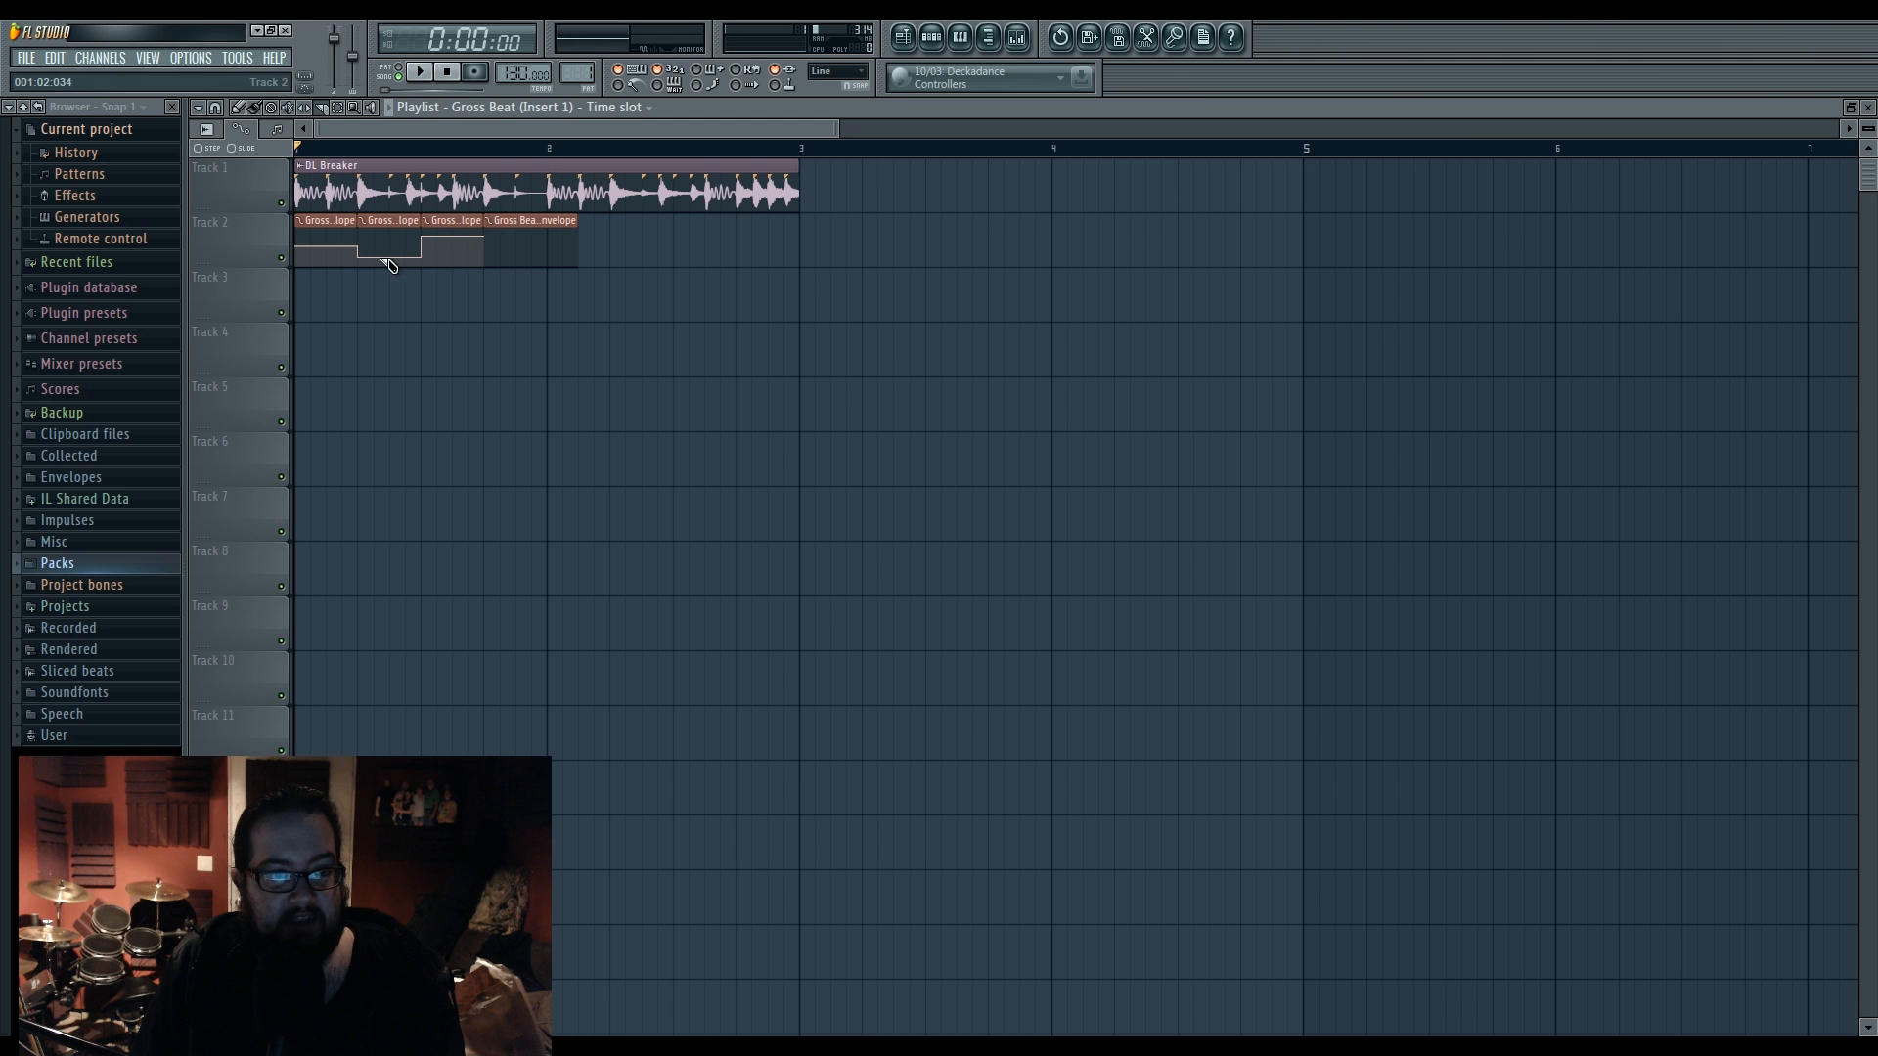
{"action": "left_click", "coordinate": [255, 110]}
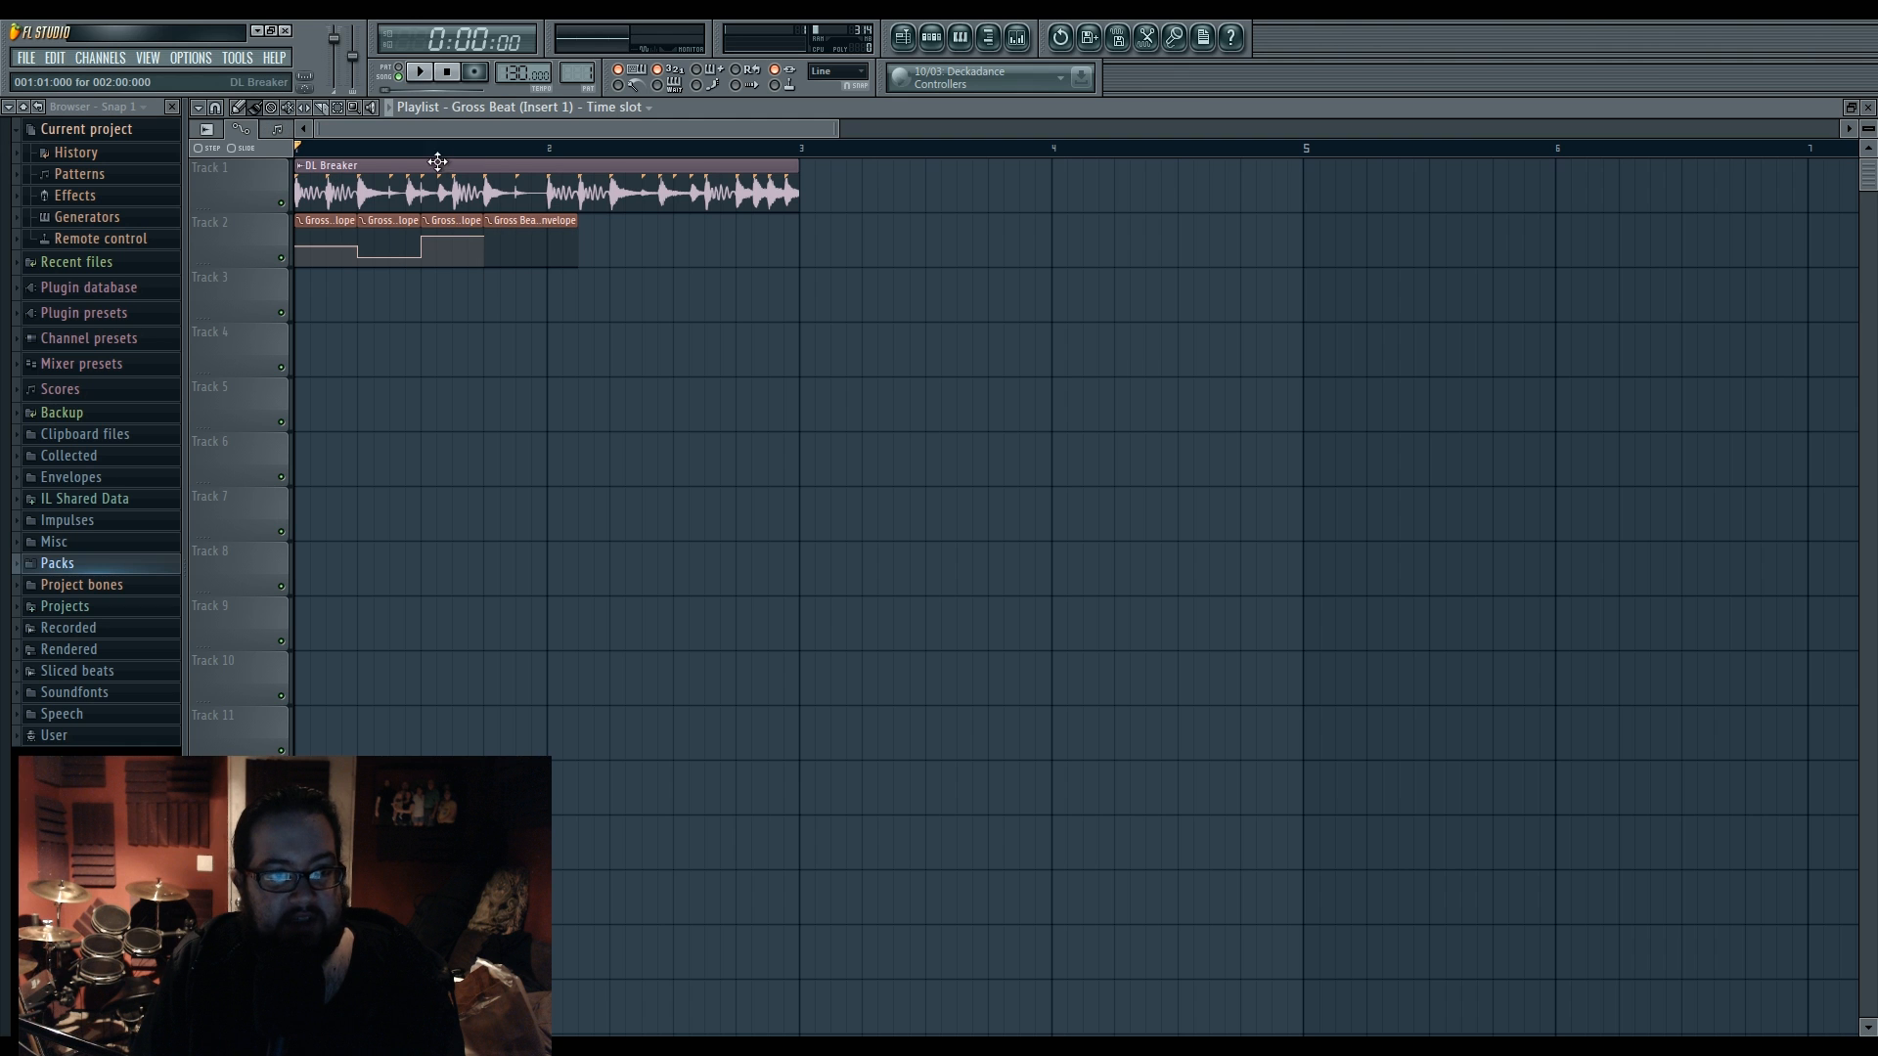
- Delete the last envelope slice and arrange the other three on Track 3: first at bar 1, third at bar 2, second at bar 3
{"action": "right_click", "coordinate": [516, 254]}
{"action": "left_click_drag", "start_coordinate": [467, 238], "coordinate": [594, 293]}
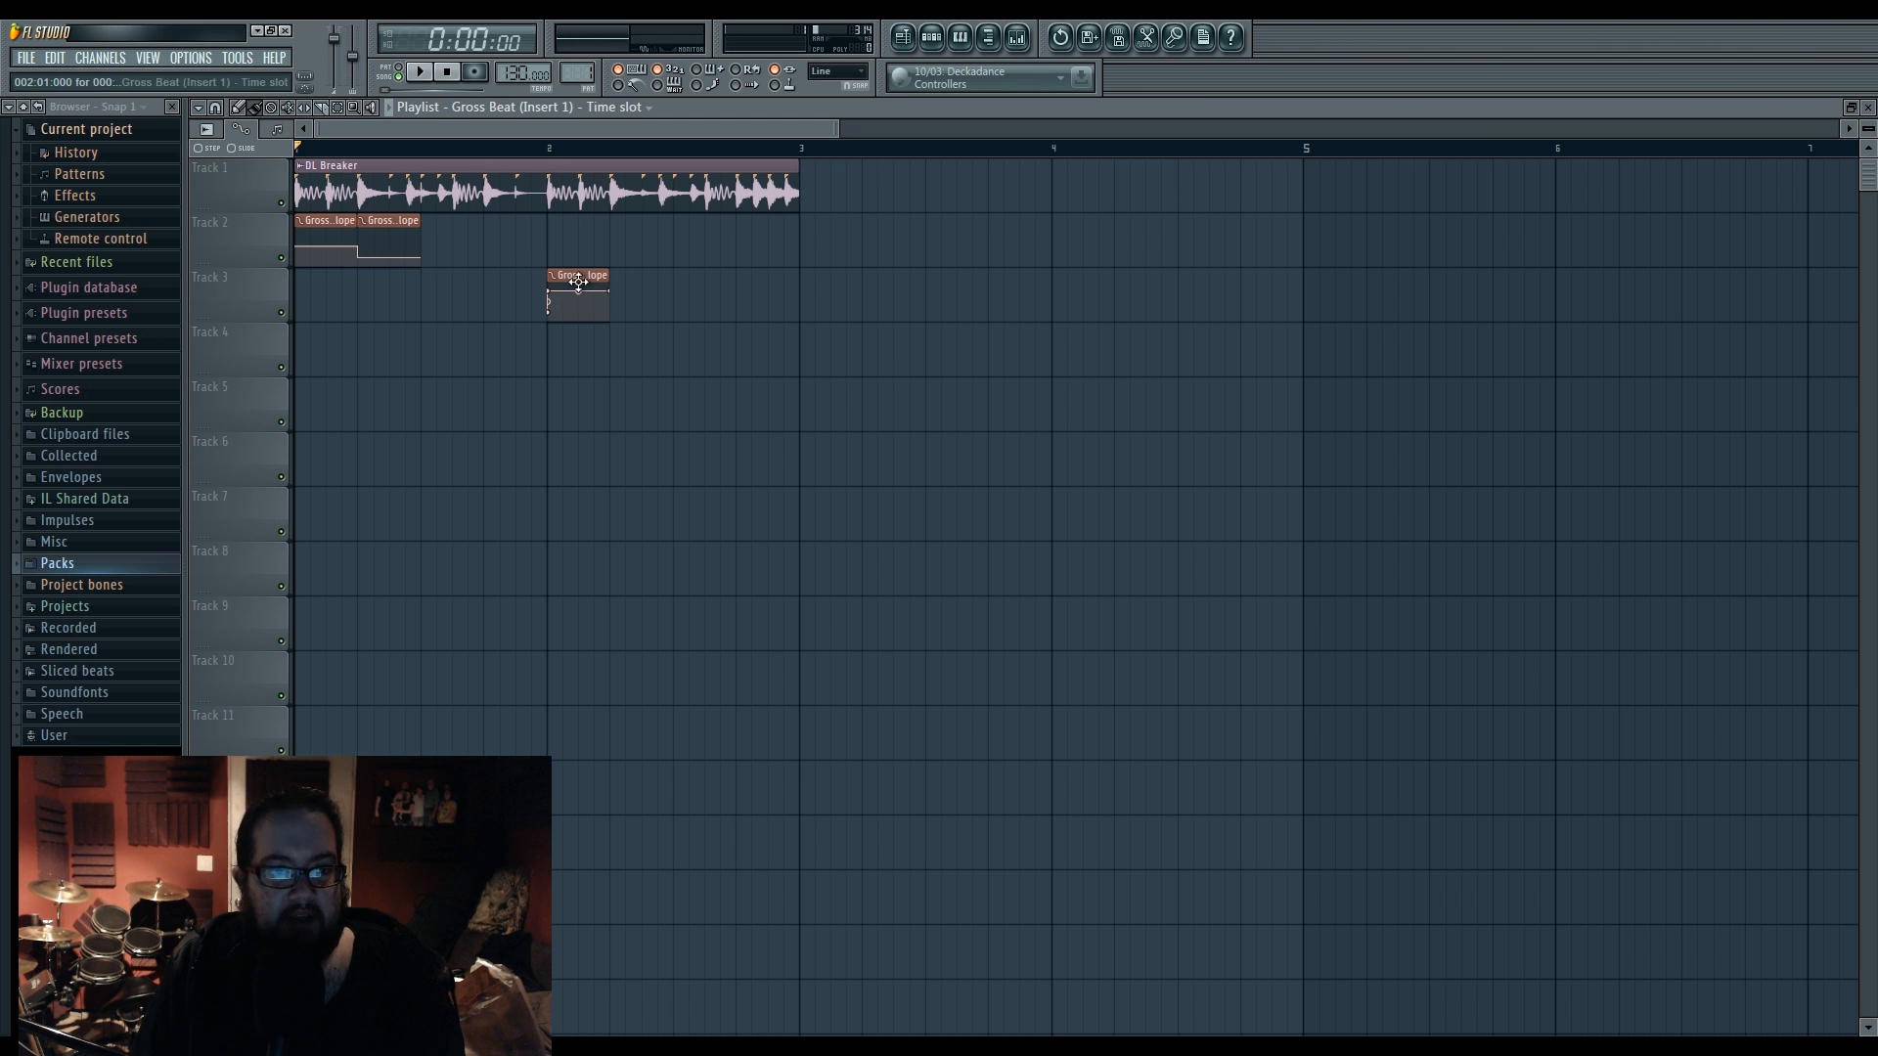
{"action": "left_click_drag", "start_coordinate": [386, 240], "coordinate": [827, 242]}
{"action": "left_click_drag", "start_coordinate": [298, 230], "coordinate": [299, 281]}
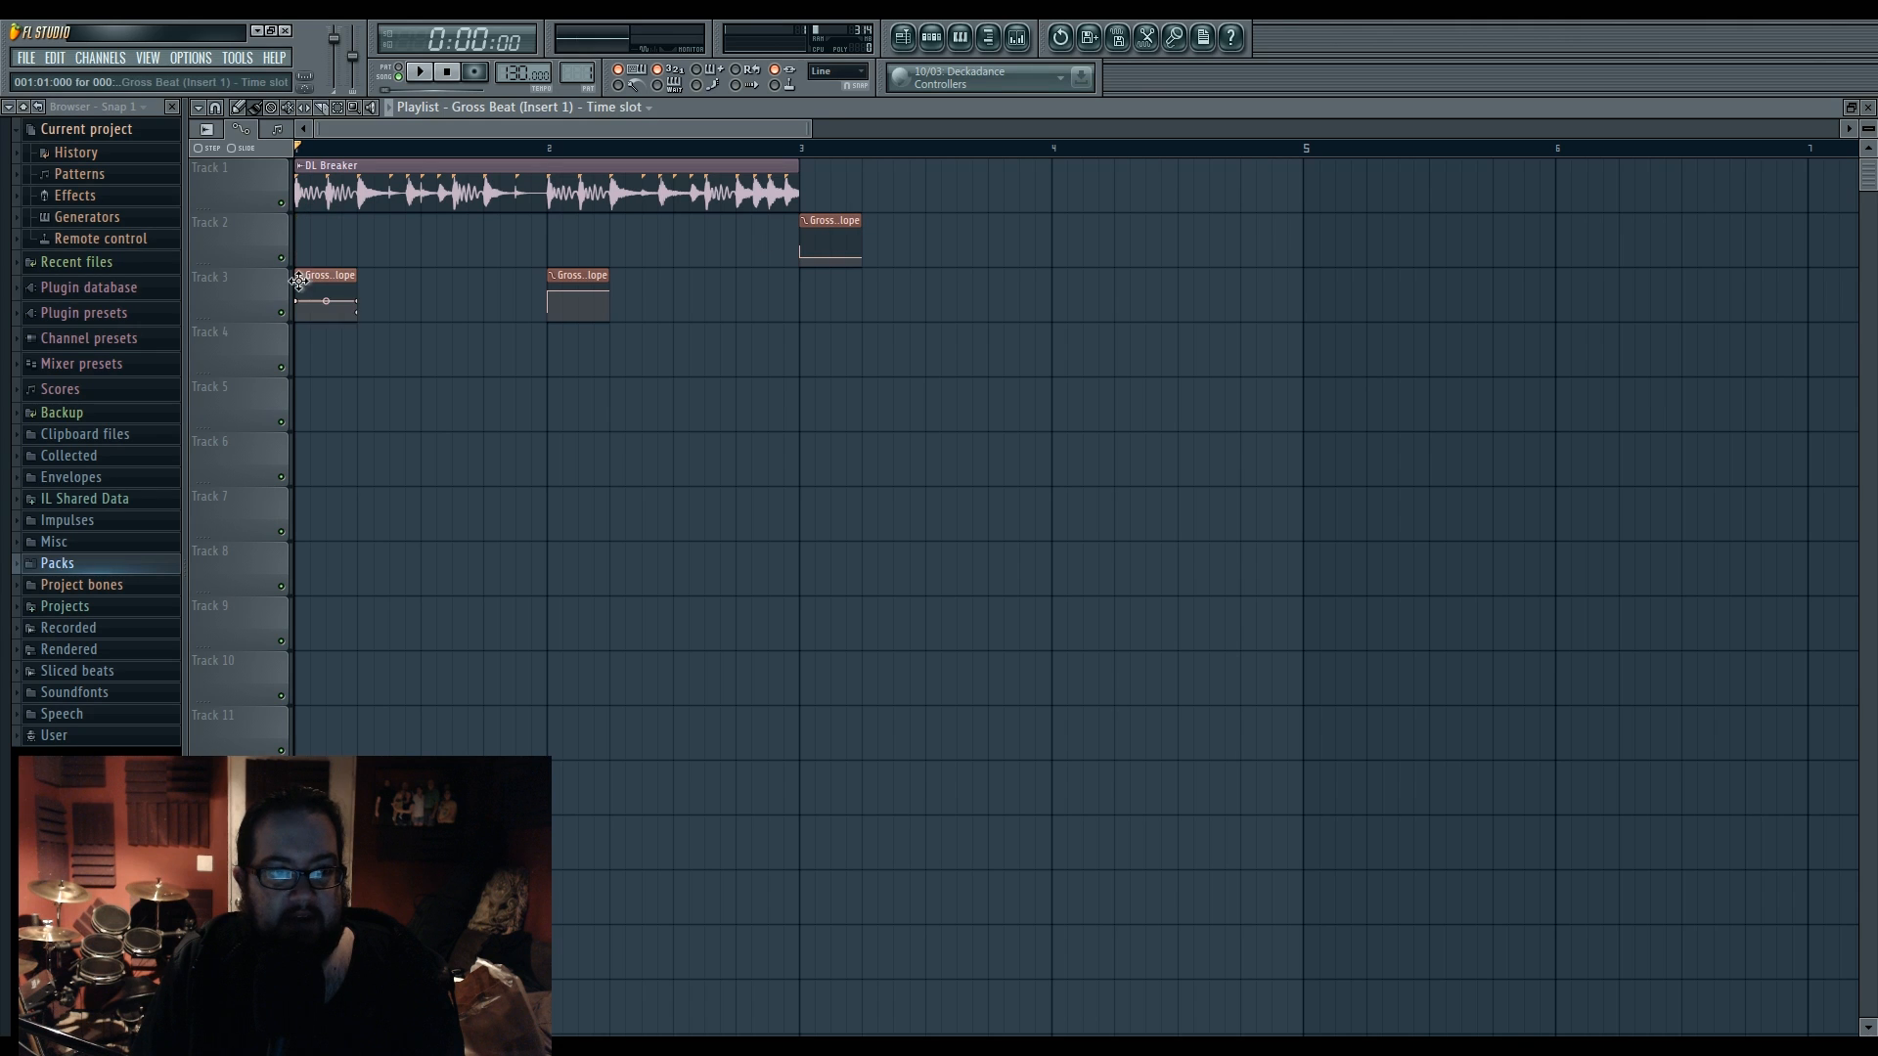
{"action": "left_click_drag", "start_coordinate": [851, 239], "coordinate": [851, 293]}
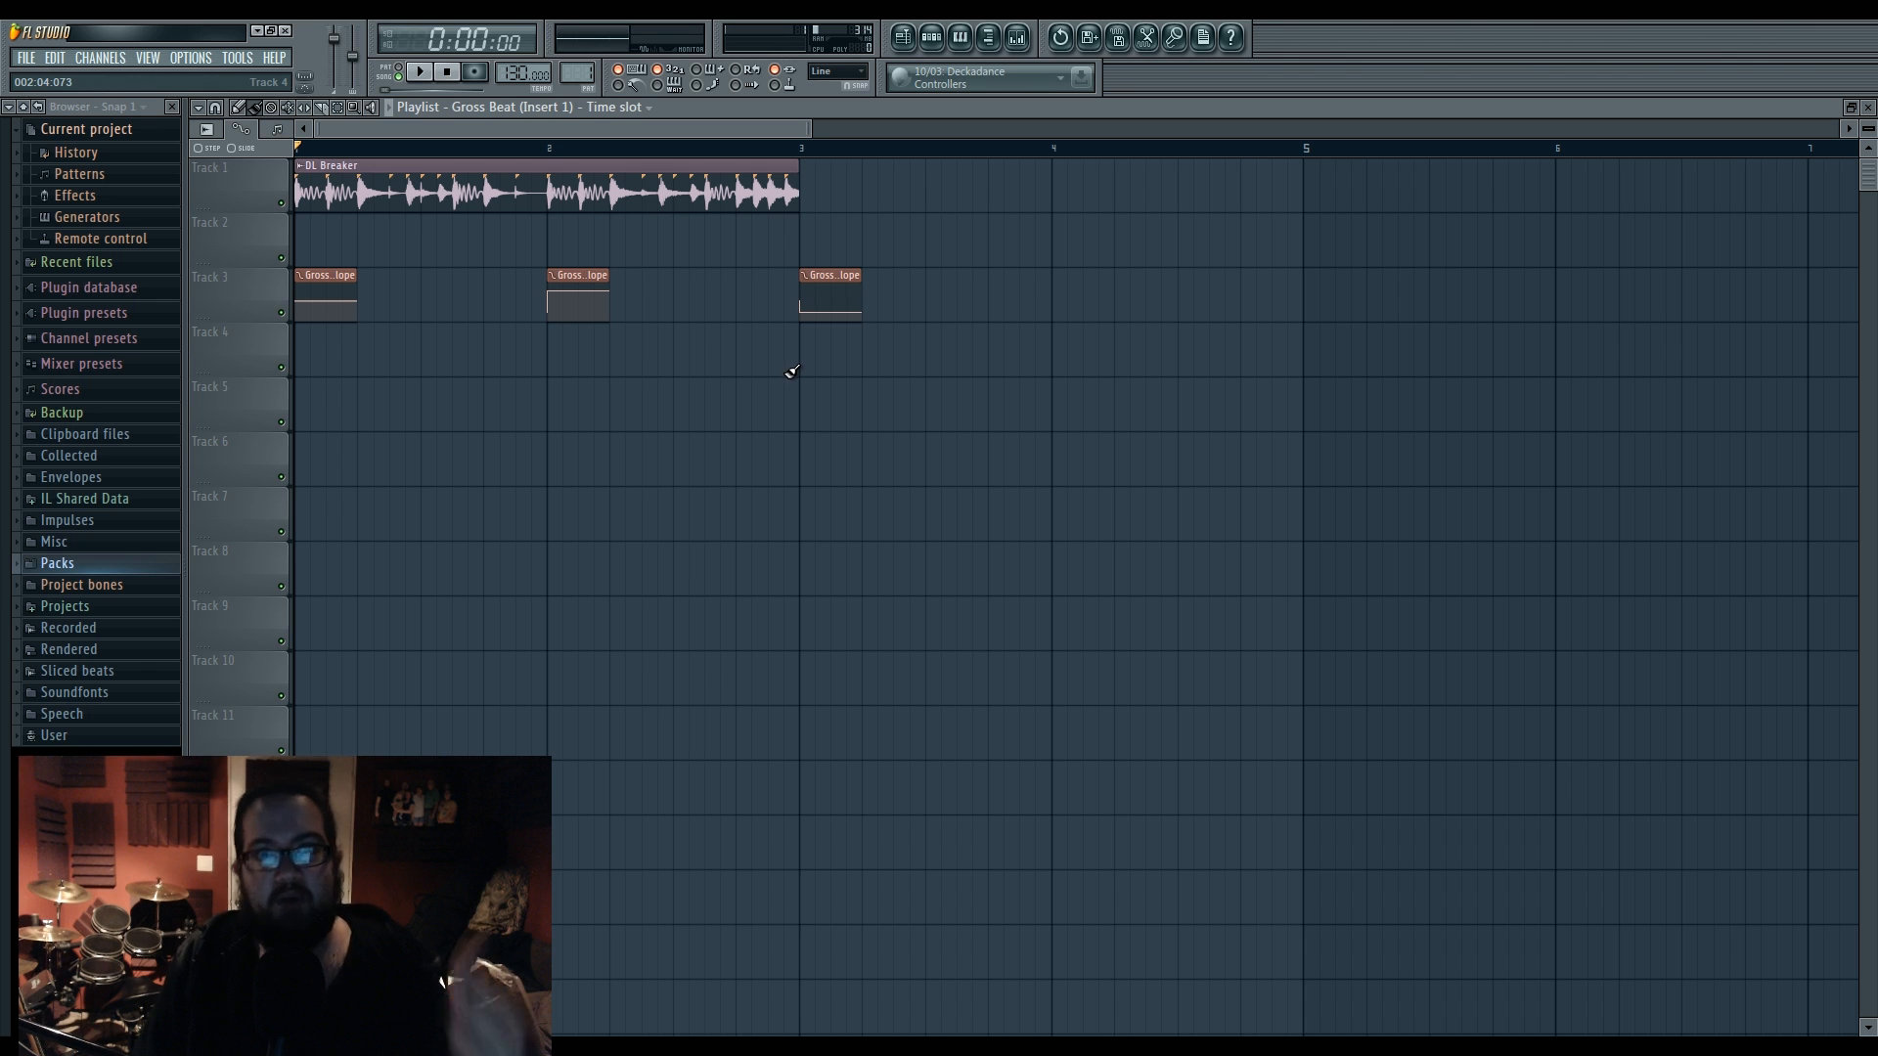
- Open Gross Beat on mixer Insert 1 and review the envelope editor's menu of state and curve tools
{"action": "left_click", "coordinate": [1015, 41]}
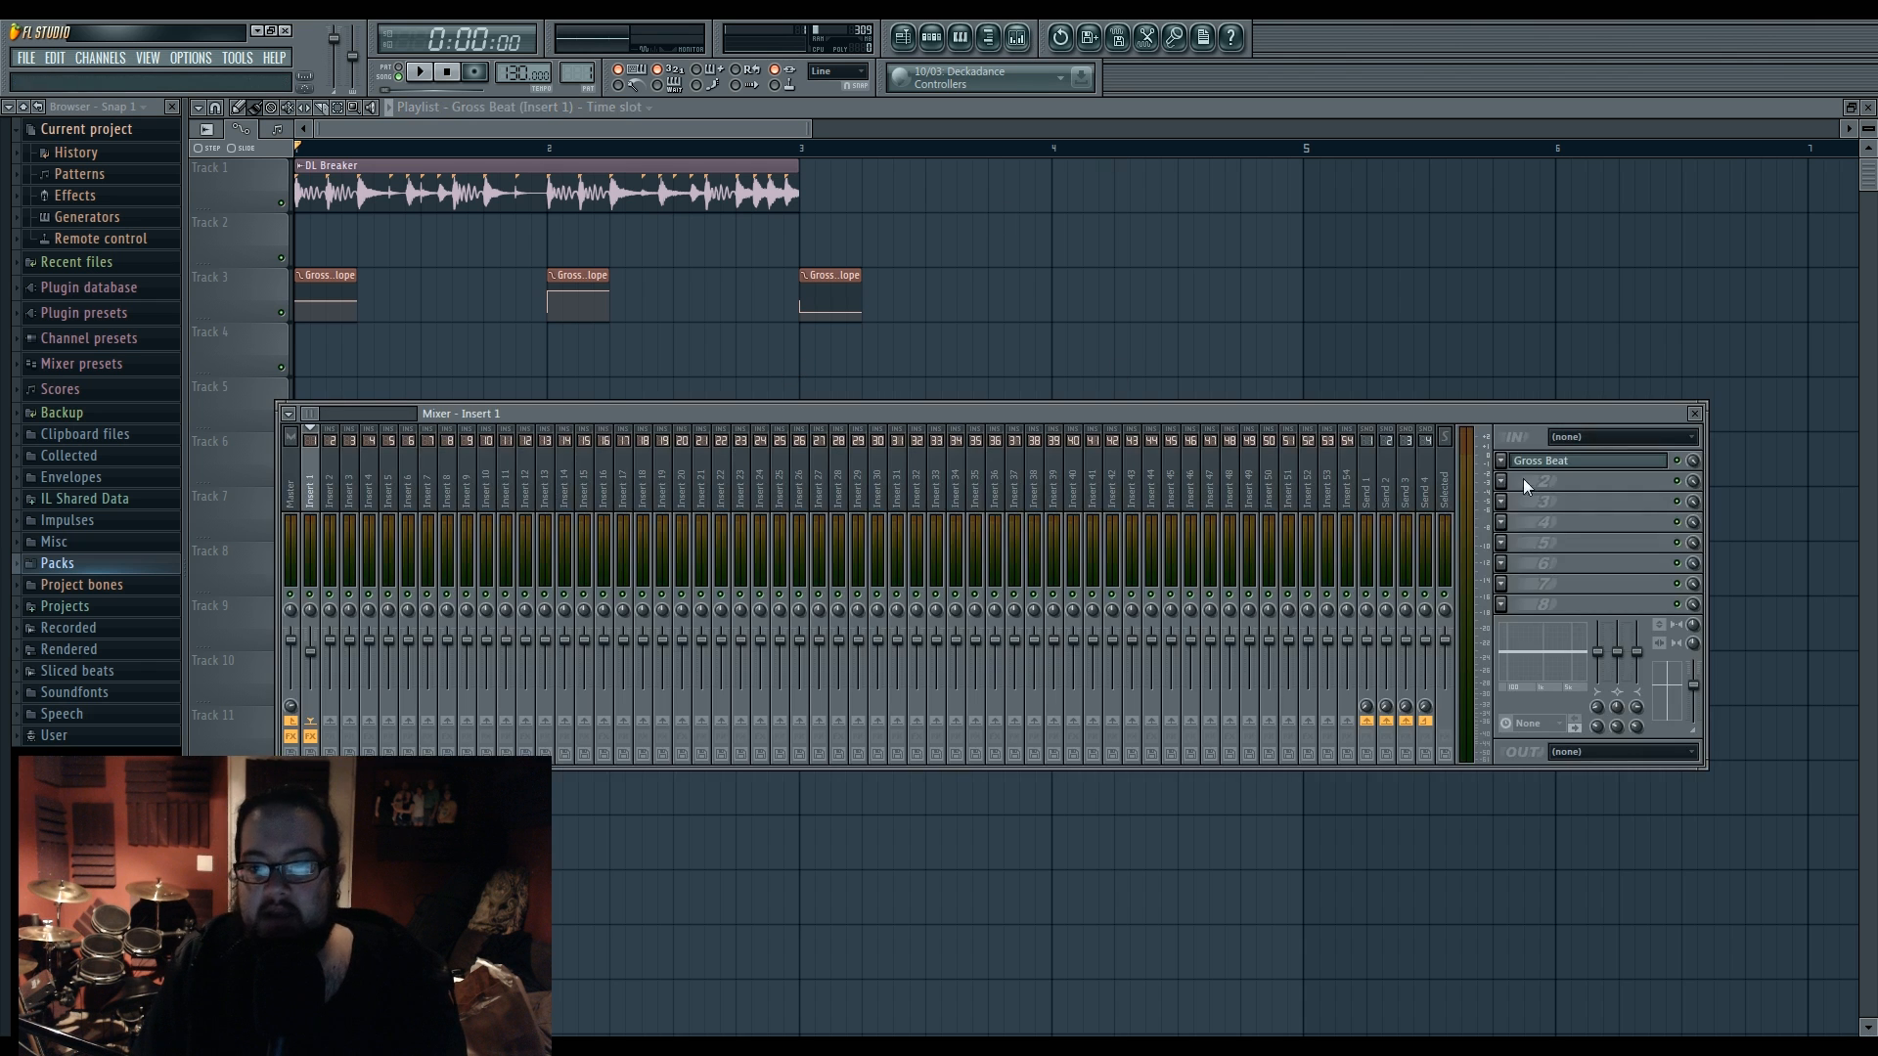
{"action": "left_click", "coordinate": [1553, 461]}
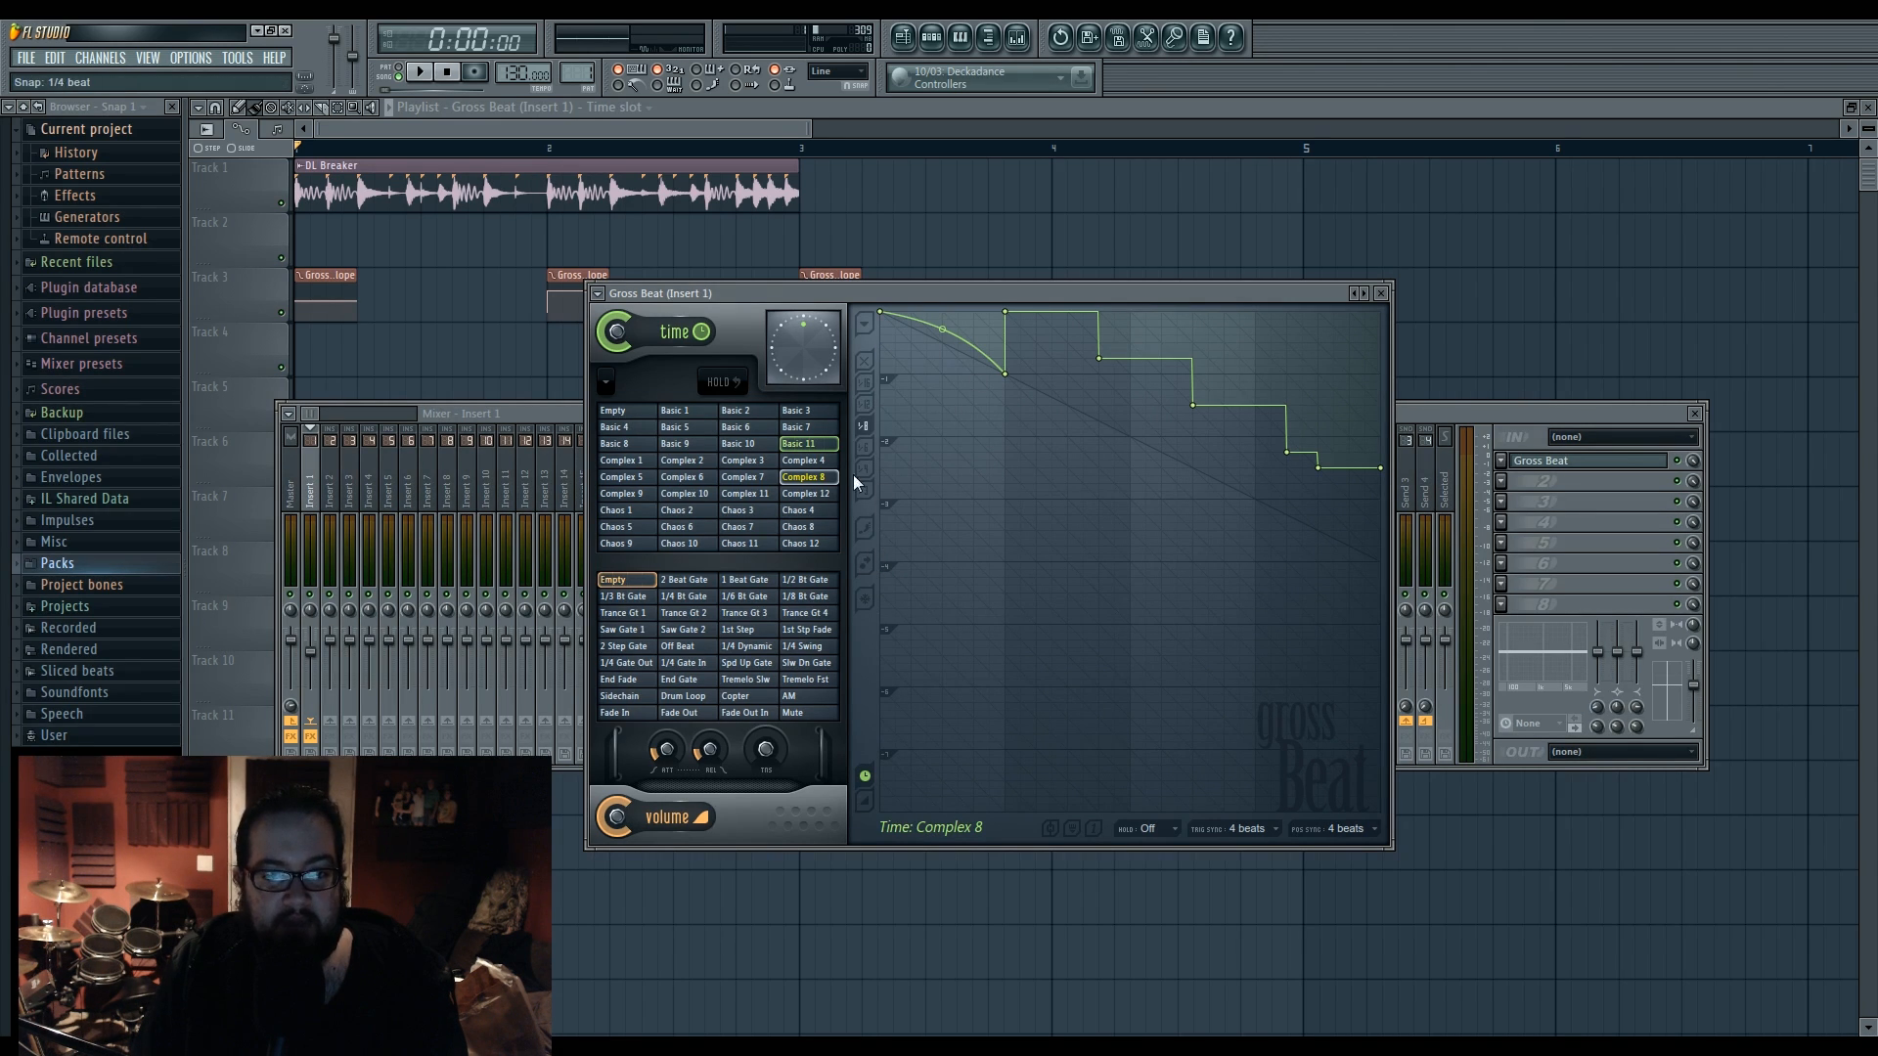
{"action": "left_click", "coordinate": [865, 325]}
{"action": "left_click", "coordinate": [1233, 419]}
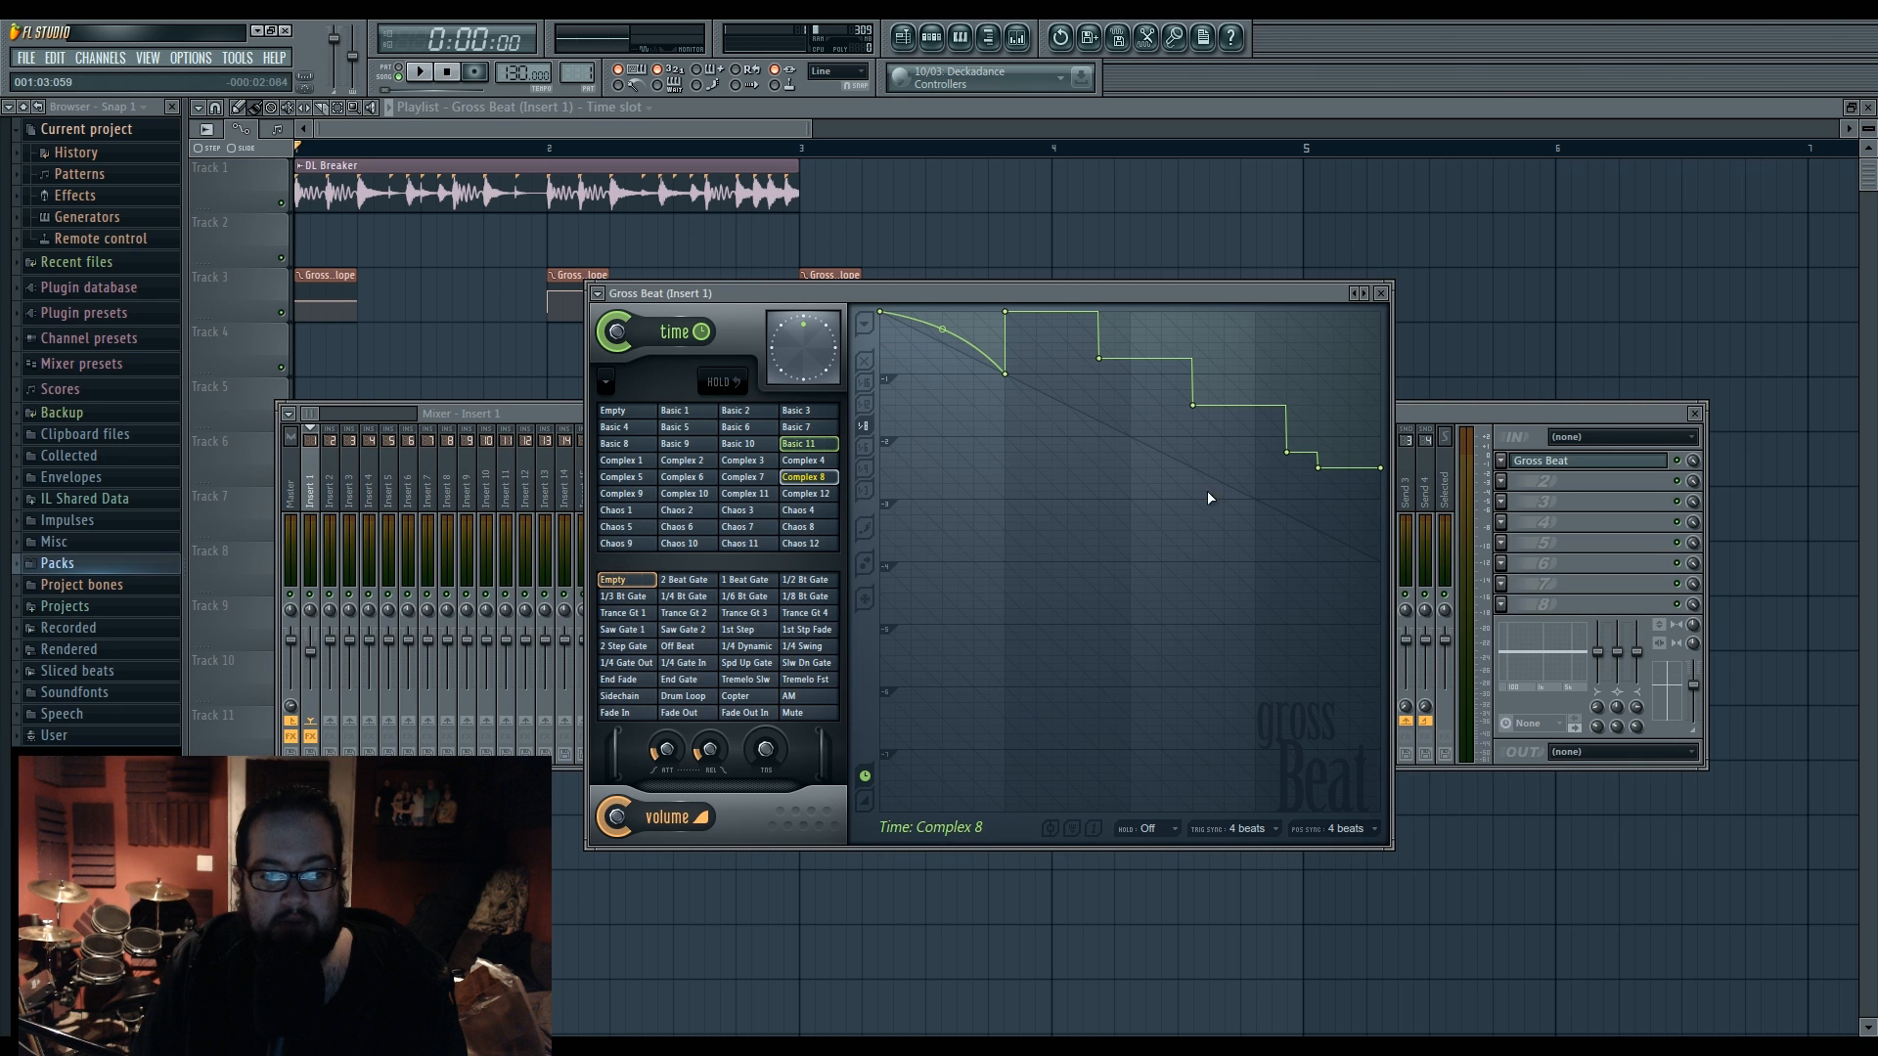
{"action": "left_click", "coordinate": [865, 324]}
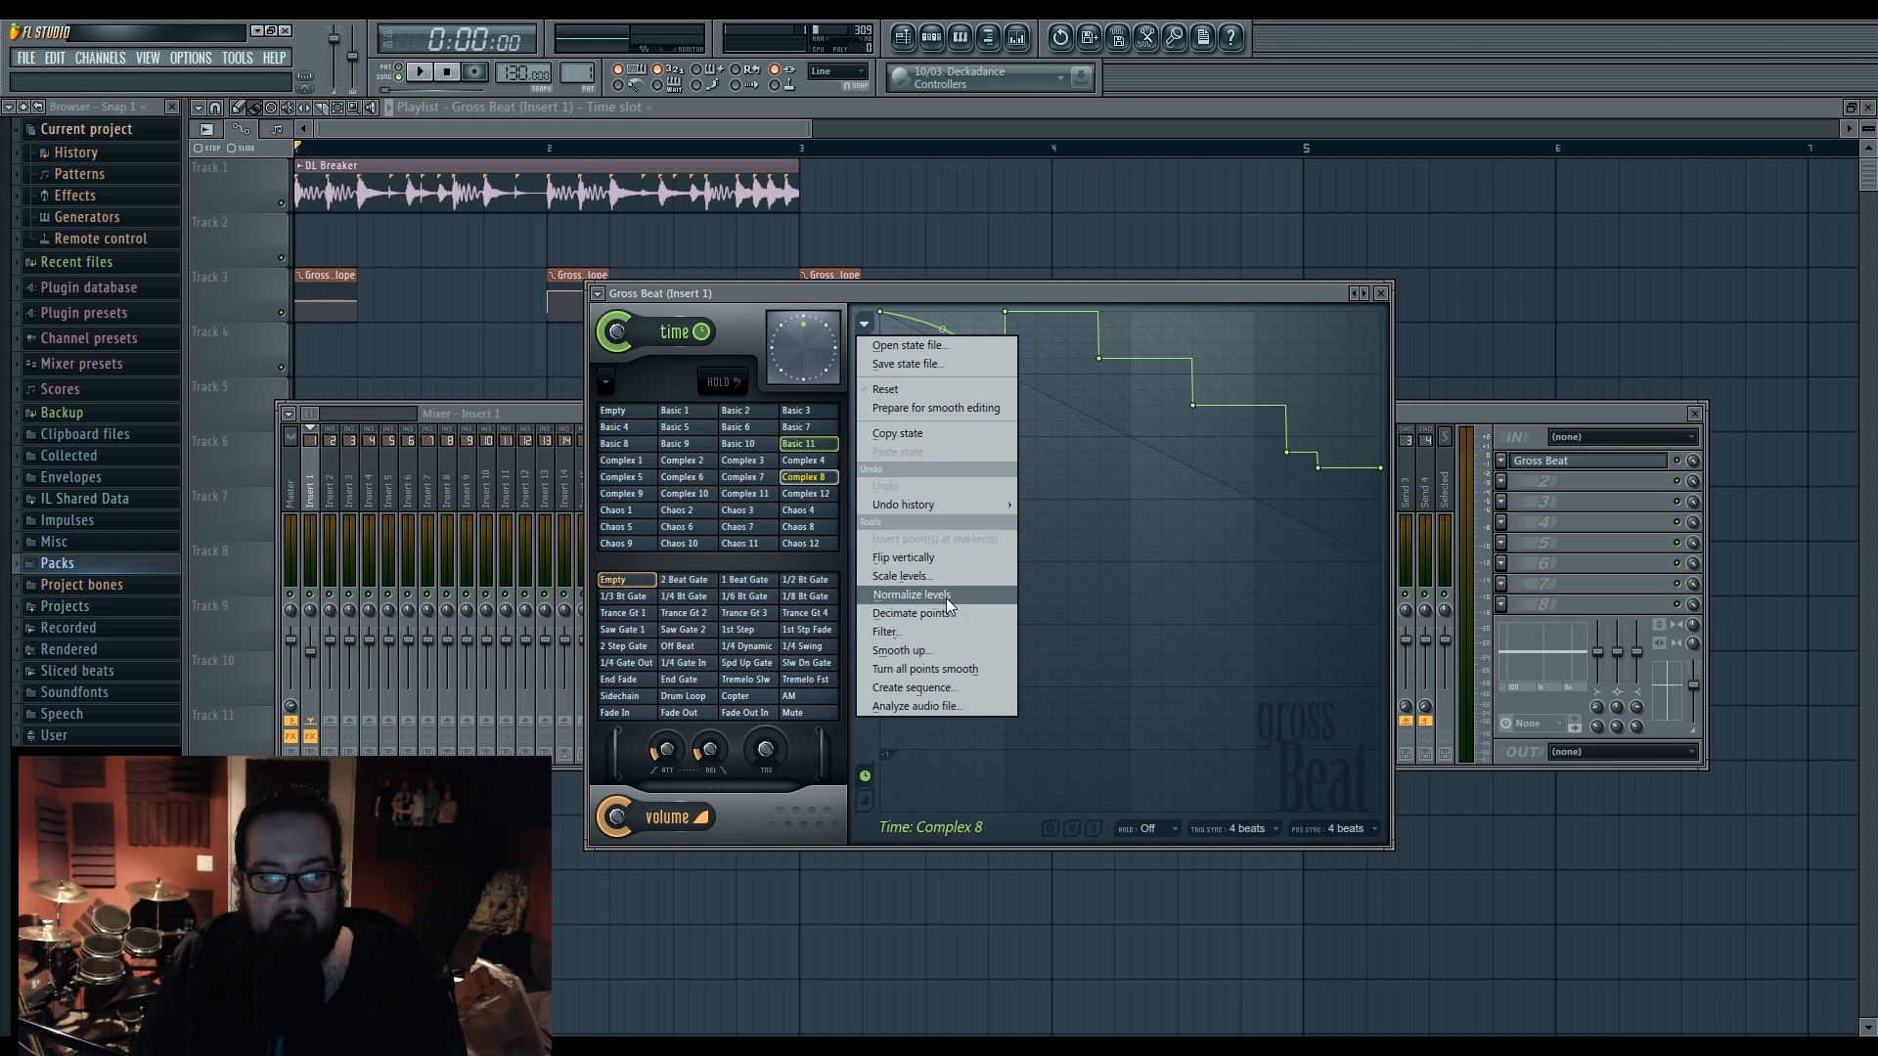
{"action": "left_click", "coordinate": [1082, 584]}
- Review Gross Beat's own options, including click reduction and HQ resampling, and reposition the plugin window
{"action": "left_click", "coordinate": [606, 381]}
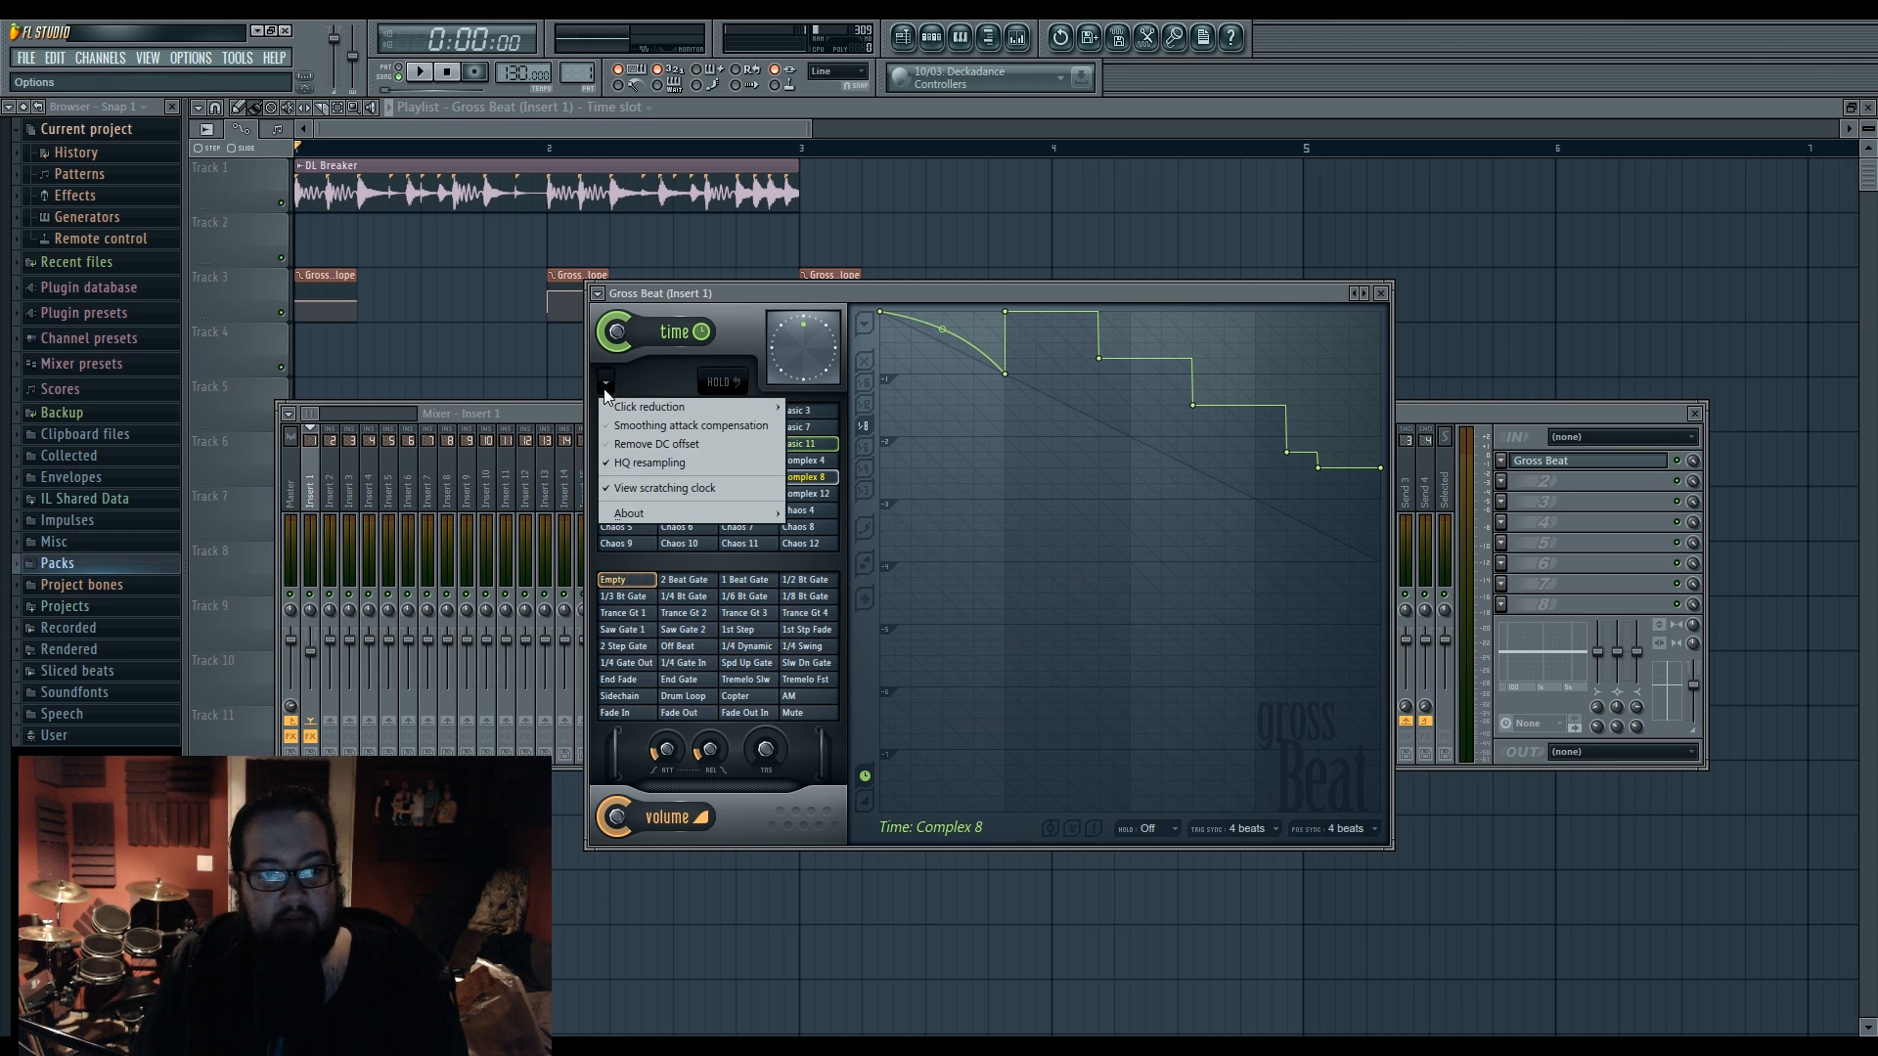
{"action": "mouse_move", "coordinate": [625, 411]}
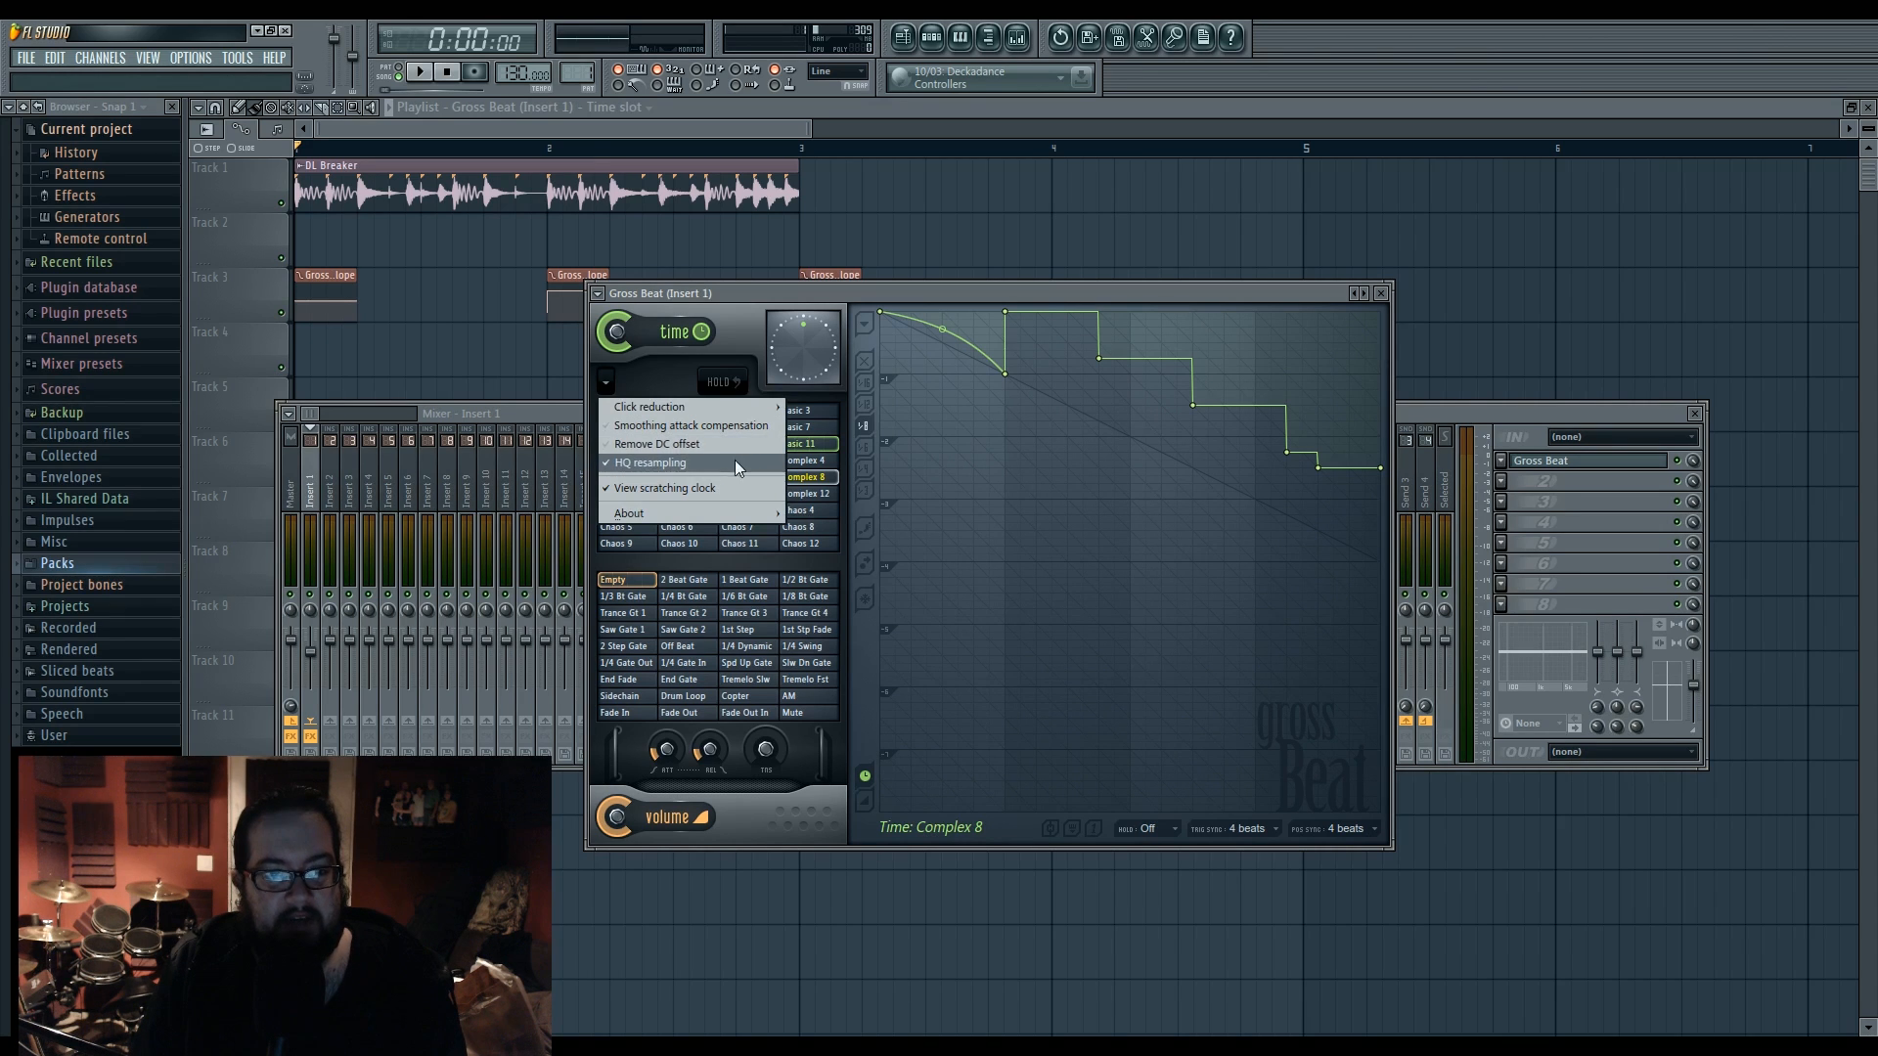
{"action": "left_click_drag", "start_coordinate": [893, 295], "coordinate": [861, 344]}
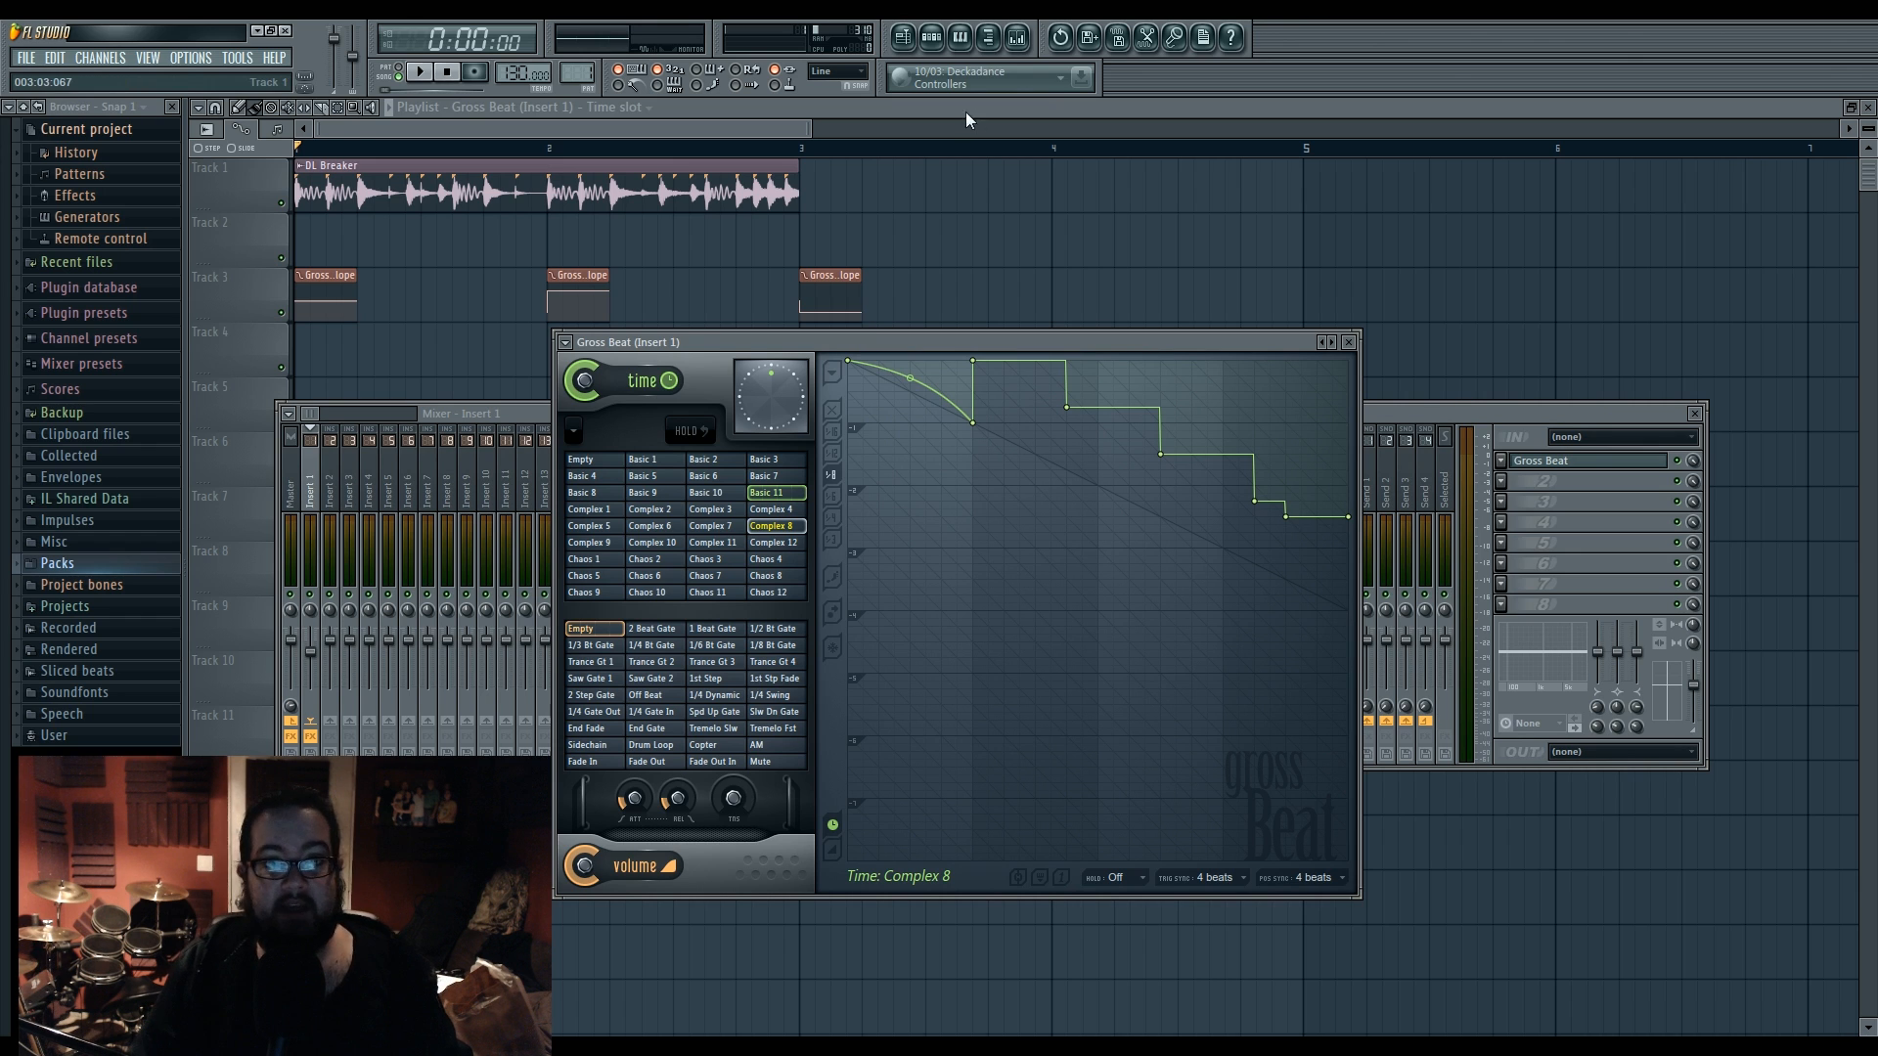
- Check the mixer's resampling option in the audio settings and close the settings
{"action": "left_click", "coordinate": [192, 59]}
{"action": "left_click", "coordinate": [242, 113]}
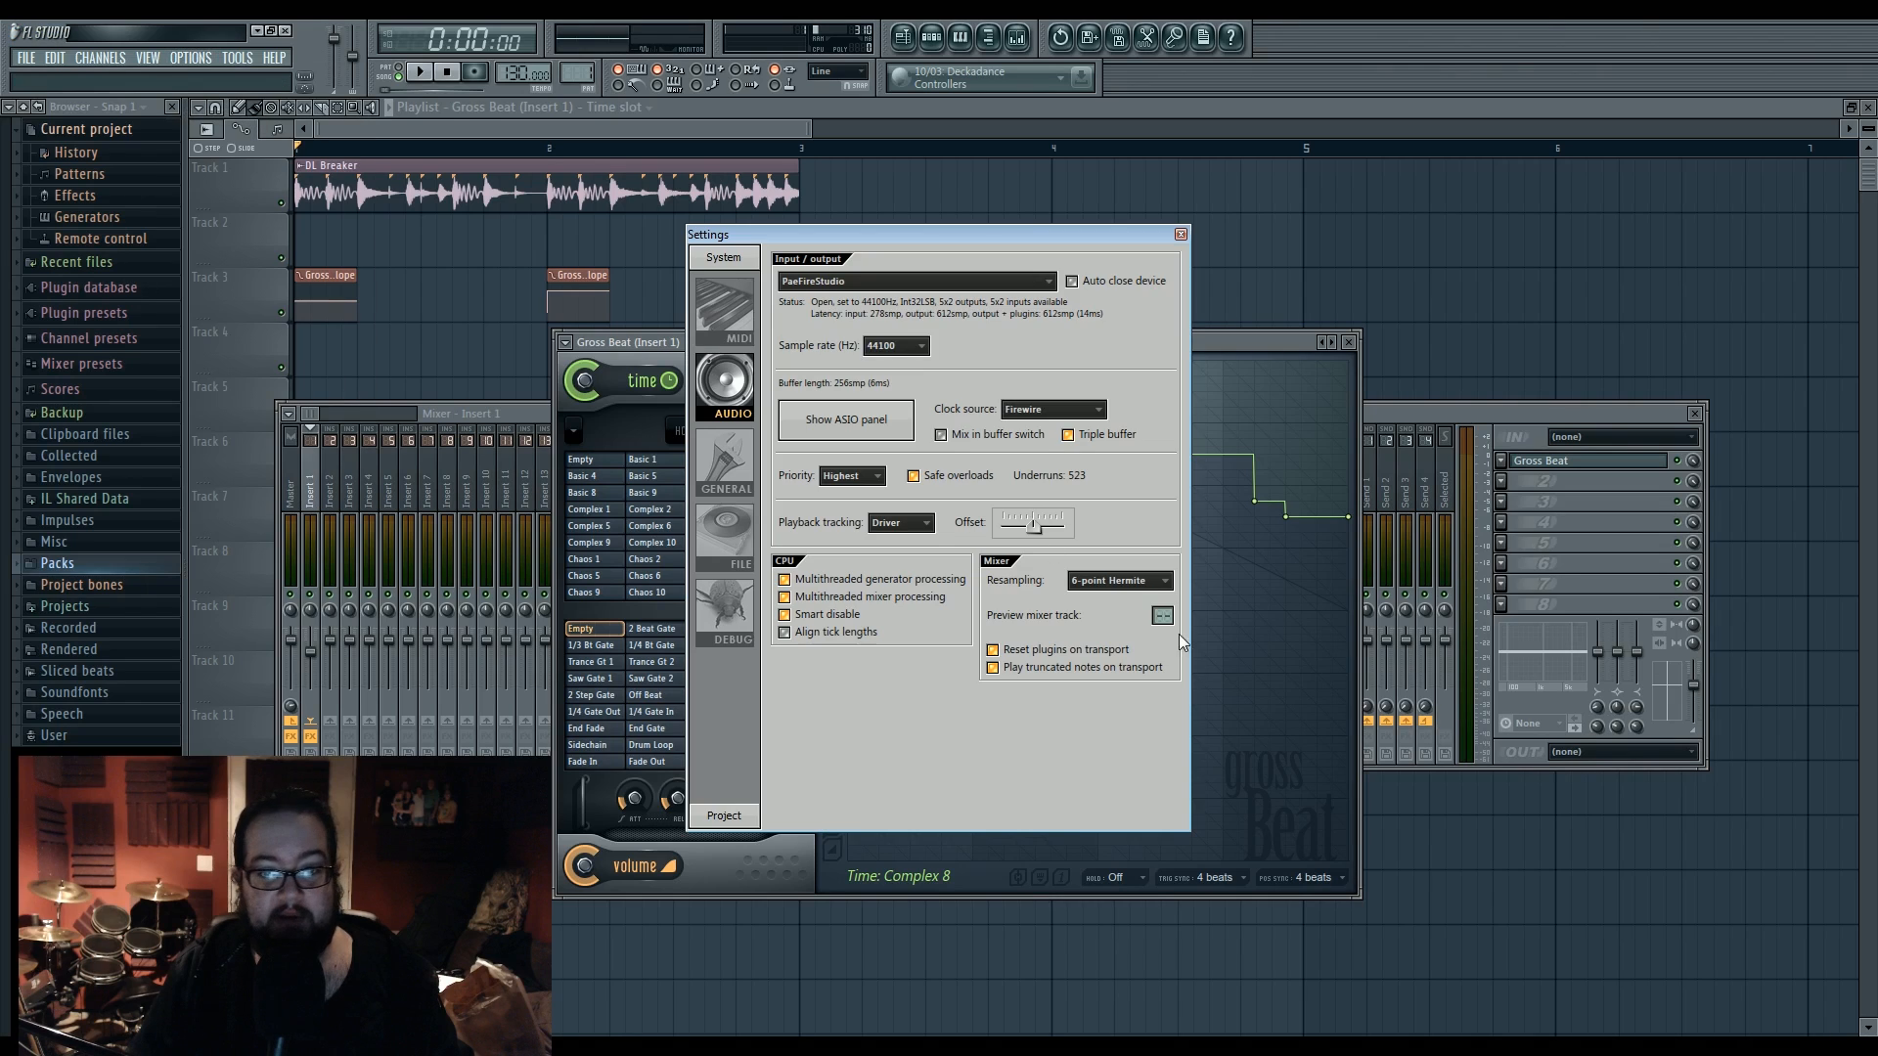
{"action": "left_click", "coordinate": [1181, 234]}
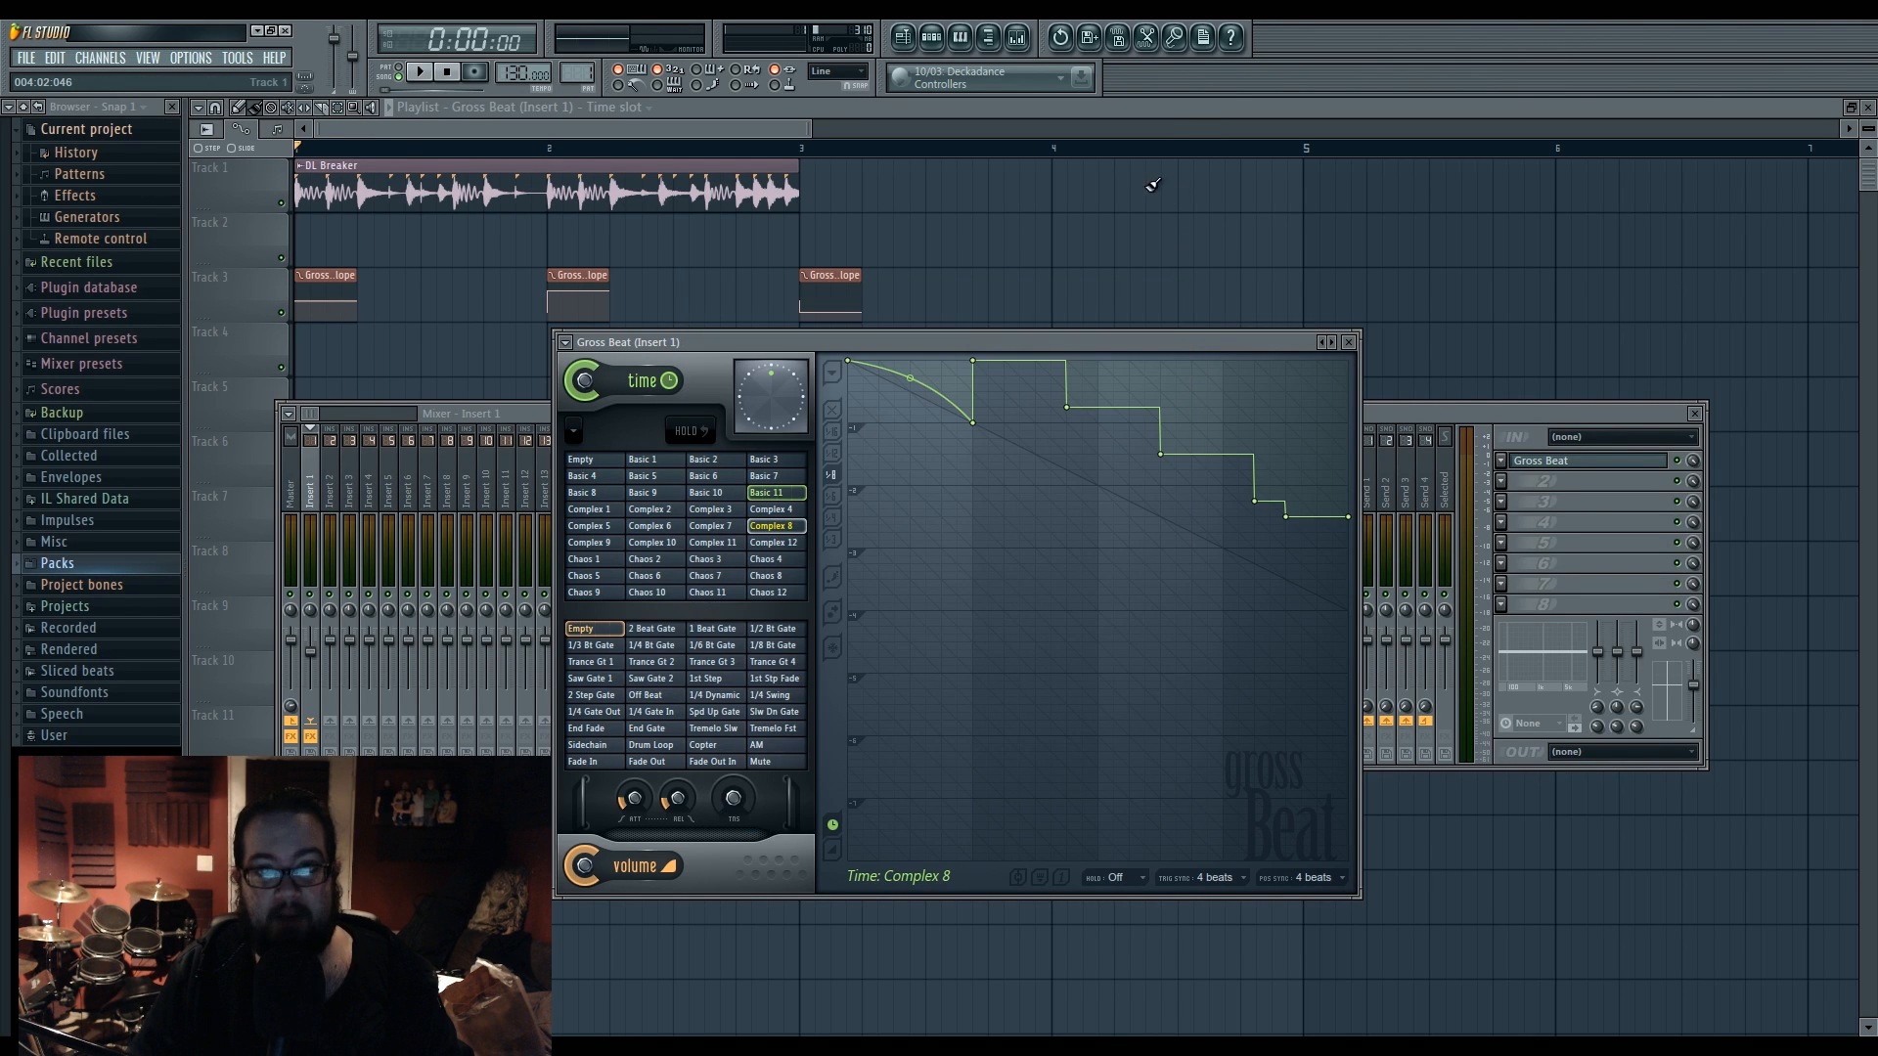
- Start an audio render under the name untitled to check its resampling quality and HQ plugin options, and cancel it
{"action": "left_click", "coordinate": [1120, 40]}
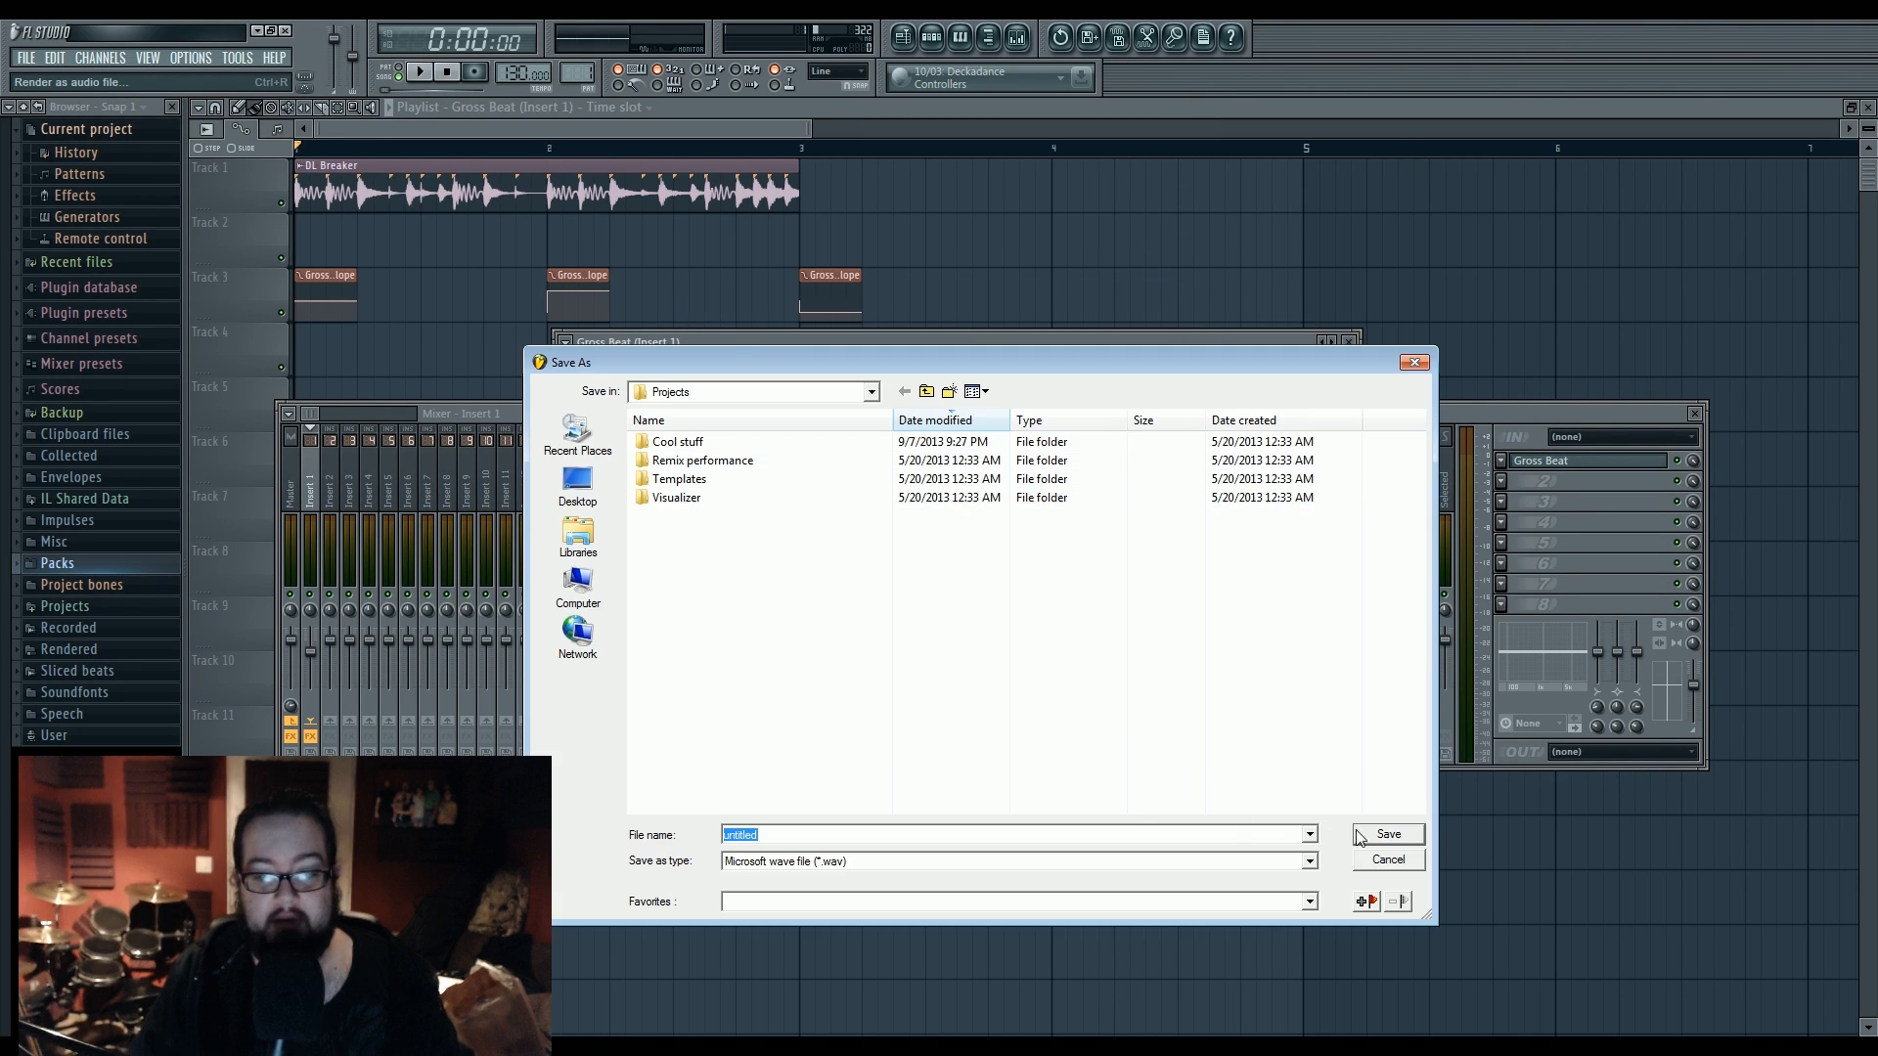
{"action": "key", "text": "Return"}
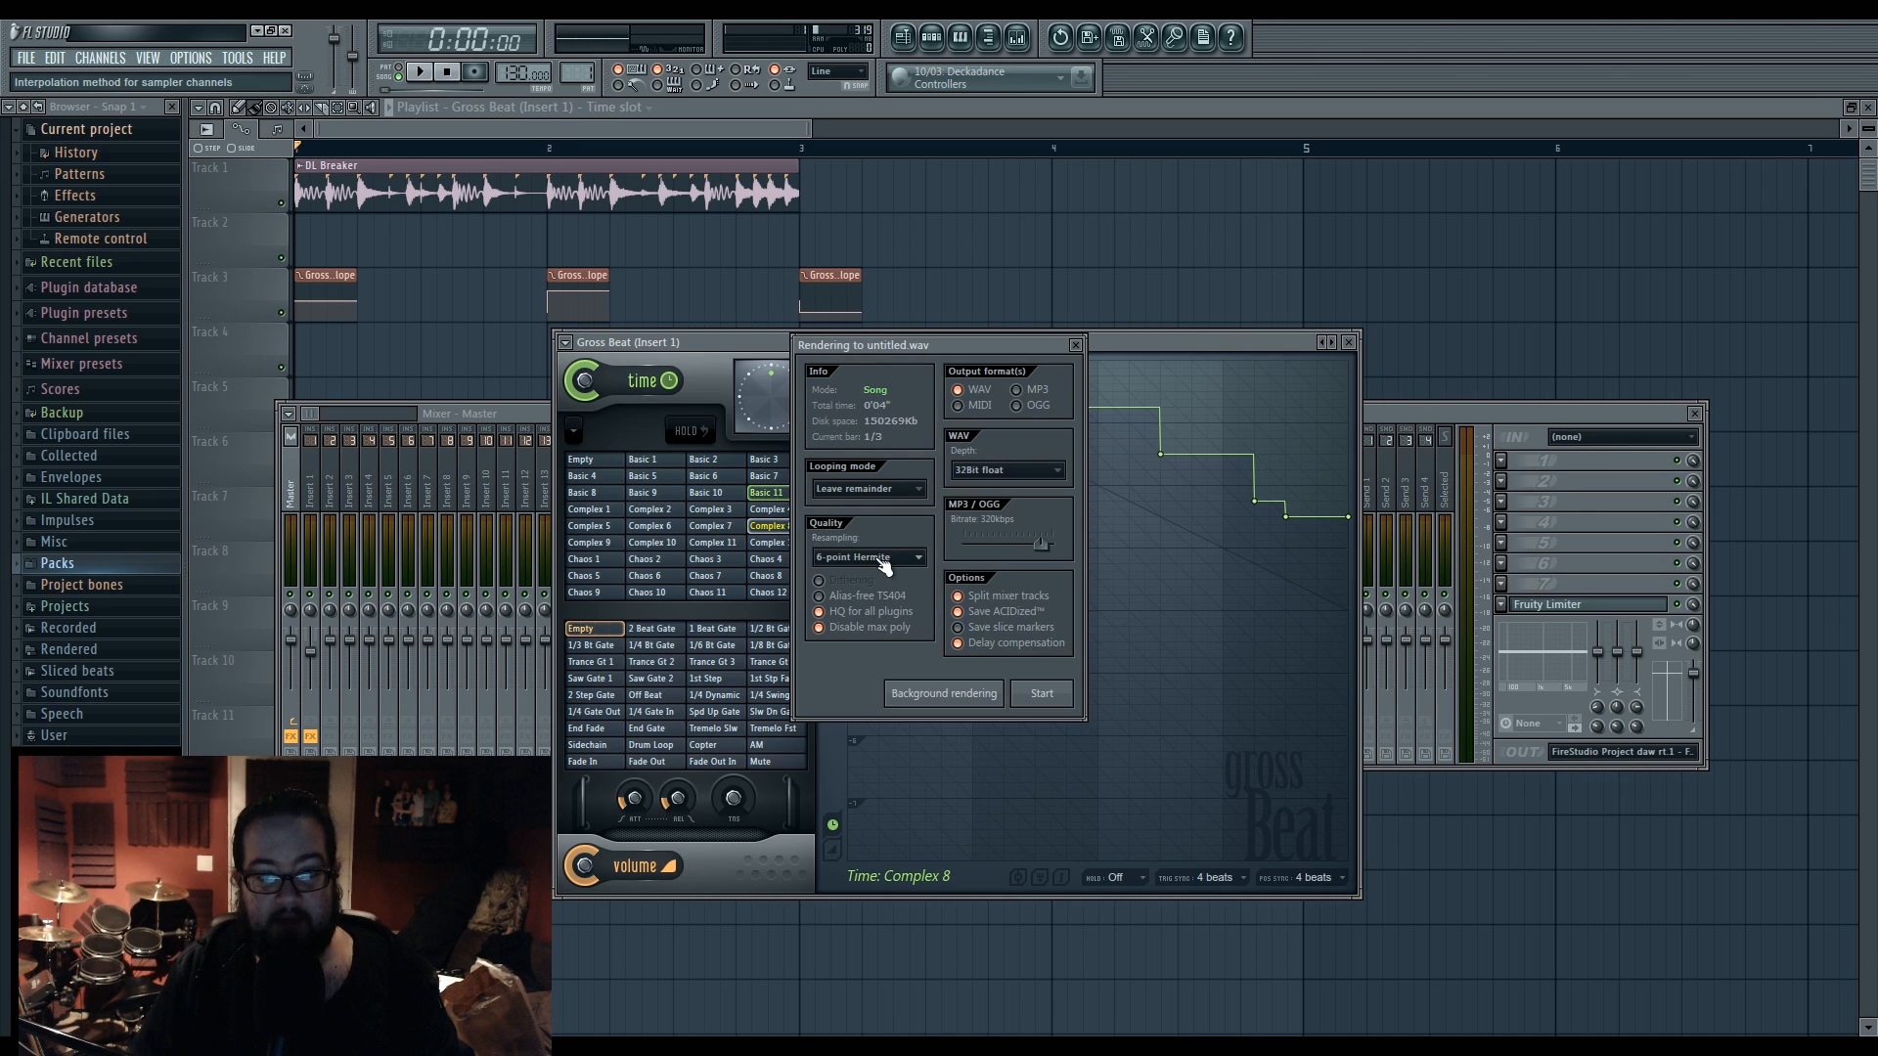
{"action": "left_click", "coordinate": [1076, 345]}
{"action": "mouse_move", "coordinate": [1080, 343]}
{"action": "left_mouse_down"}
{"action": "mouse_move", "coordinate": [1048, 254]}
{"action": "mouse_move", "coordinate": [1047, 377]}
{"action": "mouse_move", "coordinate": [1082, 343]}
{"action": "left_mouse_up"}
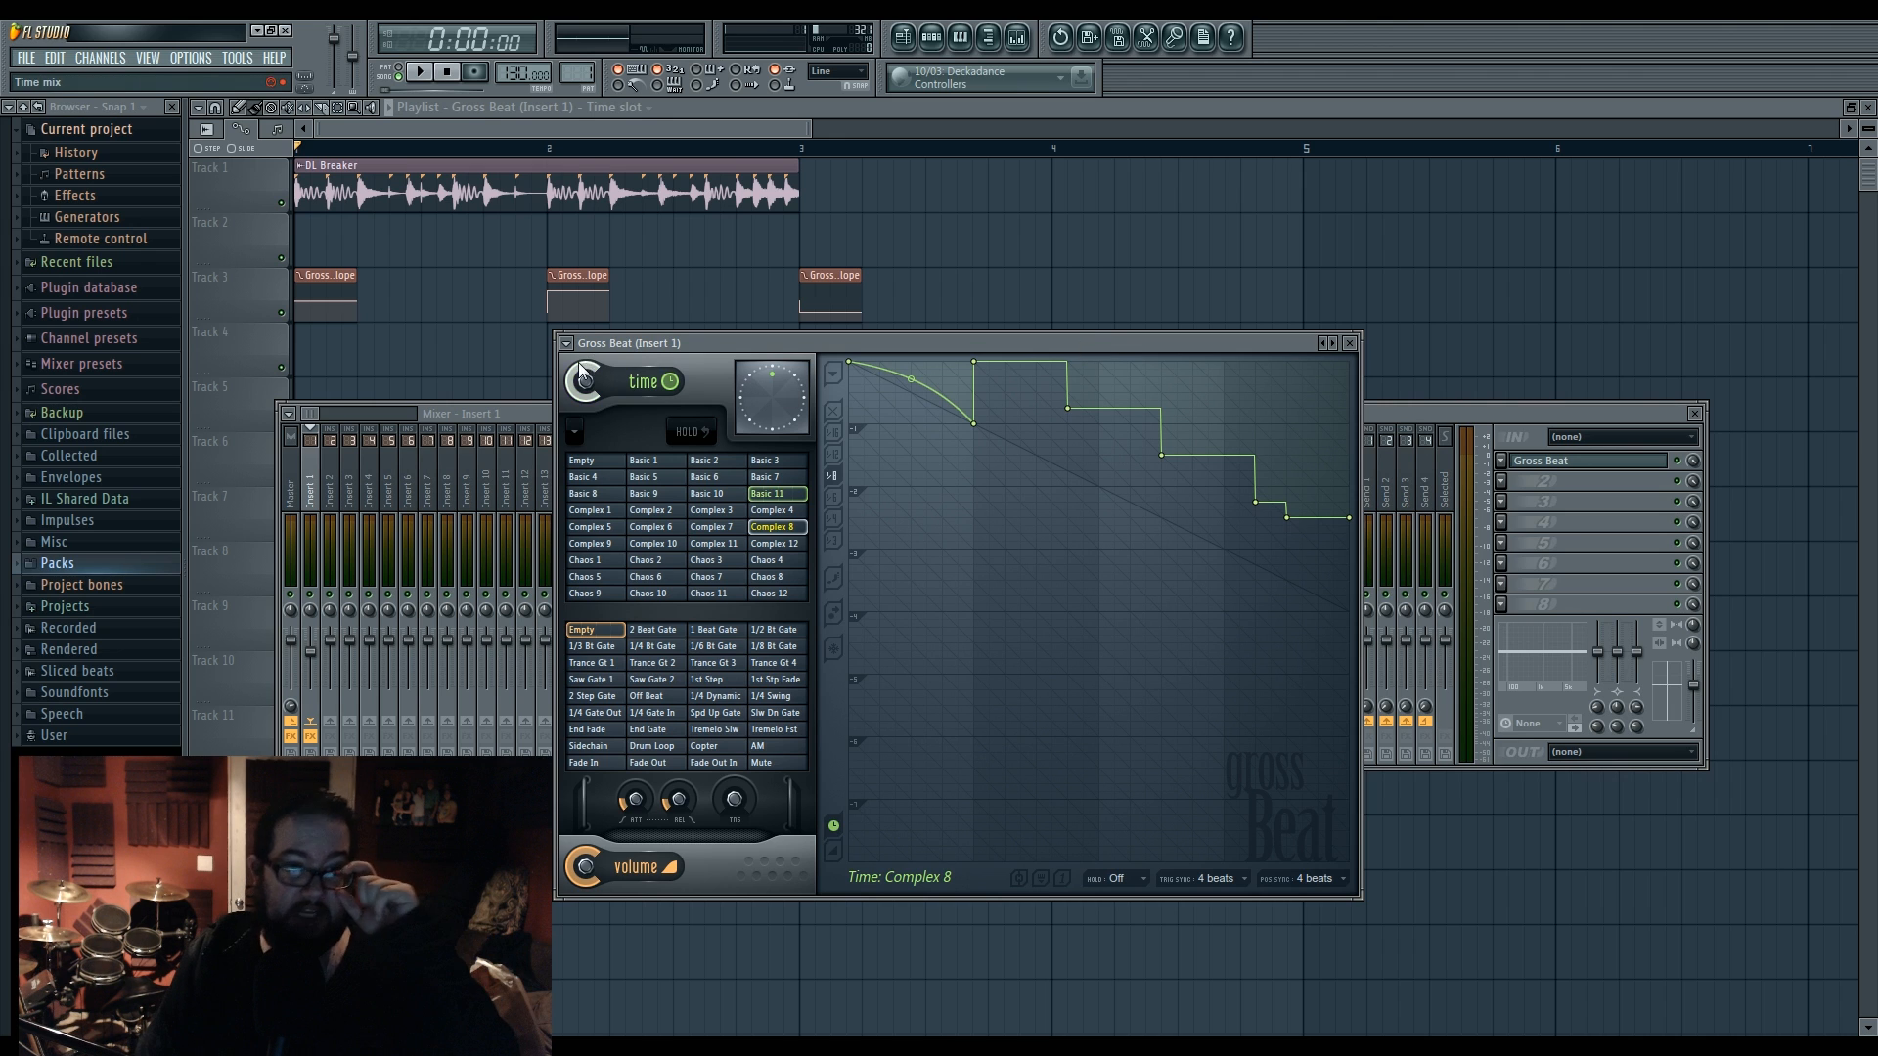
- Examine Gross Beat's scratching clock option, plugin menu and About screen
{"action": "left_click", "coordinate": [575, 432]}
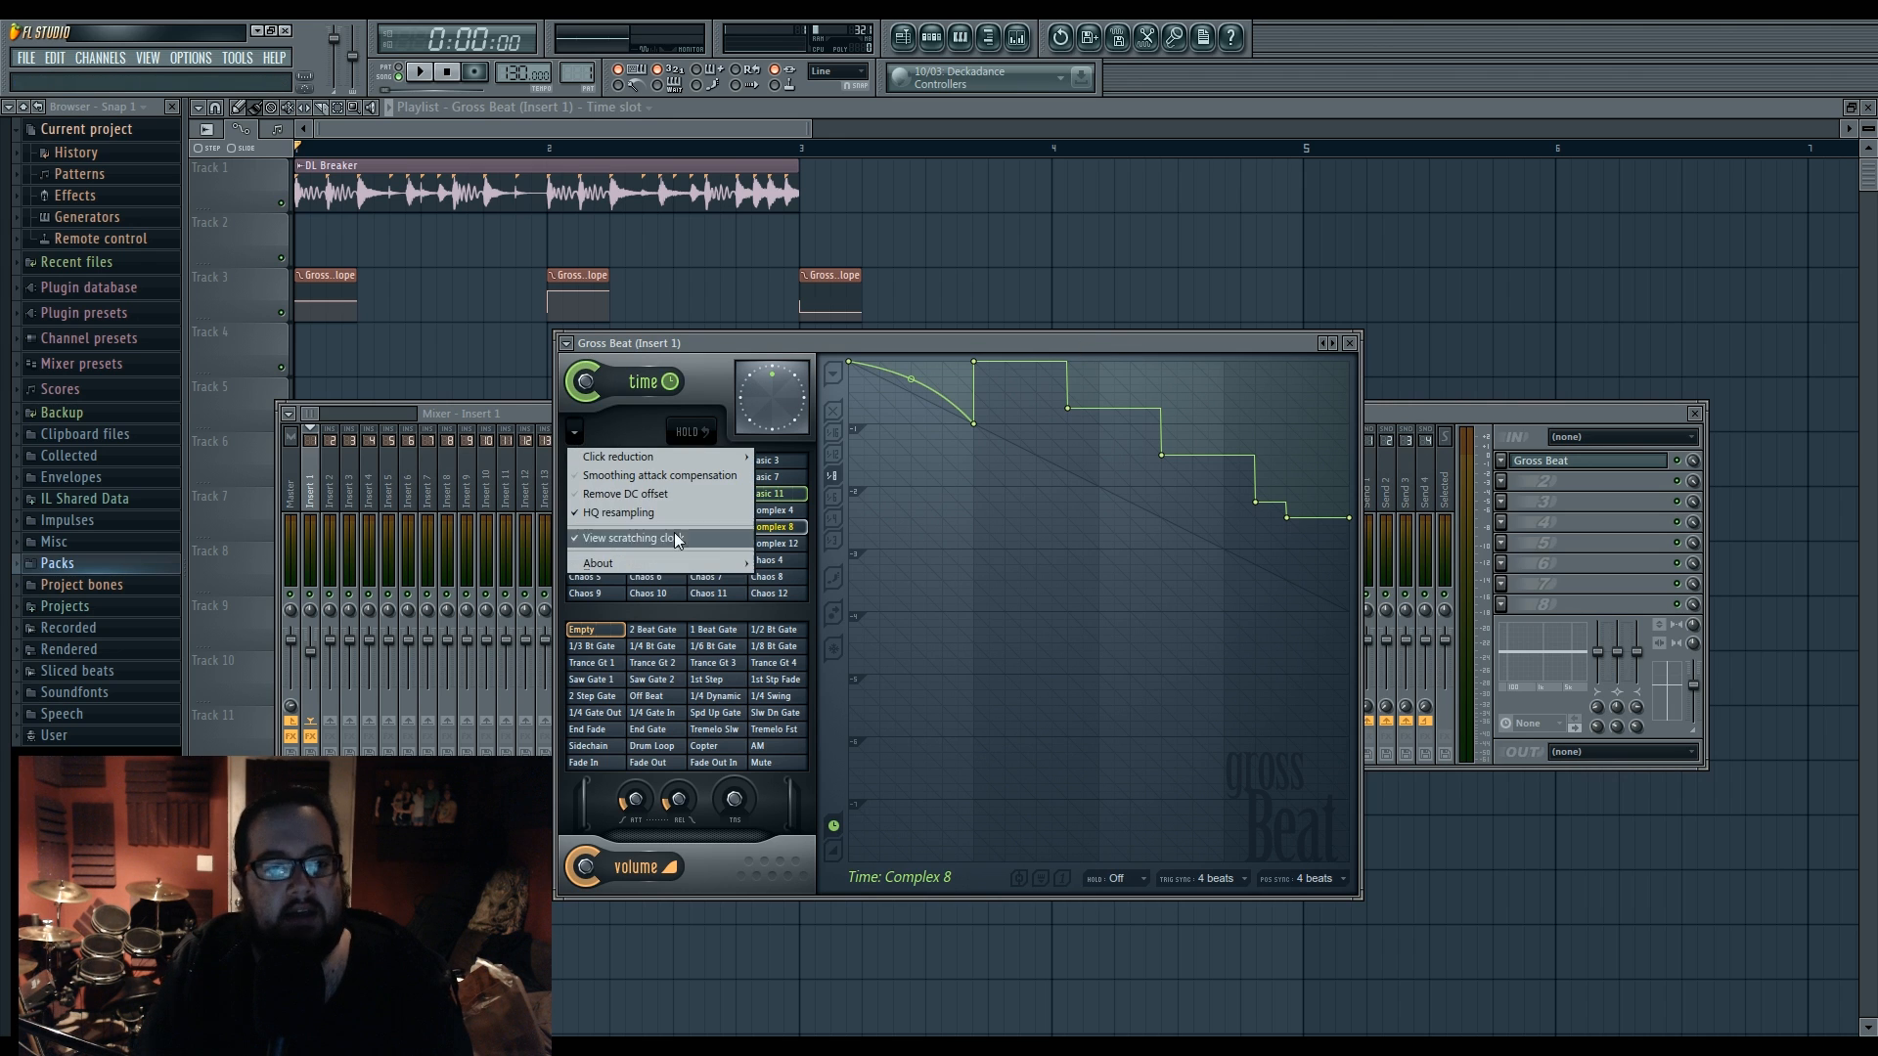
{"action": "left_click", "coordinate": [704, 540]}
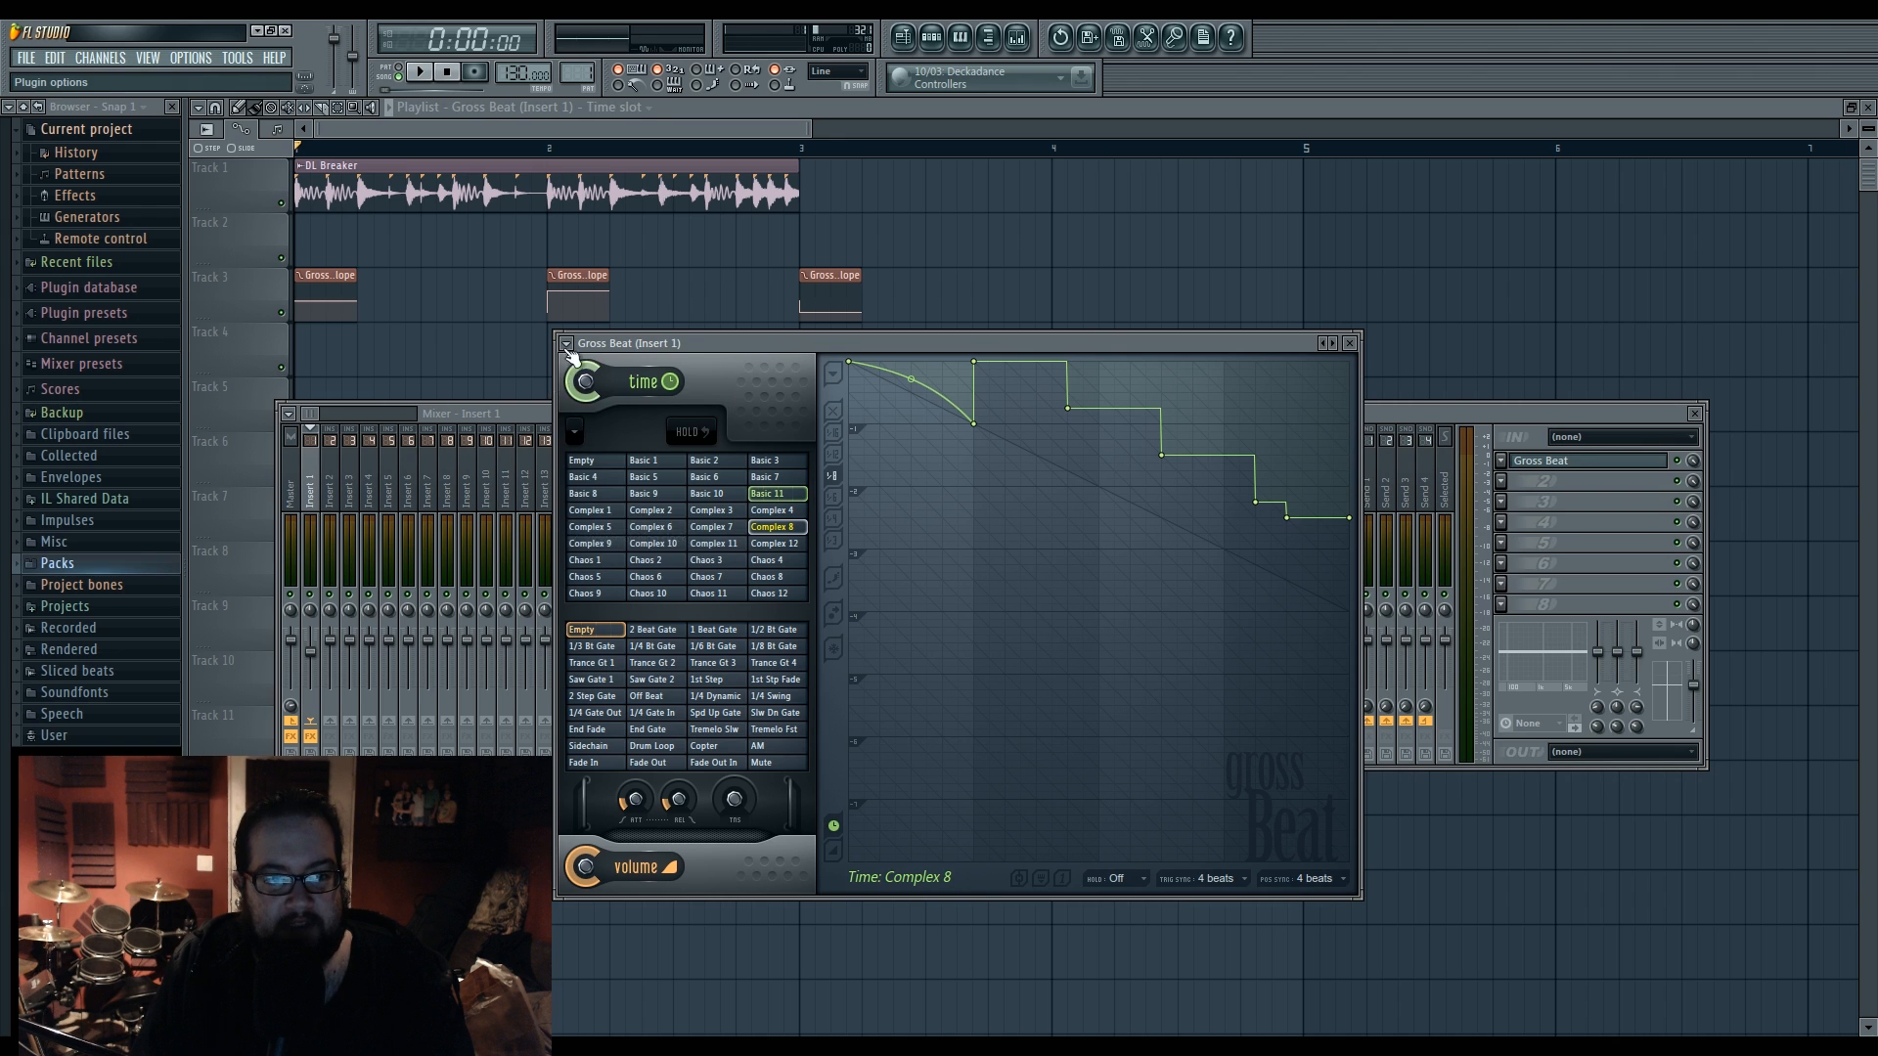
{"action": "left_click", "coordinate": [566, 344]}
{"action": "left_click", "coordinate": [567, 346]}
{"action": "left_click", "coordinate": [575, 432]}
{"action": "left_click", "coordinate": [642, 540]}
{"action": "left_click", "coordinate": [575, 432]}
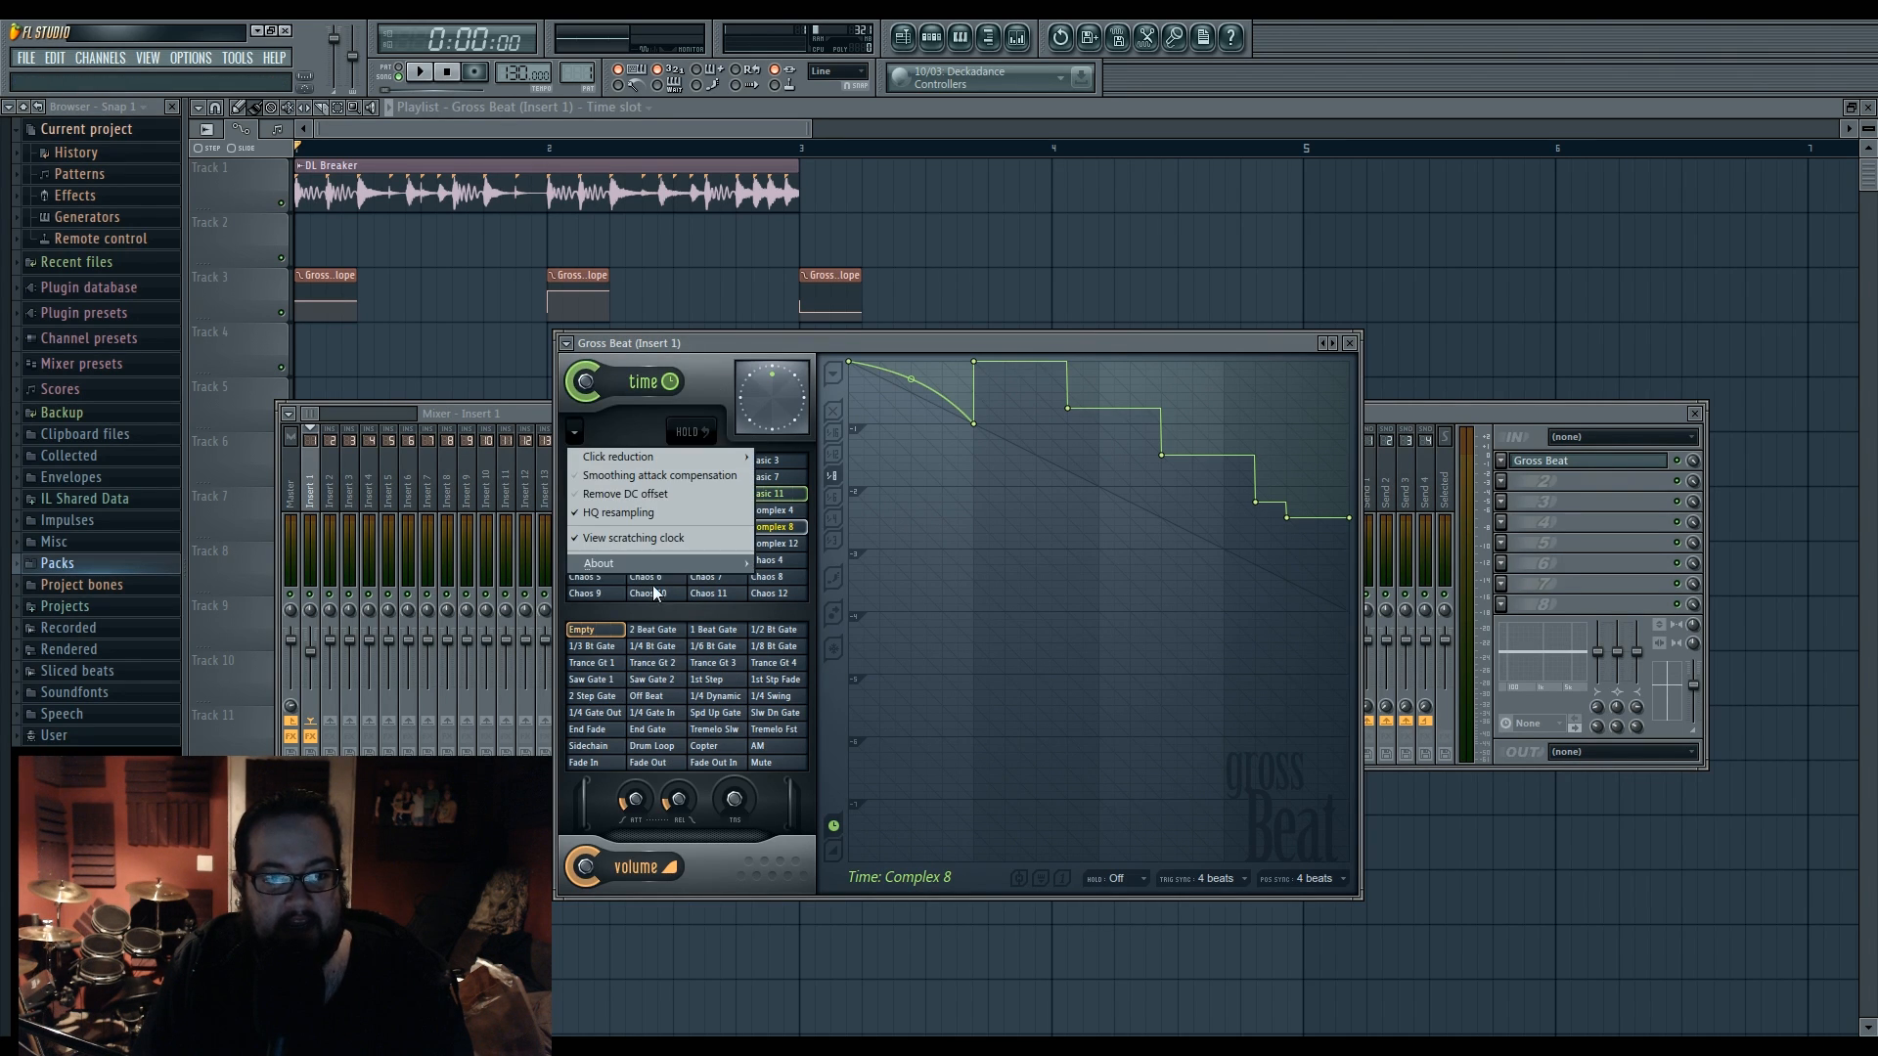
{"action": "mouse_move", "coordinate": [654, 563]}
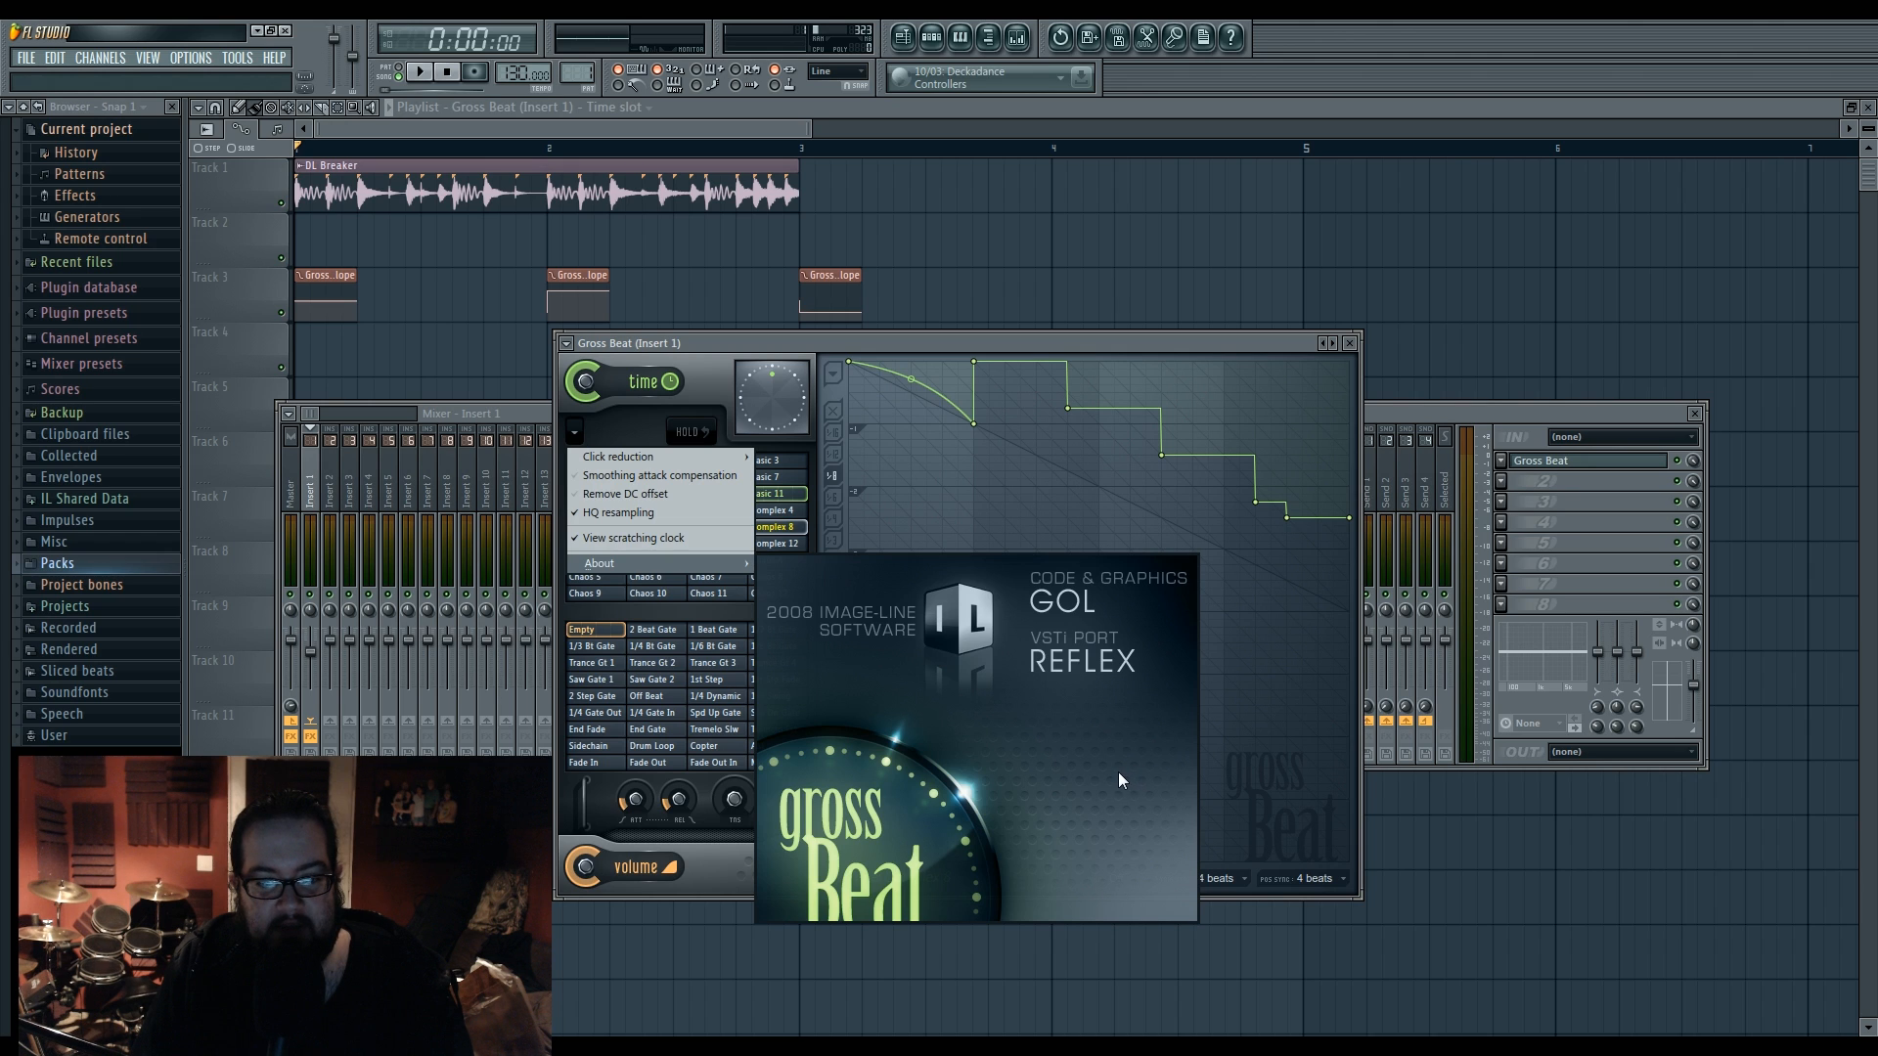
{"action": "left_click", "coordinate": [826, 360]}
- Play the loop while reviewing Gross Beat's menus, select the Basic 2 time slot and stop playback
{"action": "left_click", "coordinate": [420, 73]}
{"action": "left_click", "coordinate": [568, 343]}
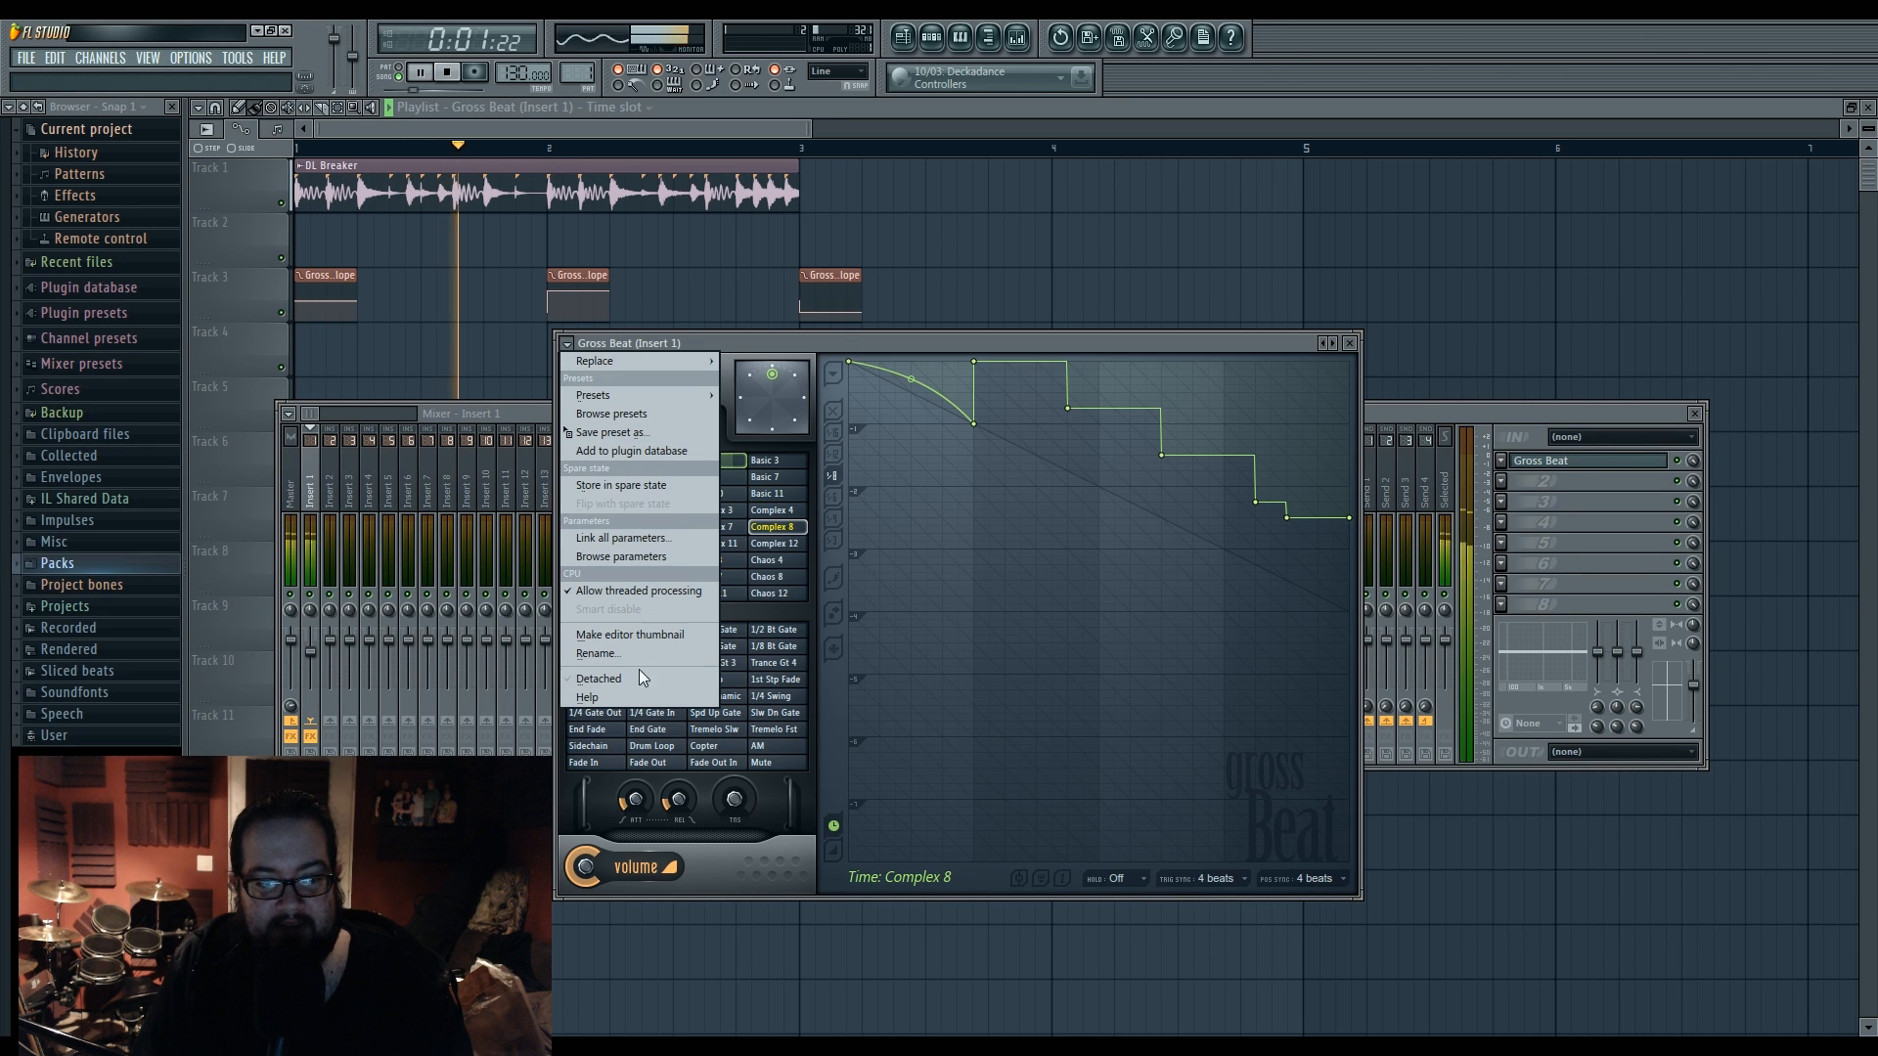
{"action": "left_click", "coordinate": [571, 347]}
{"action": "left_click", "coordinate": [577, 435]}
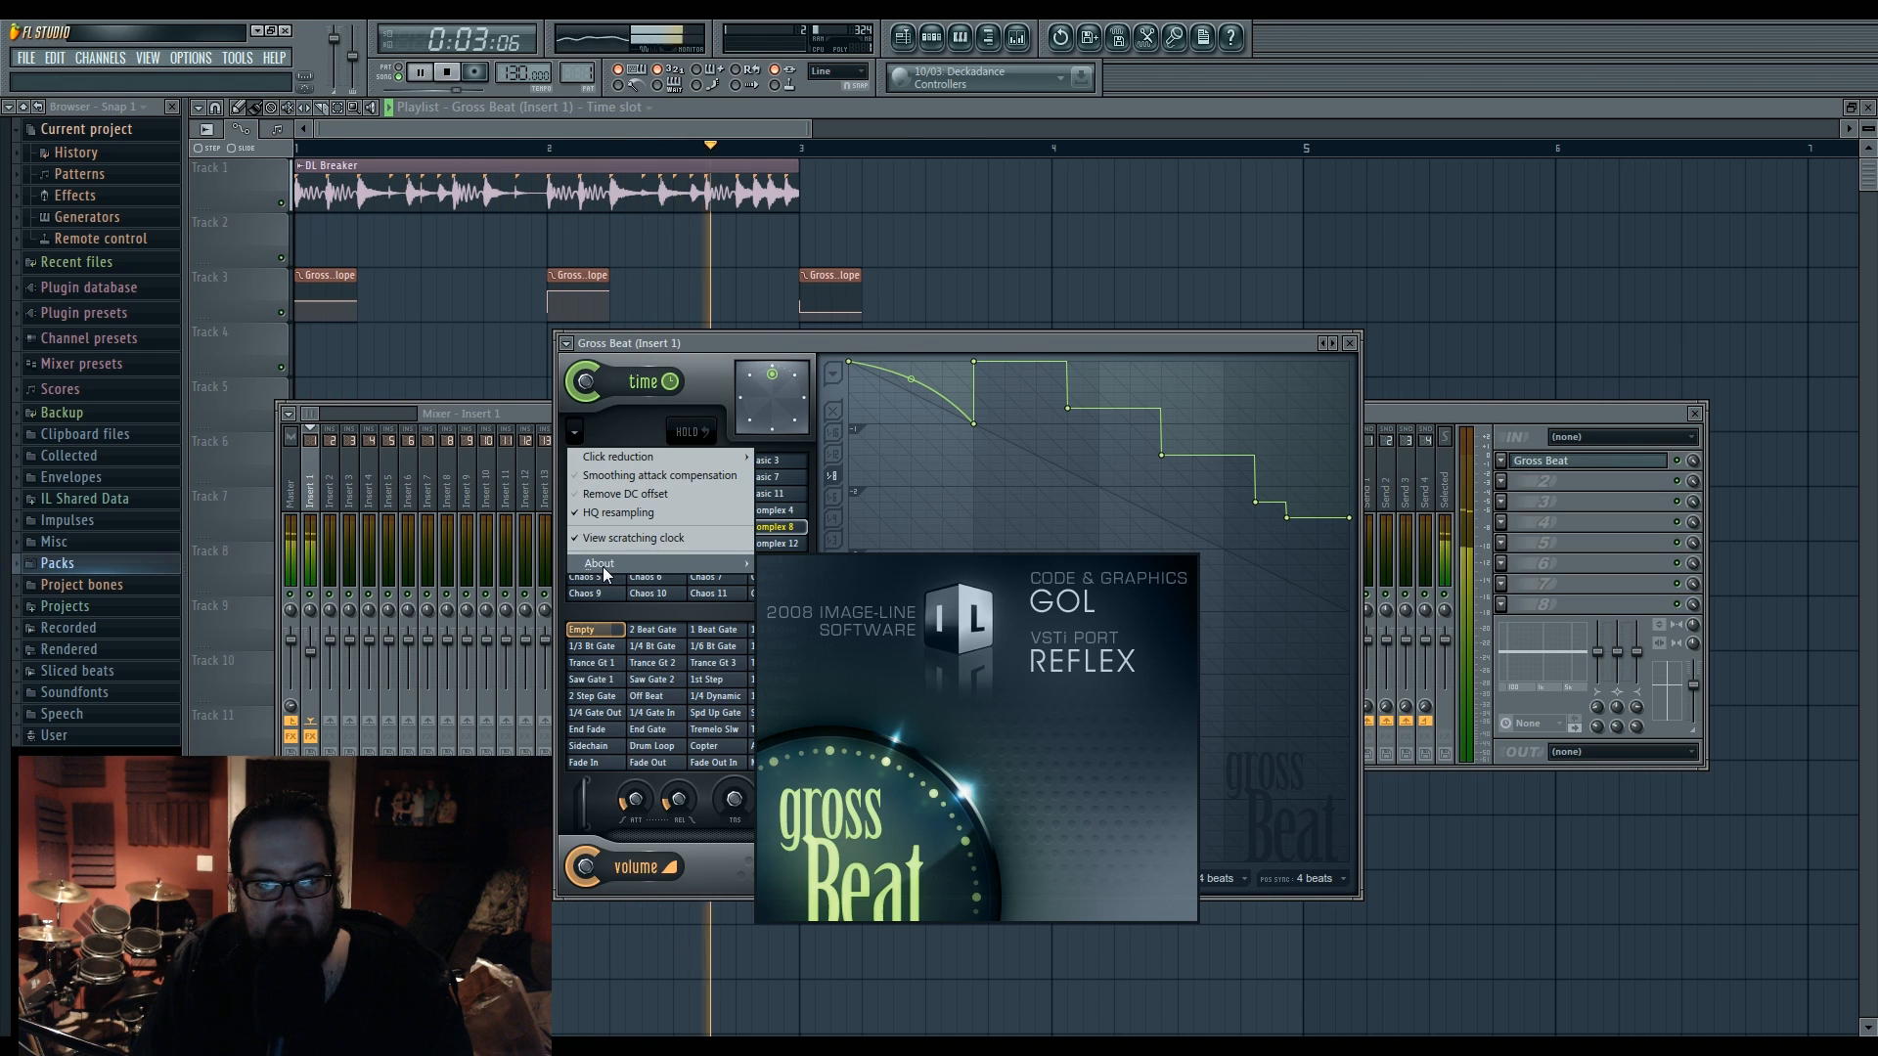
{"action": "left_click", "coordinate": [721, 475]}
{"action": "left_click", "coordinate": [716, 461]}
{"action": "left_click", "coordinate": [446, 75]}
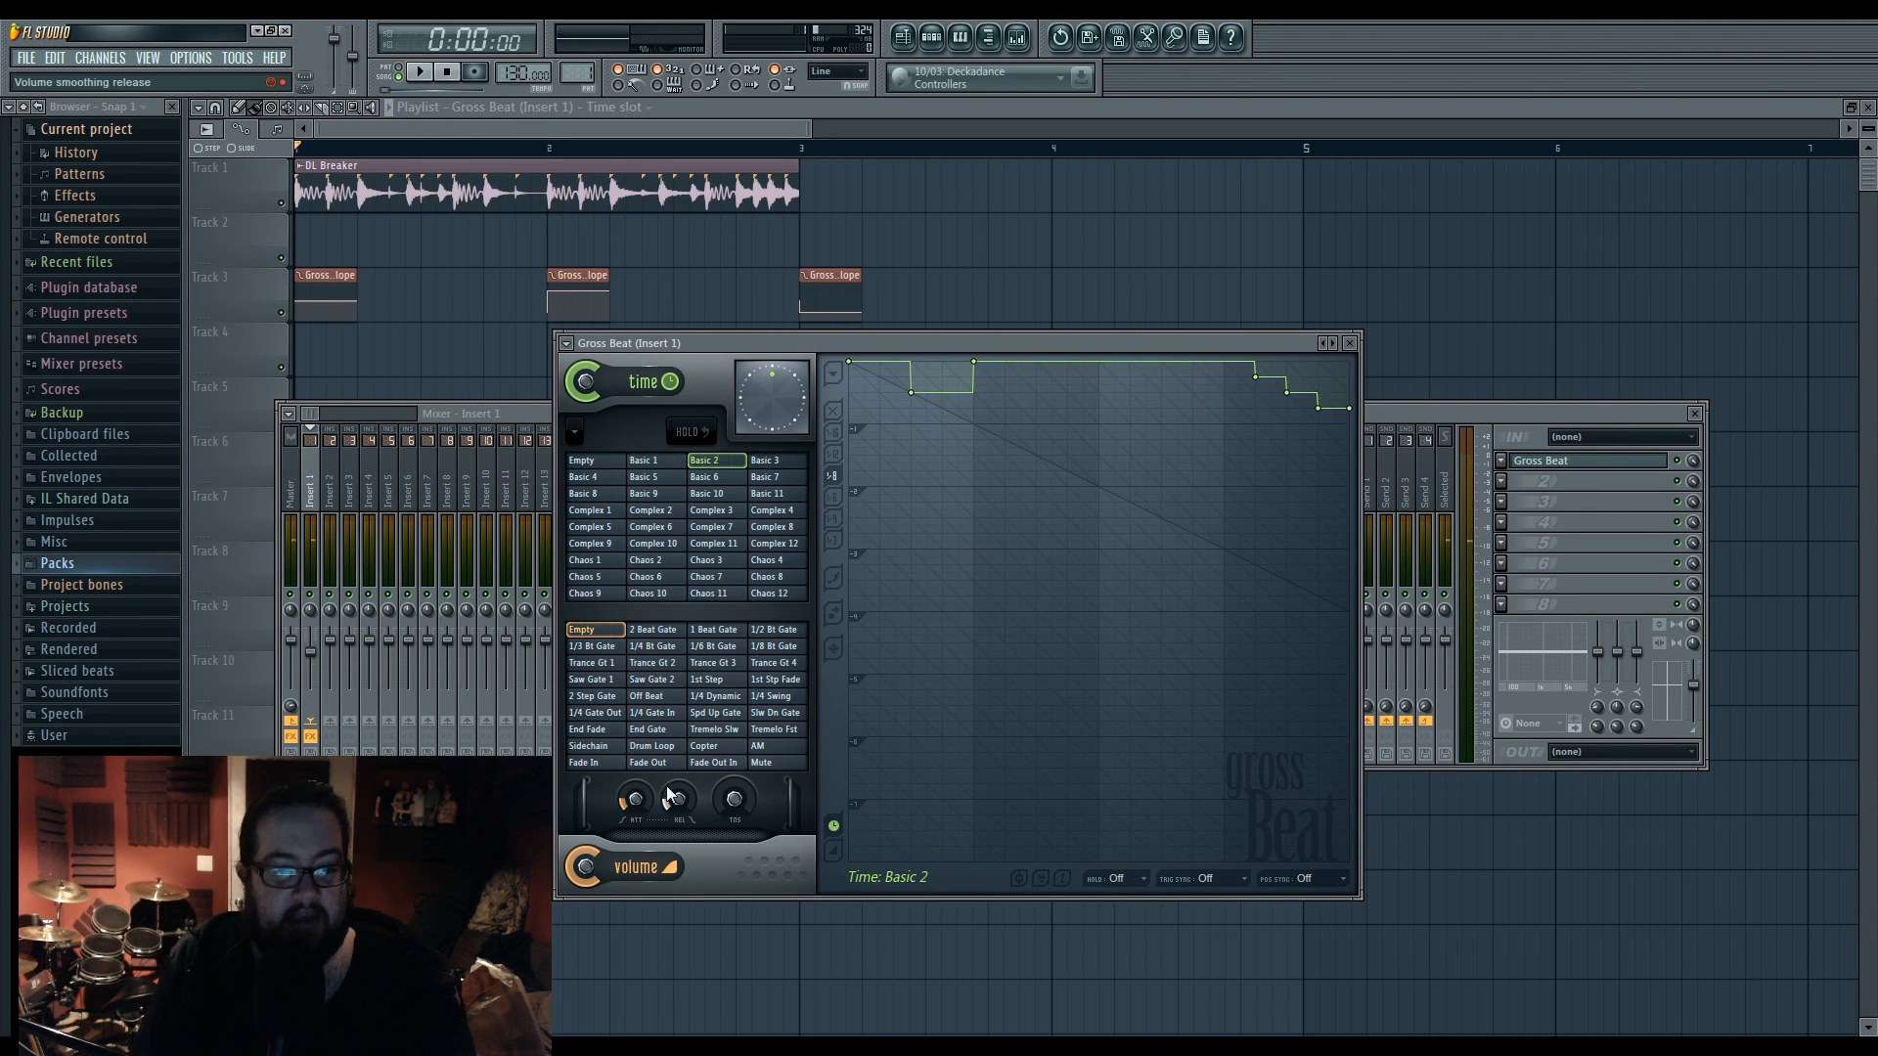
- Browse several of Gross Beat's volume slots, including 1 Beat Gate, and select Sidechain
{"action": "left_click", "coordinate": [596, 662]}
{"action": "left_click", "coordinate": [724, 679]}
{"action": "left_click_drag", "start_coordinate": [742, 677], "coordinate": [714, 630]}
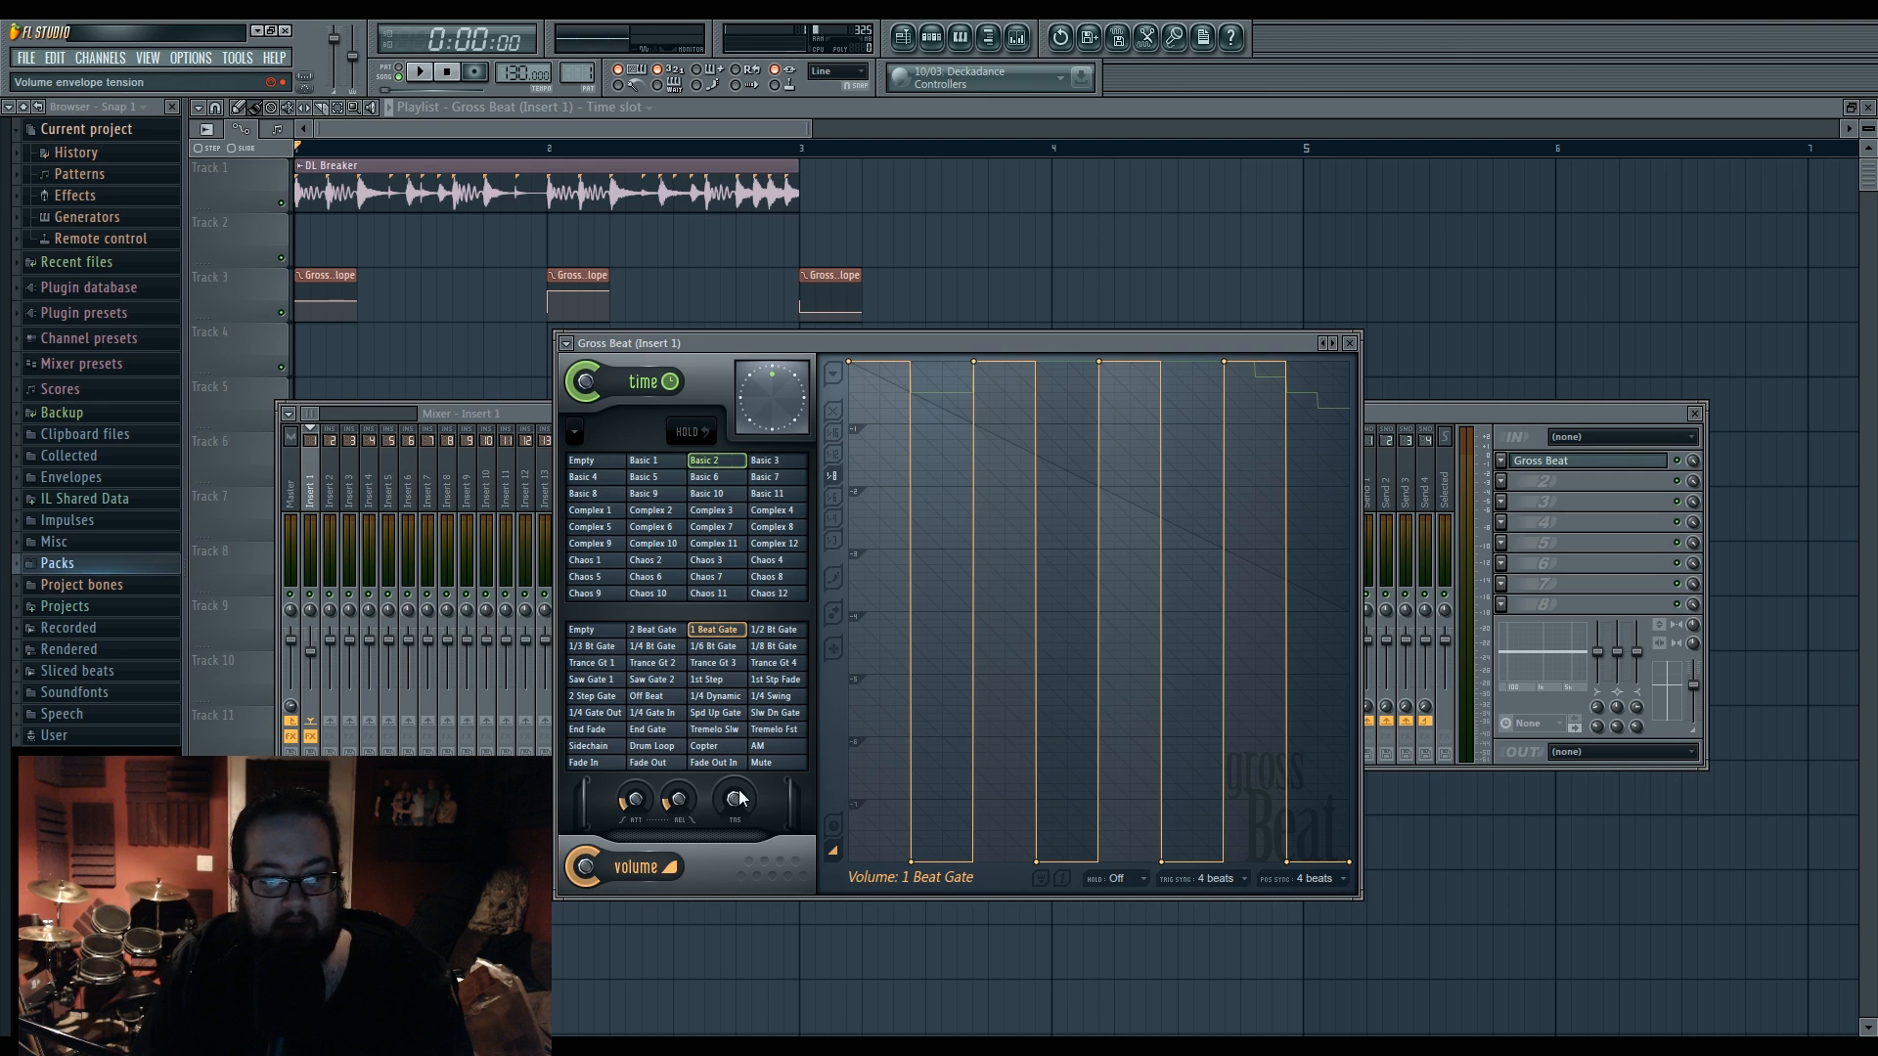
{"action": "left_click", "coordinate": [609, 750]}
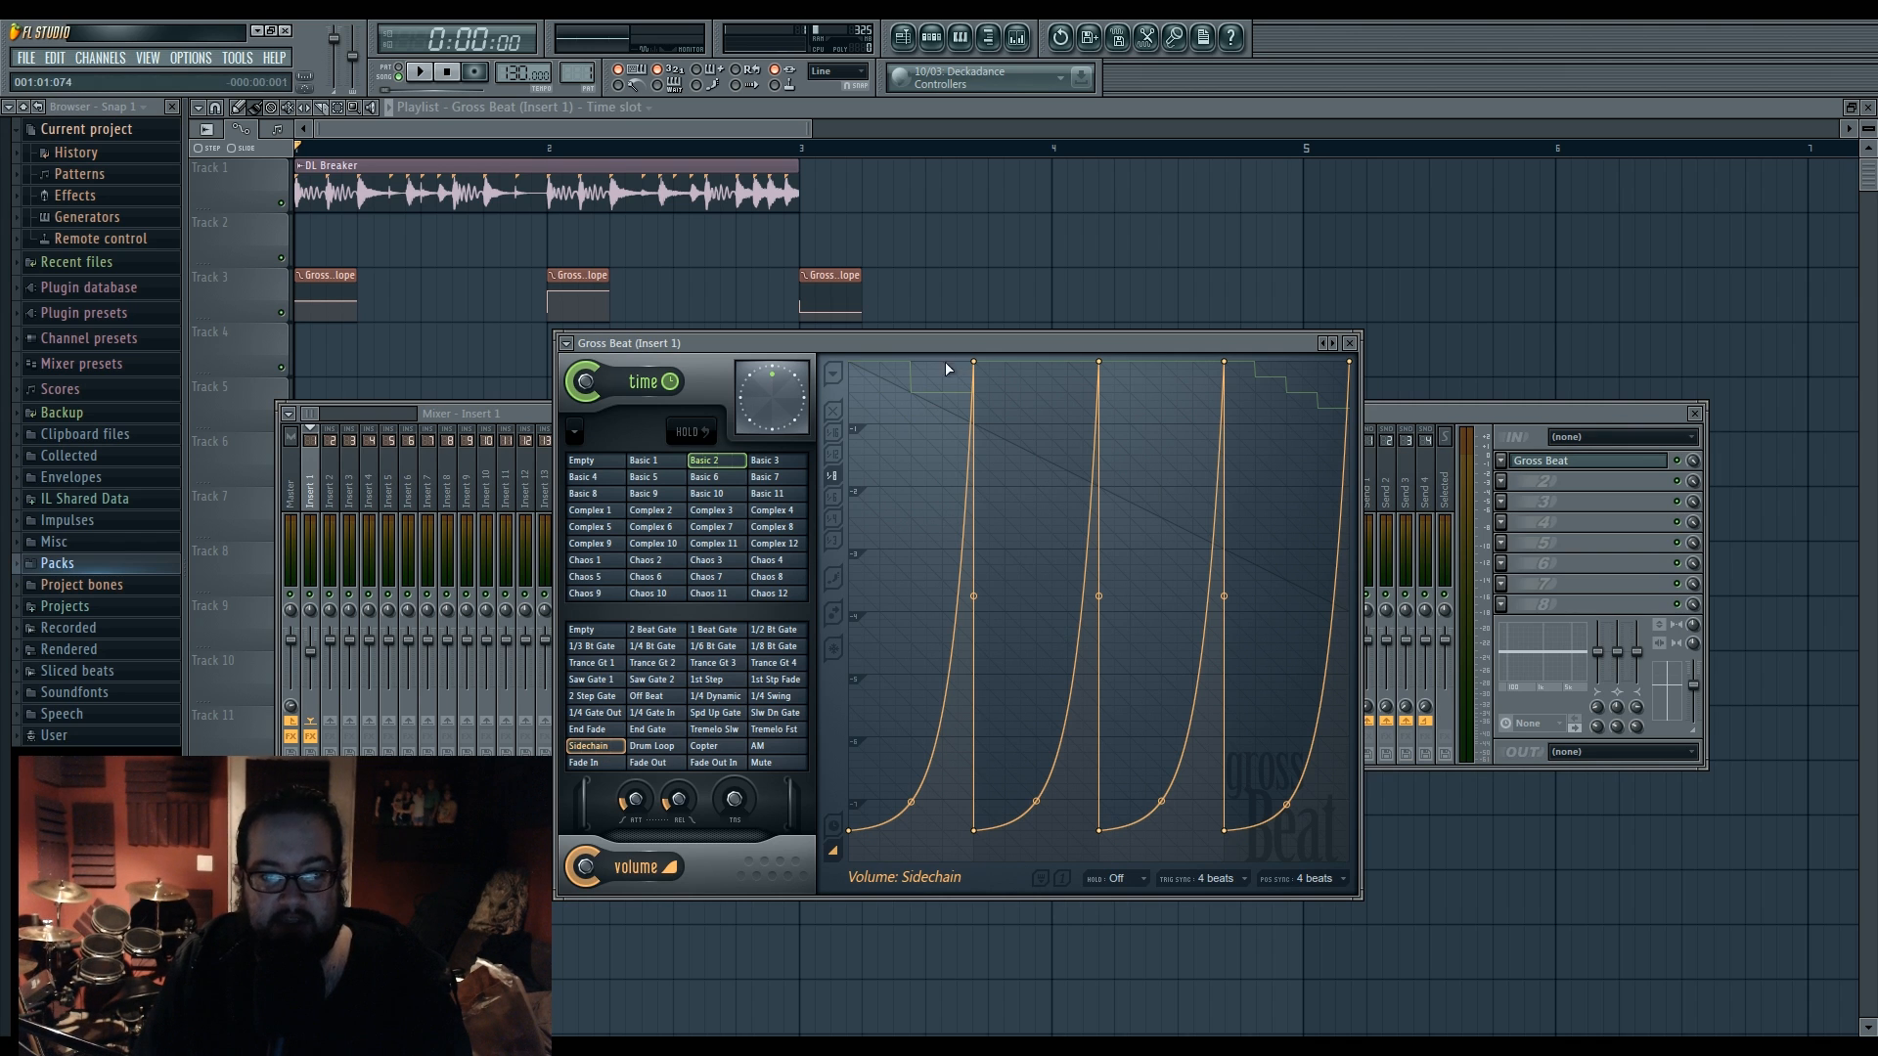
- Add a full-volume point halfway through each of the four beats in the Sidechain volume envelope
{"action": "left_click", "coordinate": [916, 361]}
{"action": "right_click", "coordinate": [910, 363]}
{"action": "left_click", "coordinate": [940, 397]}
{"action": "left_click_drag", "start_coordinate": [883, 620], "coordinate": [883, 656]}
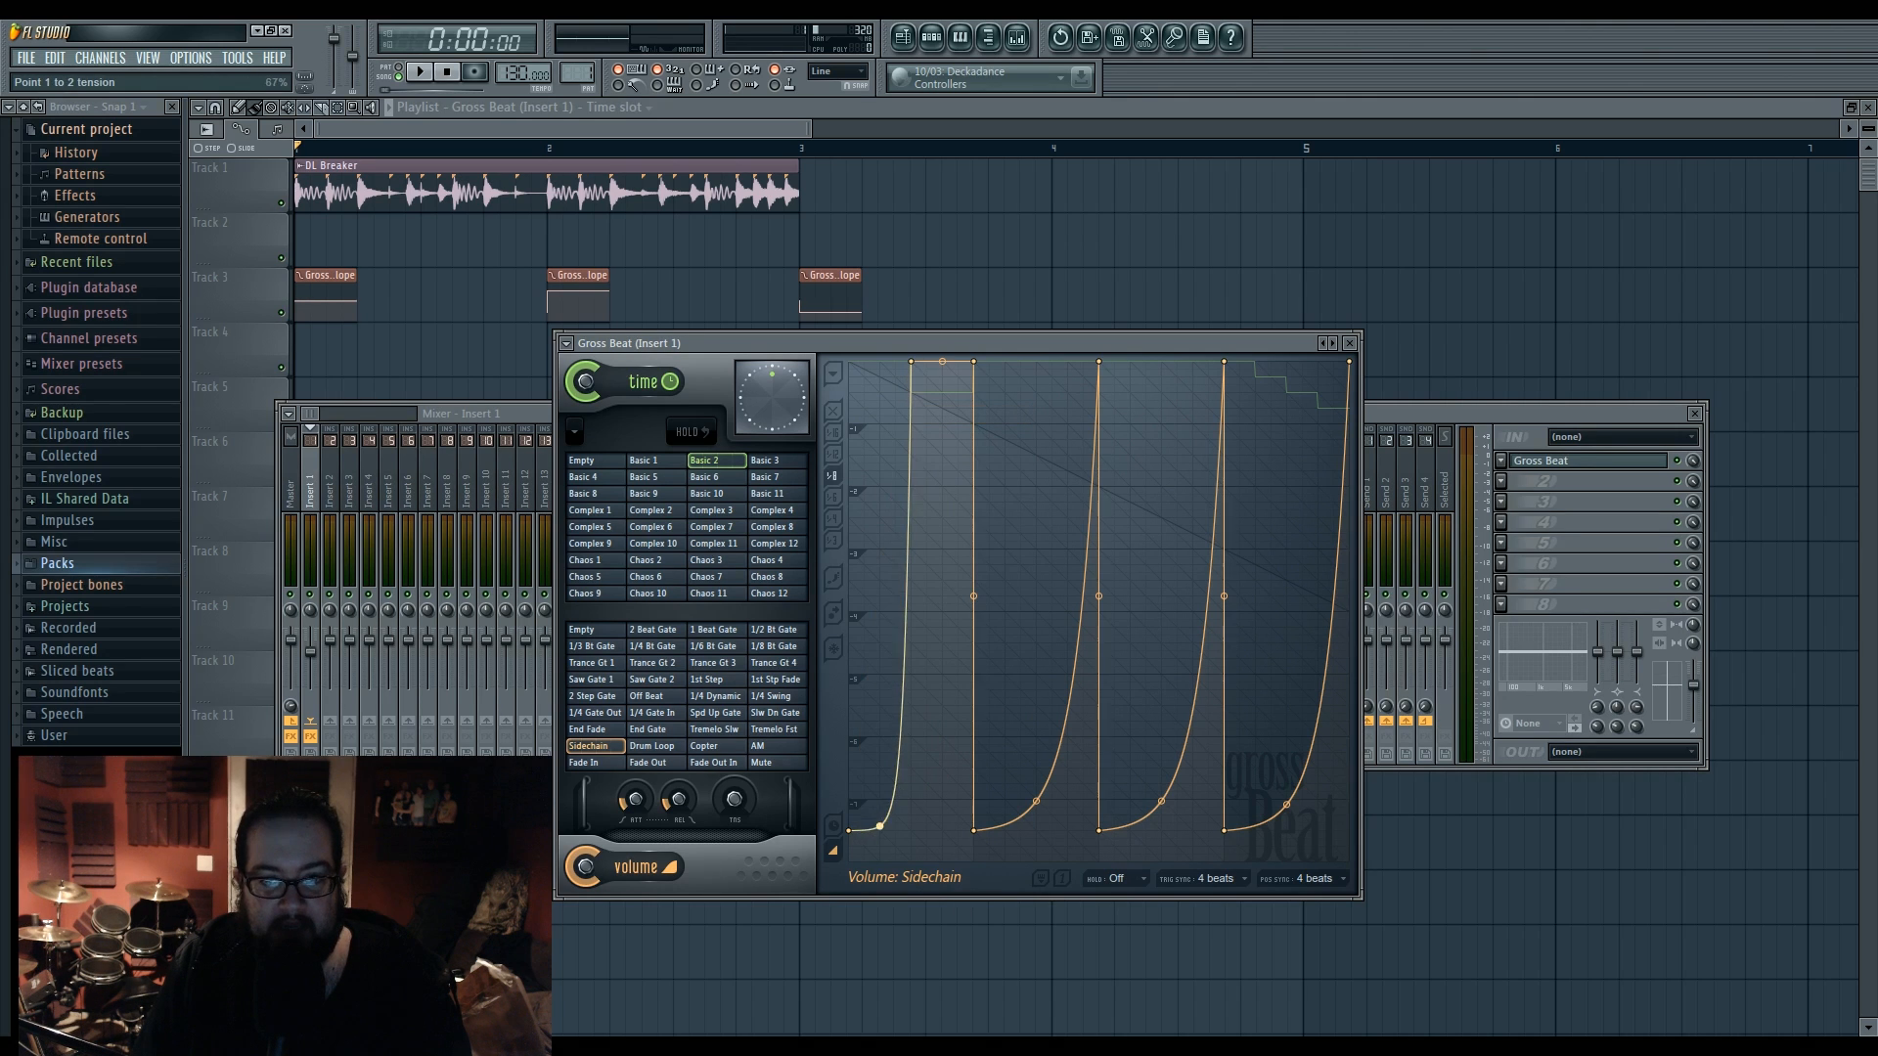
{"action": "left_click", "coordinate": [1036, 361]}
{"action": "left_click", "coordinate": [1162, 360]}
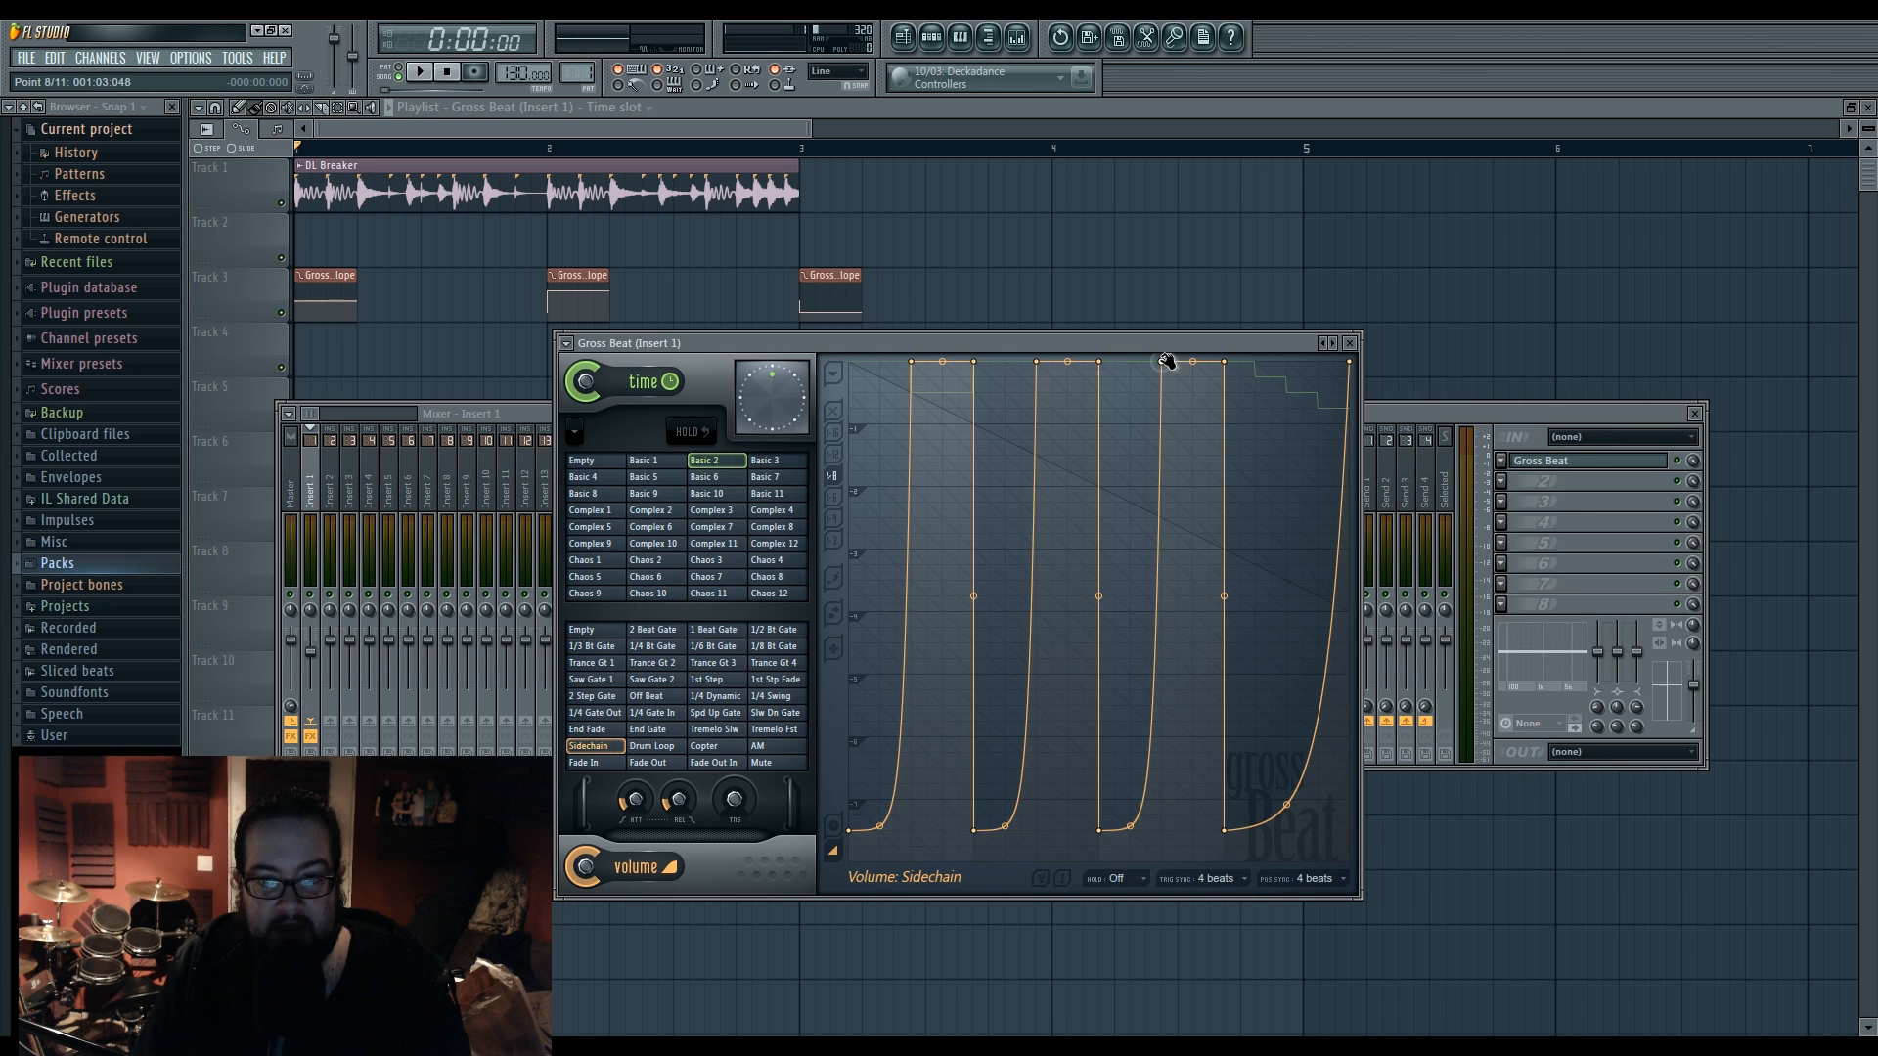
{"action": "left_click", "coordinate": [1285, 360]}
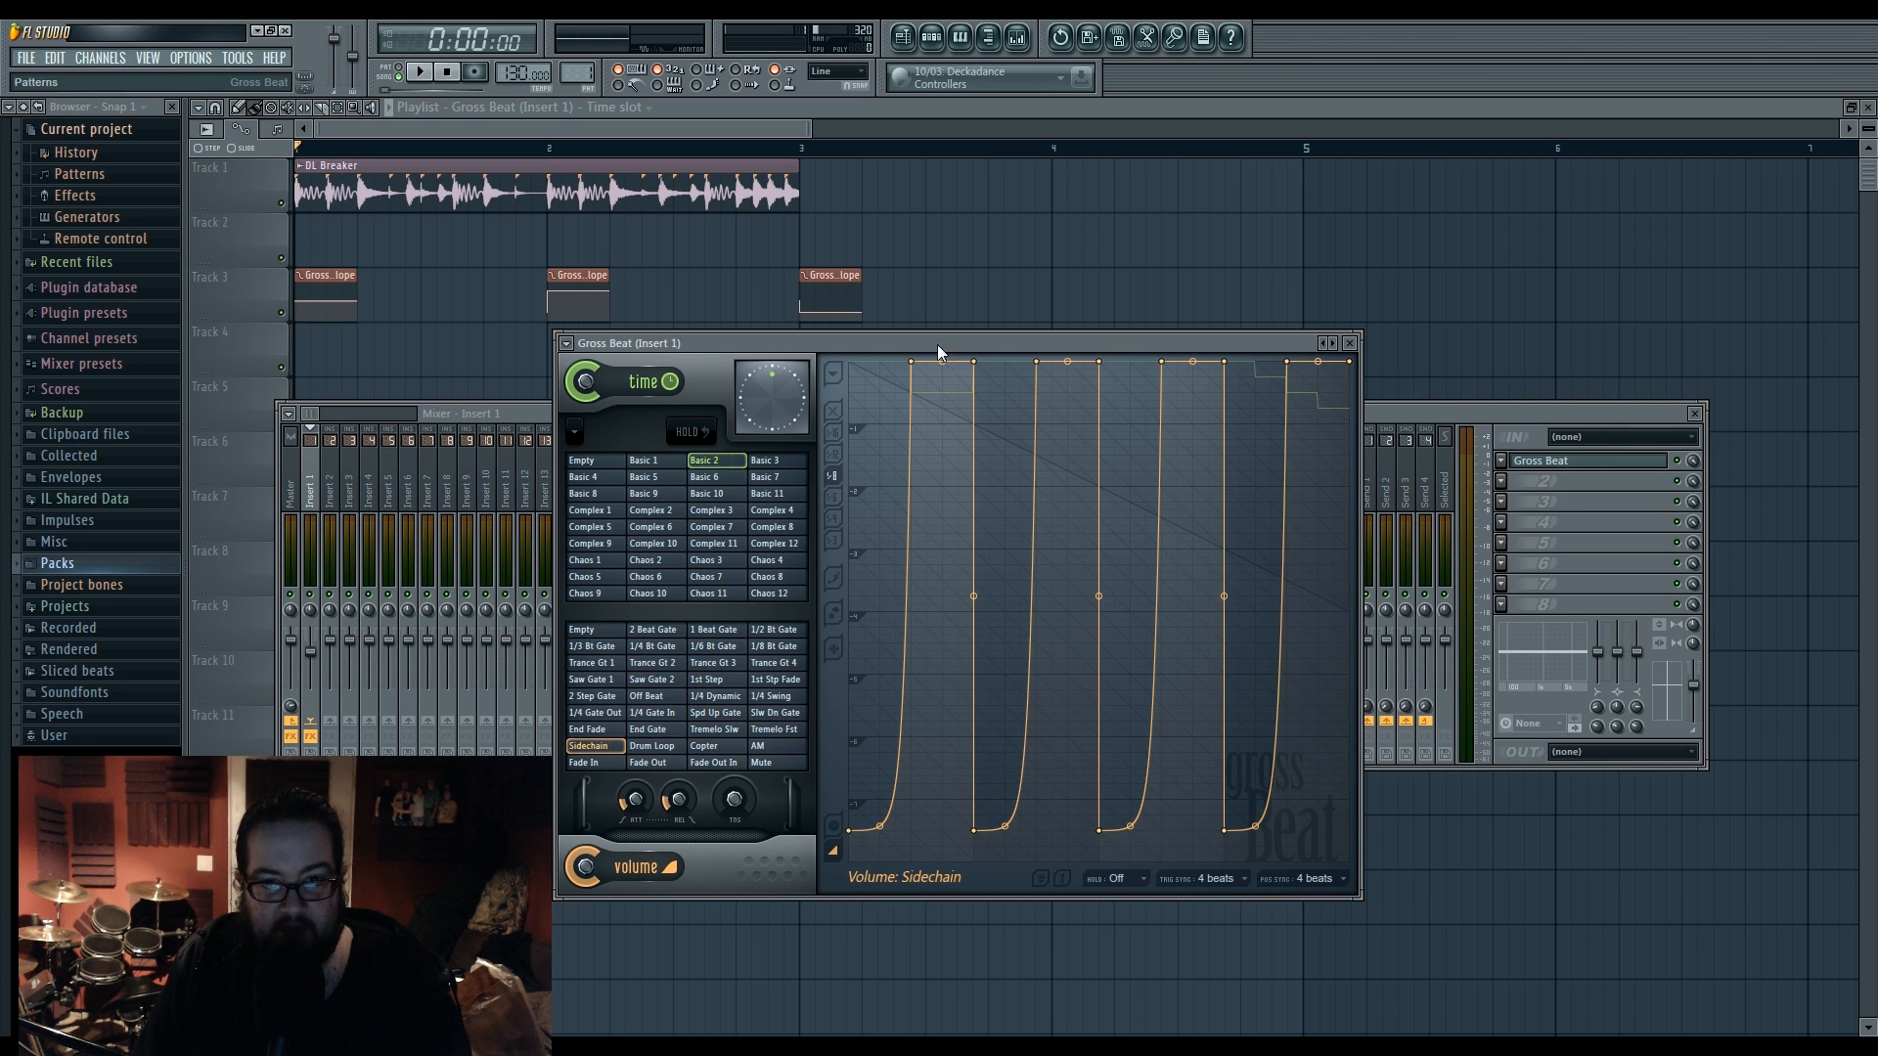
- Try Gross Beat's volume envelope tension and time Hold controls
{"action": "mouse_move", "coordinate": [734, 799]}
{"action": "left_mouse_down"}
{"action": "mouse_move", "coordinate": [733, 748]}
{"action": "mouse_move", "coordinate": [733, 832]}
{"action": "mouse_move", "coordinate": [741, 800]}
{"action": "left_mouse_up"}
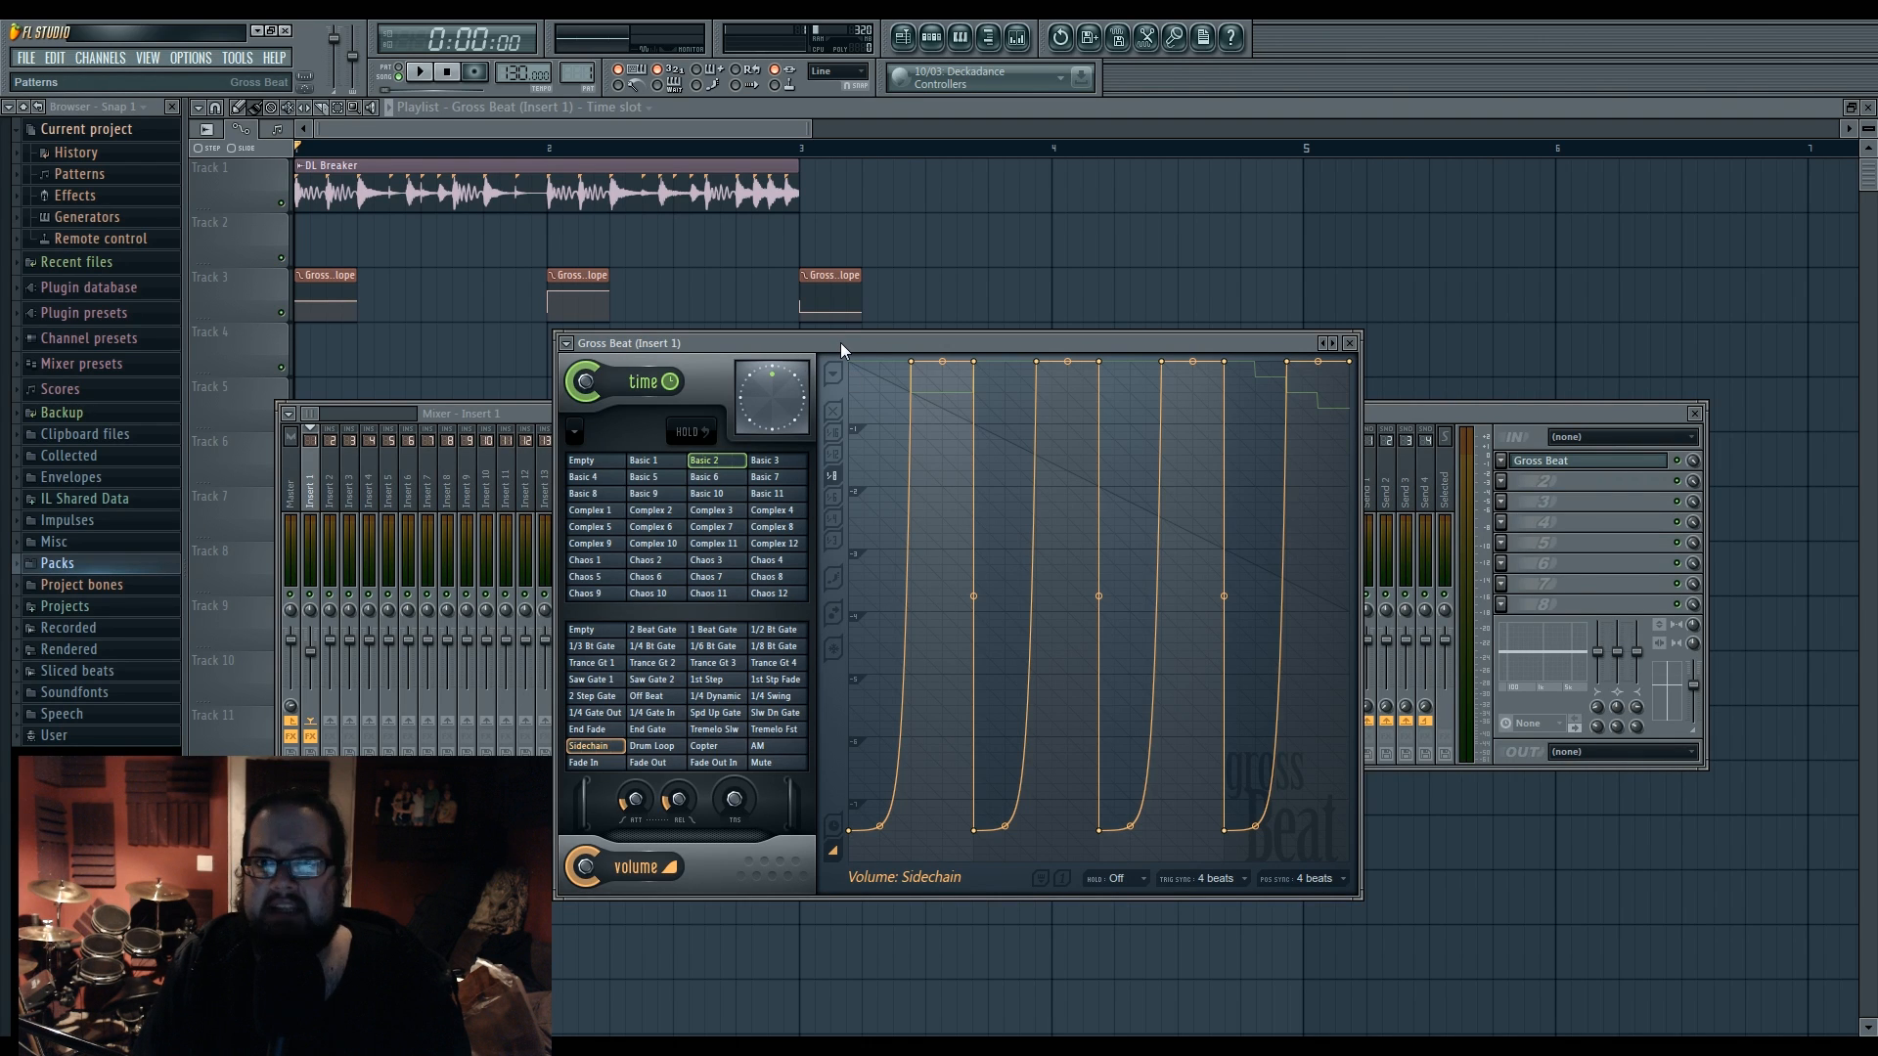
{"action": "left_click_drag", "start_coordinate": [837, 340], "coordinate": [777, 344]}
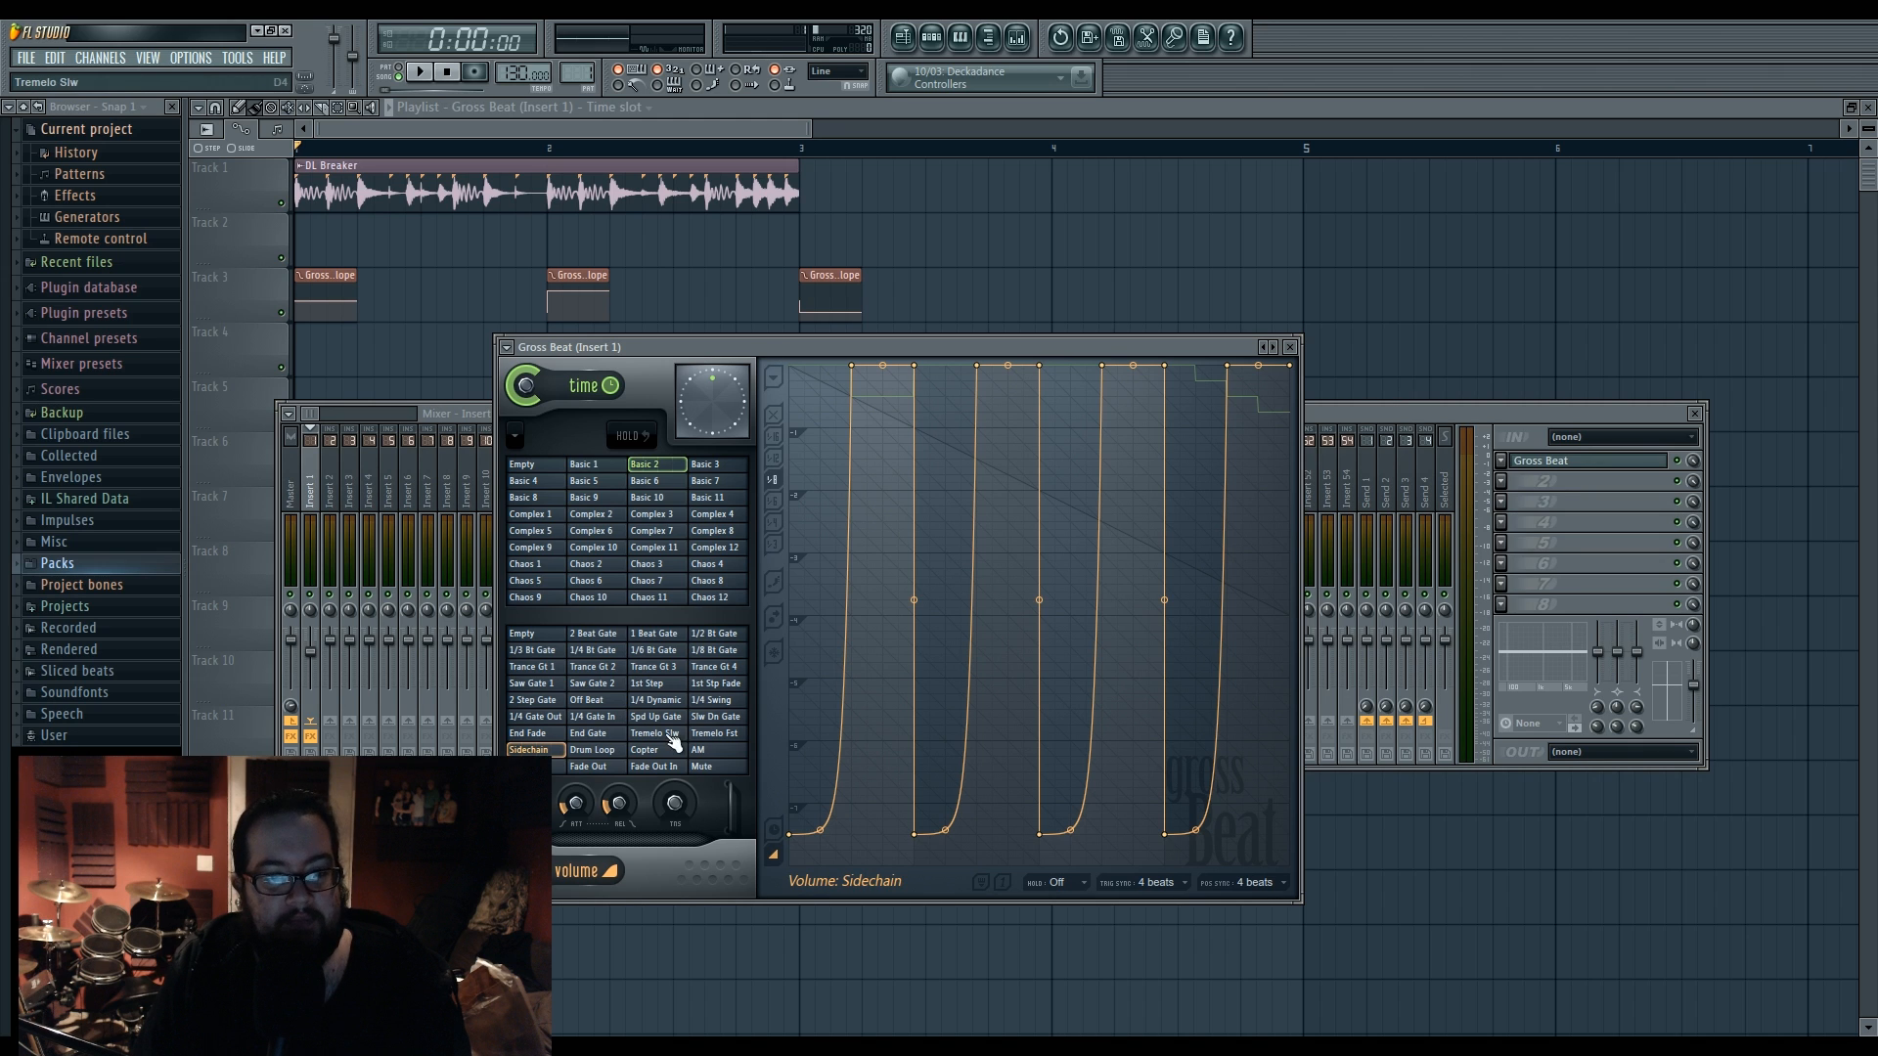
{"action": "left_click", "coordinate": [643, 442]}
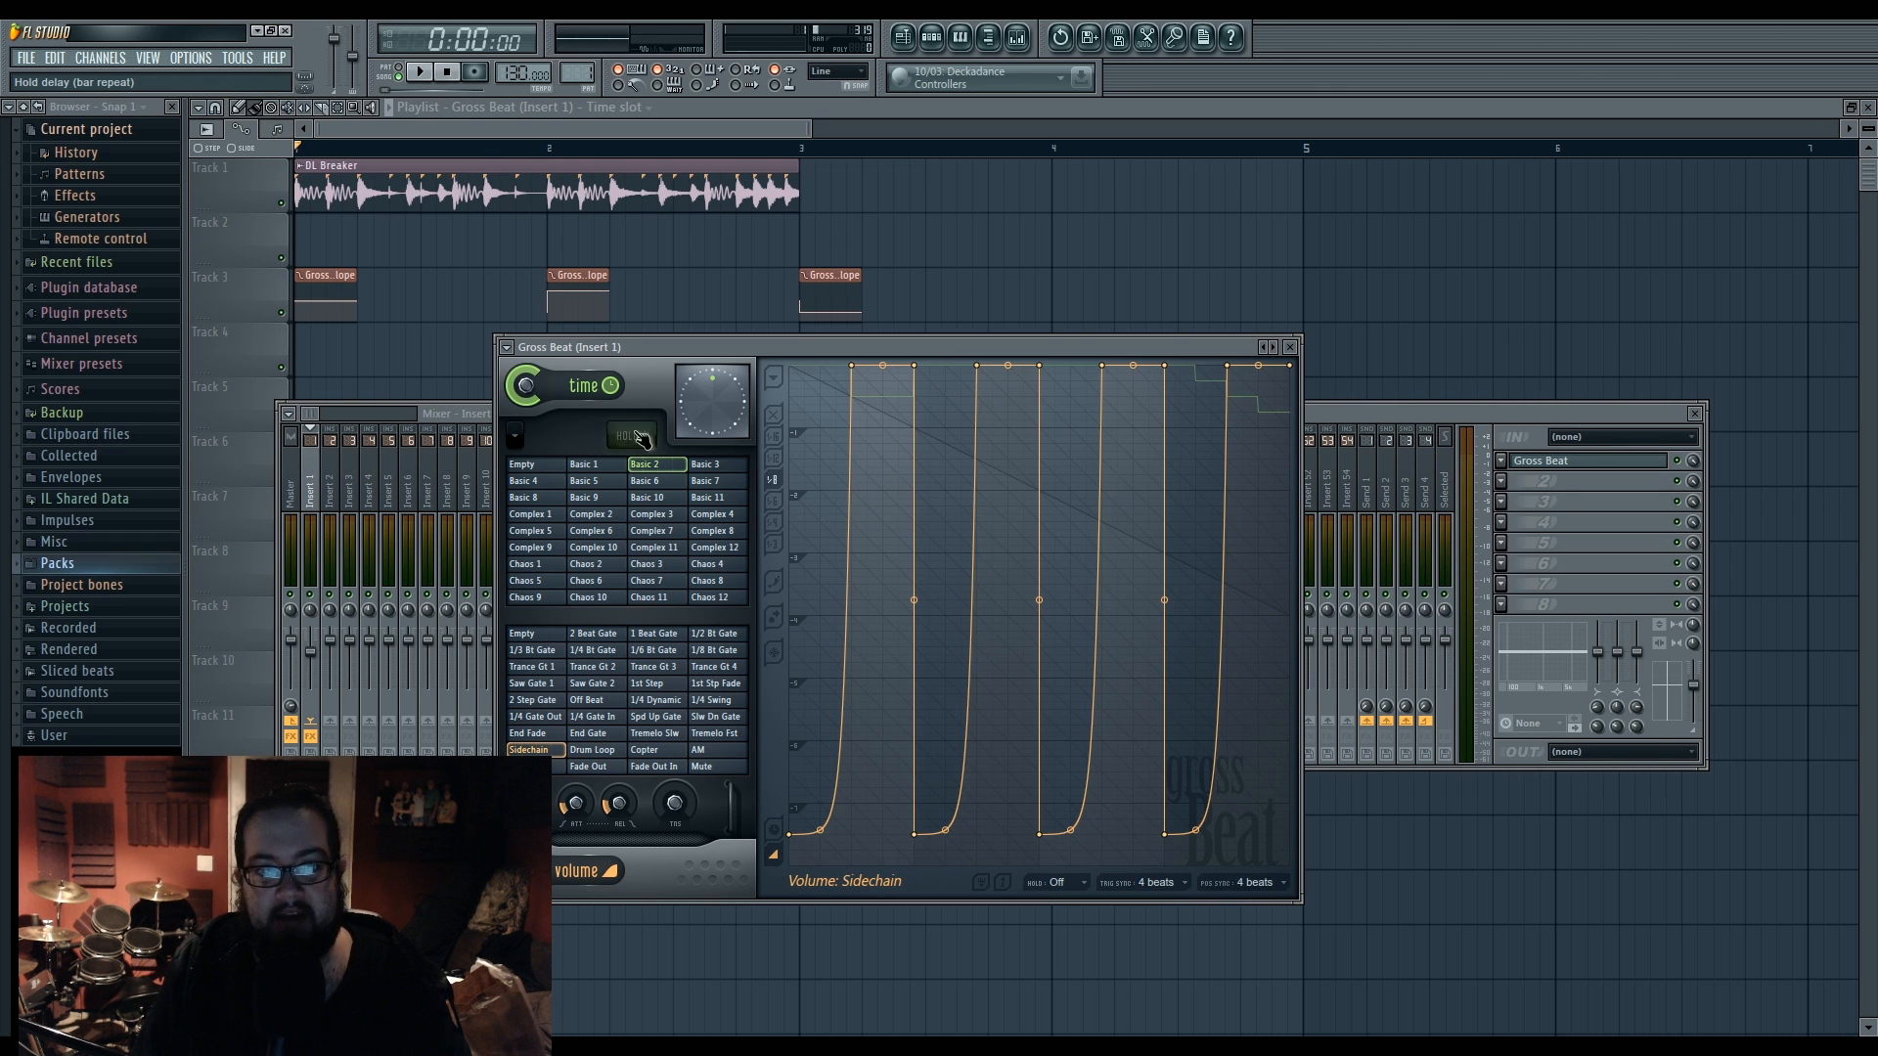
{"action": "right_click", "coordinate": [642, 438]}
{"action": "left_click", "coordinate": [629, 431]}
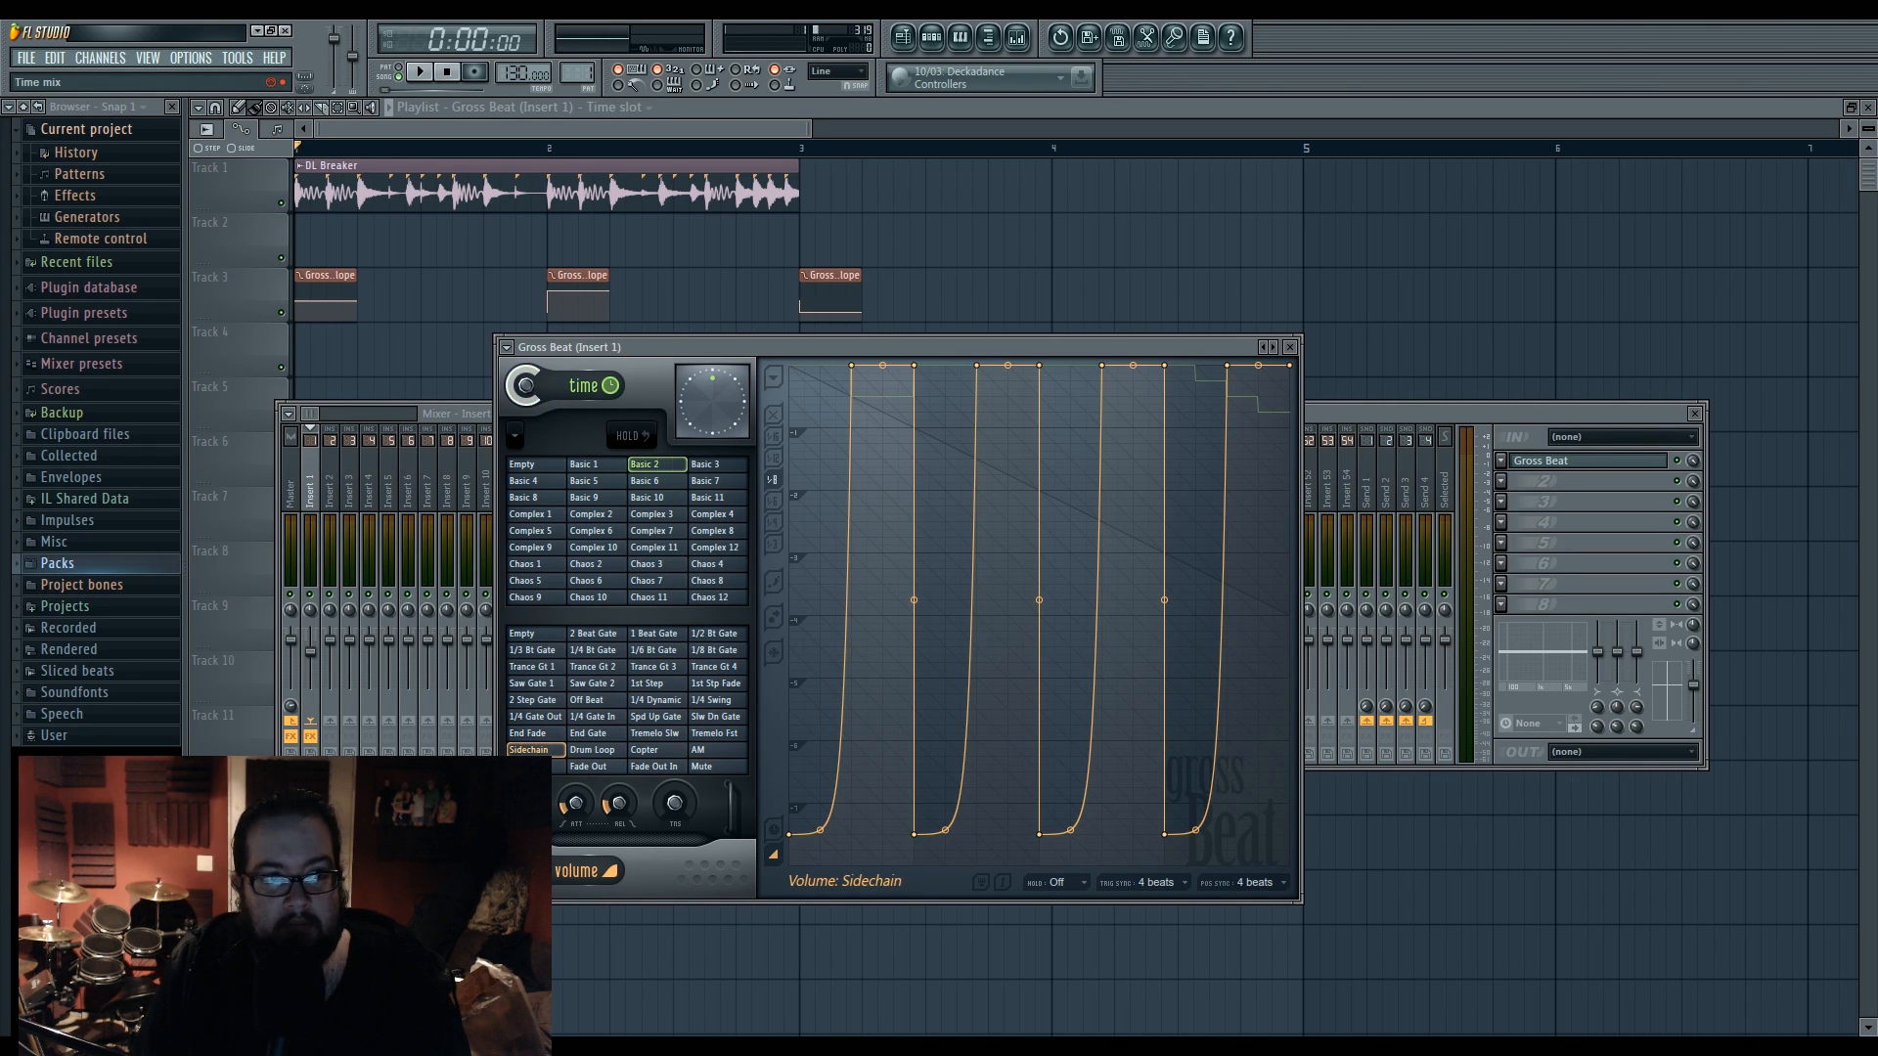
- Set the time mix to 48% and slope the Empty time slot's envelope slightly downward while the loop plays
{"action": "mouse_move", "coordinate": [526, 386]}
{"action": "left_mouse_down"}
{"action": "mouse_move", "coordinate": [527, 322]}
{"action": "mouse_move", "coordinate": [526, 382]}
{"action": "left_mouse_up"}
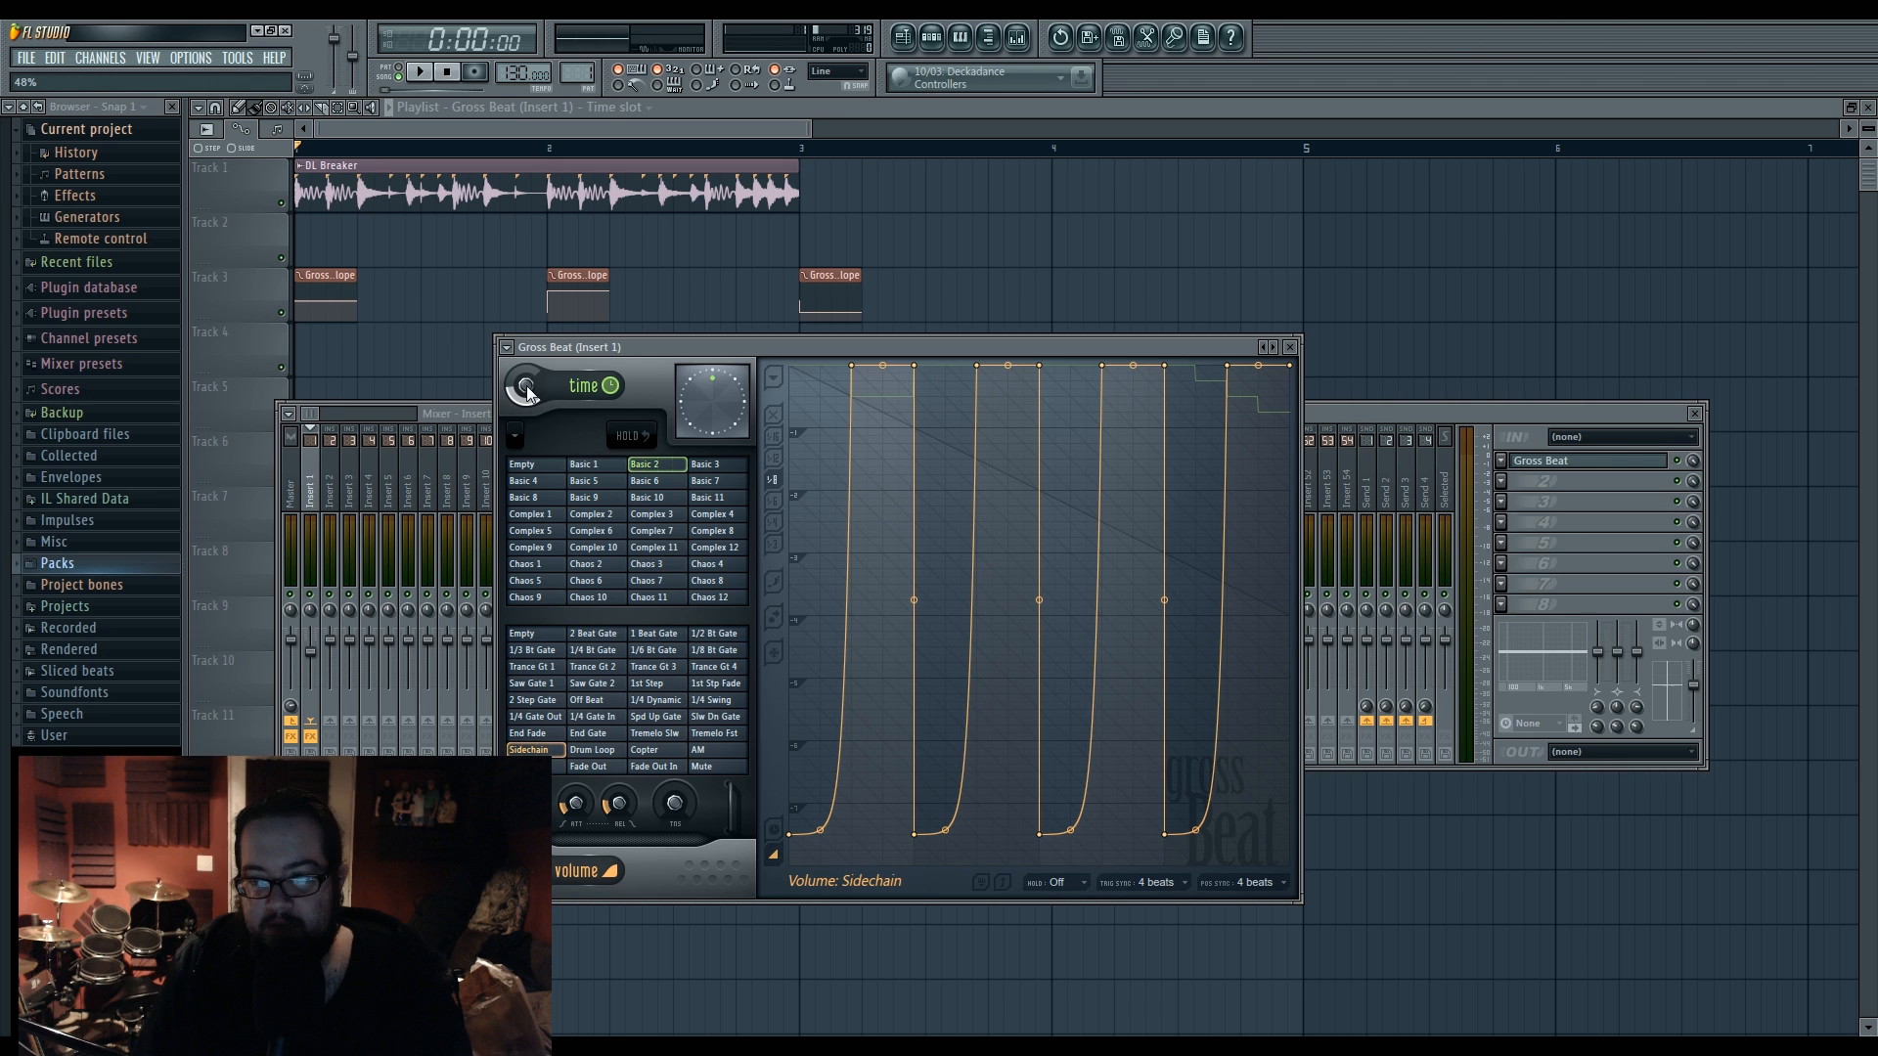
{"action": "left_click", "coordinate": [528, 464]}
{"action": "key", "text": "space"}
{"action": "right_click", "coordinate": [1294, 373]}
{"action": "left_click", "coordinate": [1335, 417]}
{"action": "left_click_drag", "start_coordinate": [1293, 373], "coordinate": [1293, 375]}
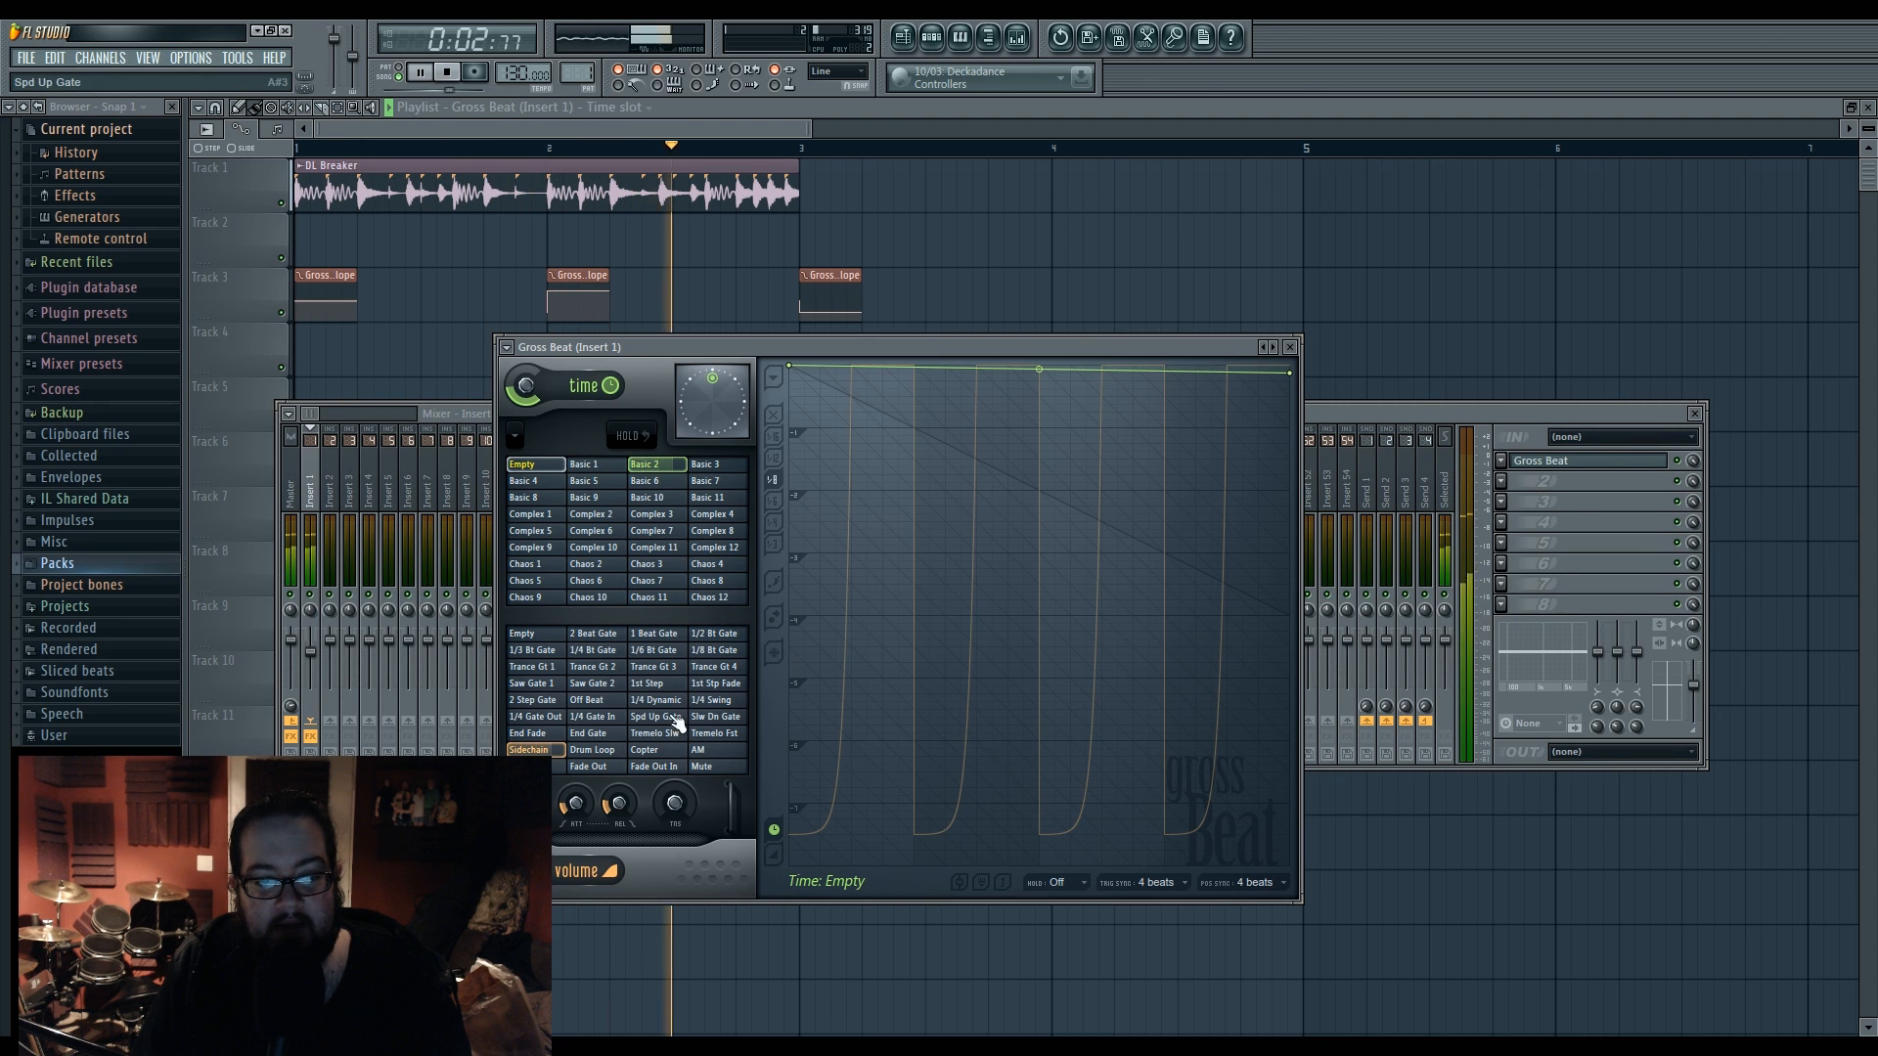
- Select the Empty slot for both volume and time, and stop playback
{"action": "left_click", "coordinate": [522, 634]}
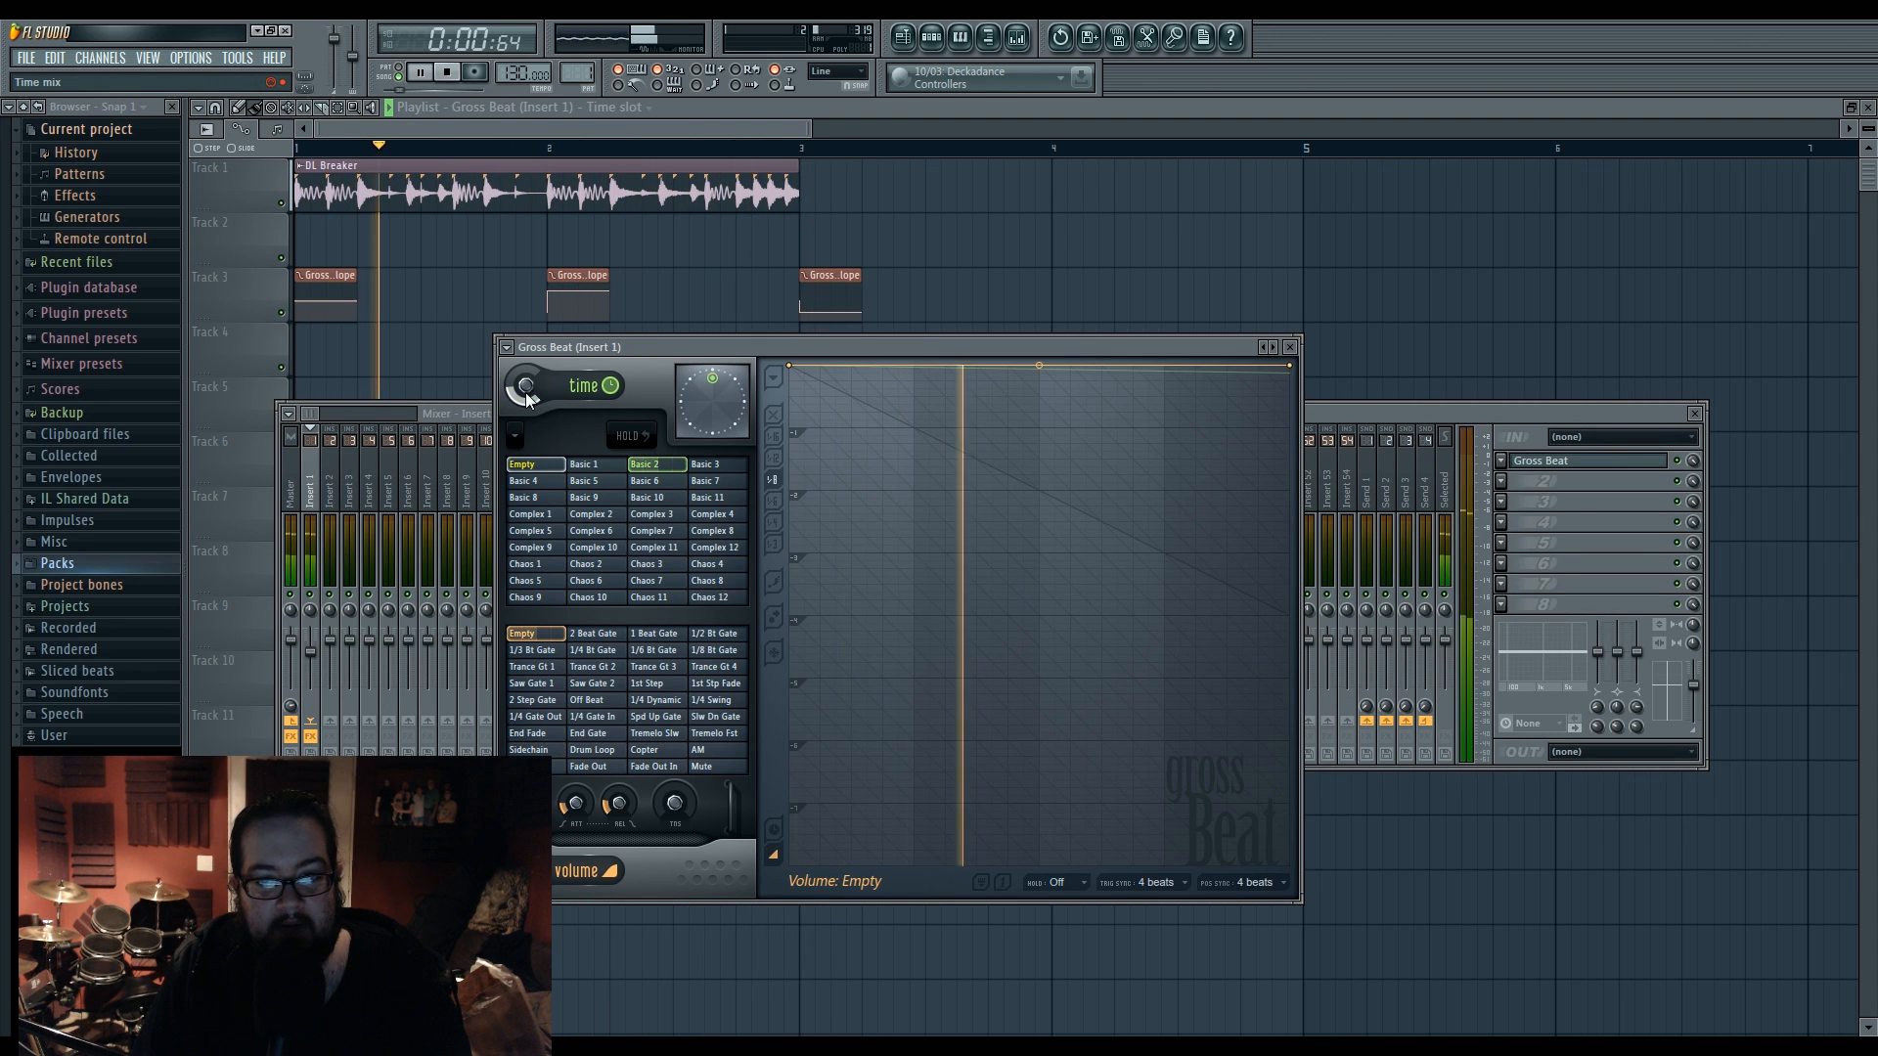
{"action": "left_click", "coordinate": [654, 466]}
{"action": "left_click", "coordinate": [530, 465]}
{"action": "key", "text": "space"}
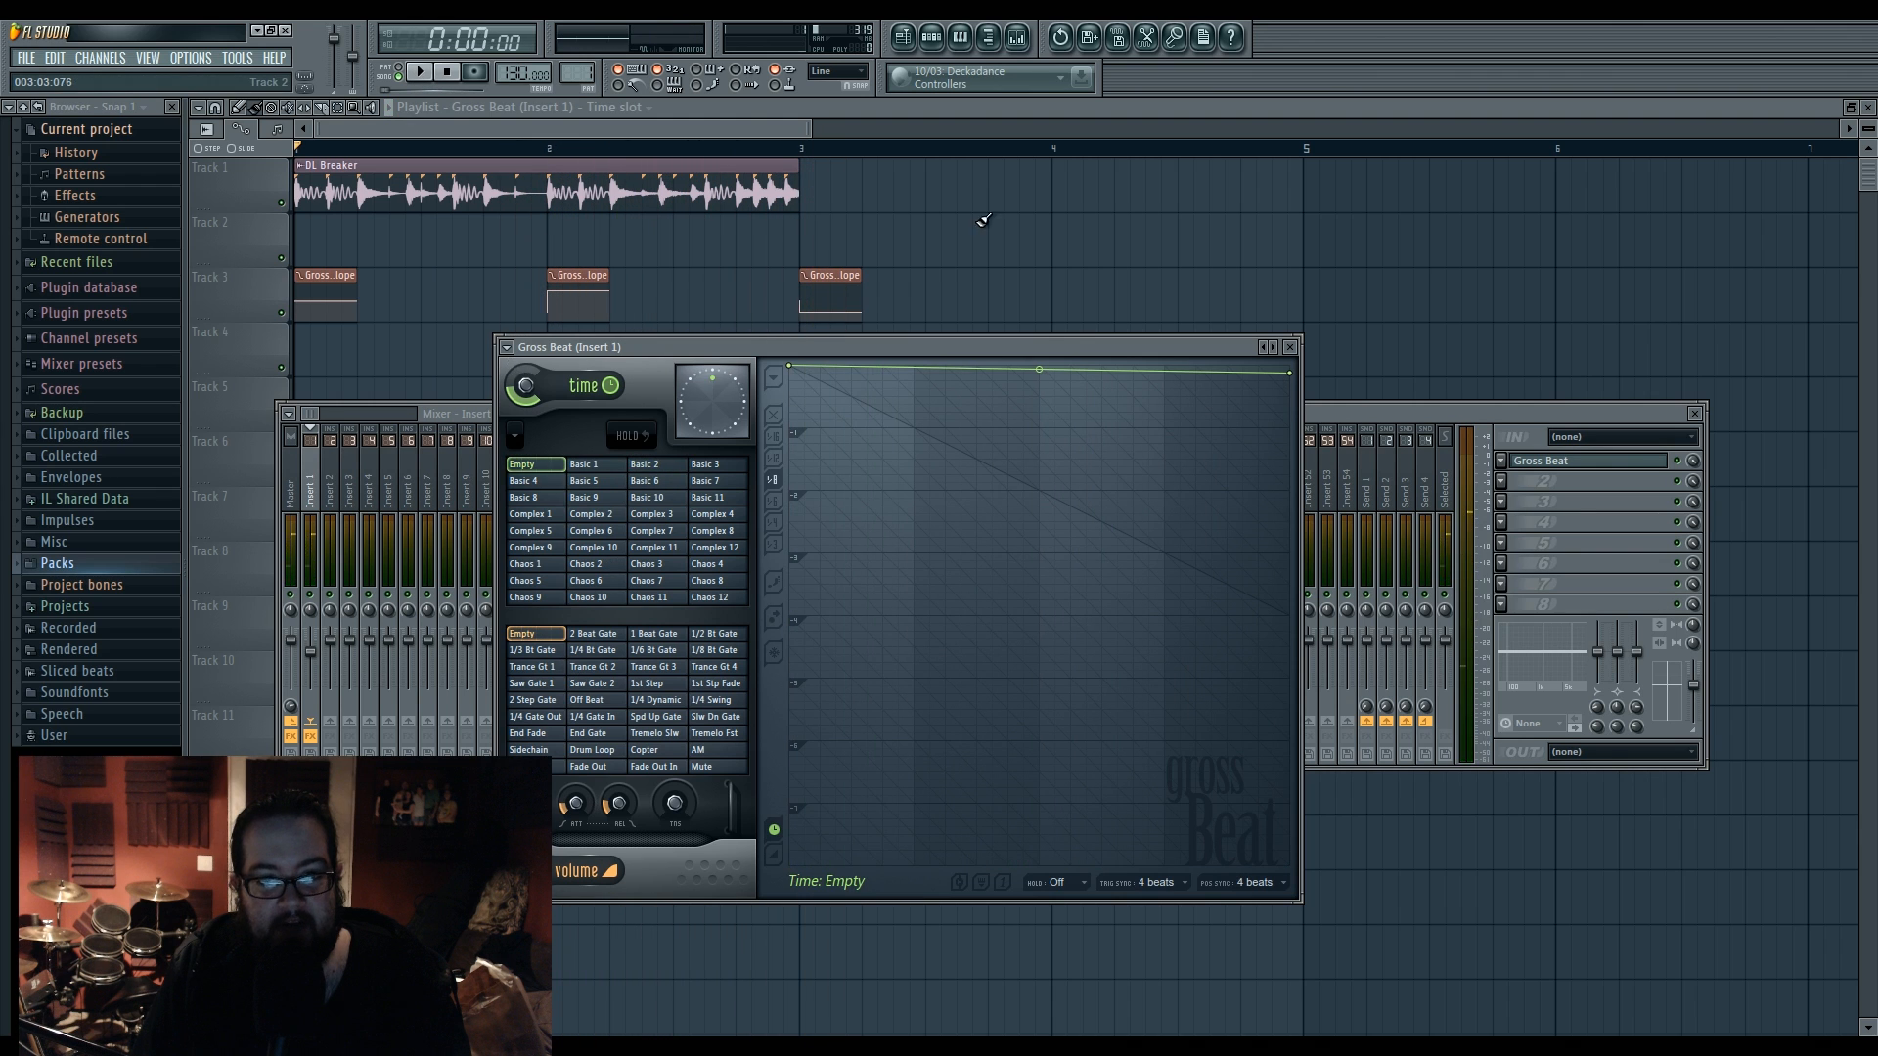
- Delete the three Time slot envelope clips from Track 3 and reopen Gross Beat on Insert 1
{"action": "right_click", "coordinate": [830, 294]}
{"action": "right_click", "coordinate": [578, 294]}
{"action": "right_click", "coordinate": [326, 293]}
{"action": "left_click", "coordinate": [931, 39]}
{"action": "left_click", "coordinate": [1017, 39]}
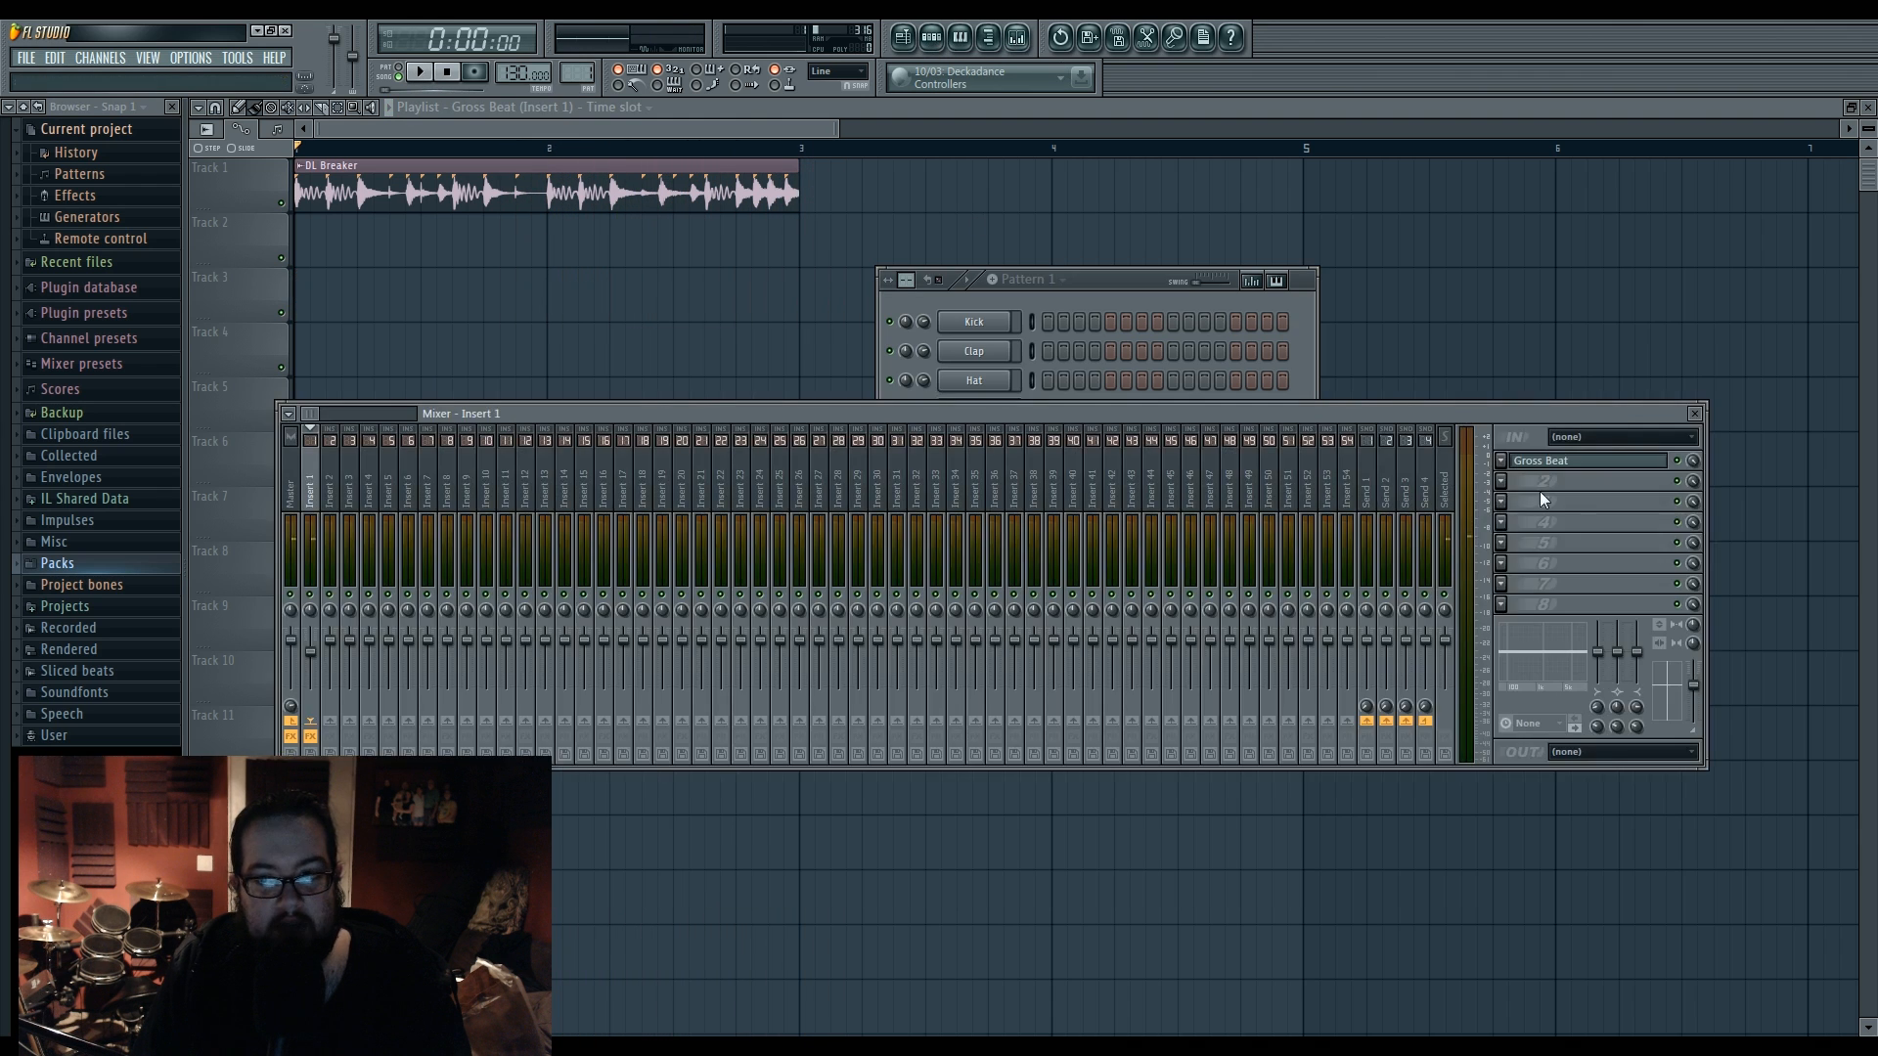
{"action": "left_click", "coordinate": [1583, 469]}
- Reshape the Empty time envelope into a shallow curved dip at mid-bar with its end point at the top, auditioning it on the loop
{"action": "key", "text": "space"}
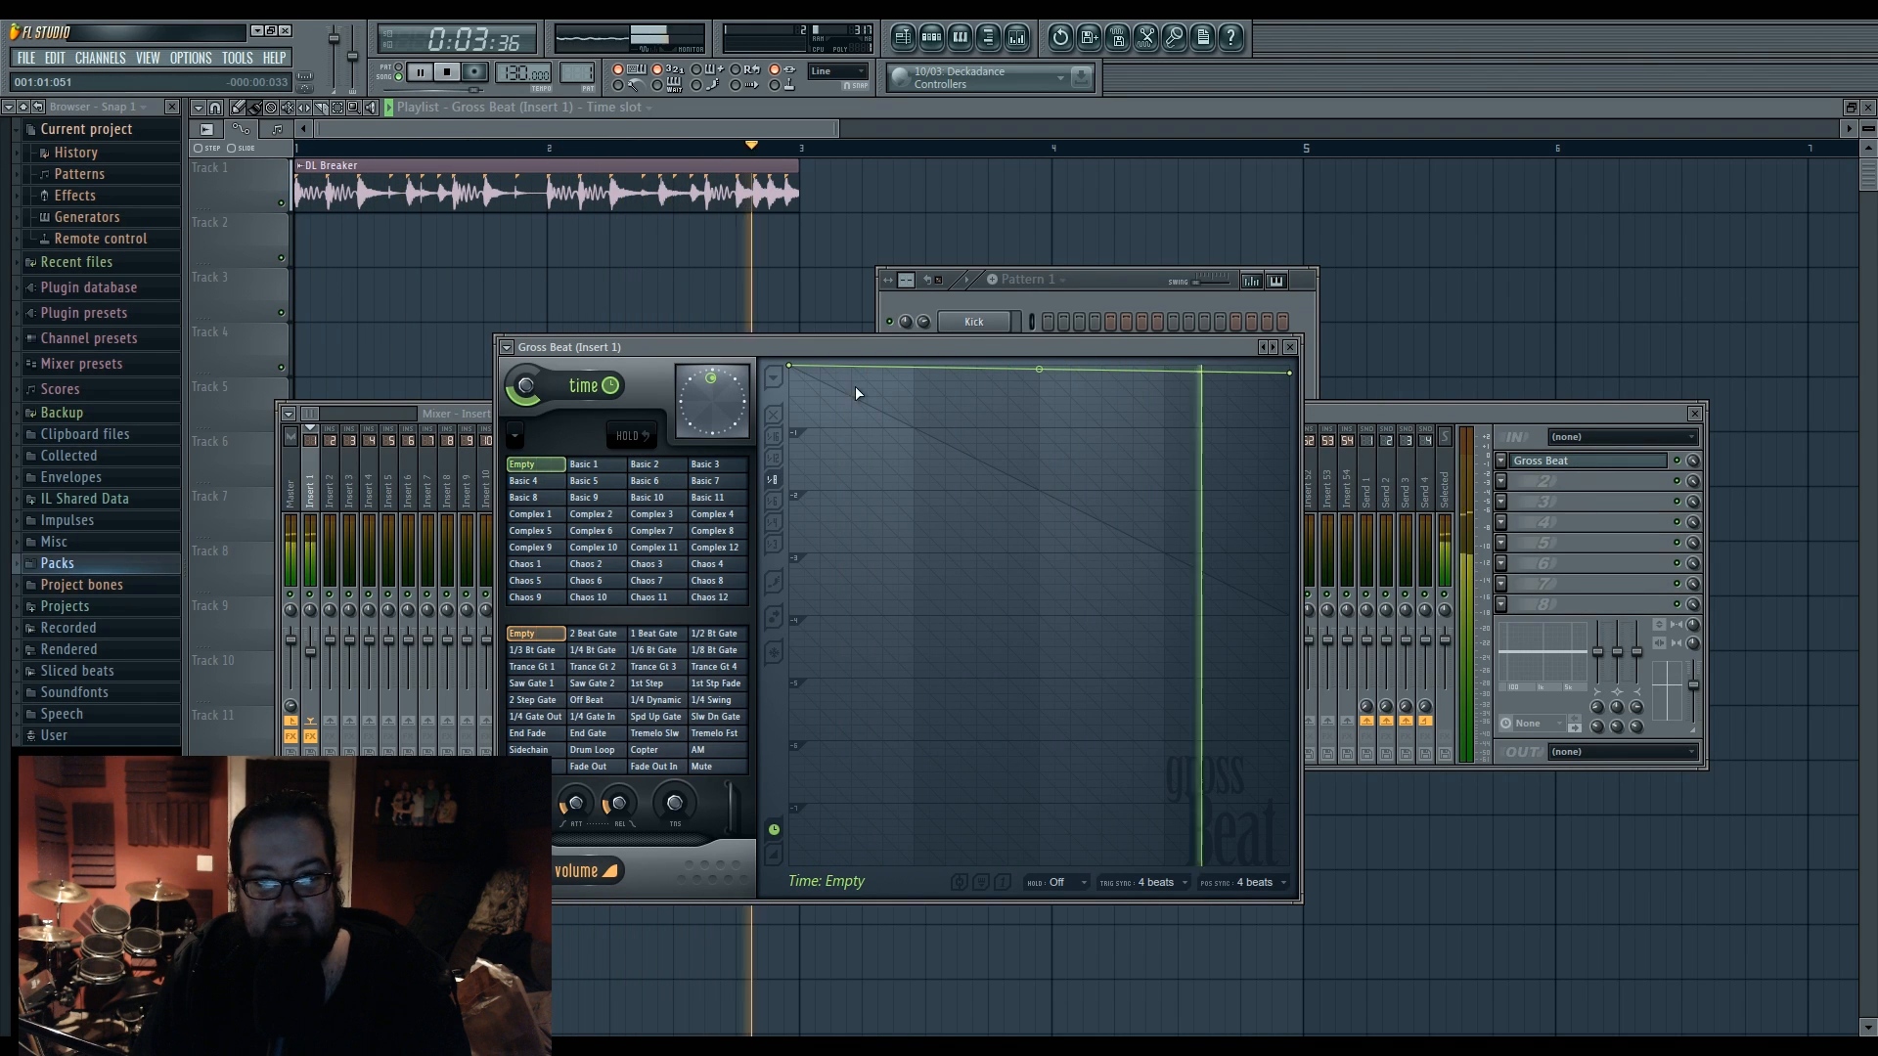
{"action": "right_click", "coordinate": [1037, 380]}
{"action": "left_click_drag", "start_coordinate": [1289, 373], "coordinate": [1292, 366]}
{"action": "left_click_drag", "start_coordinate": [1164, 373], "coordinate": [1164, 364]}
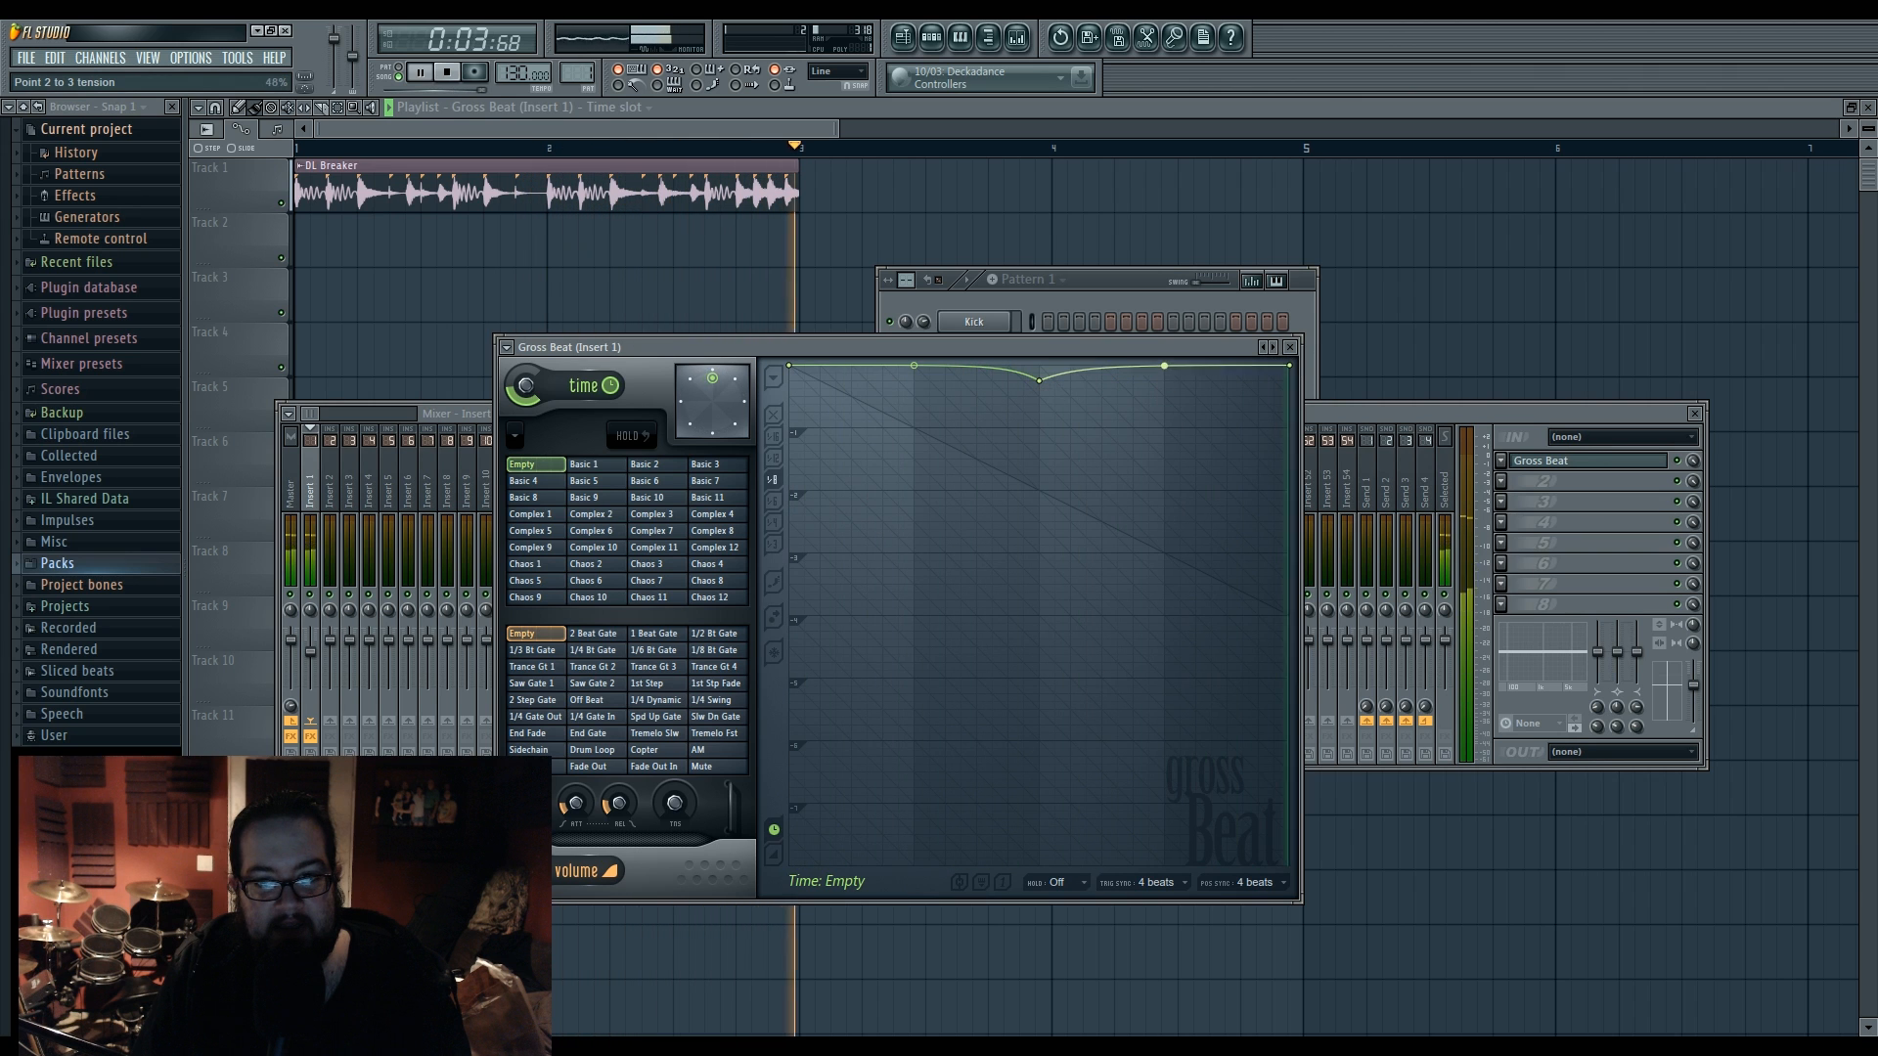
{"action": "left_click_drag", "start_coordinate": [1039, 381], "coordinate": [1039, 372]}
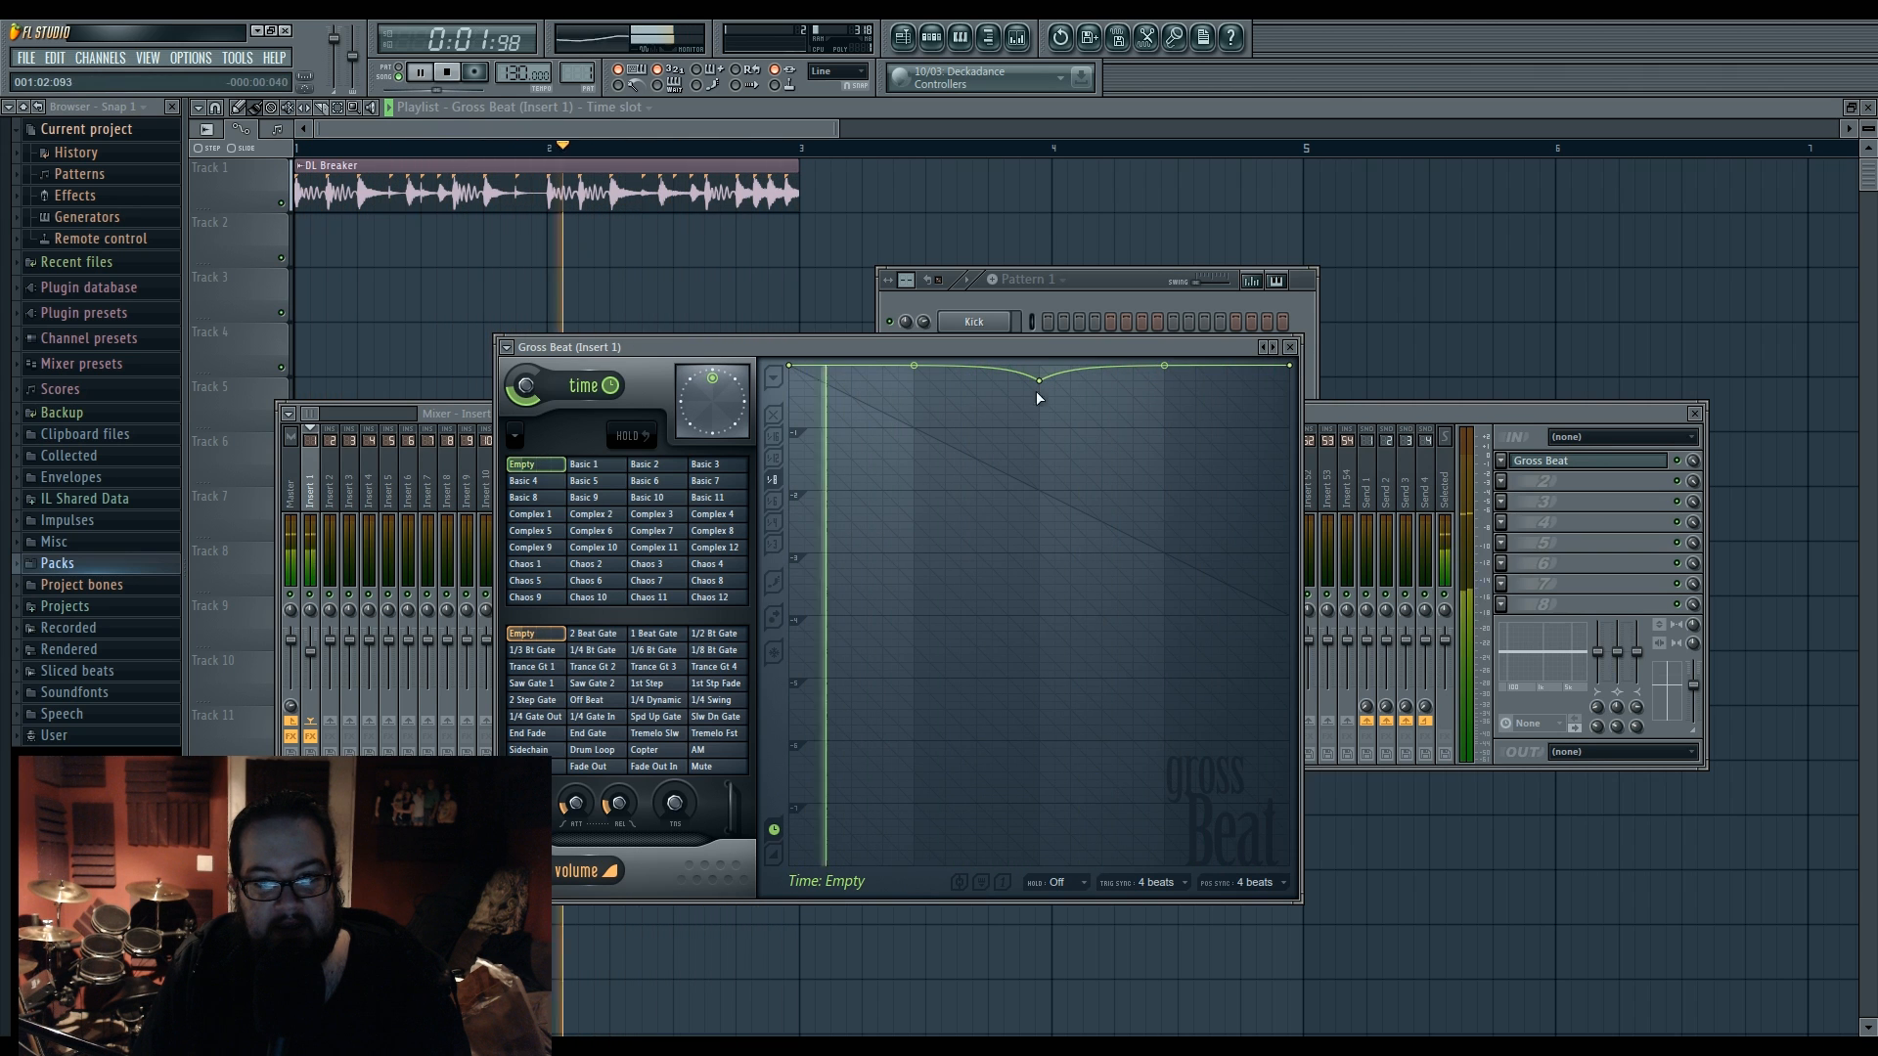
{"action": "key", "text": "space"}
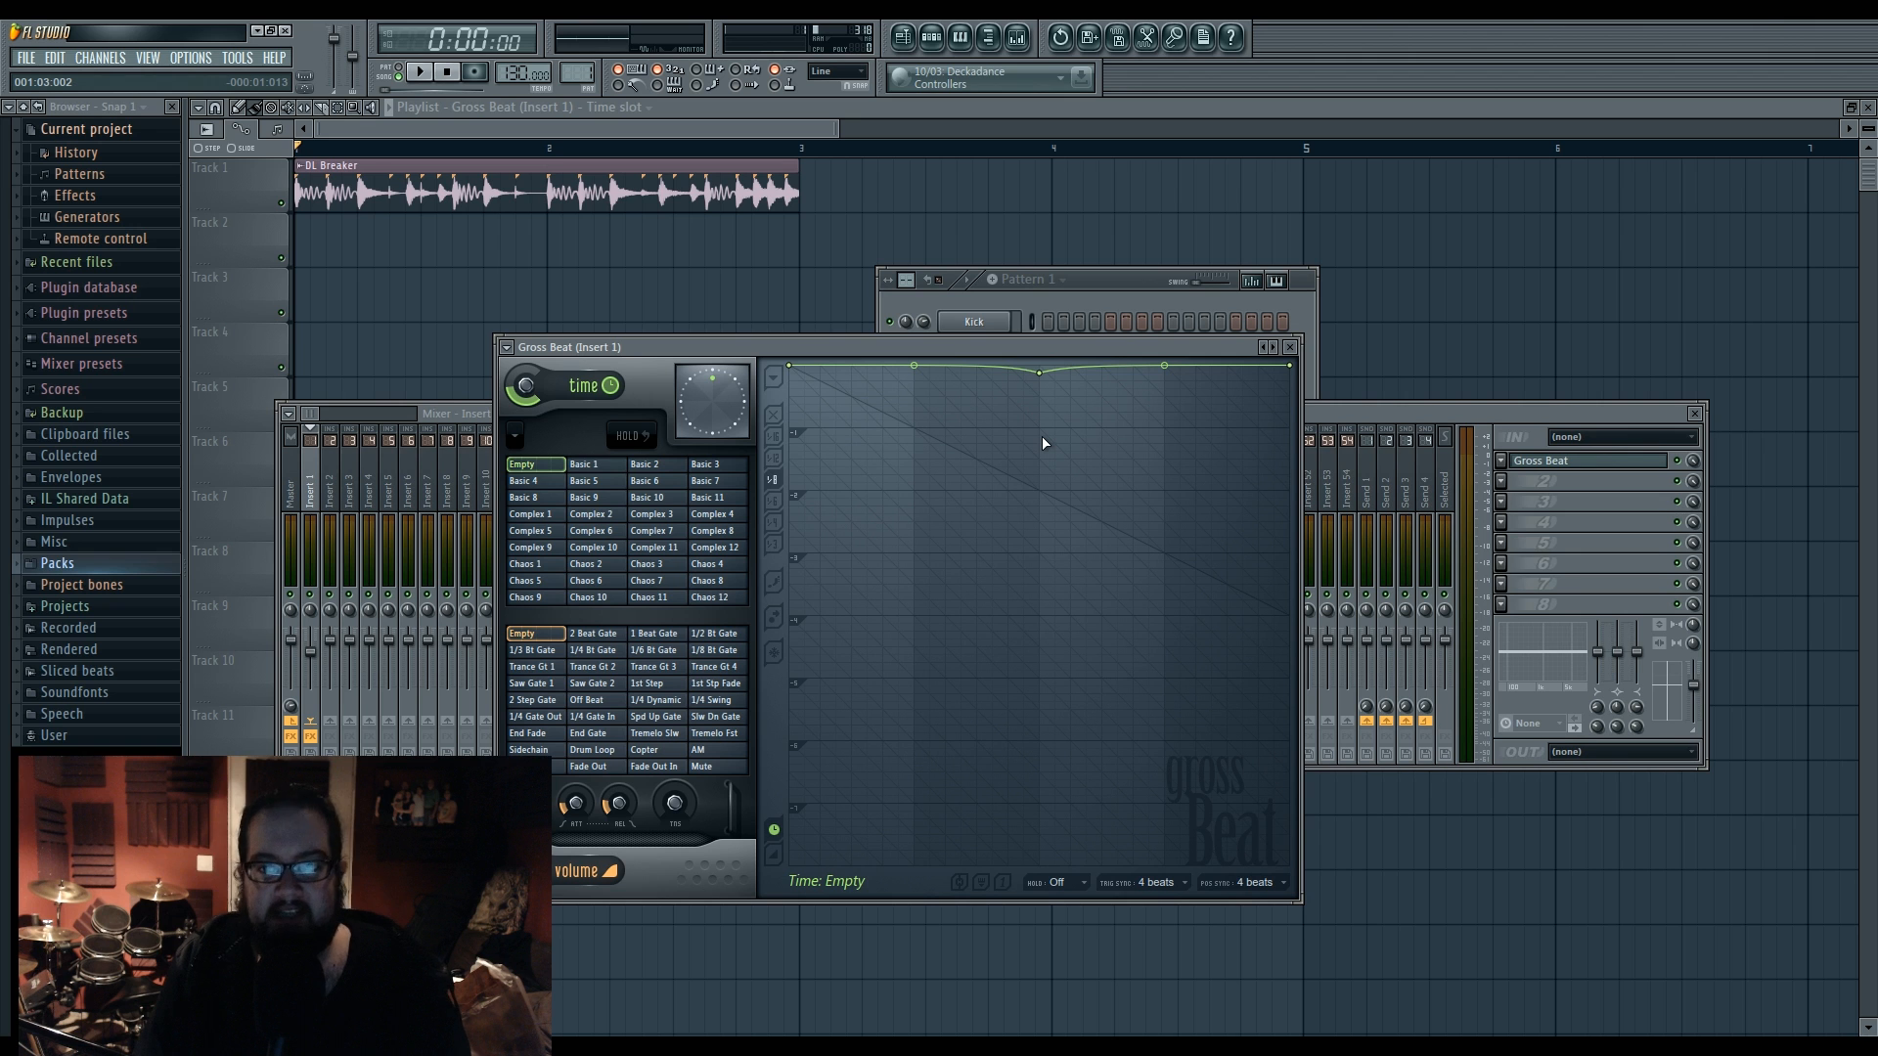
{"action": "left_click_drag", "start_coordinate": [1021, 348], "coordinate": [1077, 339]}
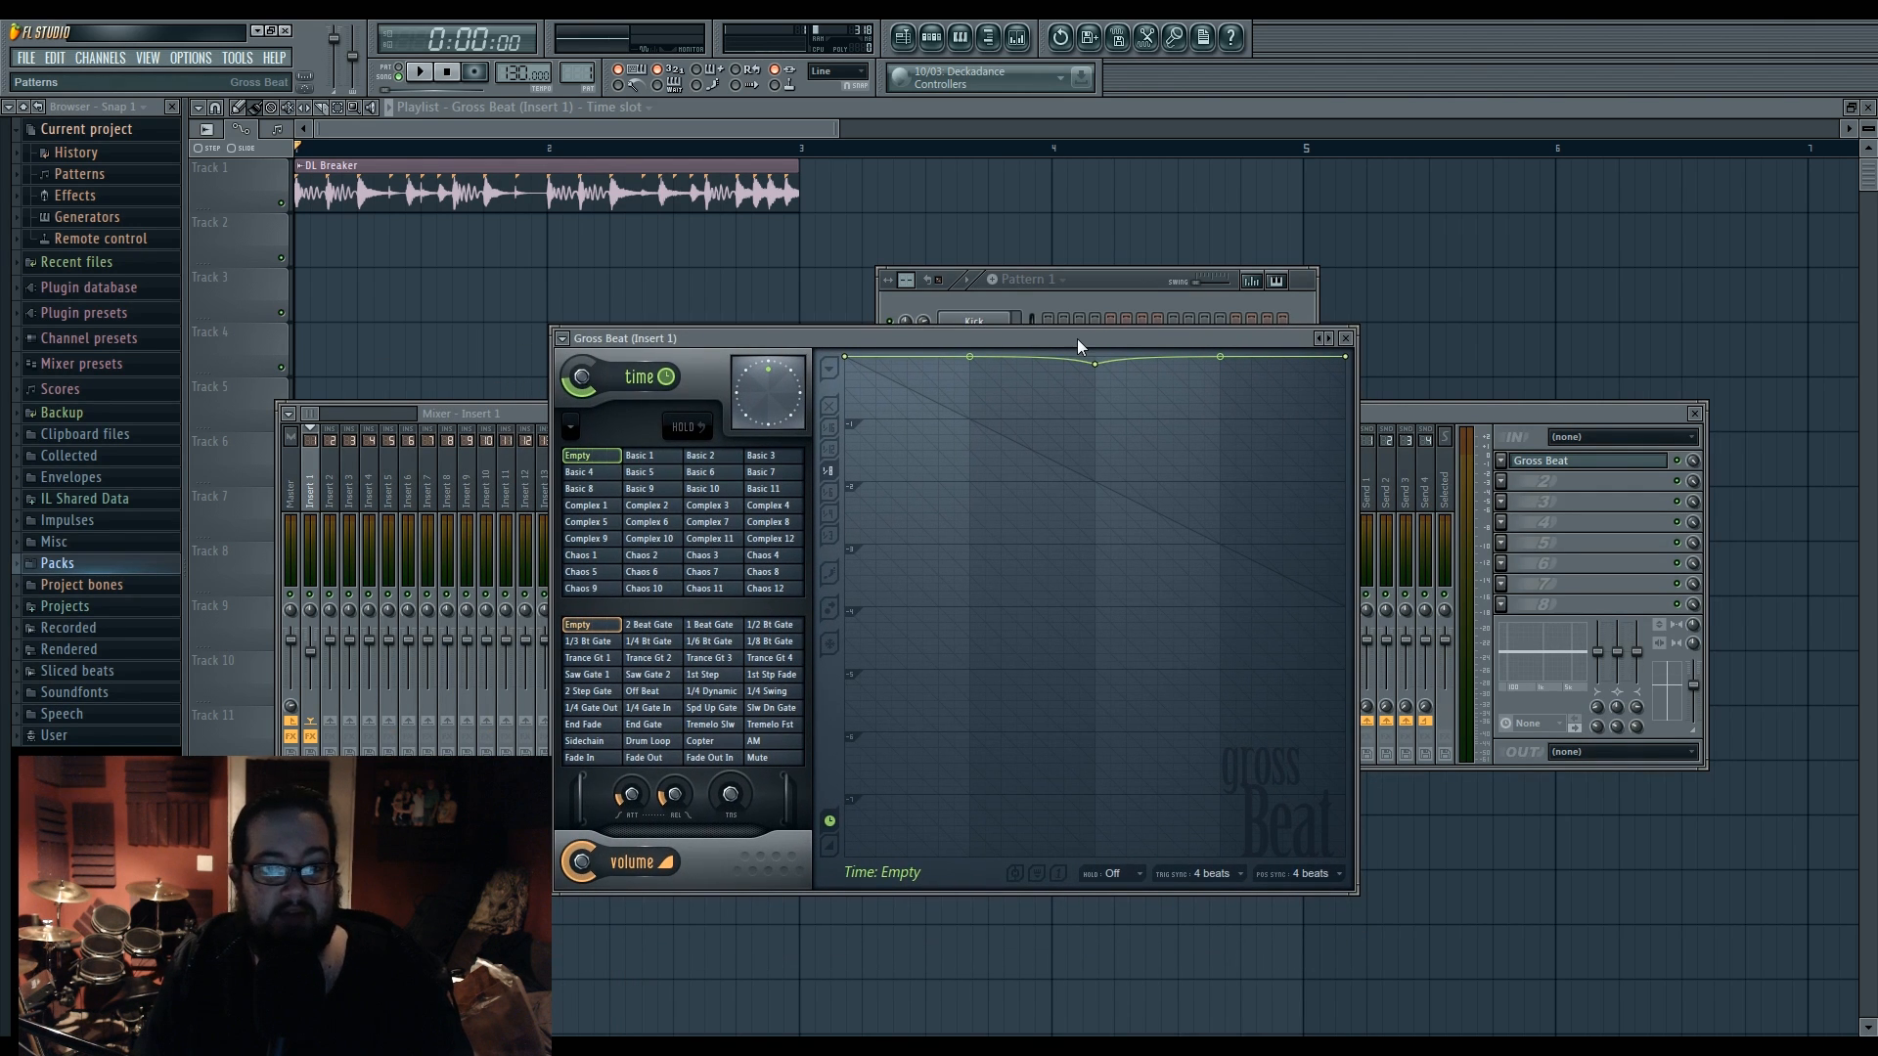